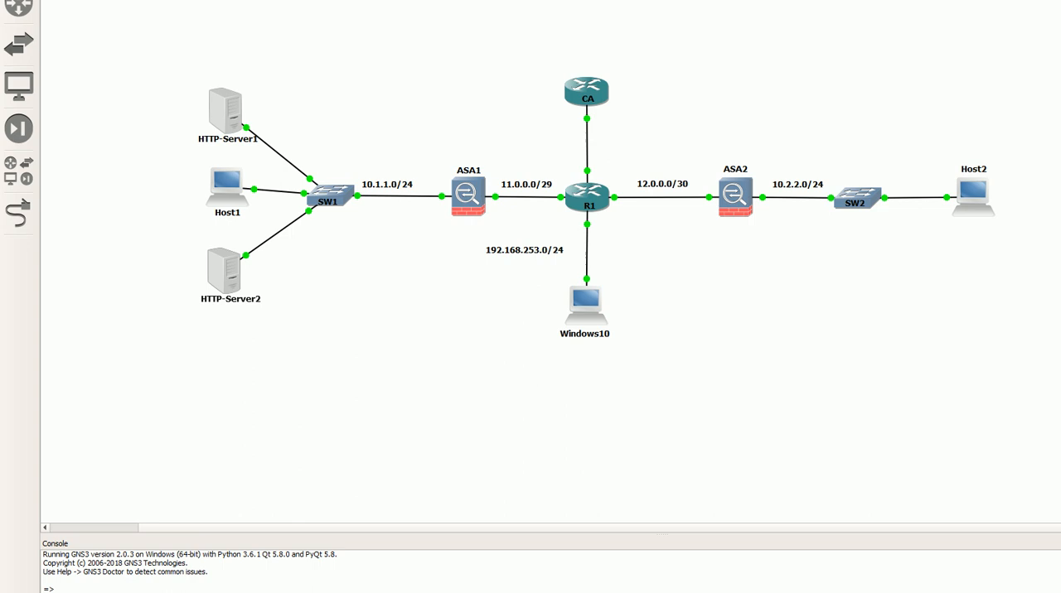
scroll(597, 248, up, 2)
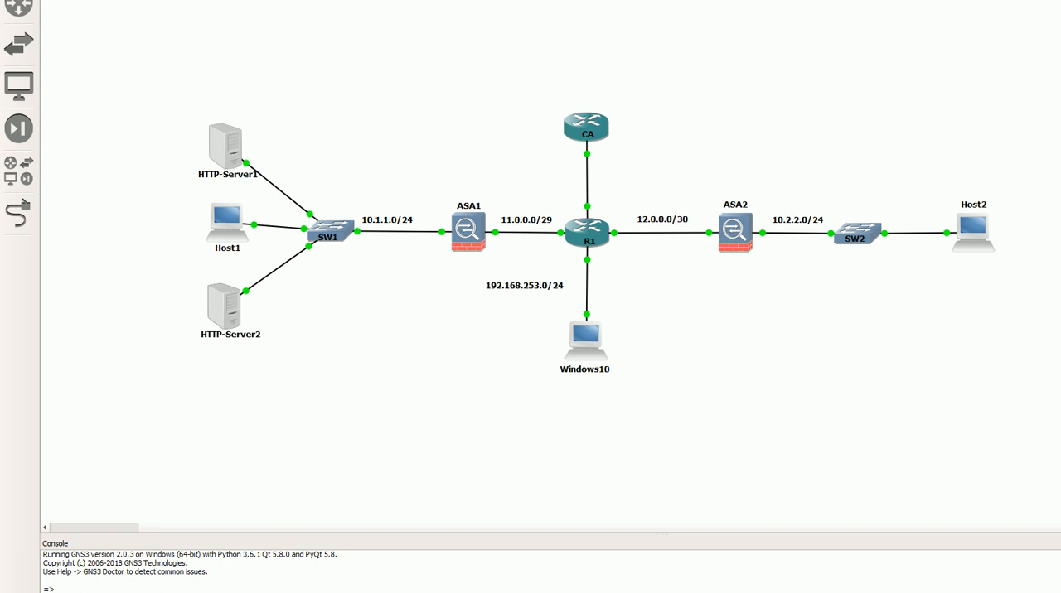
key(alt+Tab)
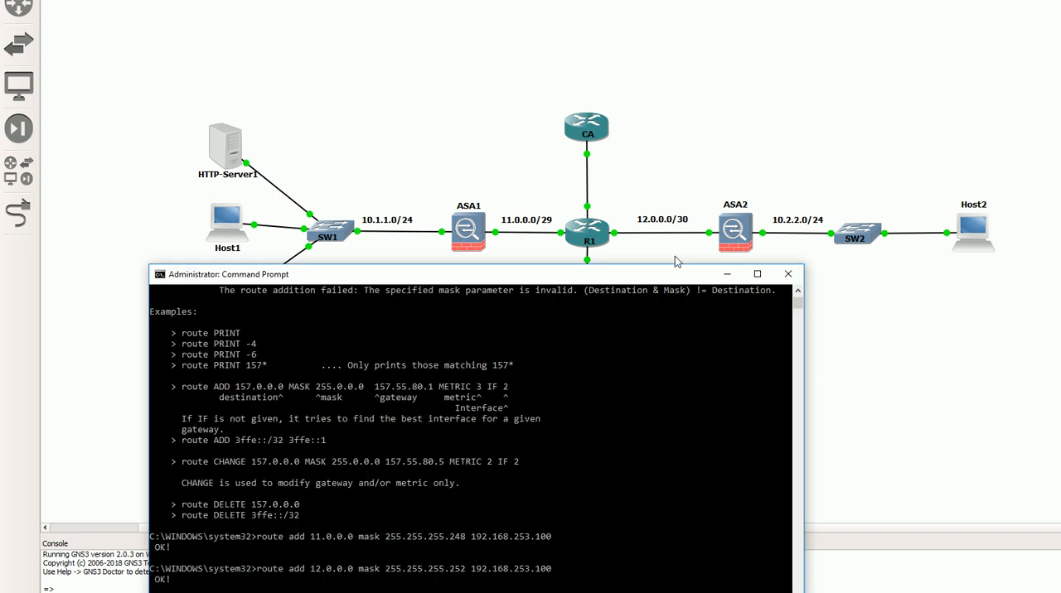
click(727, 274)
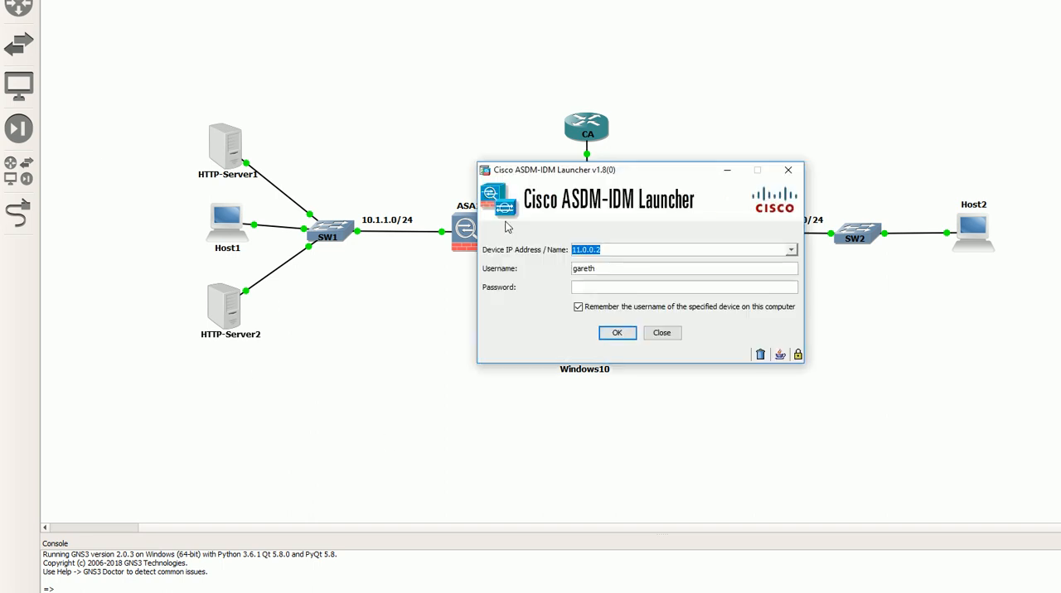
Log in to the ASA at 11.0.0.2 through the ASDM launcher with the account password, accepting the untrusted certificate and dismissing the login-history notice
drag(522, 175, 250, 222)
click(313, 334)
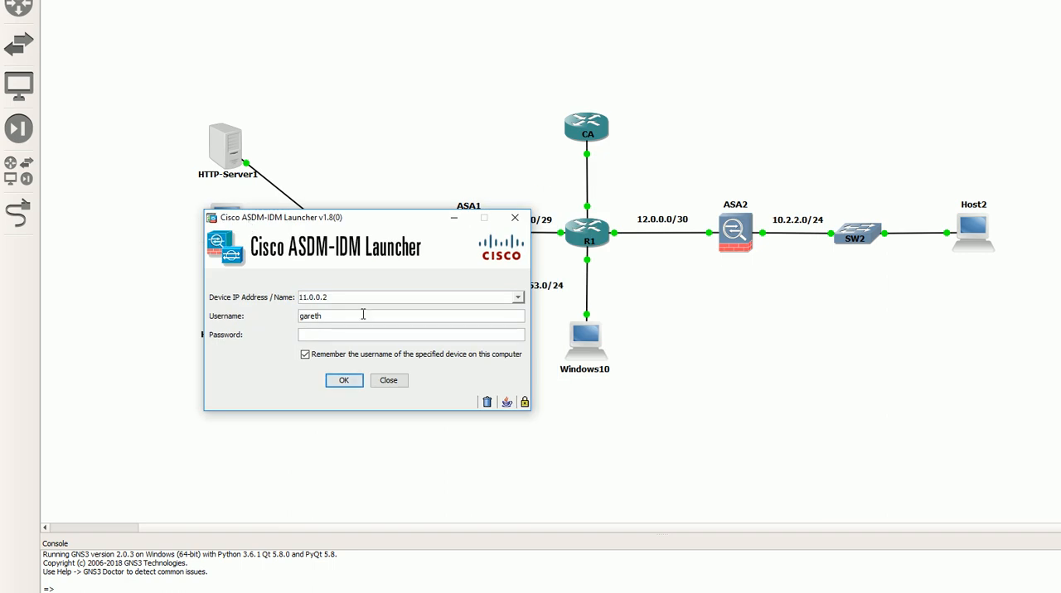
text(cisco123)
key(Return)
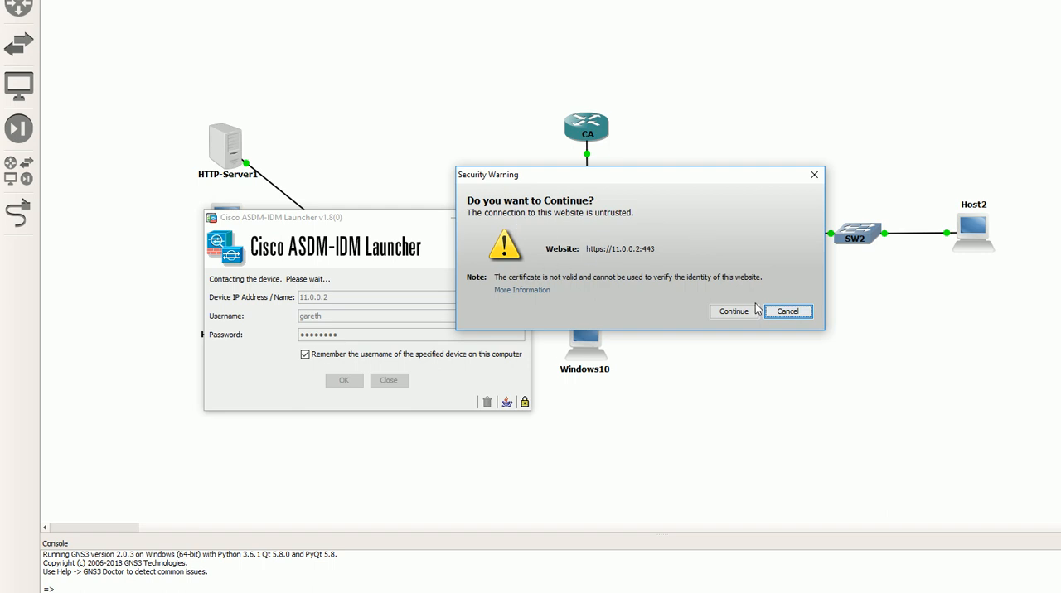
drag(626, 184, 562, 238)
click(671, 365)
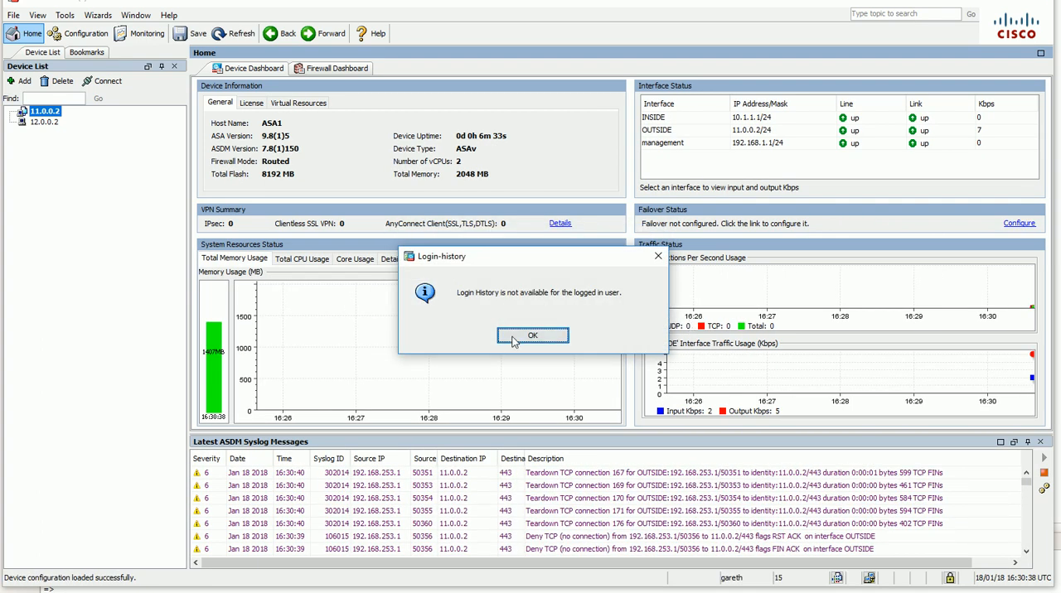
click(532, 336)
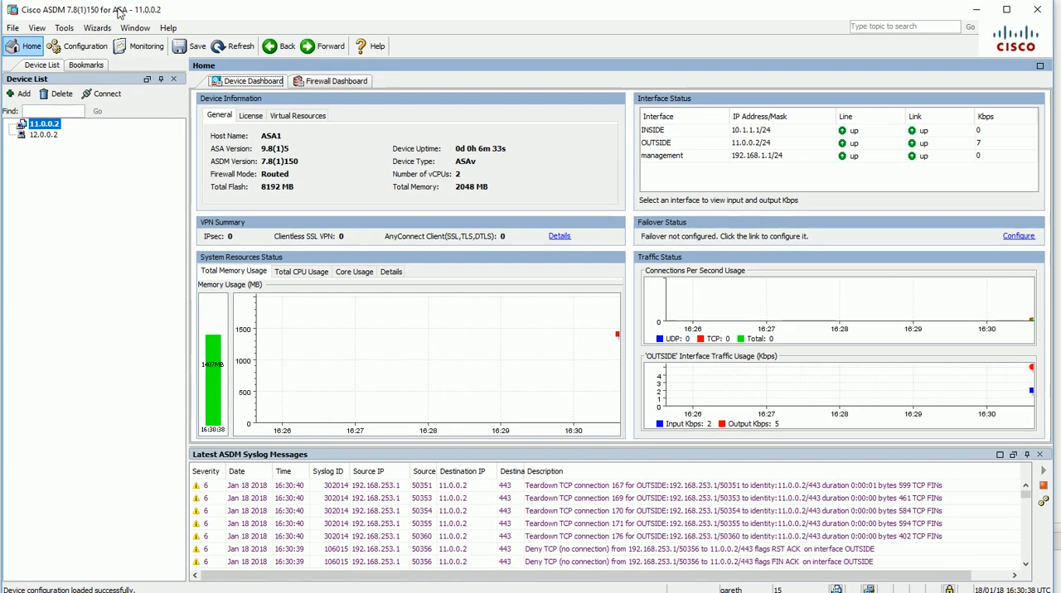
Open the group policies for Clientless SSL VPN Access in the Remote Access VPN configuration
click(95, 47)
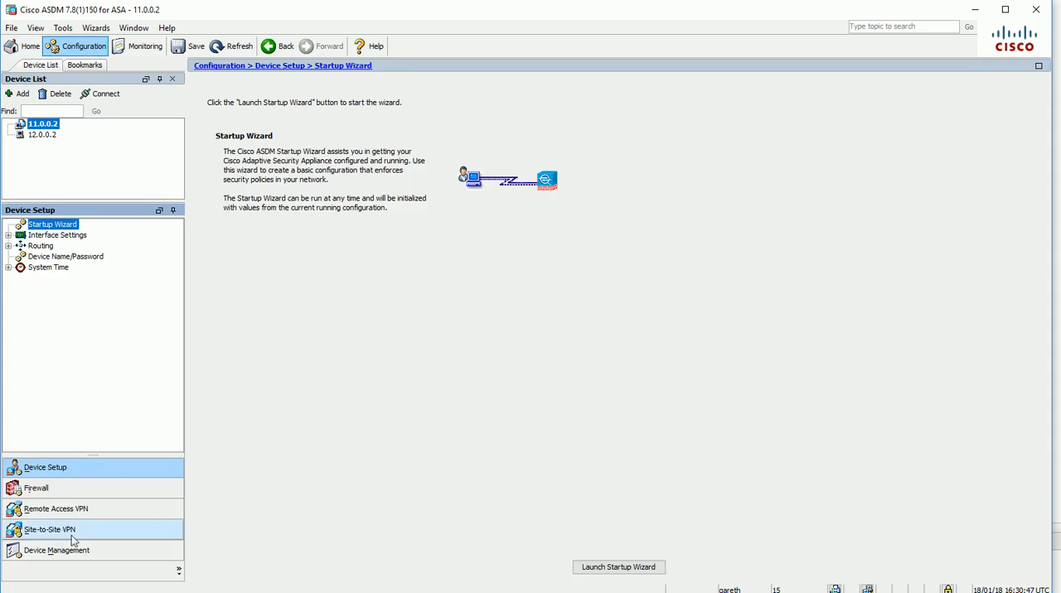
click(122, 512)
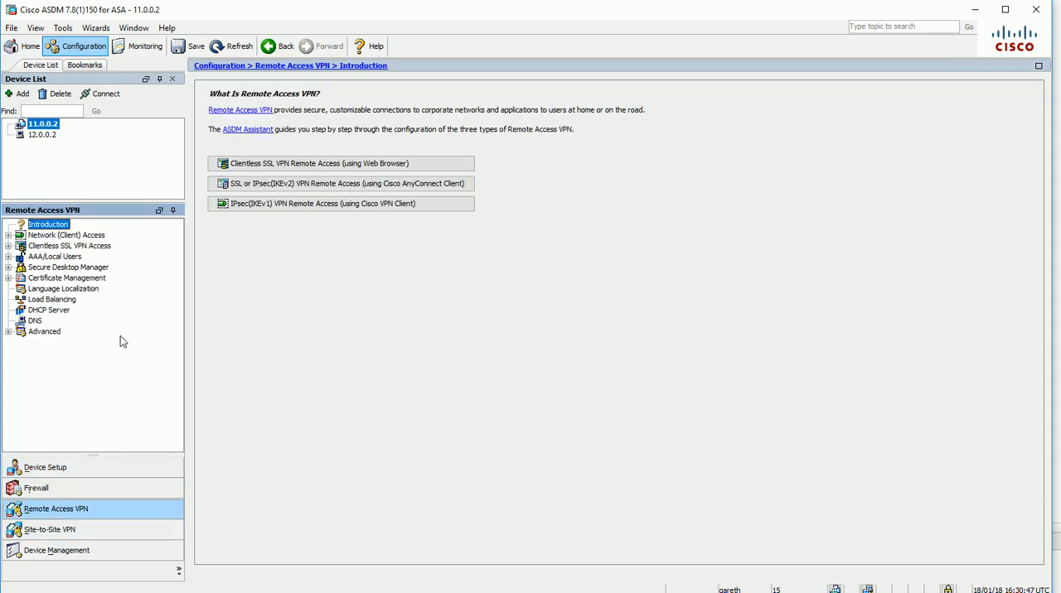
click(99, 247)
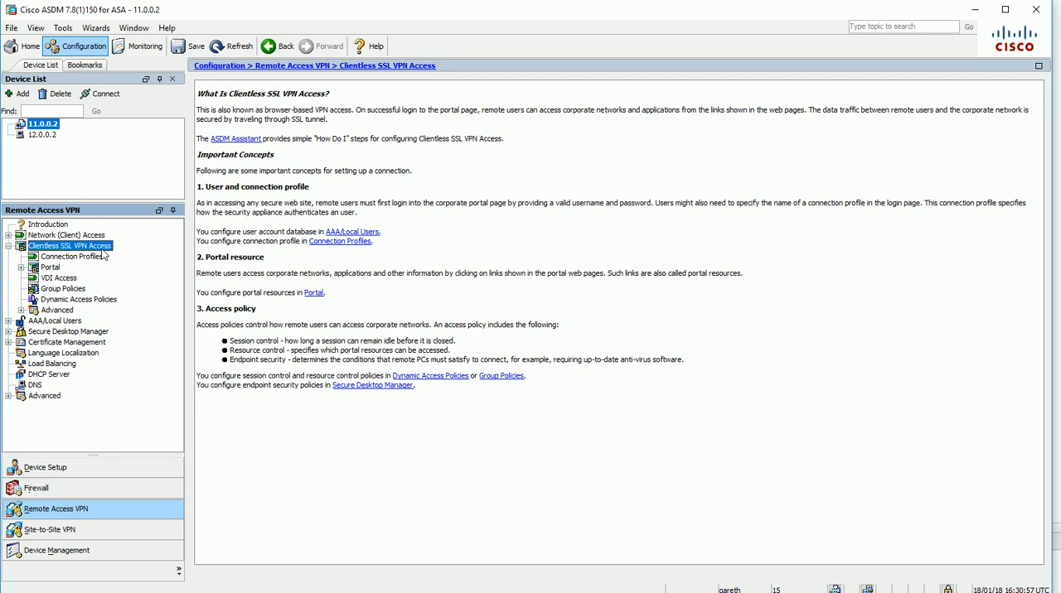
click(65, 291)
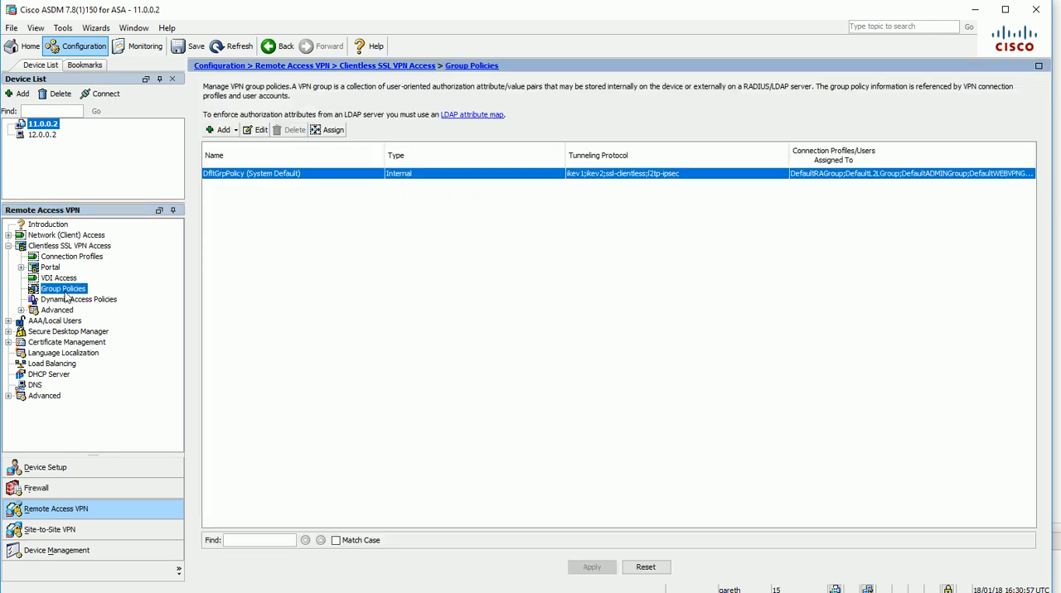
Add an internal group policy named CLIENTLESS-GROUP-POLICY with the non-inherited banner "Welcome to the Clientless VPN (Group Policy)"
click(221, 130)
double_click(396, 85)
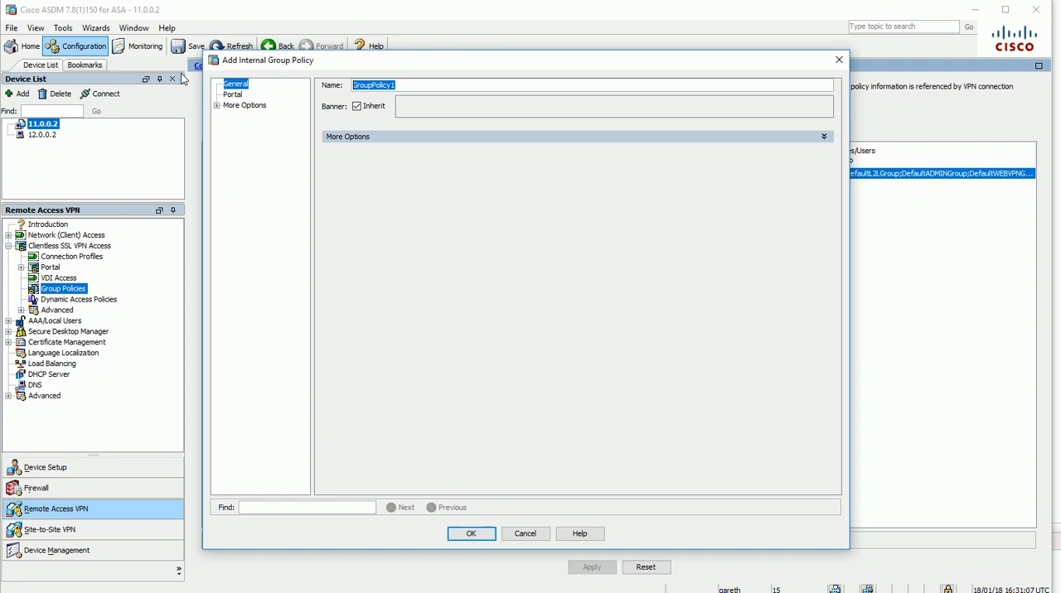
text(CLIENTLESS-GROUP-POLICY)
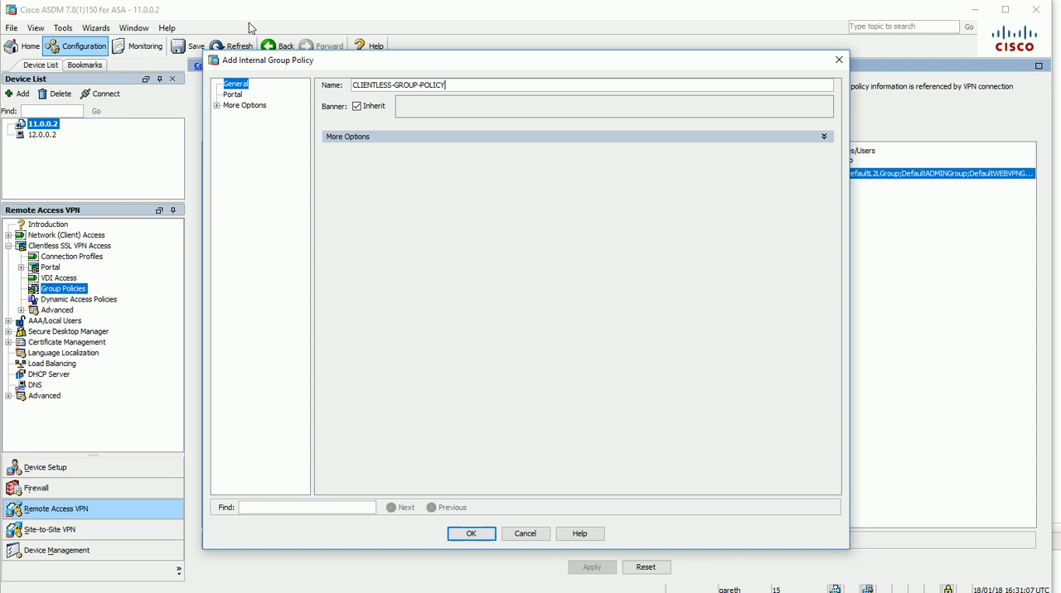
key(Tab)
key(space)
key(Tab)
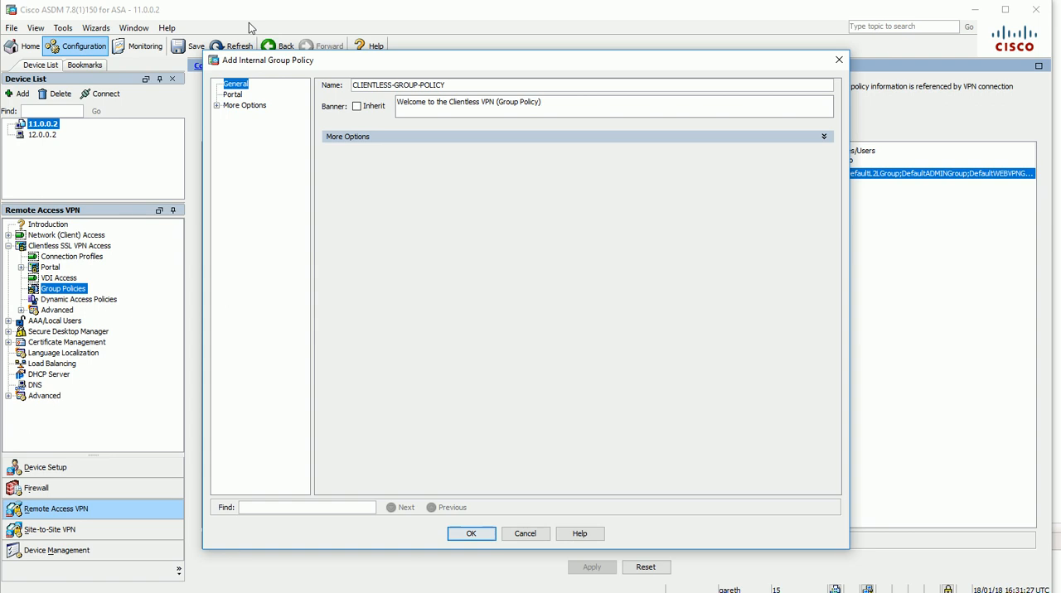
Override the group policy's inherited tunneling protocols and allow only Clientless SSL VPN
click(344, 137)
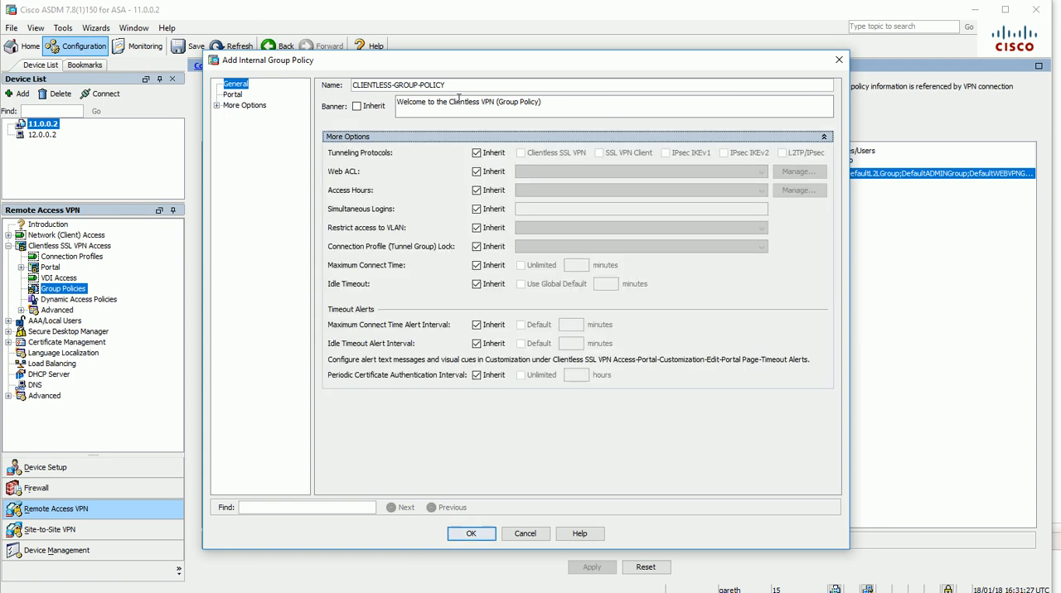
click(478, 154)
click(521, 154)
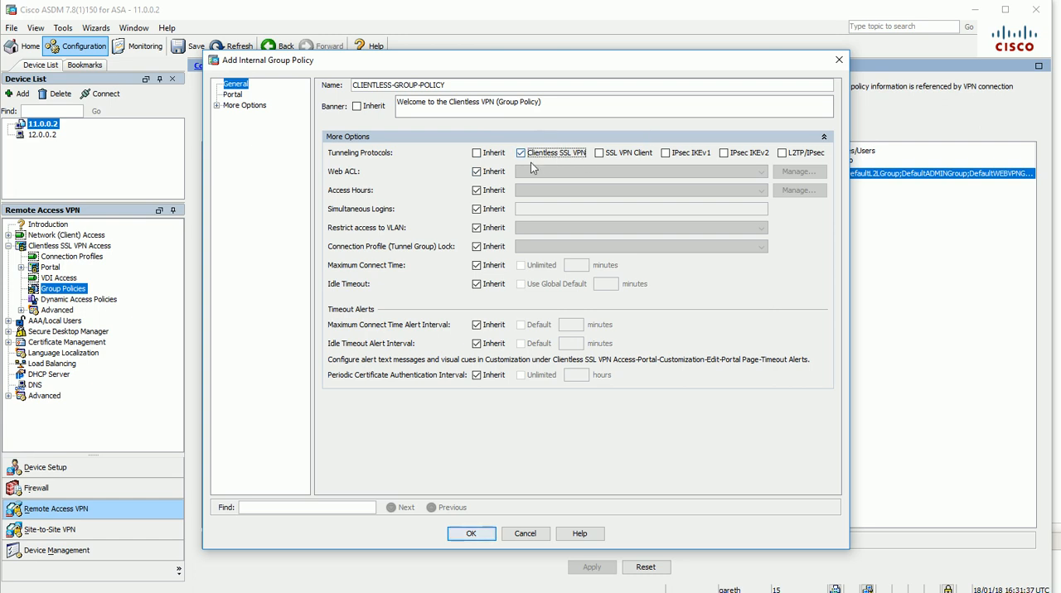
Turn off inheritance for the policy's Web ACL and create a new ACL named WEB-ACL
click(488, 174)
click(787, 174)
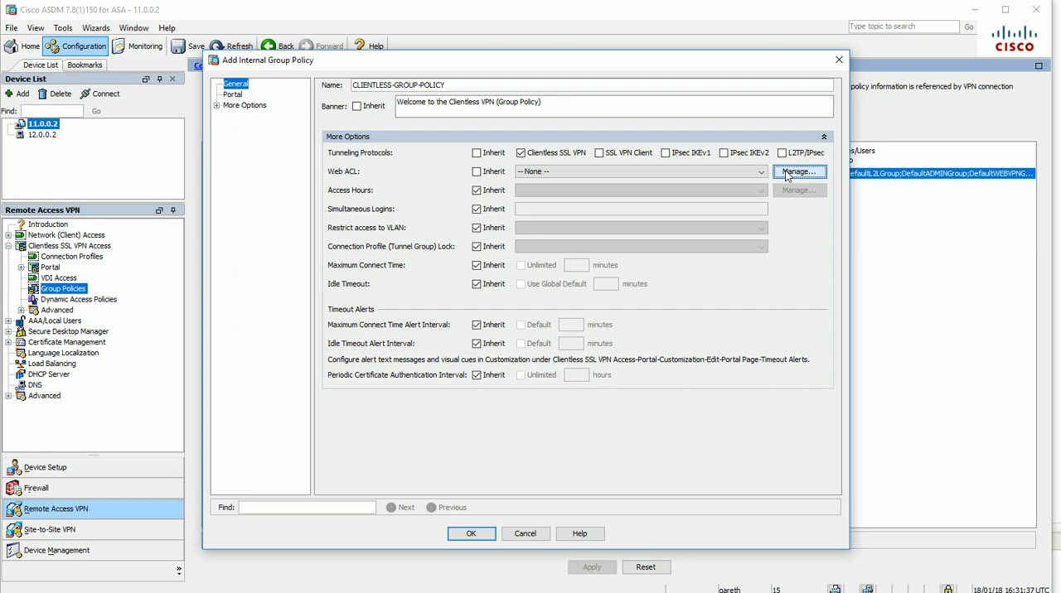
drag(354, 181, 354, 218)
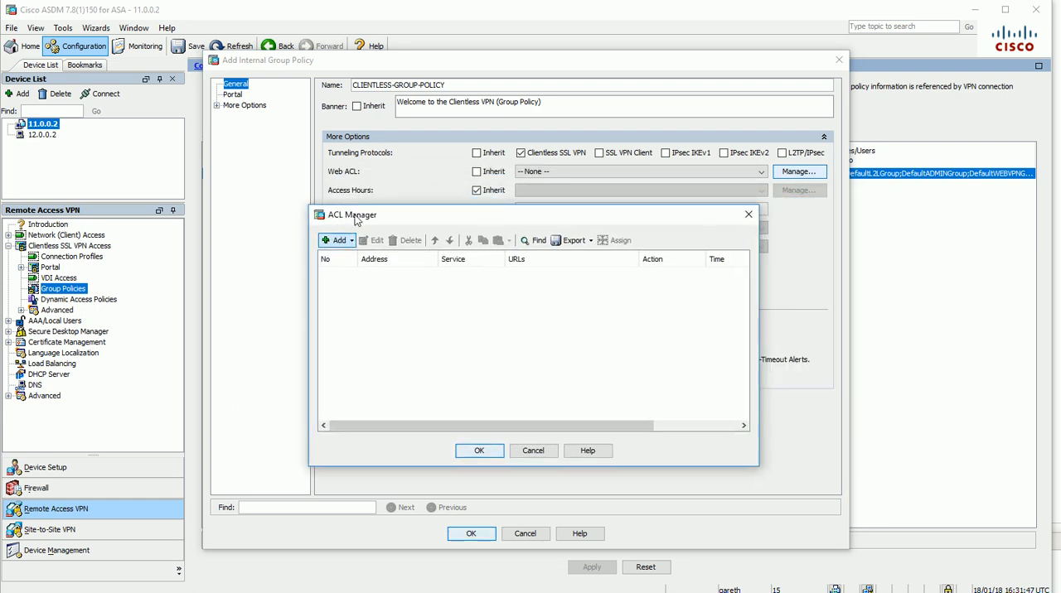
click(336, 240)
click(349, 254)
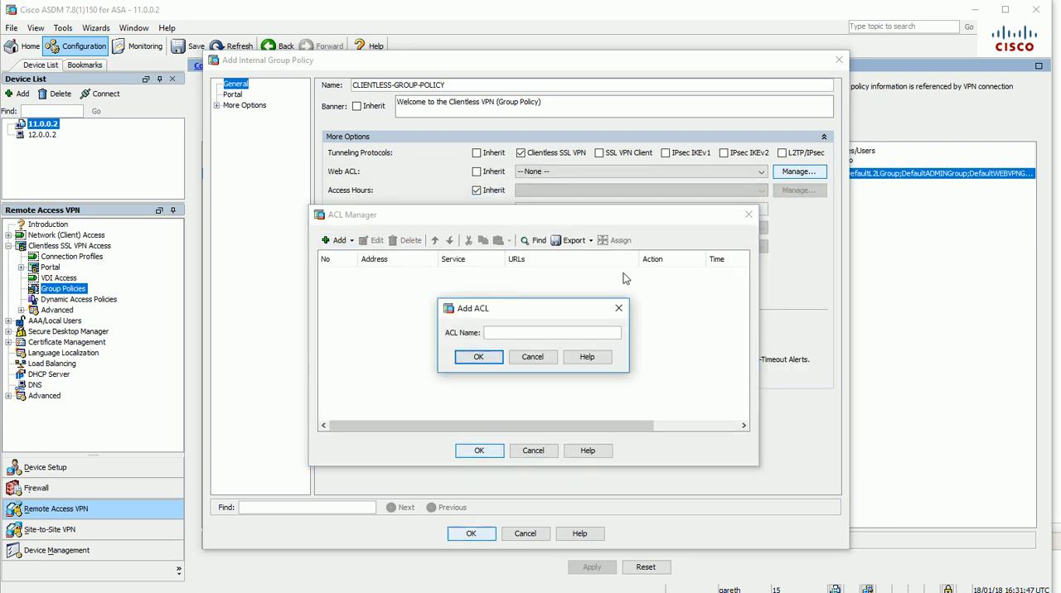
text(WEB-ACL)
click(472, 357)
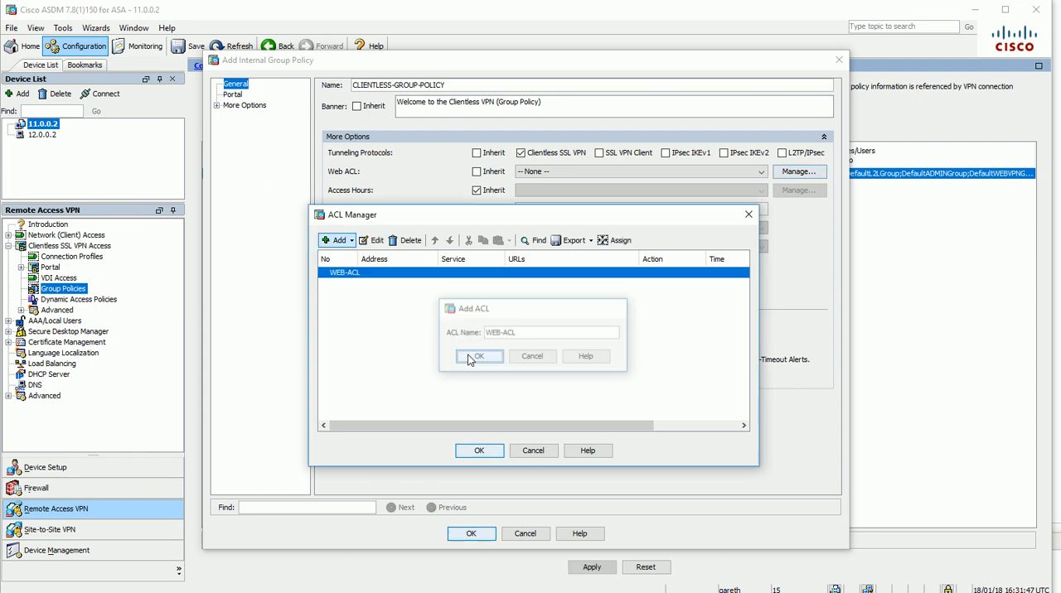
click(336, 240)
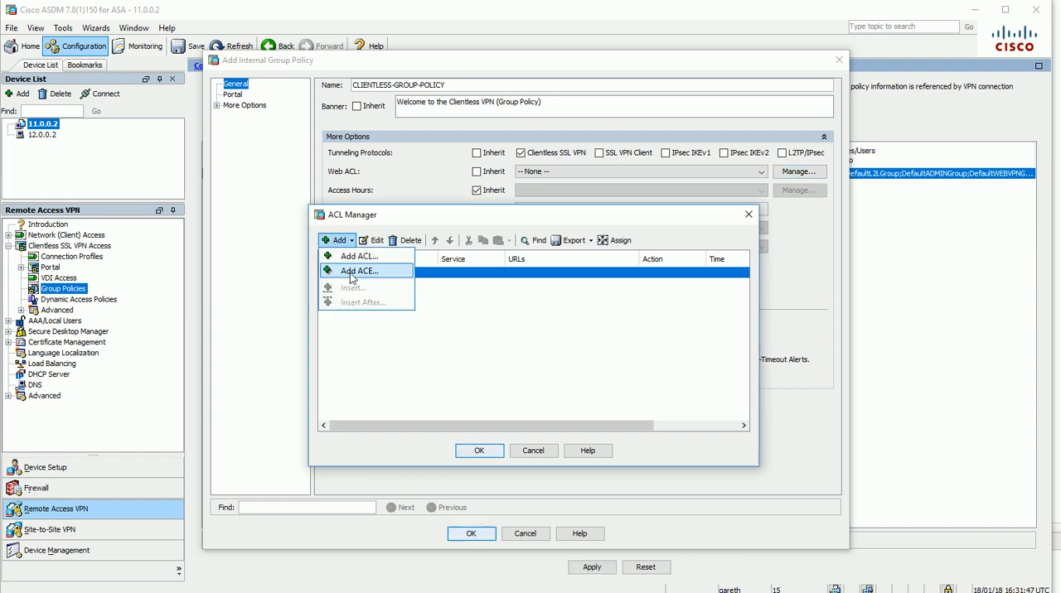
click(355, 272)
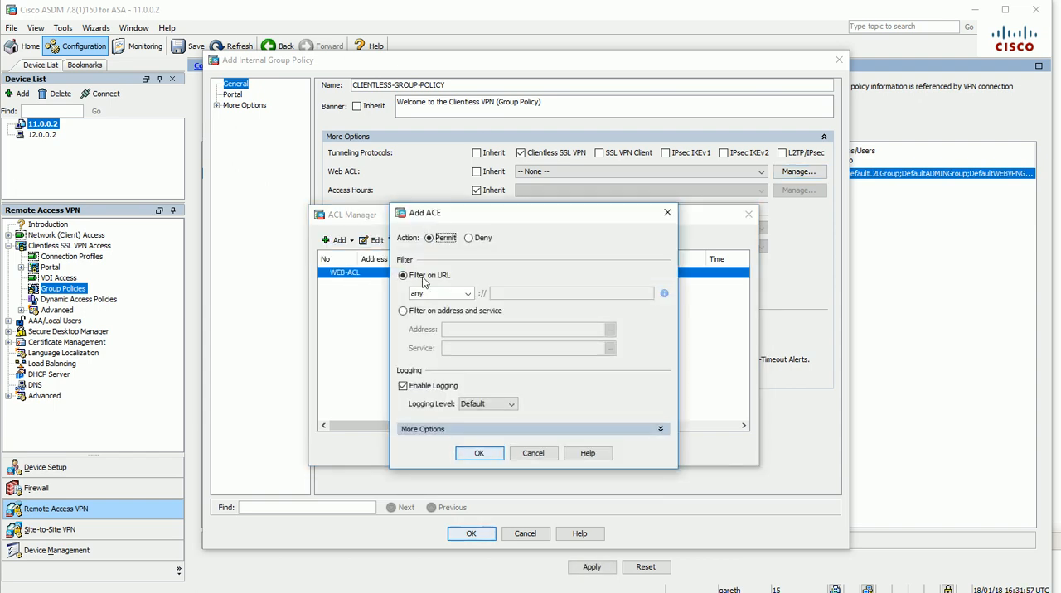
click(467, 296)
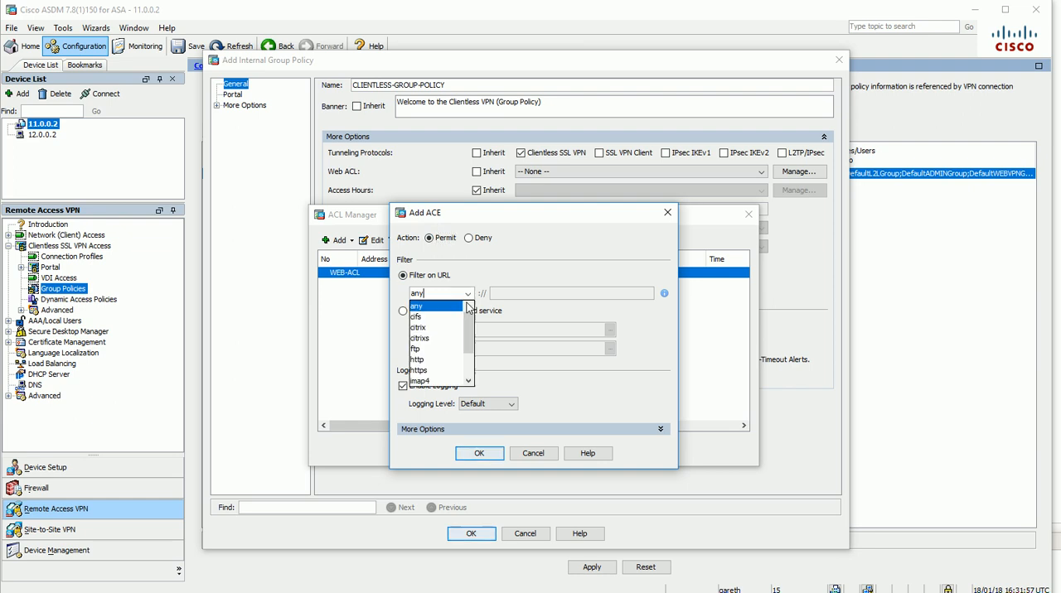
click(451, 360)
click(527, 291)
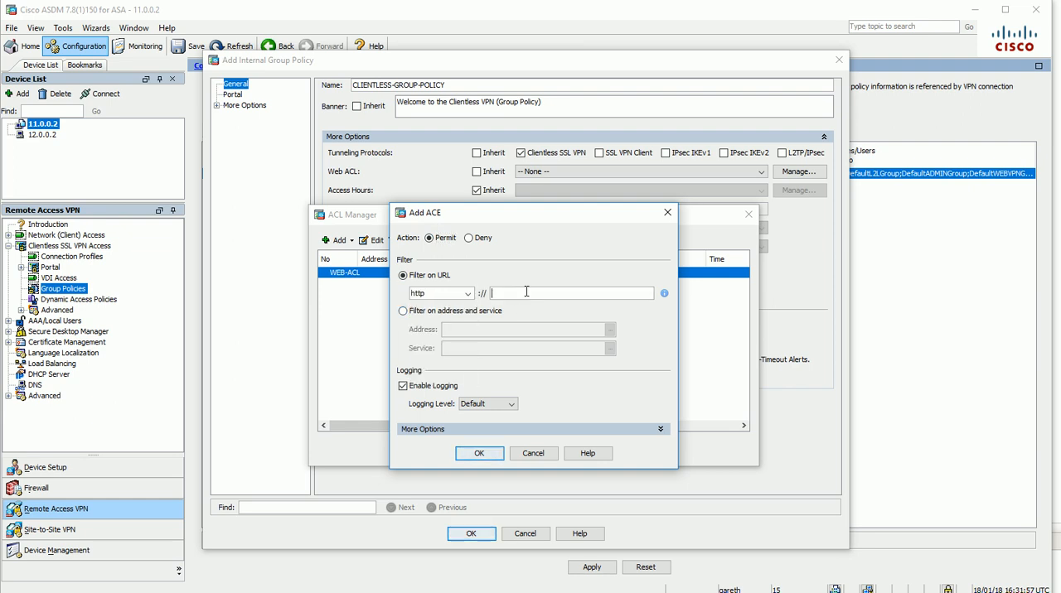
text(10.1.1.2)
click(469, 455)
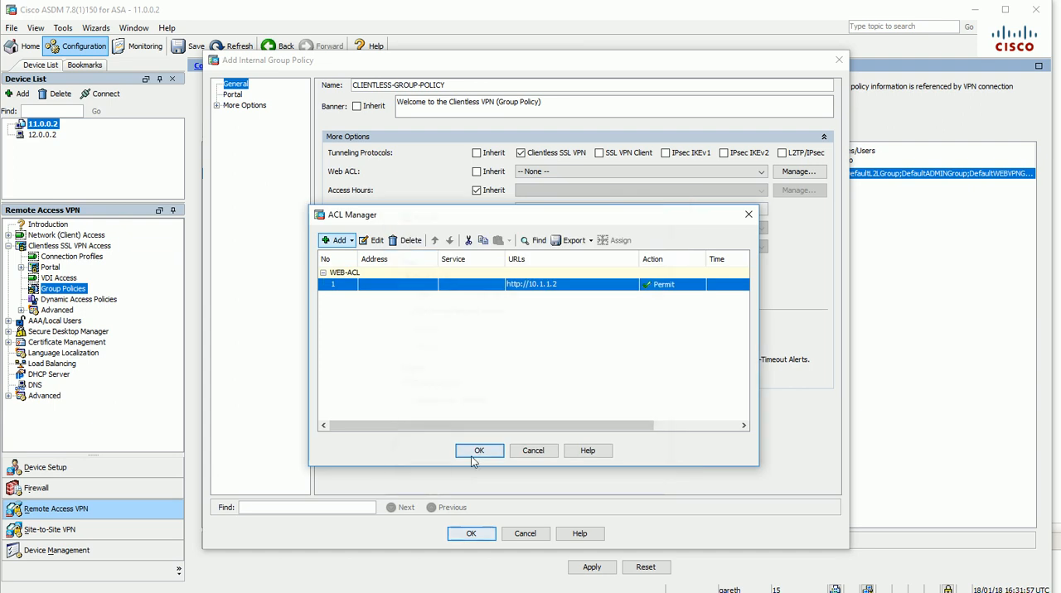
click(340, 240)
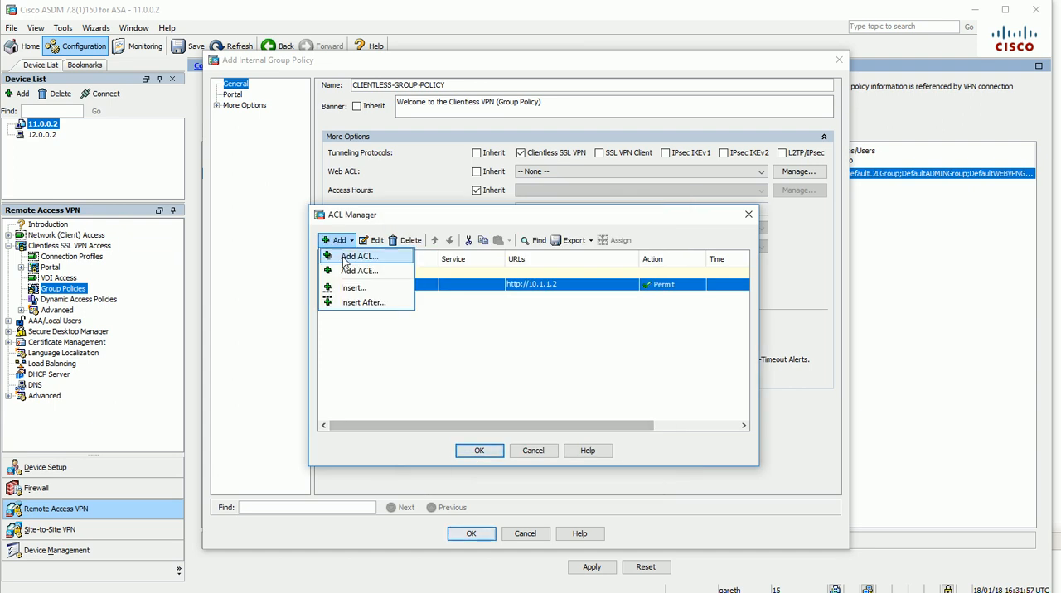
click(388, 272)
click(441, 294)
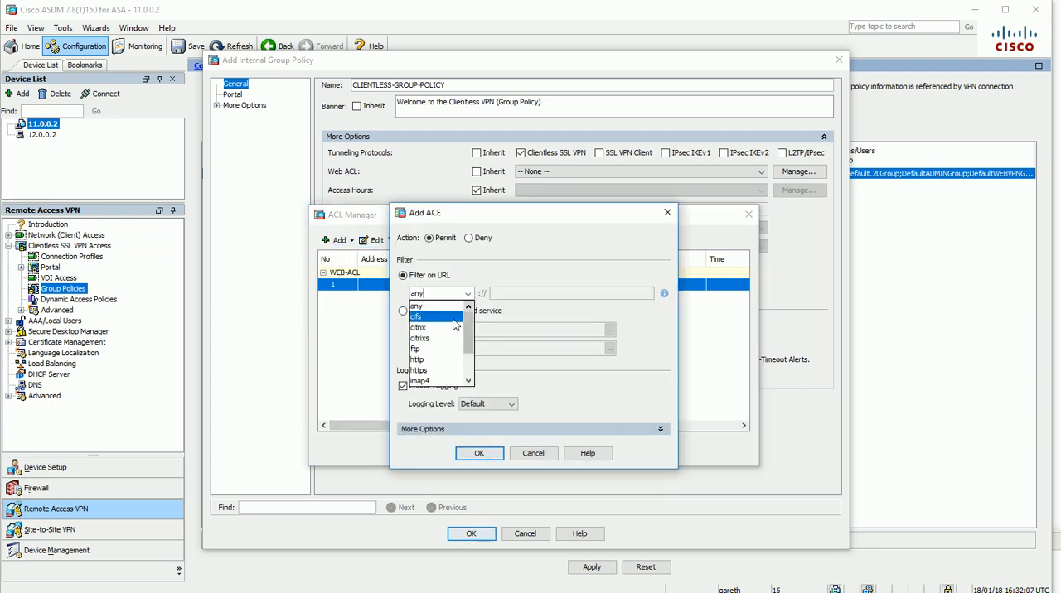
click(419, 360)
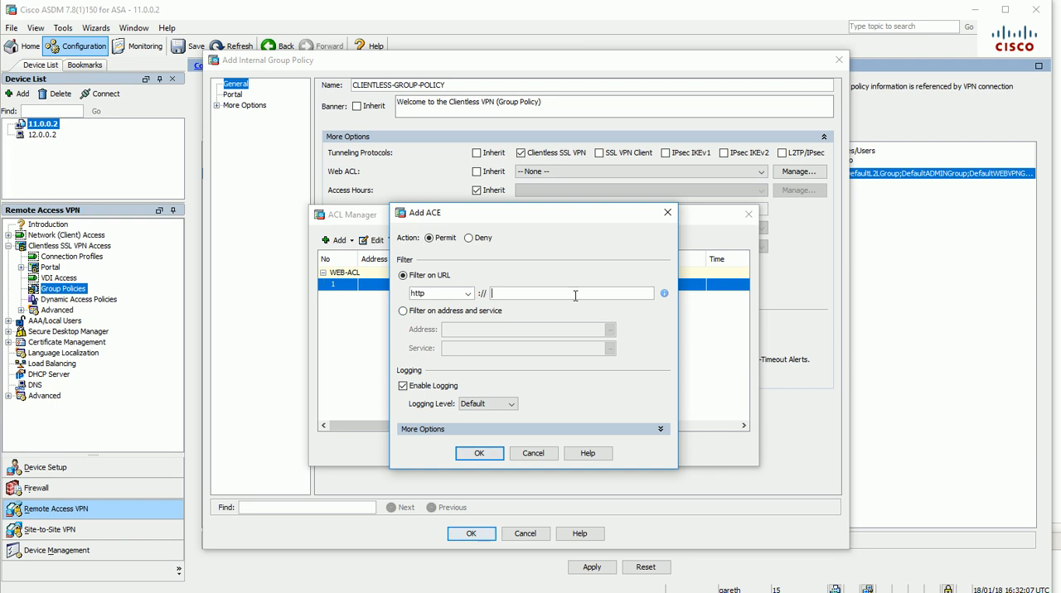
text(10.1.1.4)
click(479, 453)
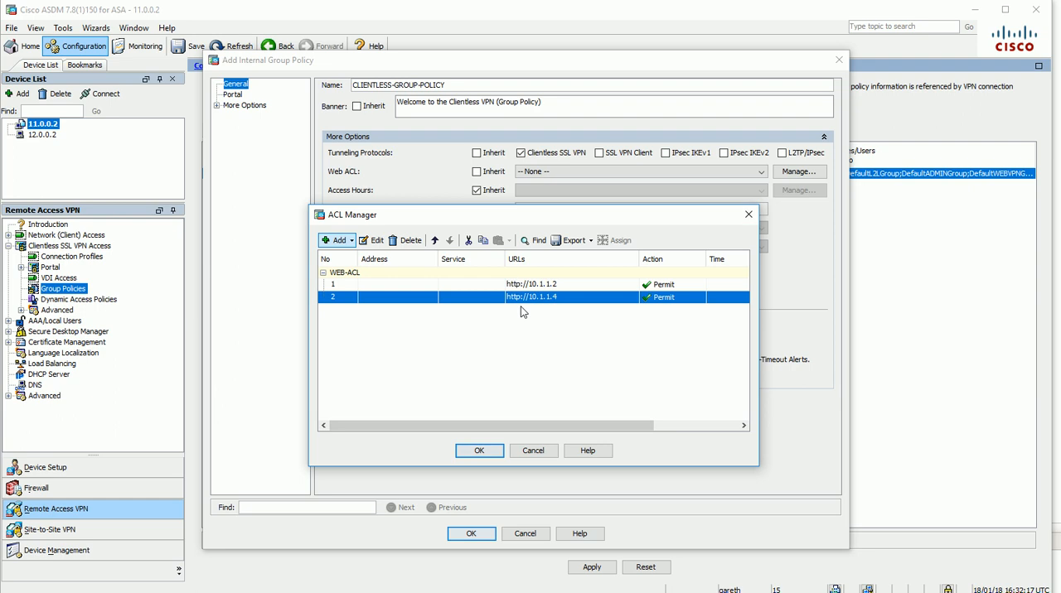
Accept the ACL entries and assign WEB-ACL as the group policy's Web ACL
click(479, 451)
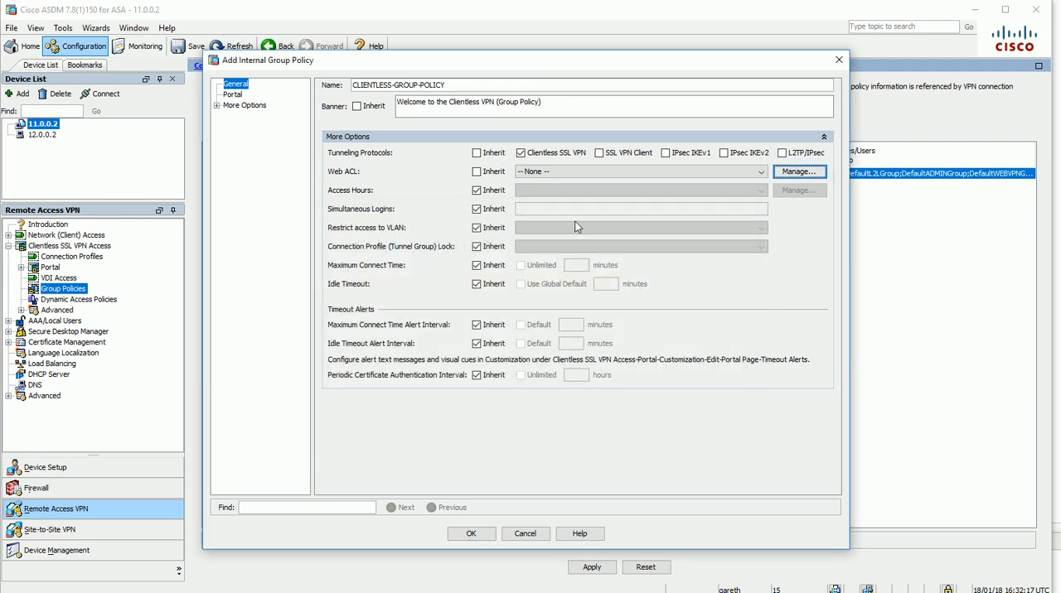
click(758, 172)
click(748, 196)
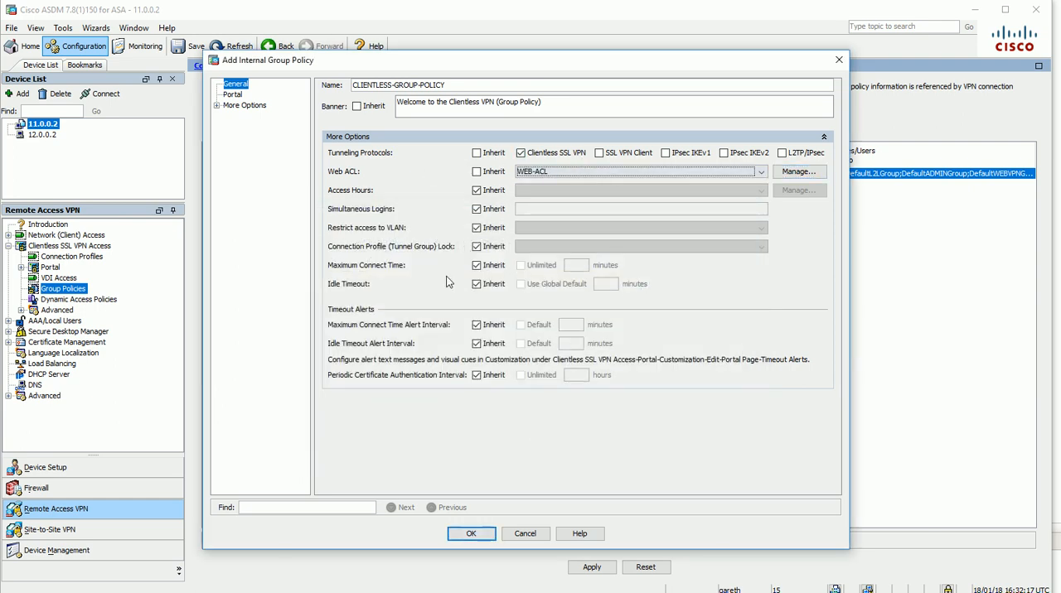
Turn off inheritance for the portal's bookmark list and add a new list named BOOKMARKS
click(233, 94)
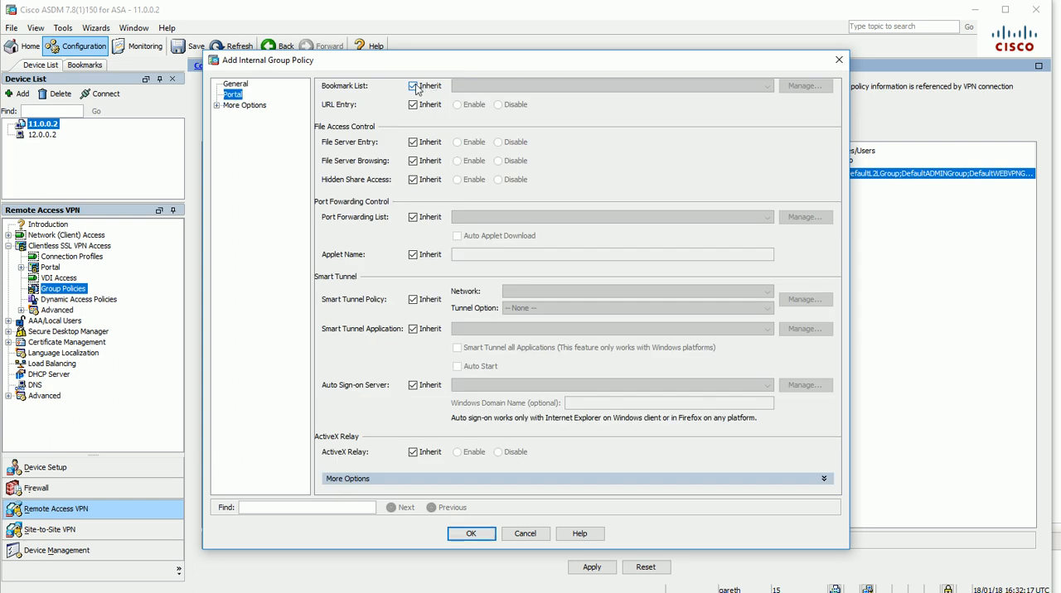
click(414, 86)
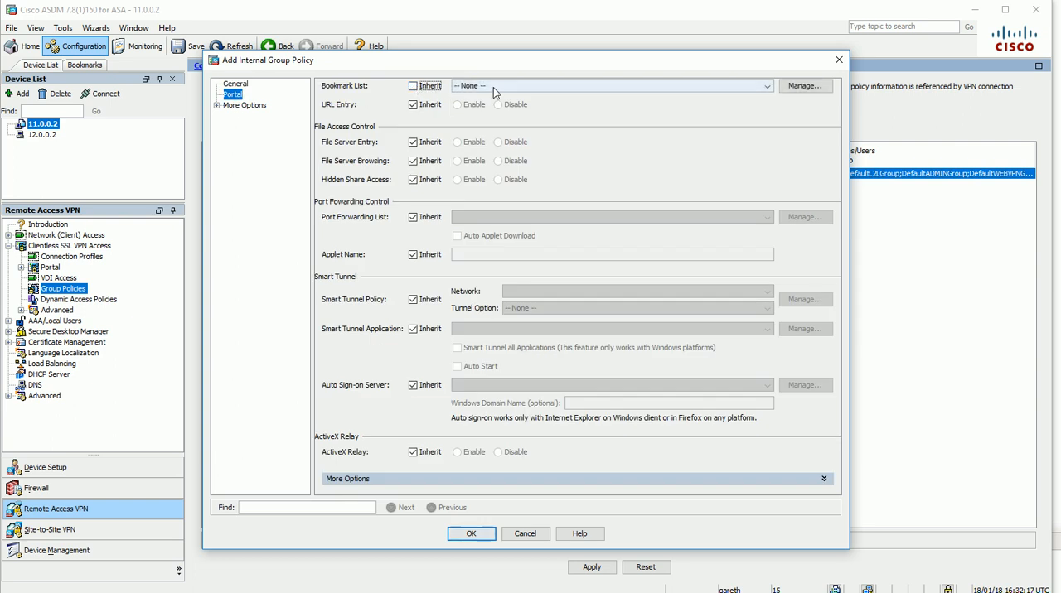
click(804, 86)
click(410, 301)
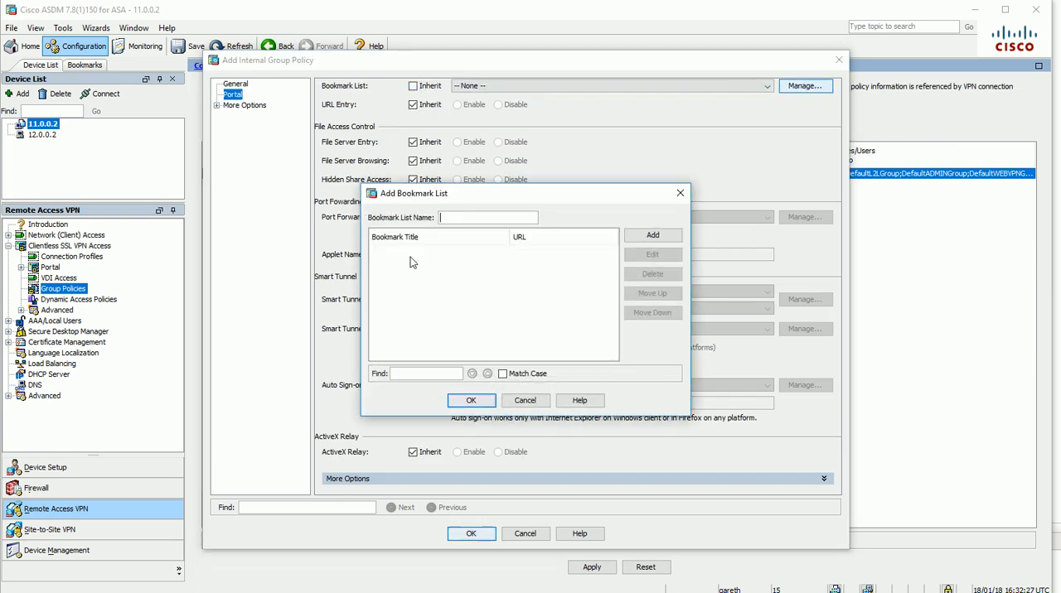
click(465, 218)
text(BOOKMARKS)
Add a bookmark to BOOKMARKS using the URL with GET or POST method and title it HTTP-Server1
click(654, 236)
click(477, 463)
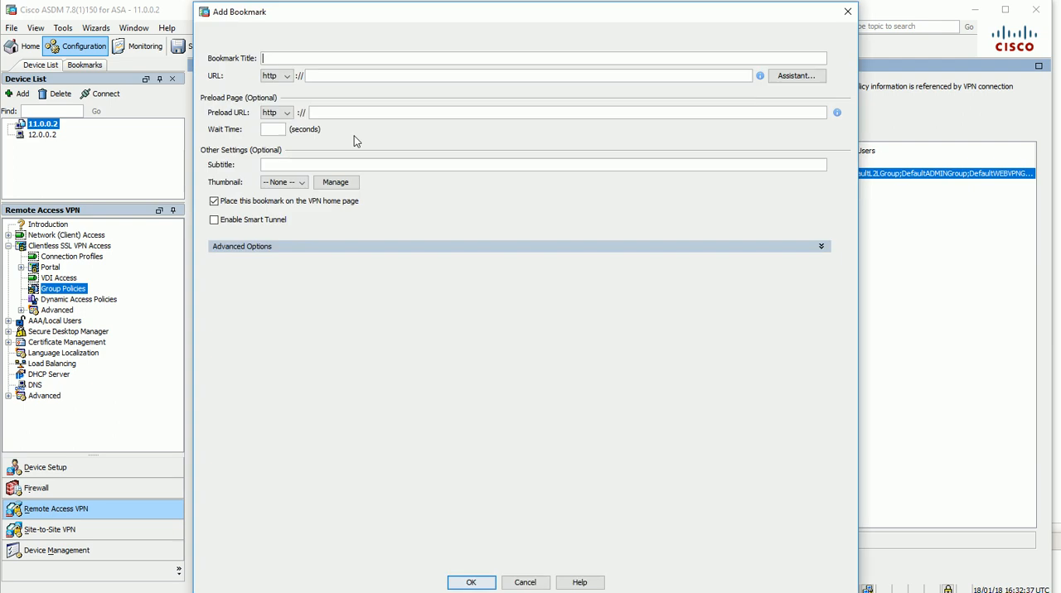
text(HTTP-Server1)
drag(309, 58, 204, 72)
key(ctrl+c)
click(294, 164)
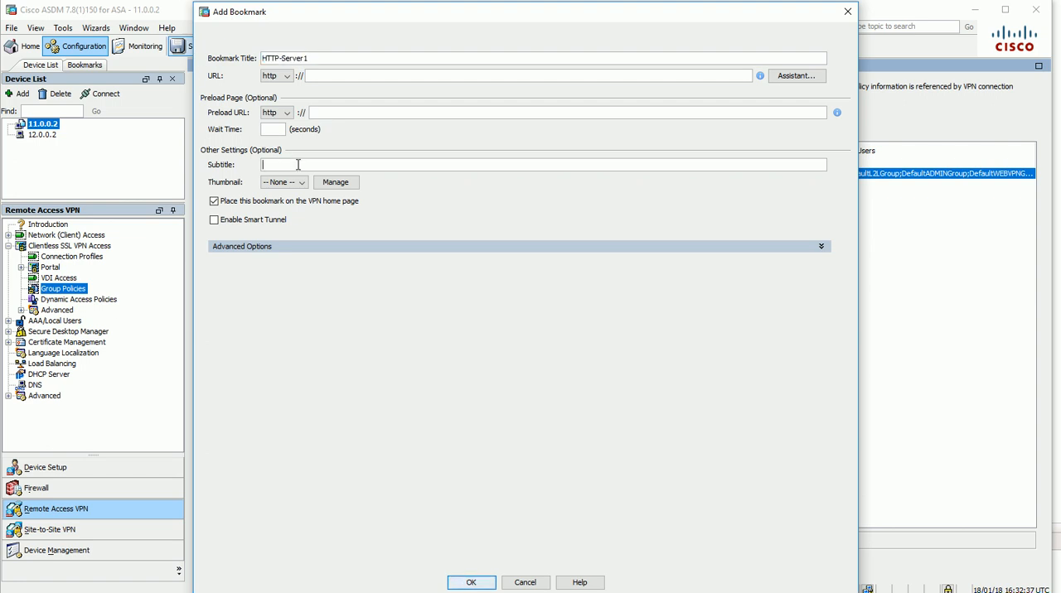
key(ctrl+v)
text(-Subtitle)
click(472, 583)
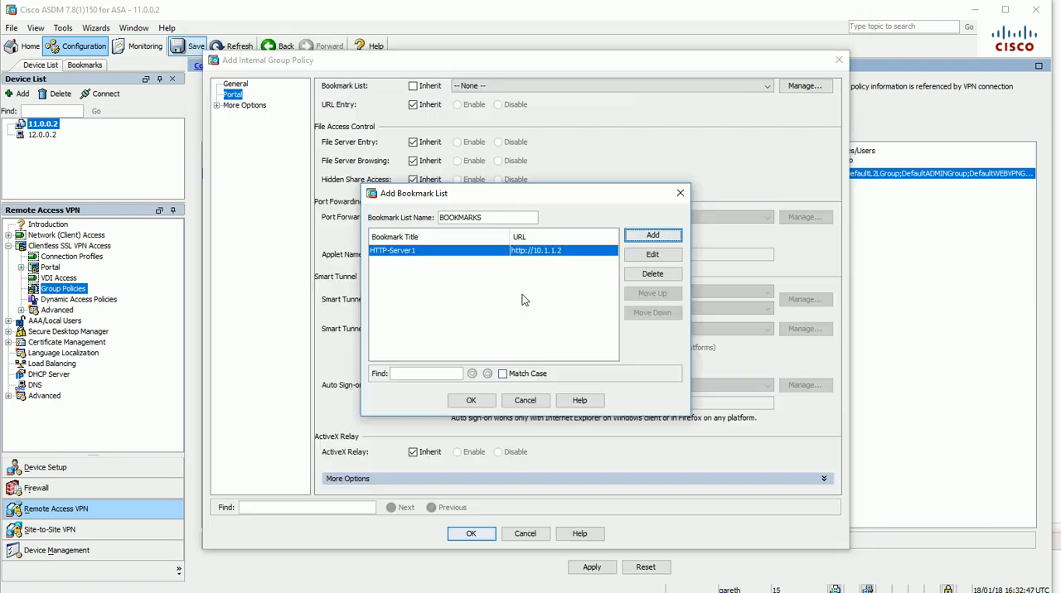
Add a second bookmark using the URL with GET or POST method and title it HTTP-Server2
click(654, 236)
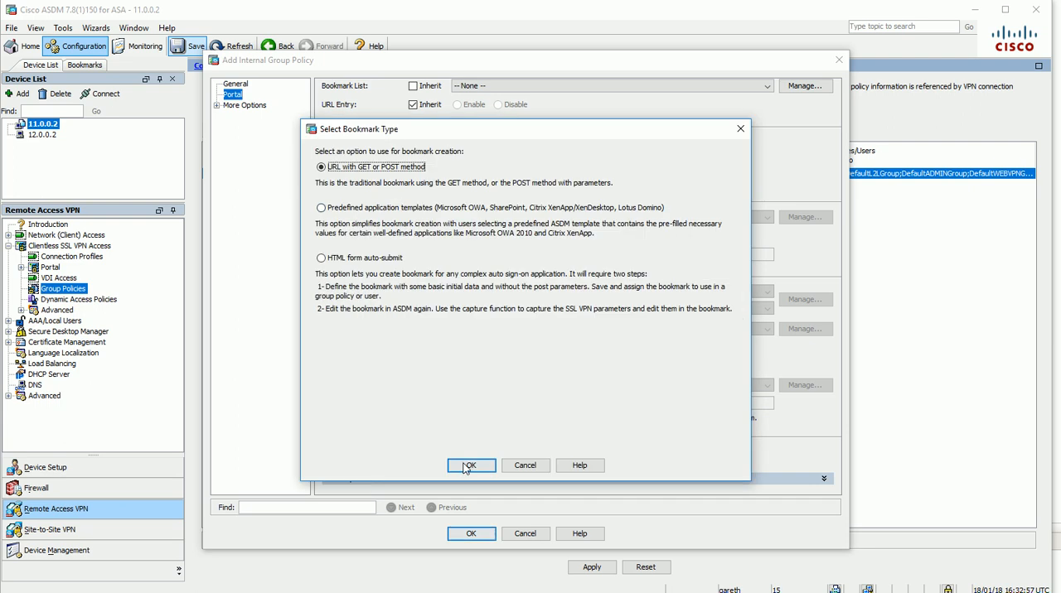
click(470, 399)
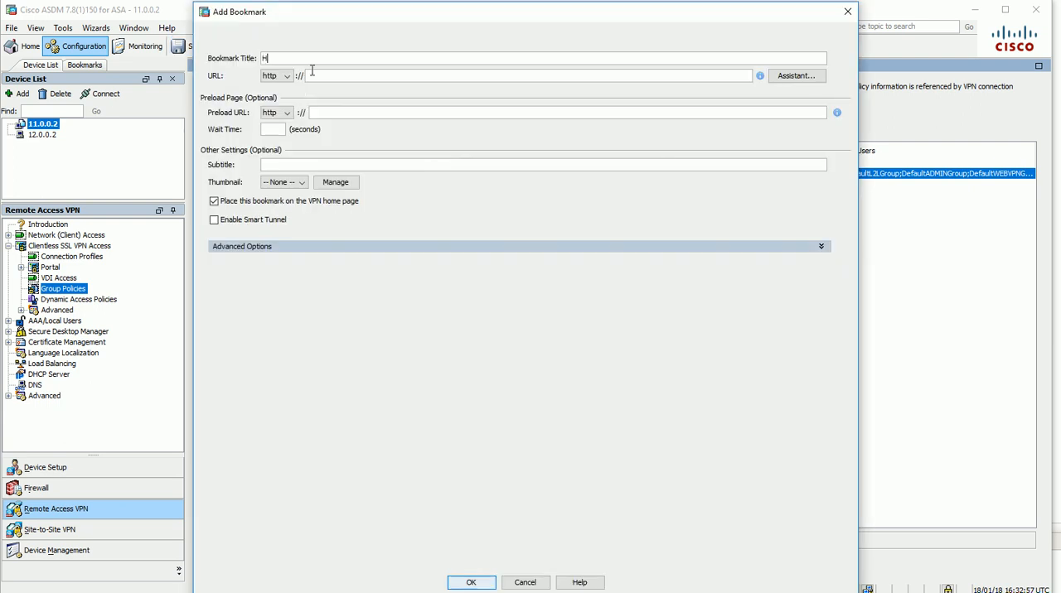
text(HTTP-Server2)
drag(343, 57, 186, 48)
key(ctrl+c)
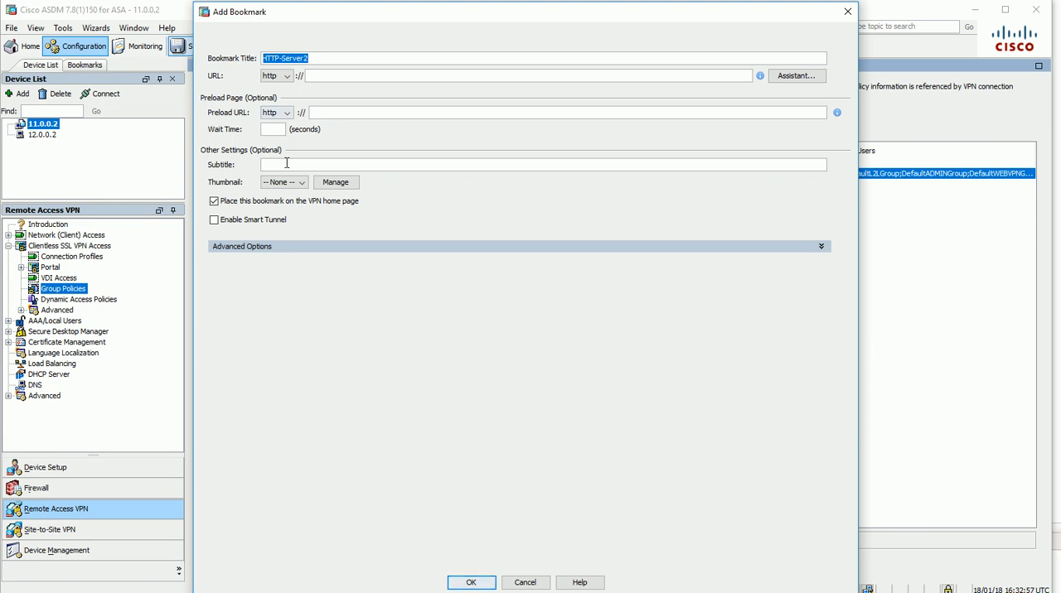
click(287, 163)
key(ctrl+v)
text(-Subtitle)
click(324, 75)
text(10.1.1.4)
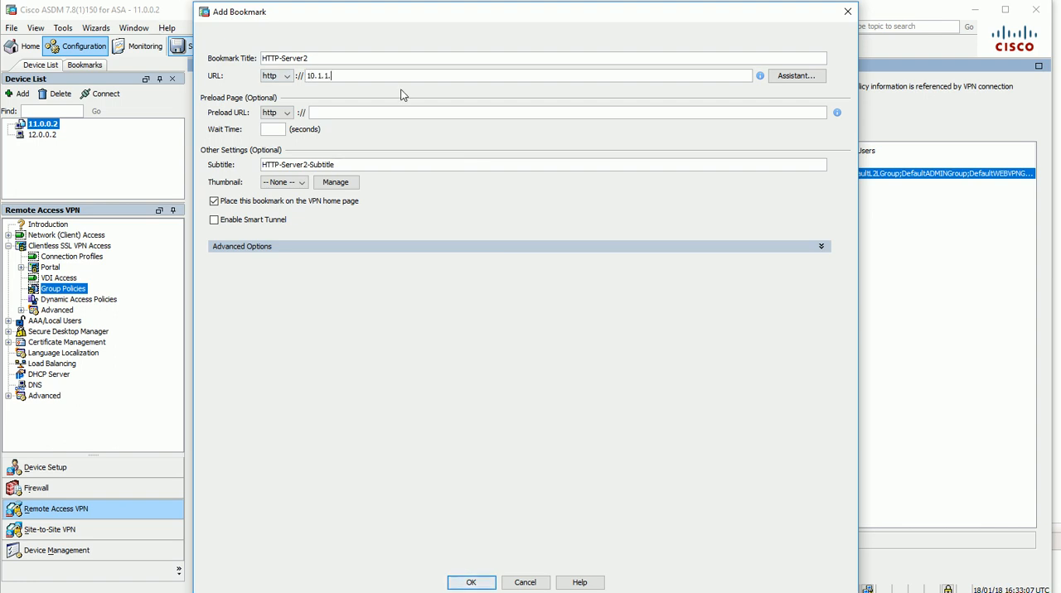
click(471, 582)
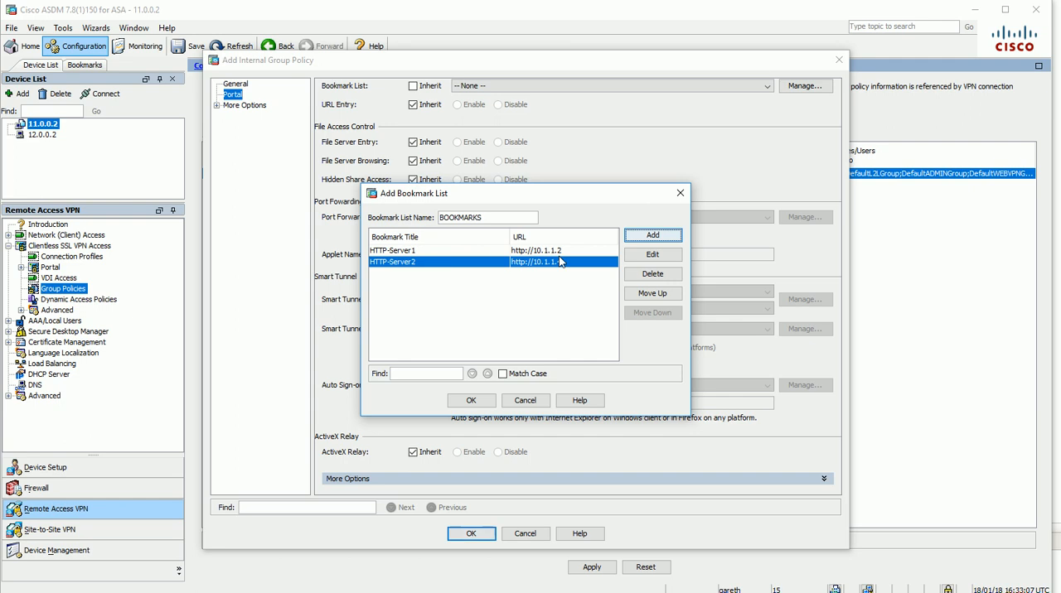
Accept BOOKMARKS as the group policy's bookmark list, and apply CLIENTLESS-GROUP-POLICY to the ASA
click(469, 401)
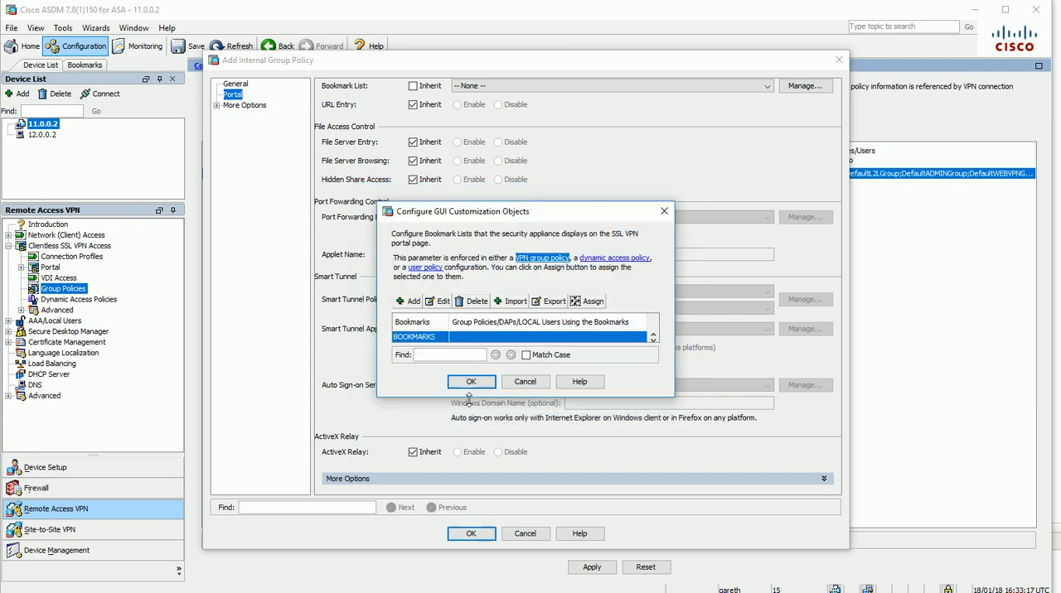
click(471, 382)
click(470, 534)
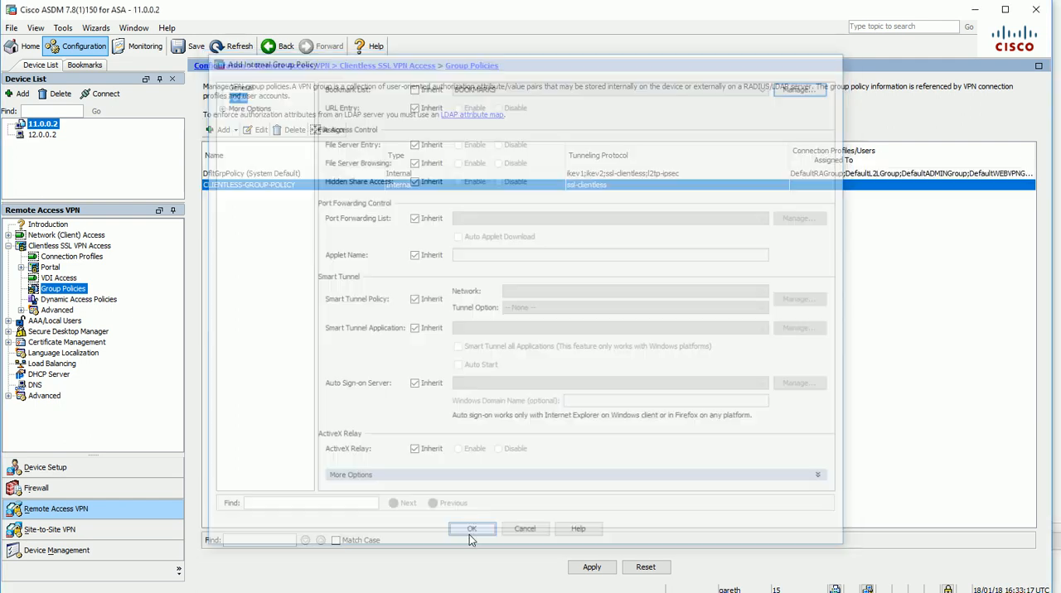
click(600, 572)
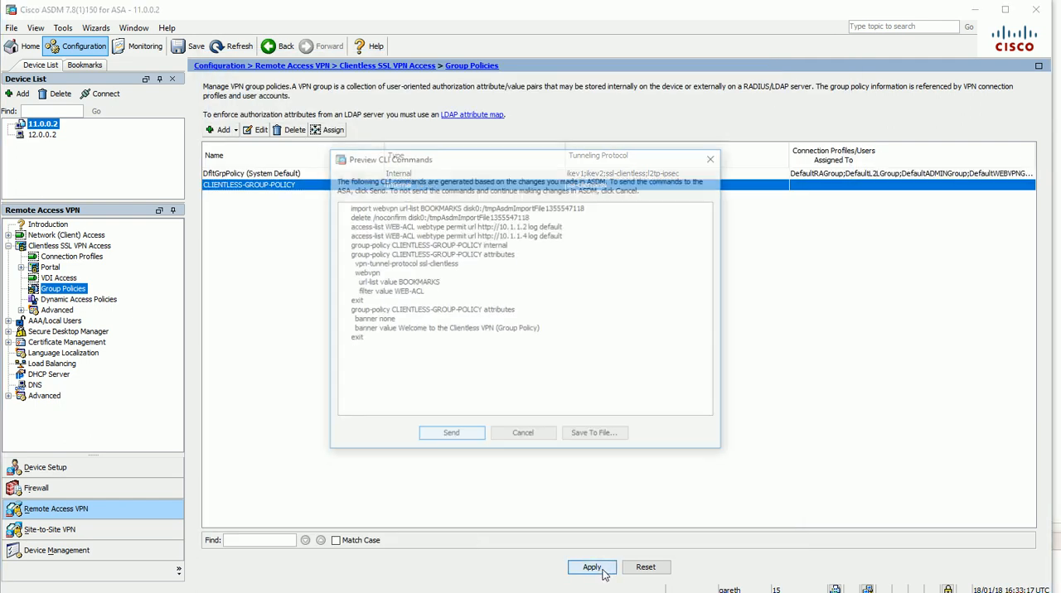
click(454, 434)
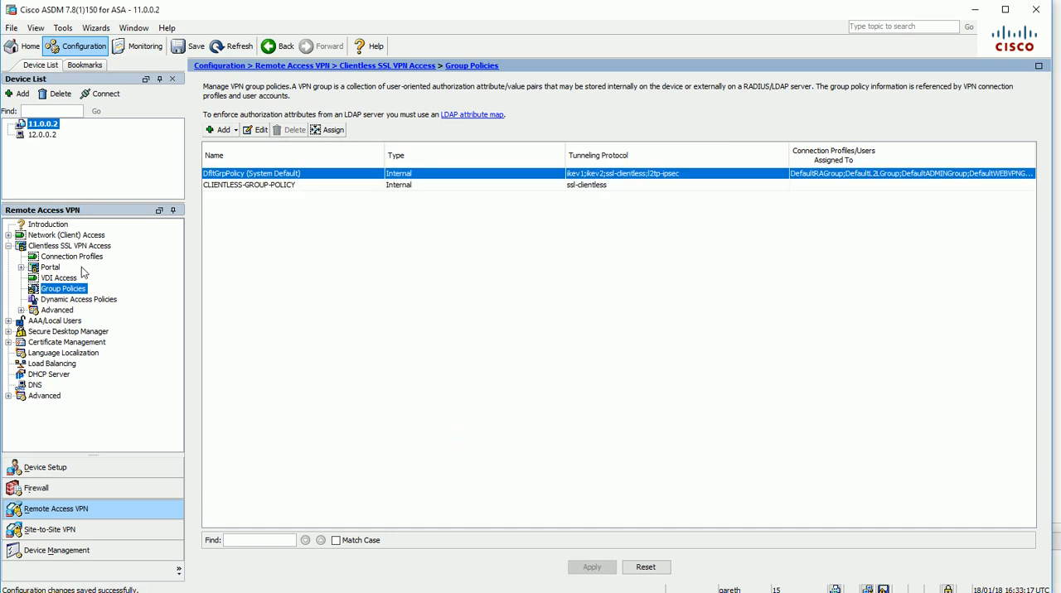
Add a clientless SSL VPN connection profile named CLIENTLESS-PROFILE with the alias CLIENTLESS-VPN
click(73, 257)
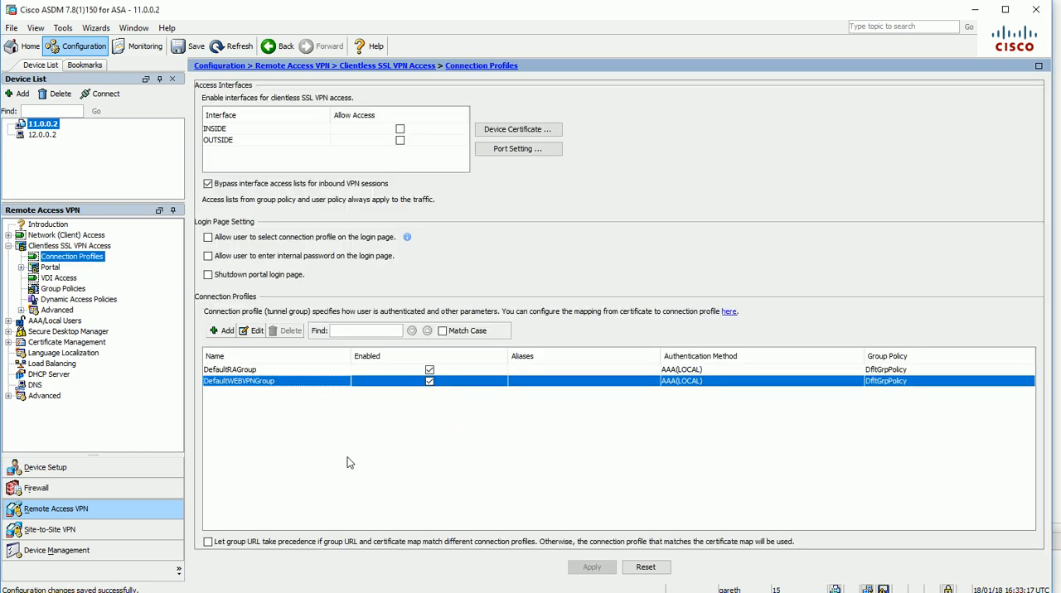
click(224, 331)
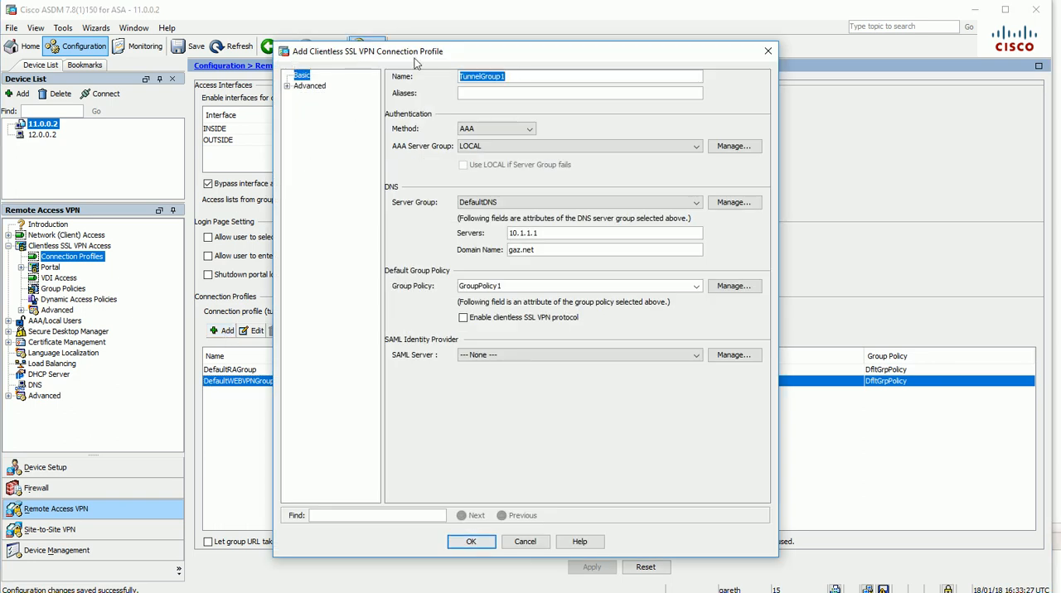
text(CLIENTLESS-PROFILE)
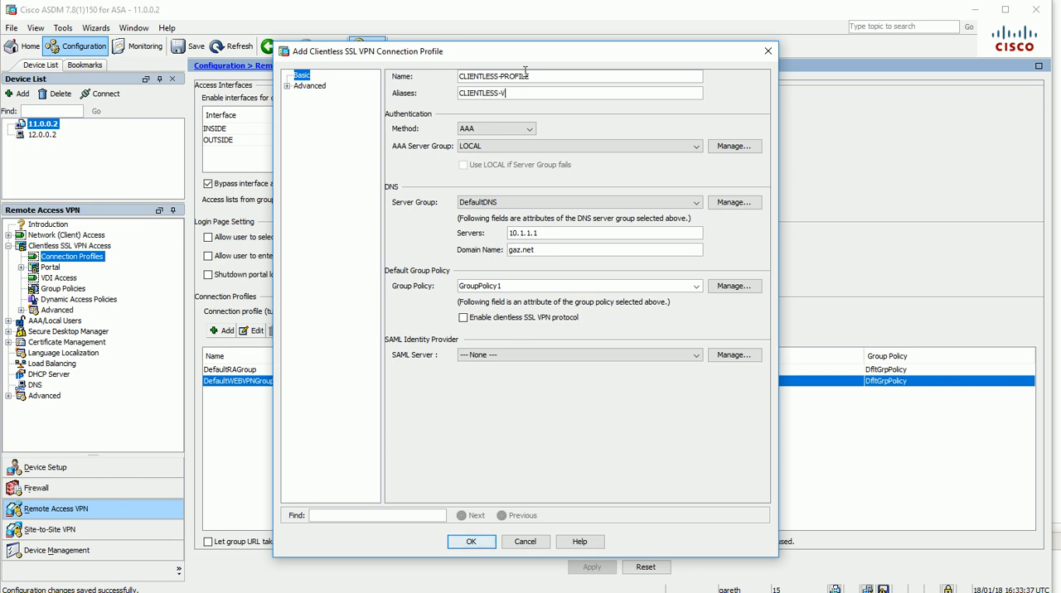
click(520, 93)
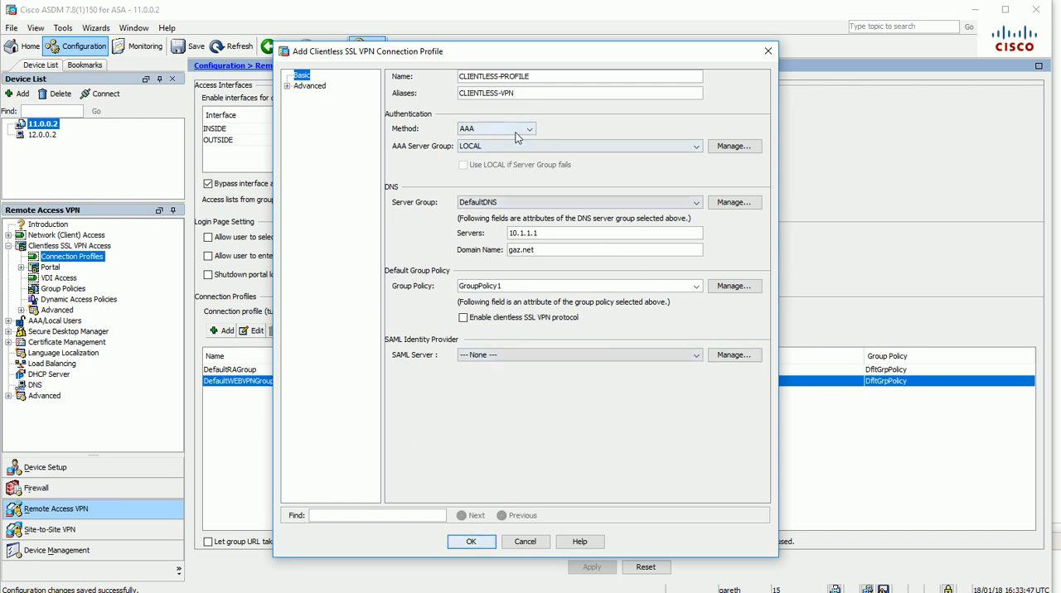
Assign CLIENTLESS-GROUP-POLICY as the connection profile's default group policy and apply the new profile to the ASA
click(696, 286)
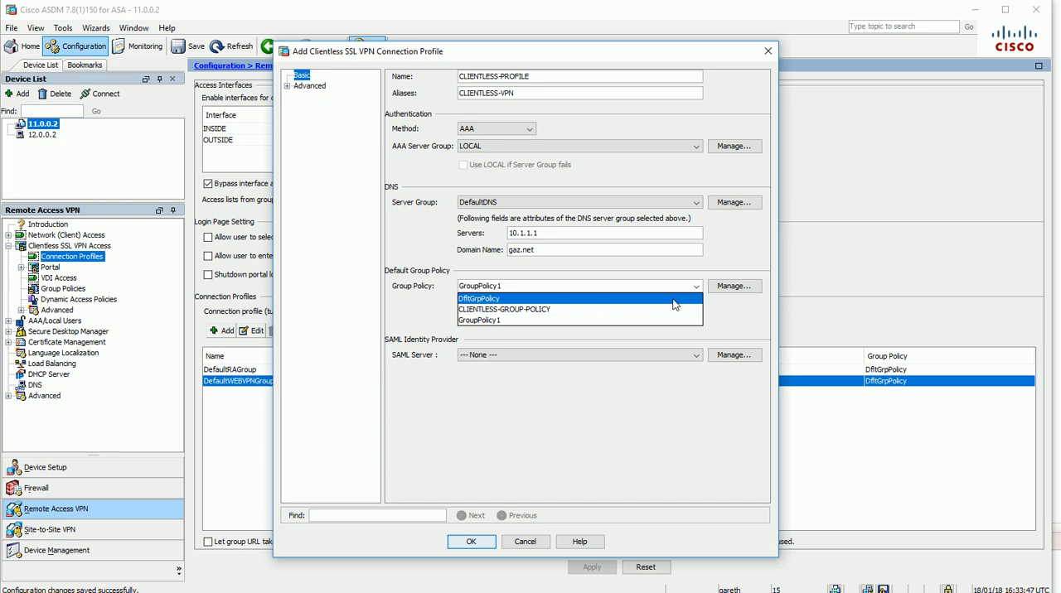
click(675, 303)
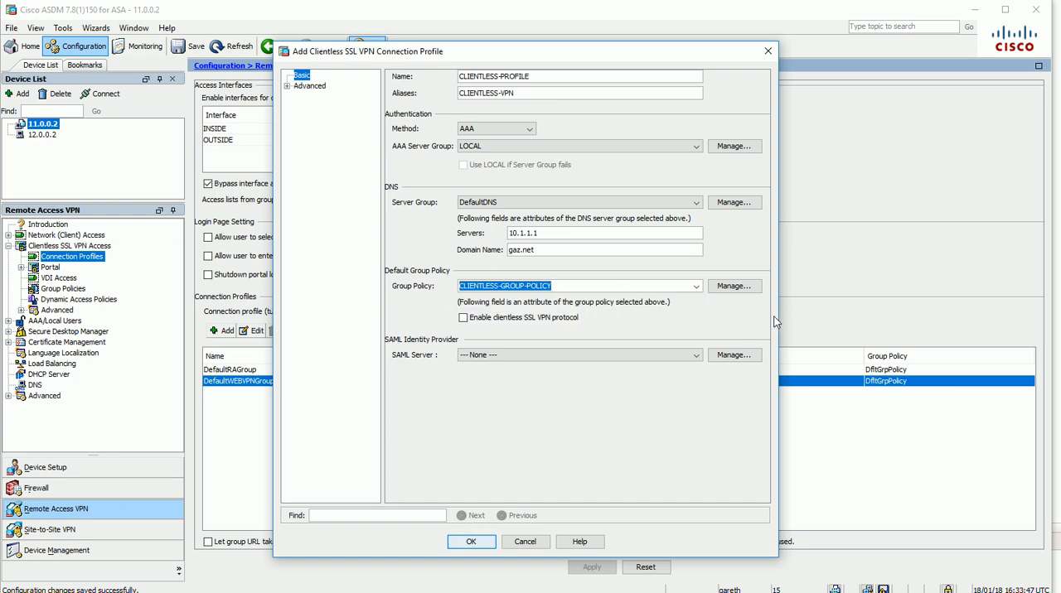
click(470, 542)
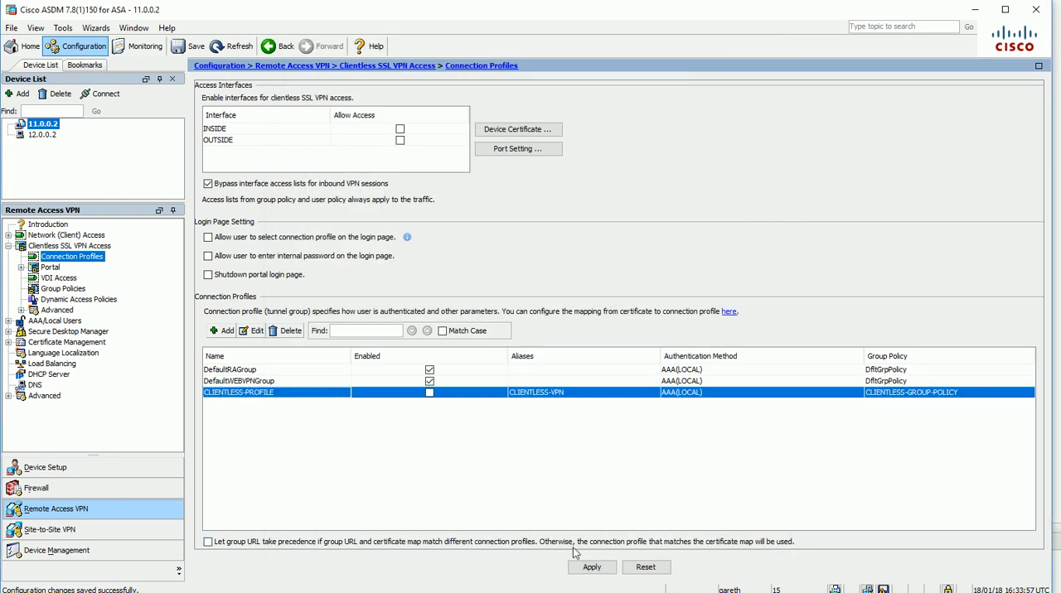
click(591, 567)
click(464, 441)
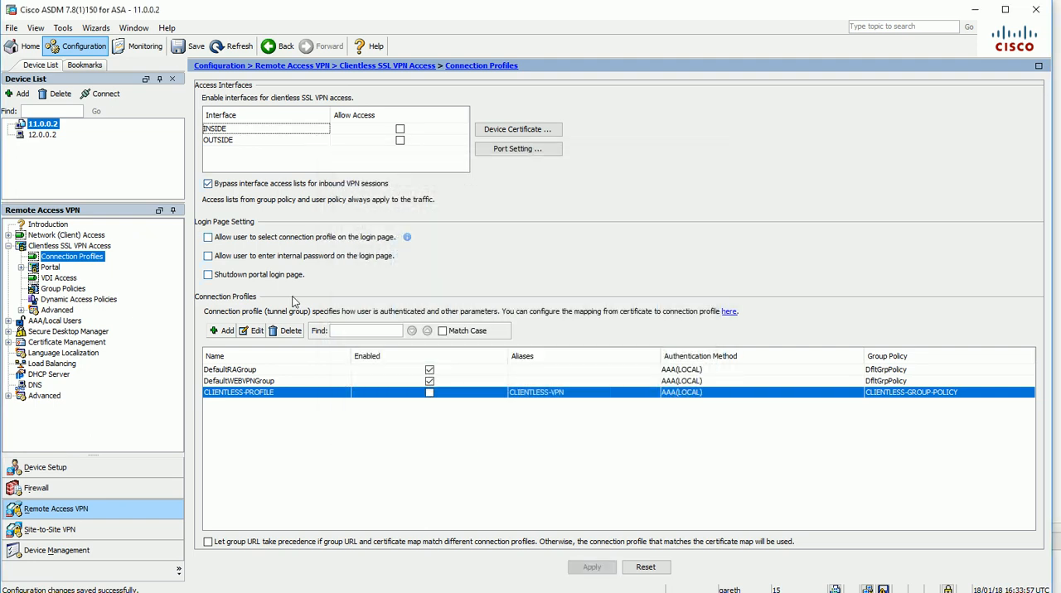
Enable CLIENTLESS-PROFILE, allow users to select the connection profile on the login page, and send the changes to the ASA
click(429, 393)
click(208, 239)
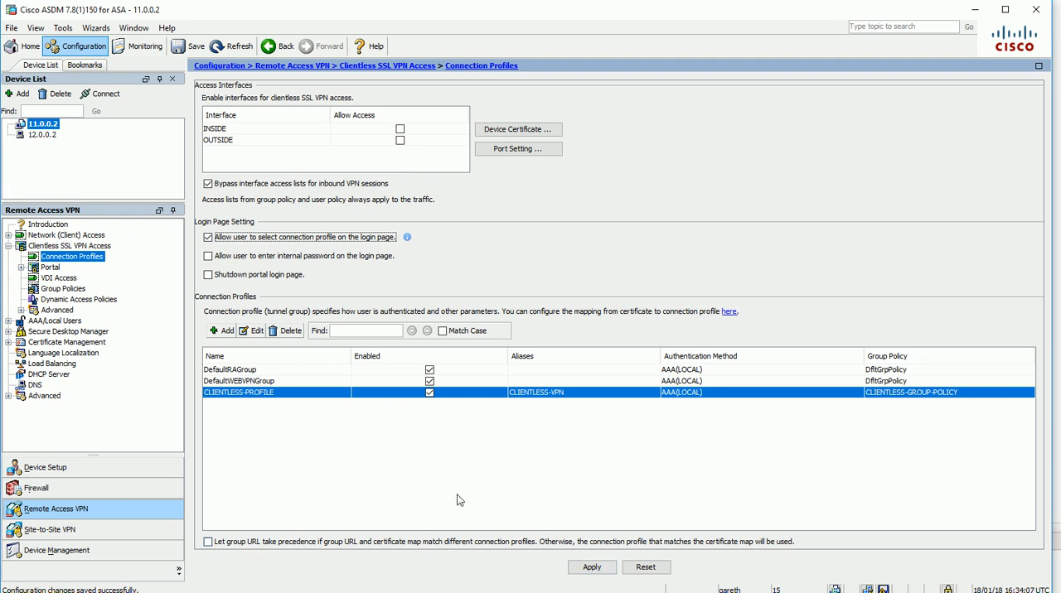
click(589, 568)
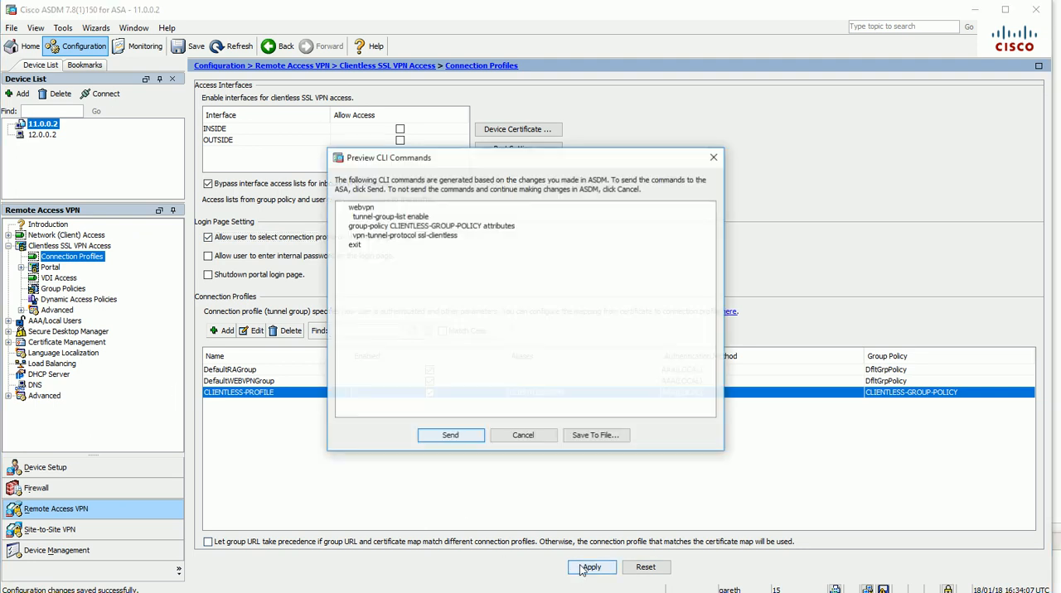
click(452, 440)
Add a local user named clientless, enter and confirm the account password, and restrict it to no ASDM, SSH, Telnet or Console access
click(58, 322)
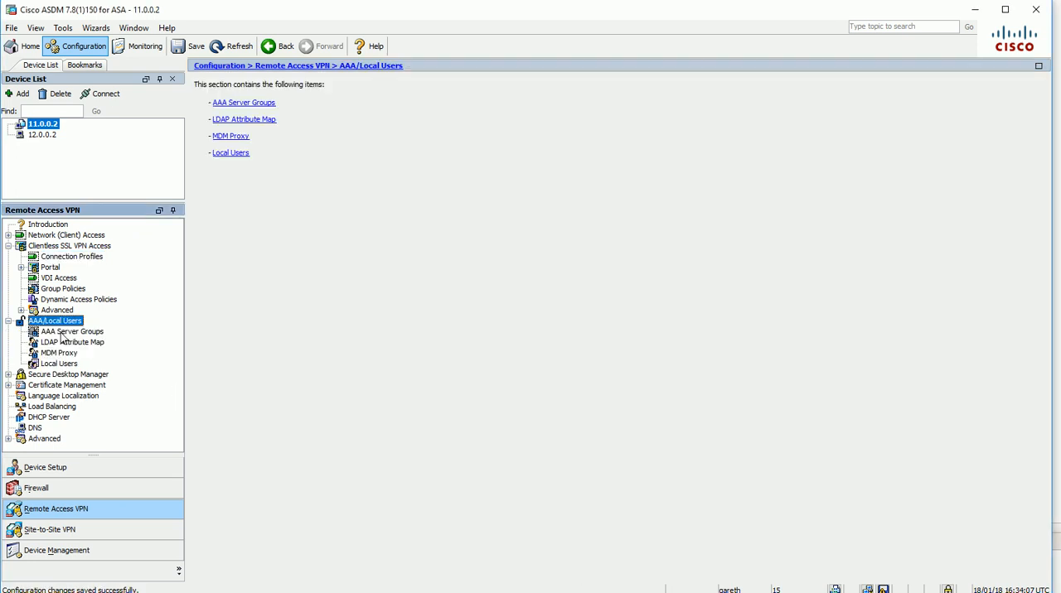
click(75, 365)
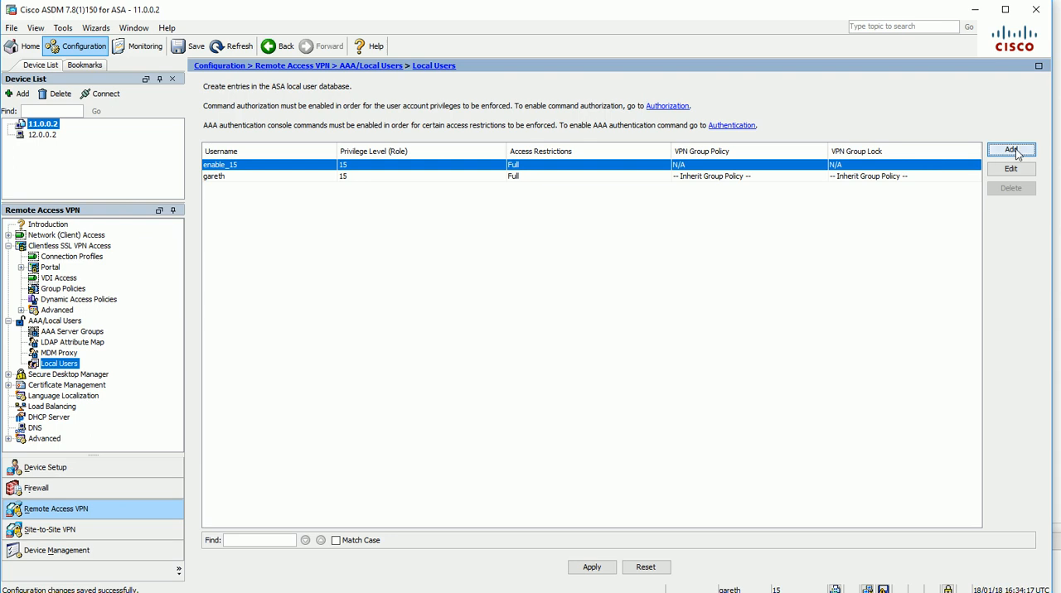
click(1012, 150)
double_click(298, 99)
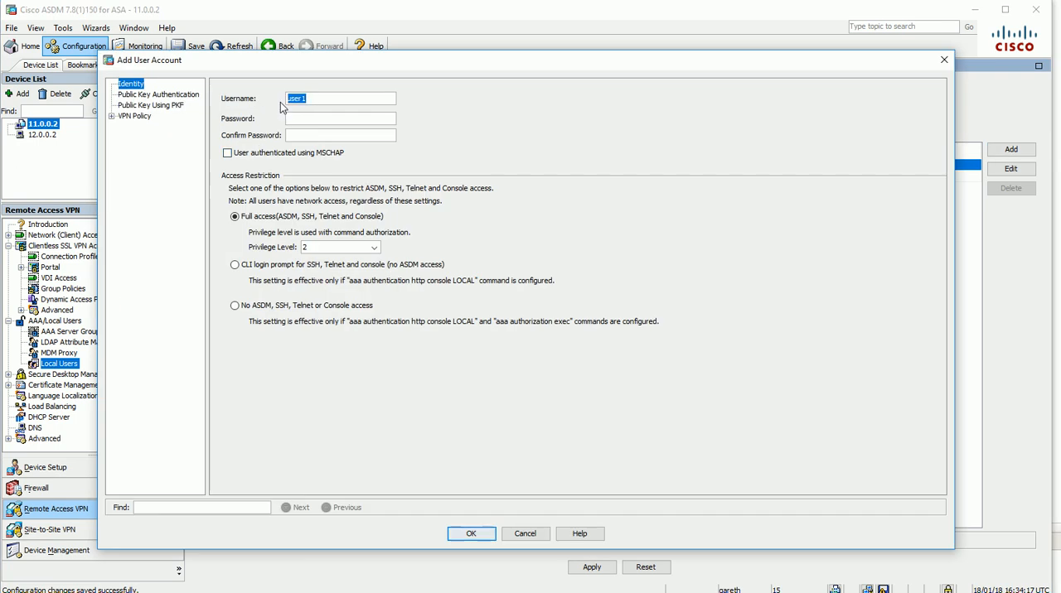
text(clientless)
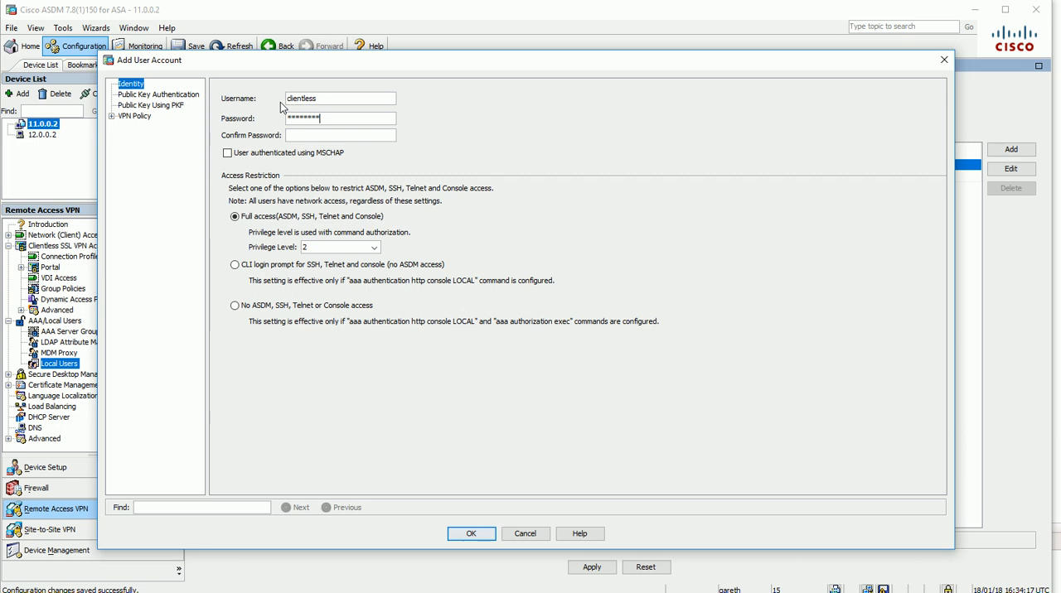
text(********)
click(236, 306)
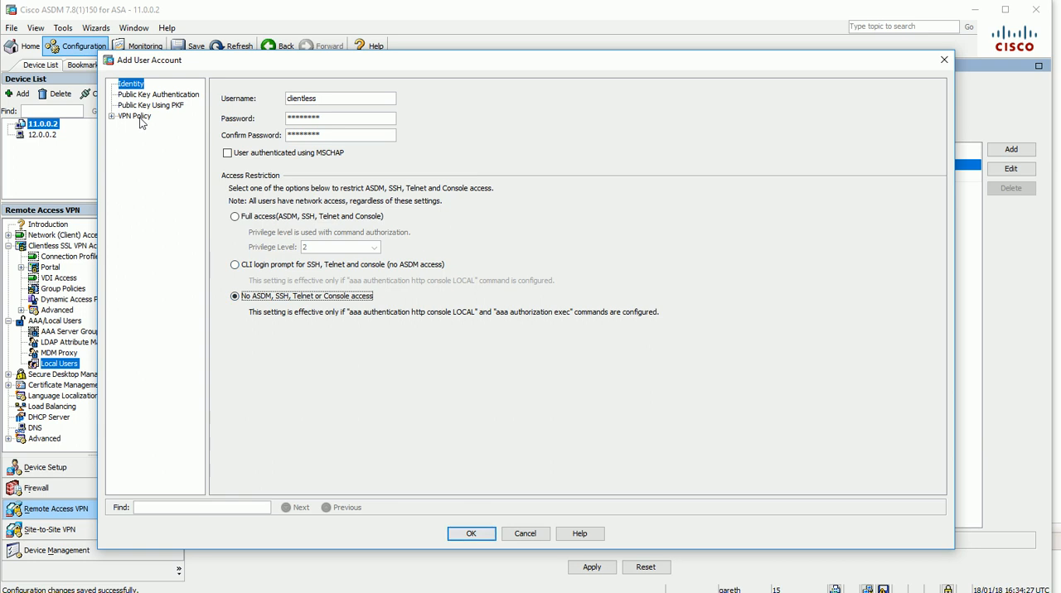
Set the user's group policy to CLIENTLESS-GROUP-POLICY and its connection profile lock to CLIENTLESS-PROFILE, and apply the account to the ASA
click(121, 118)
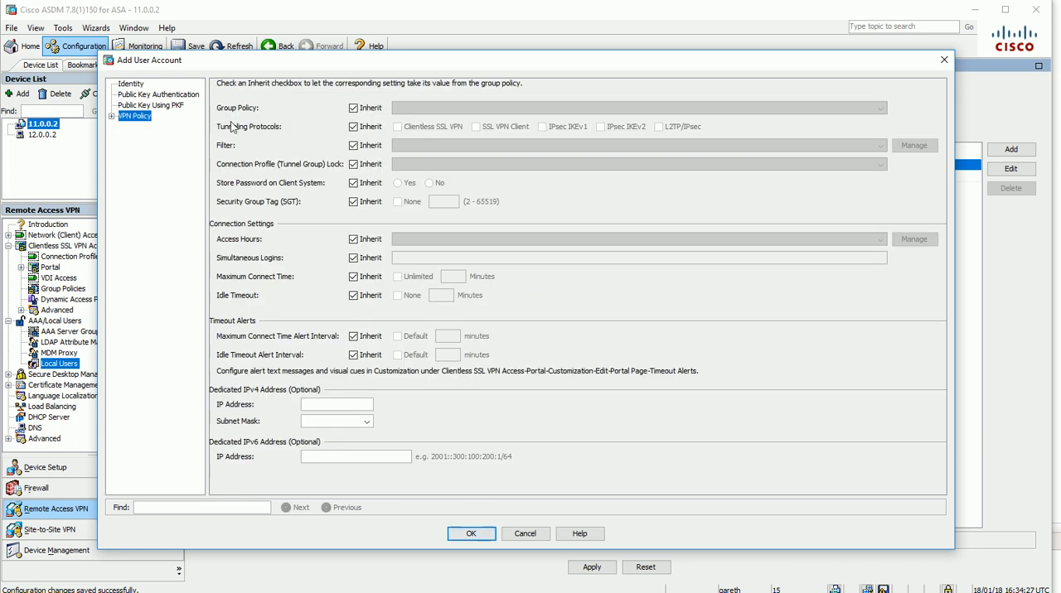
click(353, 108)
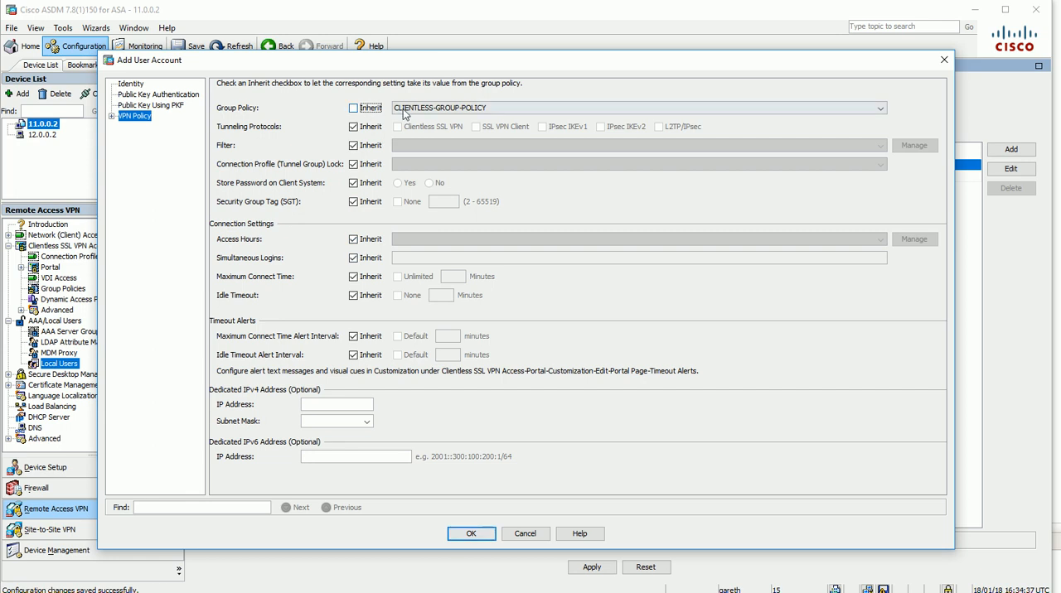
click(354, 165)
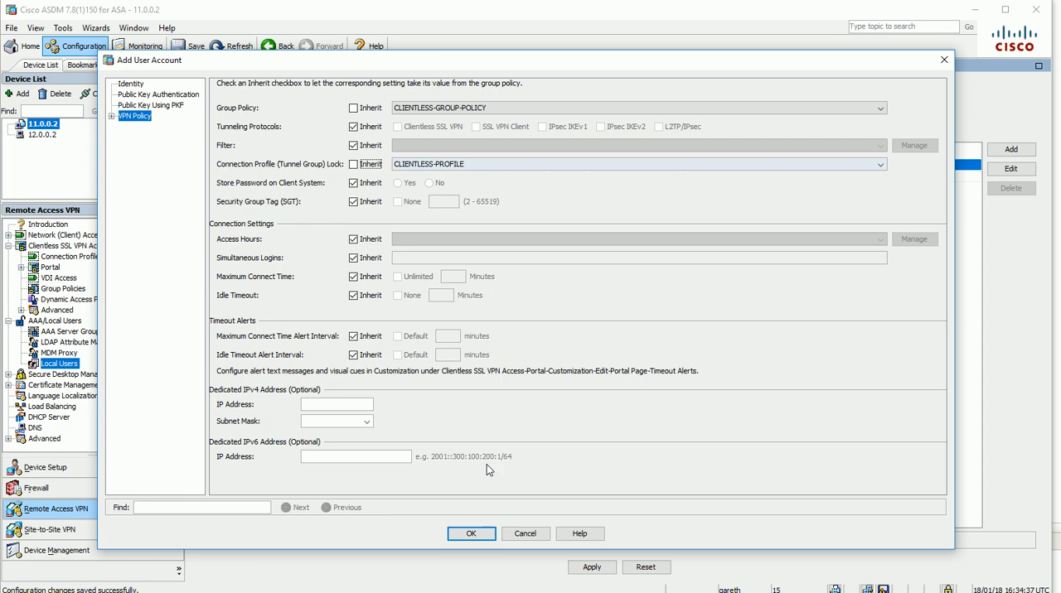
click(471, 534)
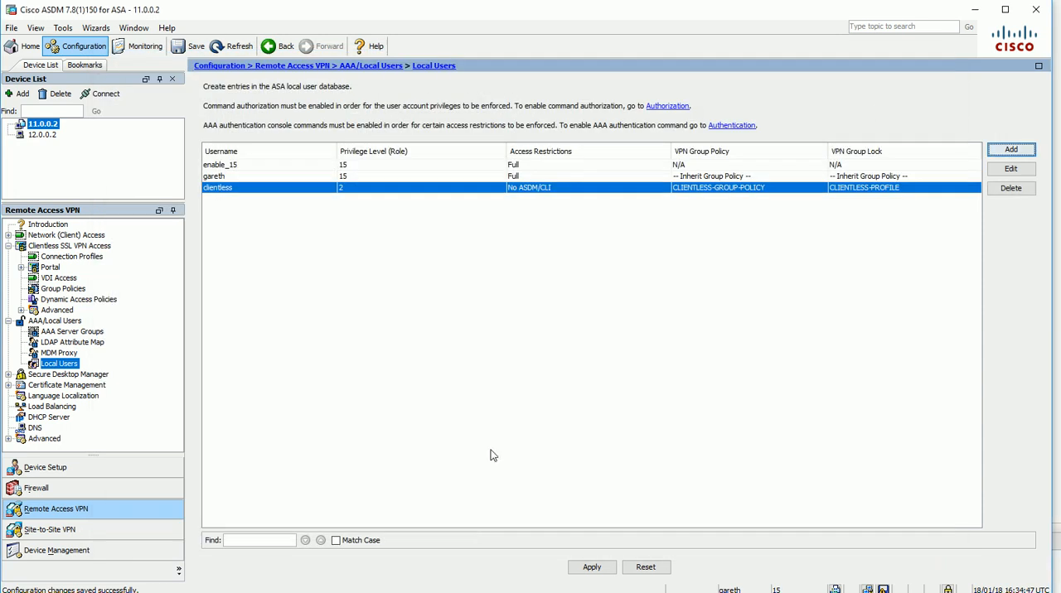
click(591, 568)
click(448, 440)
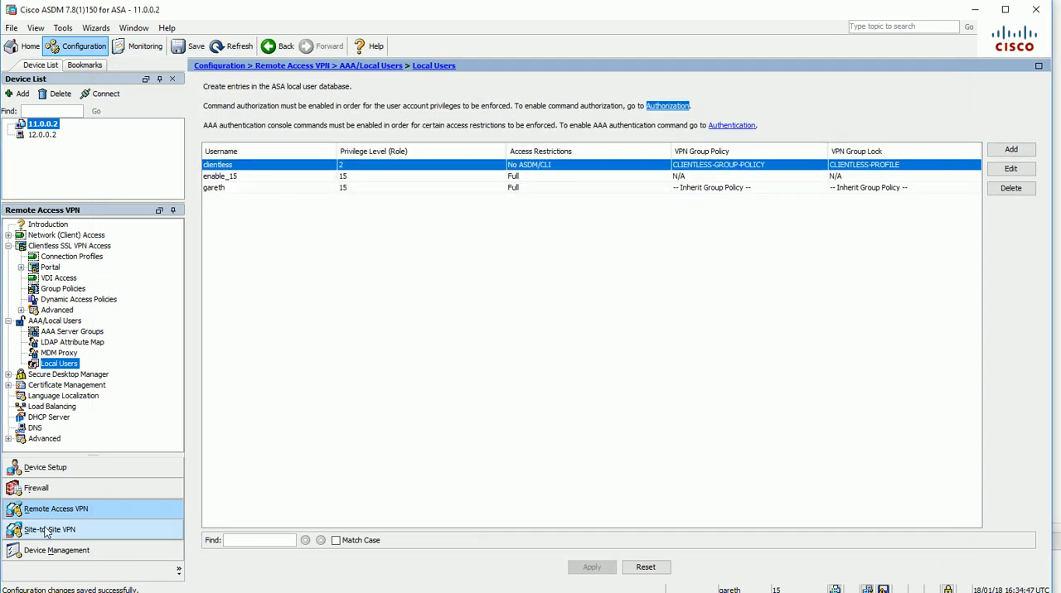
key(super)
text(ie)
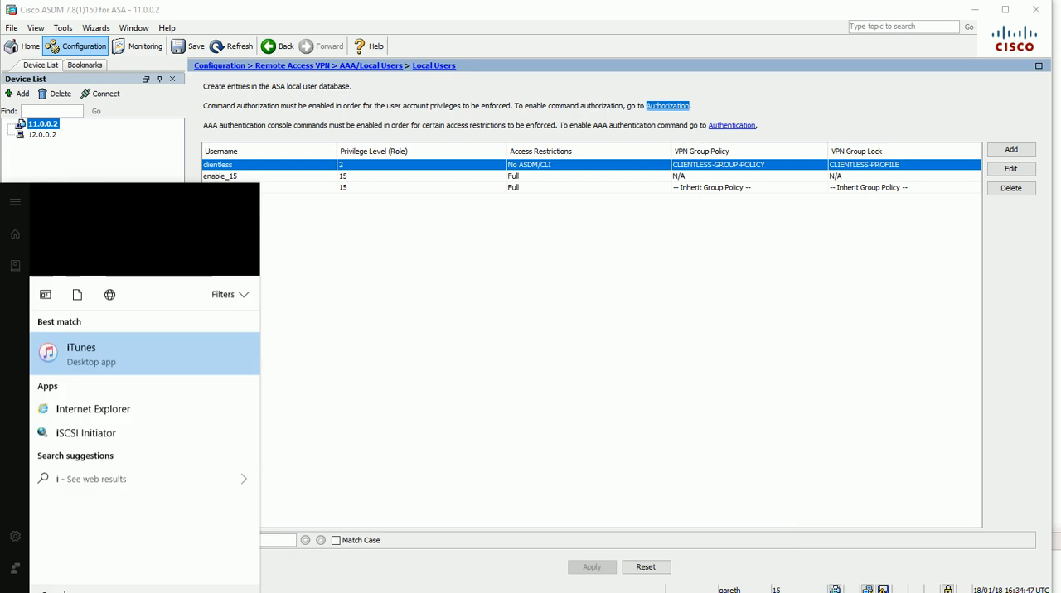
click(116, 256)
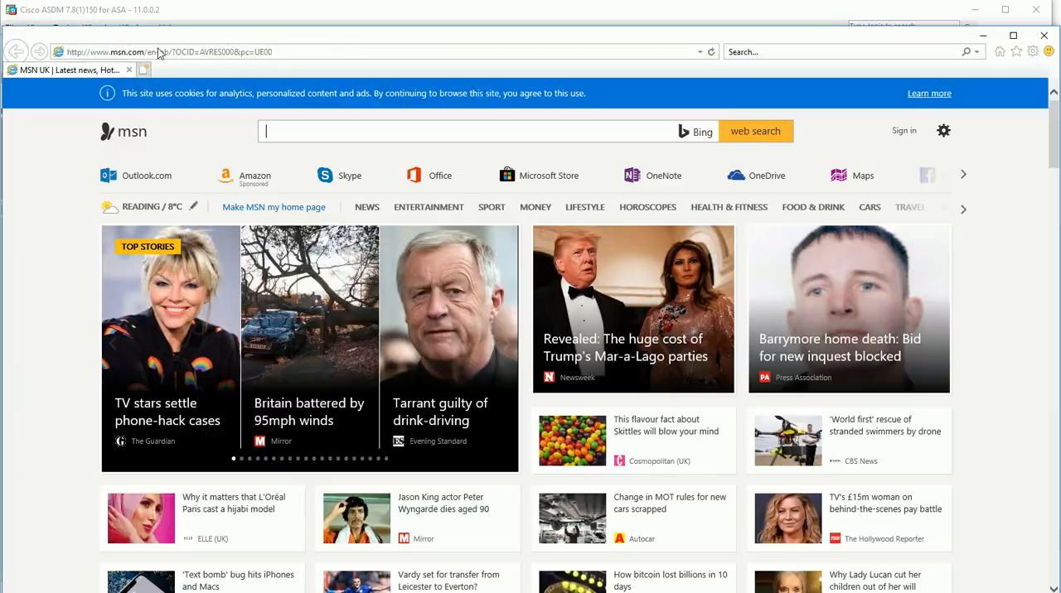
click(189, 53)
text(ht)
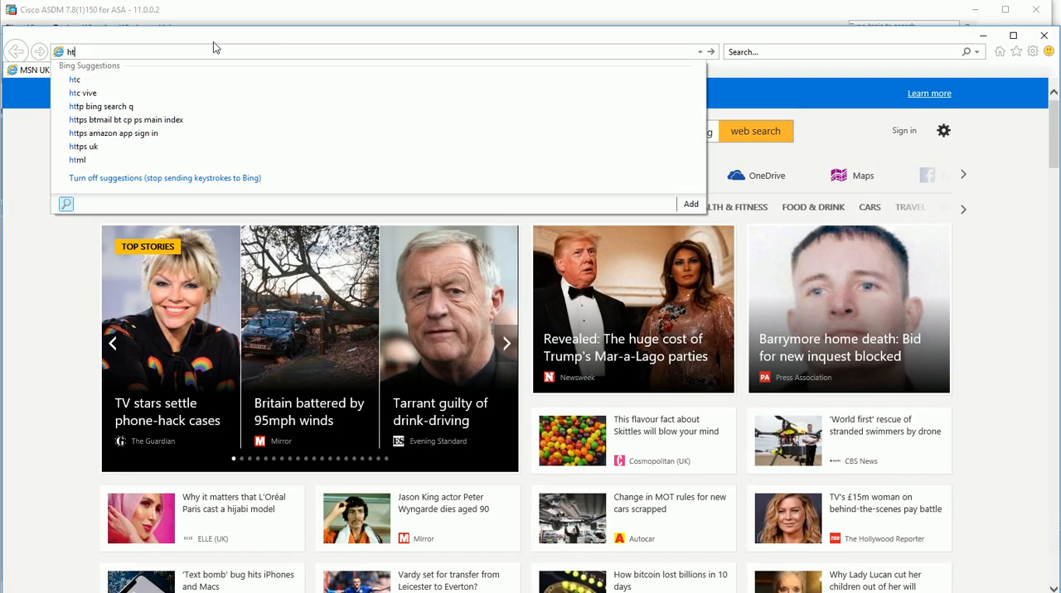
text(tps:/)
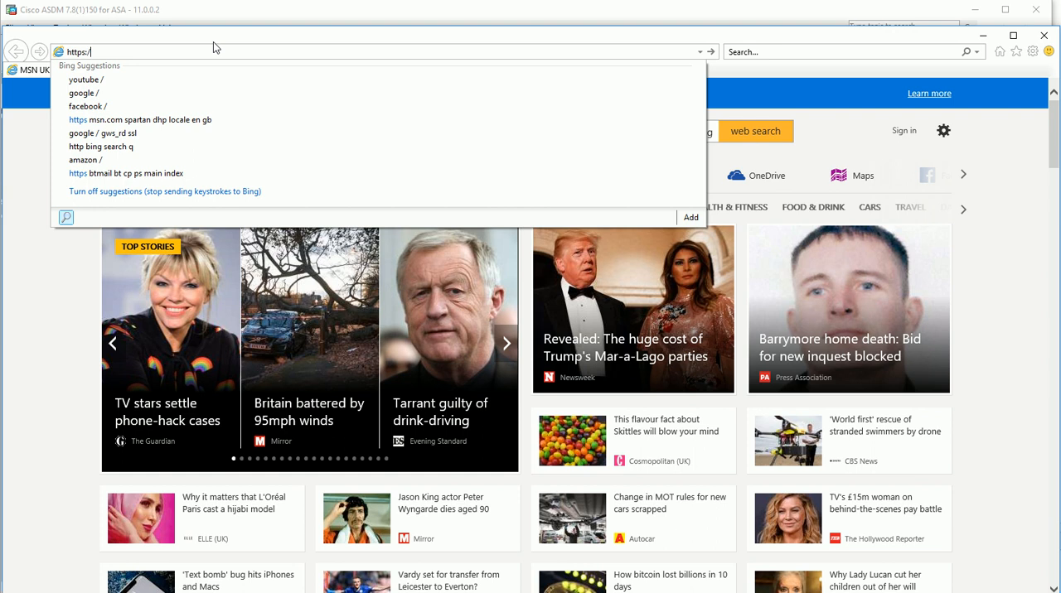
text(/11.0.0.2)
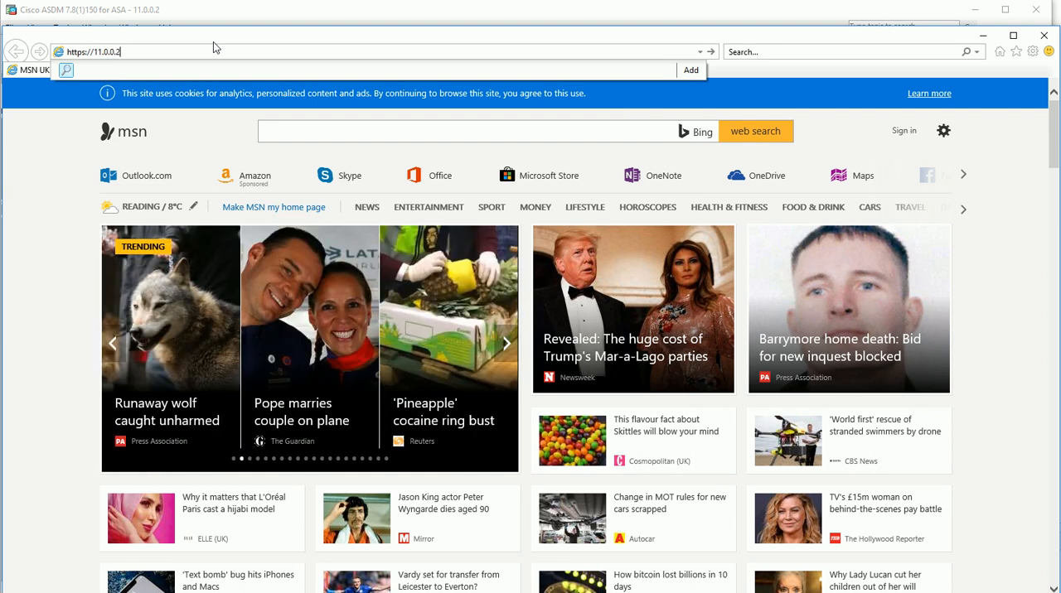
key(Return)
click(136, 248)
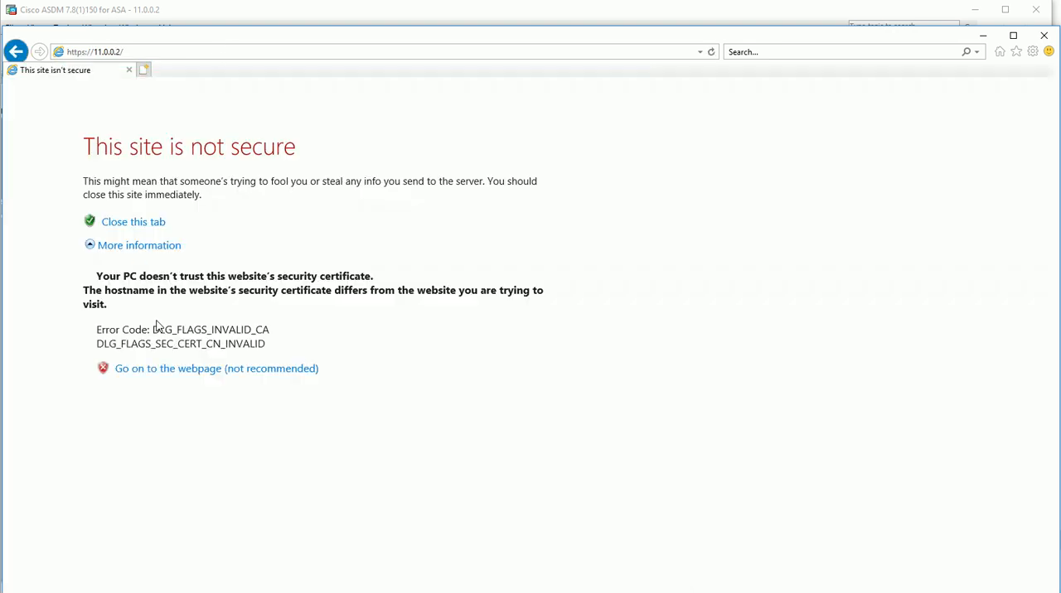
click(180, 370)
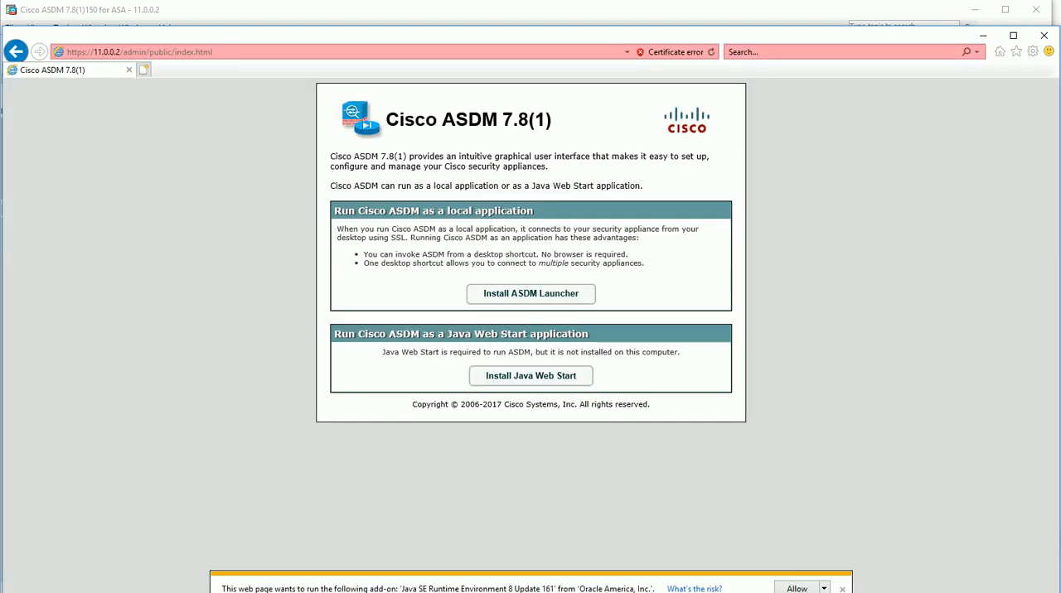
Return to ASDM and open the advanced Clientless SSL VPN settings of the CLIENTLESS-PROFILE connection profile
click(983, 35)
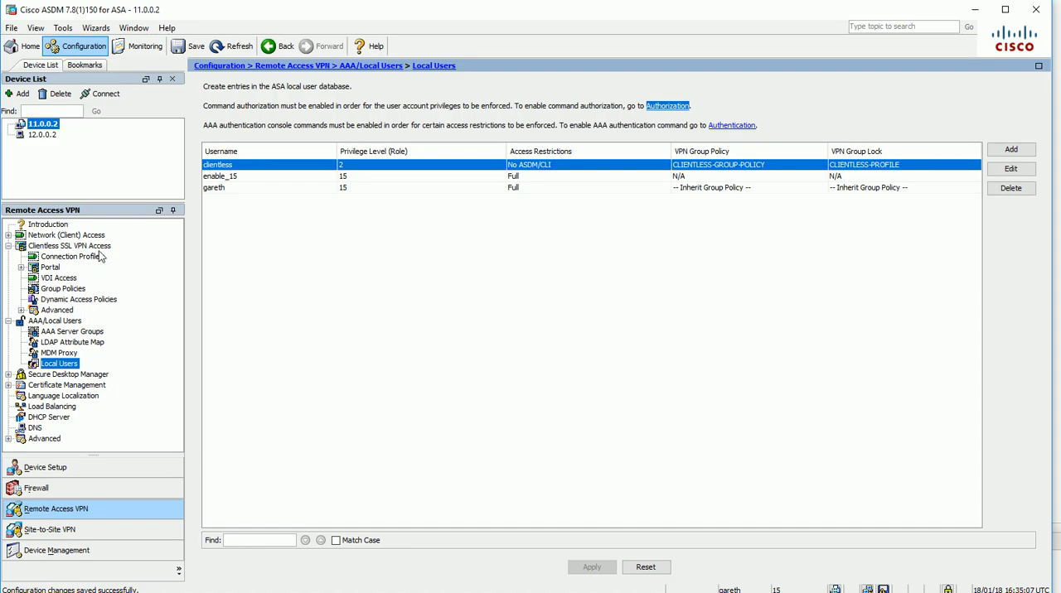
click(73, 257)
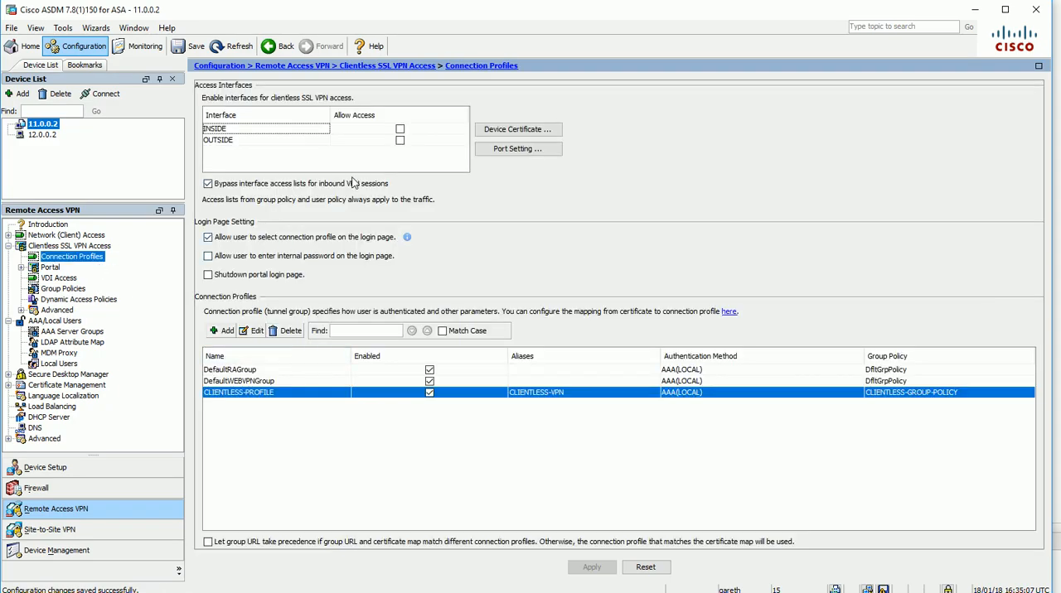
double_click(263, 394)
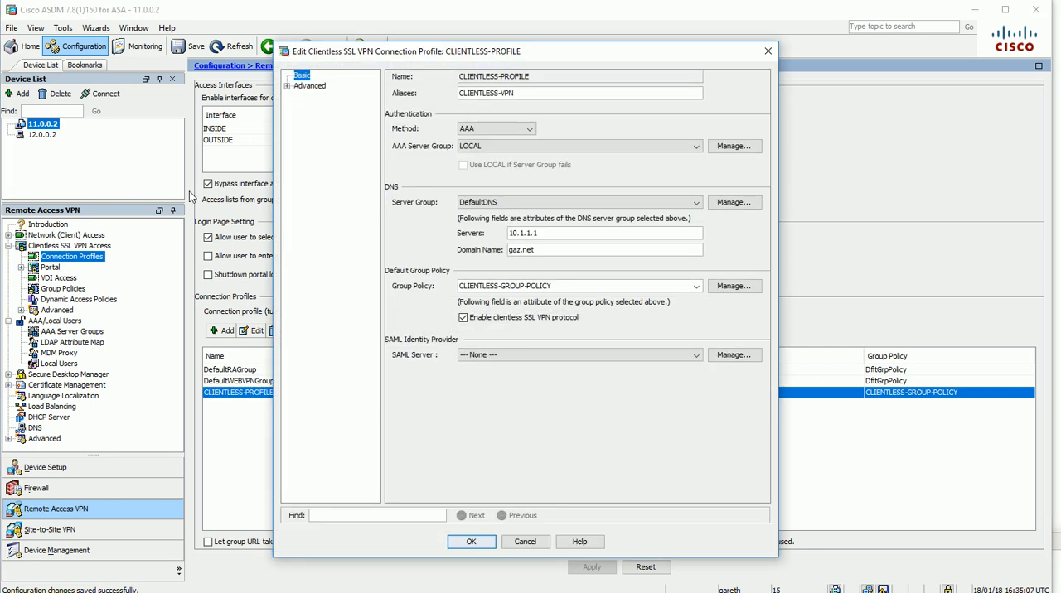
double_click(308, 86)
click(334, 161)
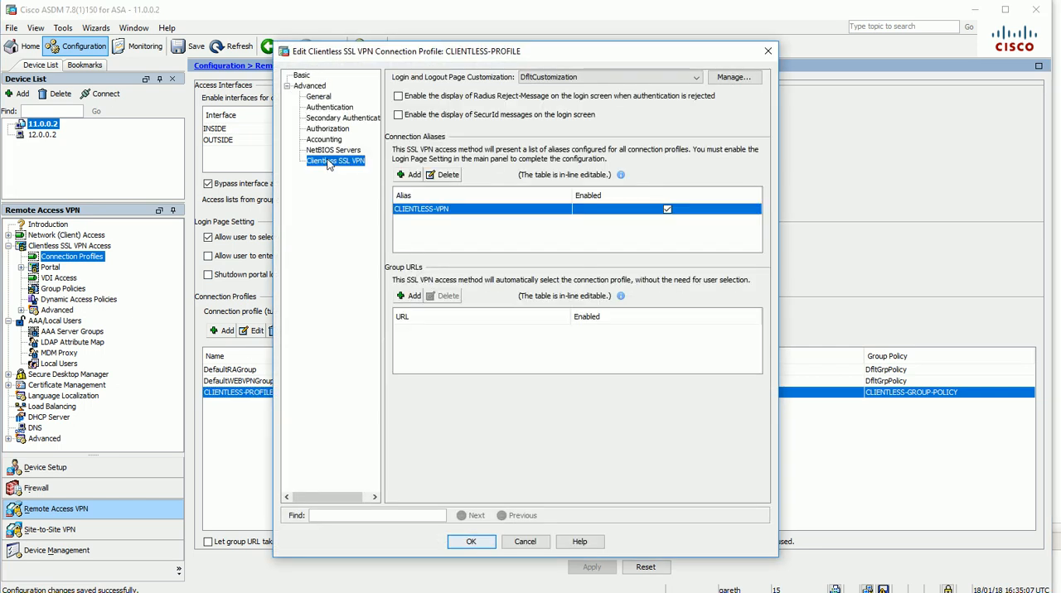
click(411, 296)
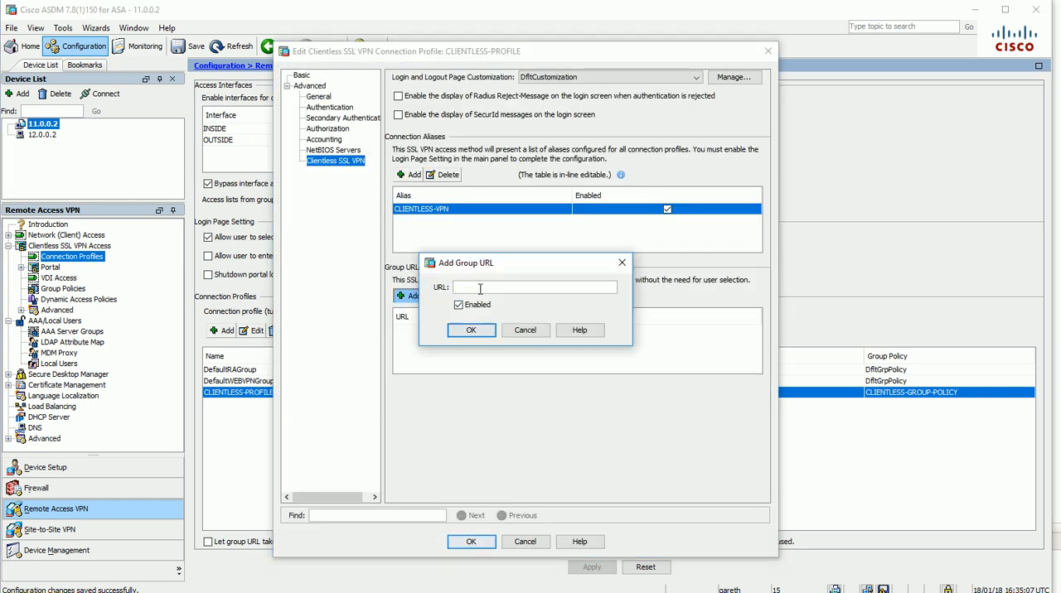
text(https://11.0.)
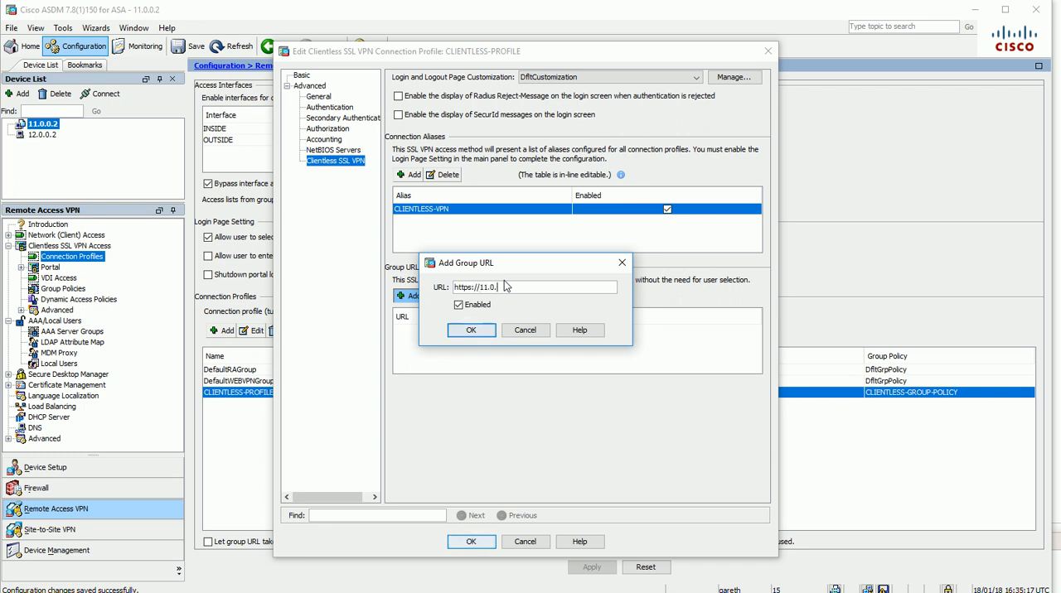
text(0.2/clientless)
drag(568, 287, 406, 280)
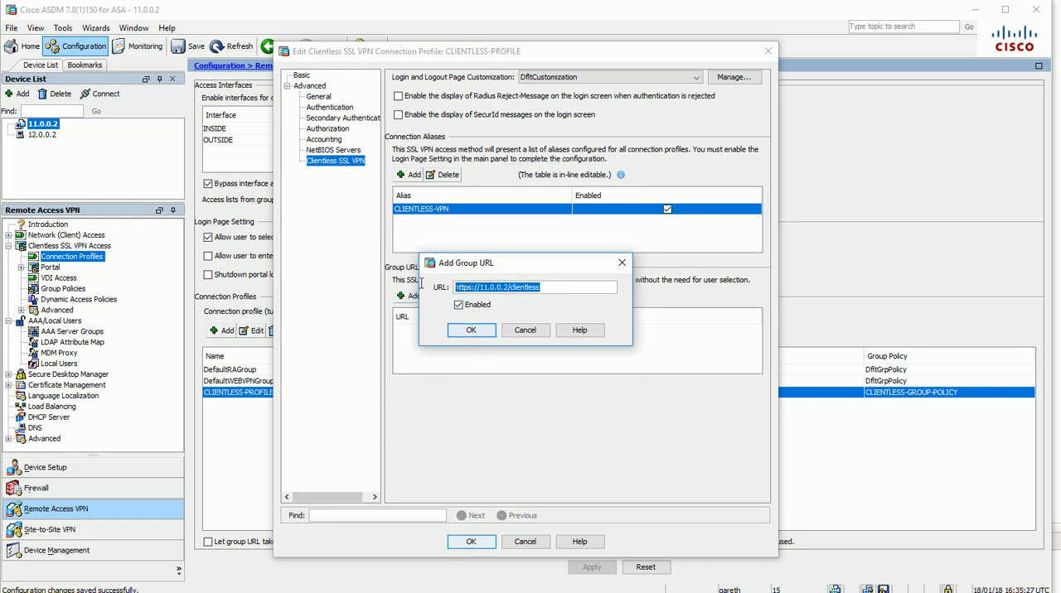
click(468, 330)
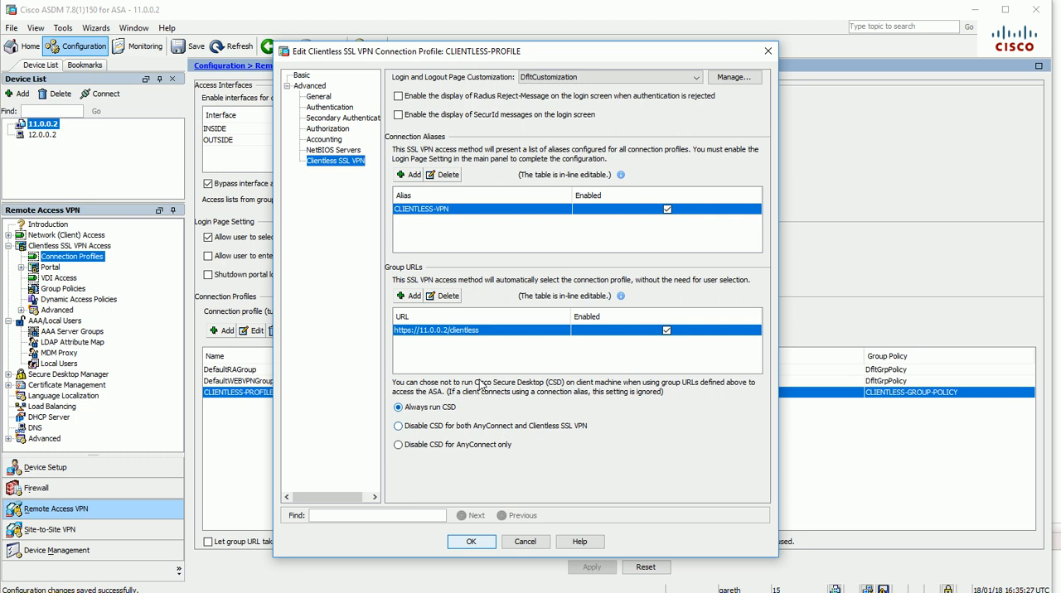
click(469, 543)
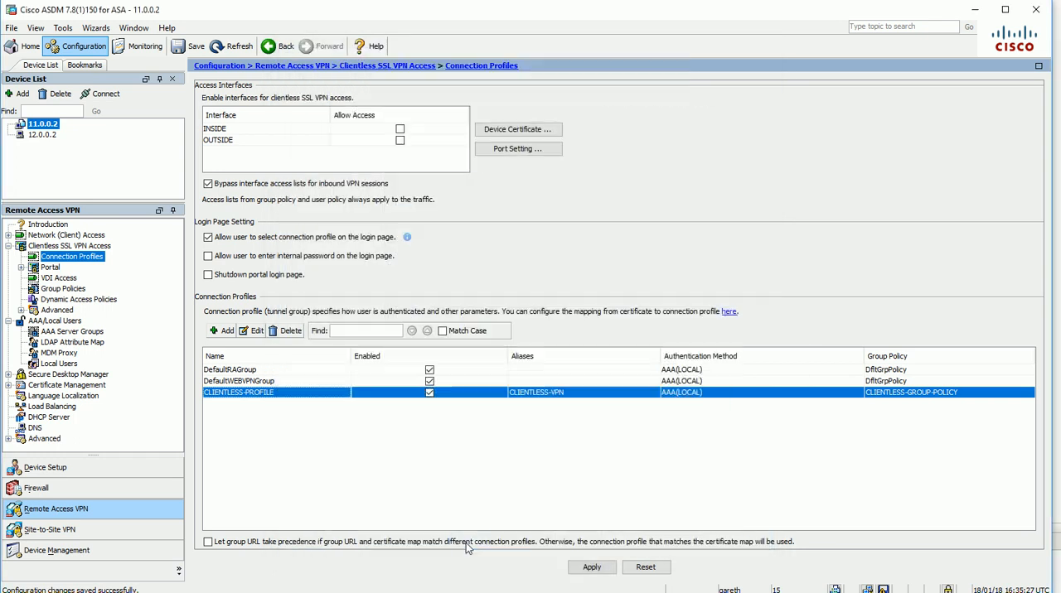
click(589, 568)
click(466, 435)
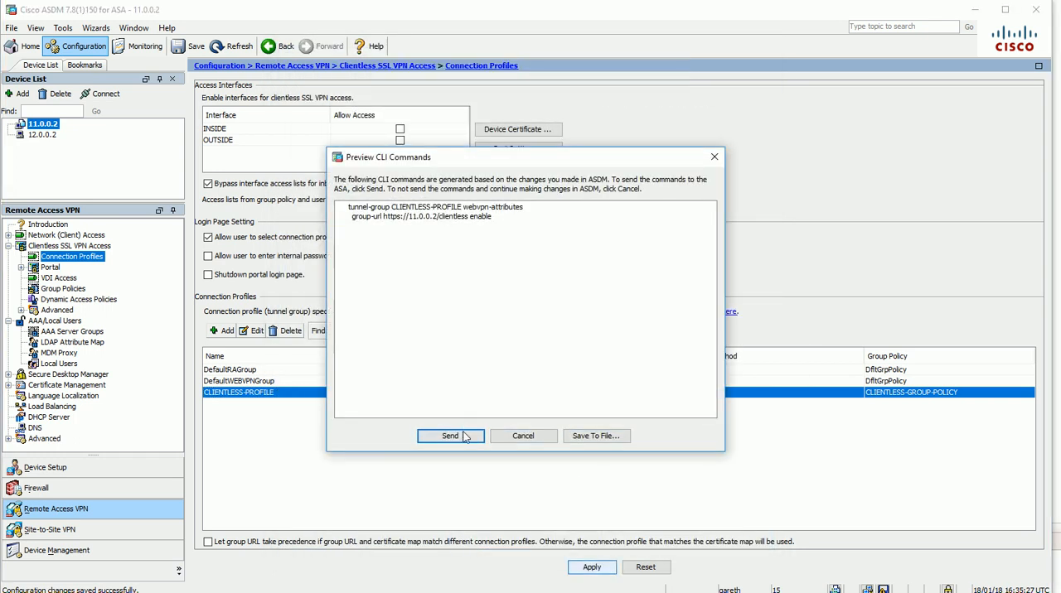
Allow clientless SSL VPN access on the OUTSIDE interface and send the change to the ASA
click(400, 141)
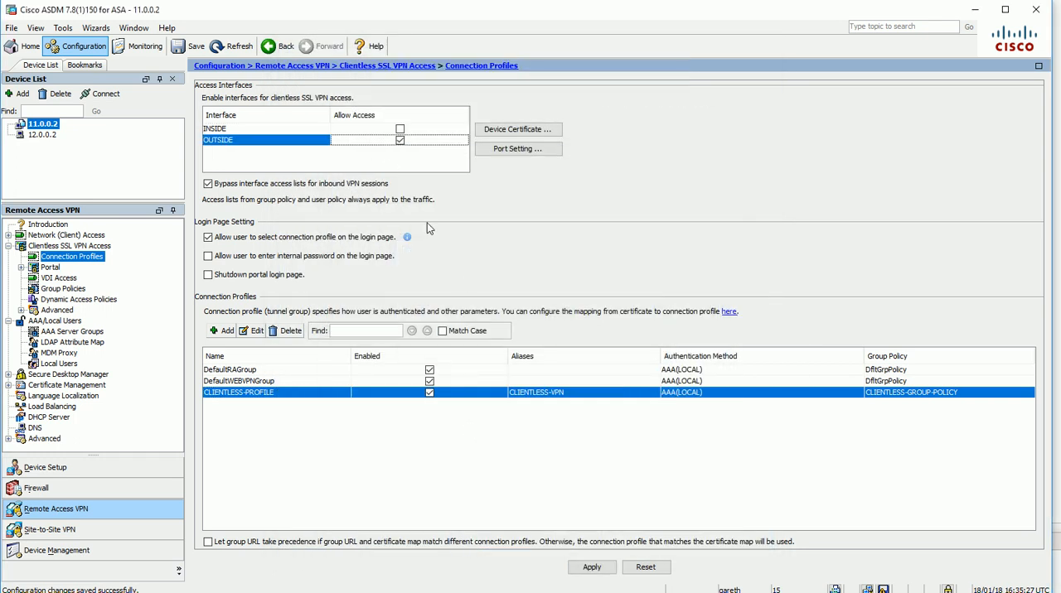
click(591, 568)
click(442, 437)
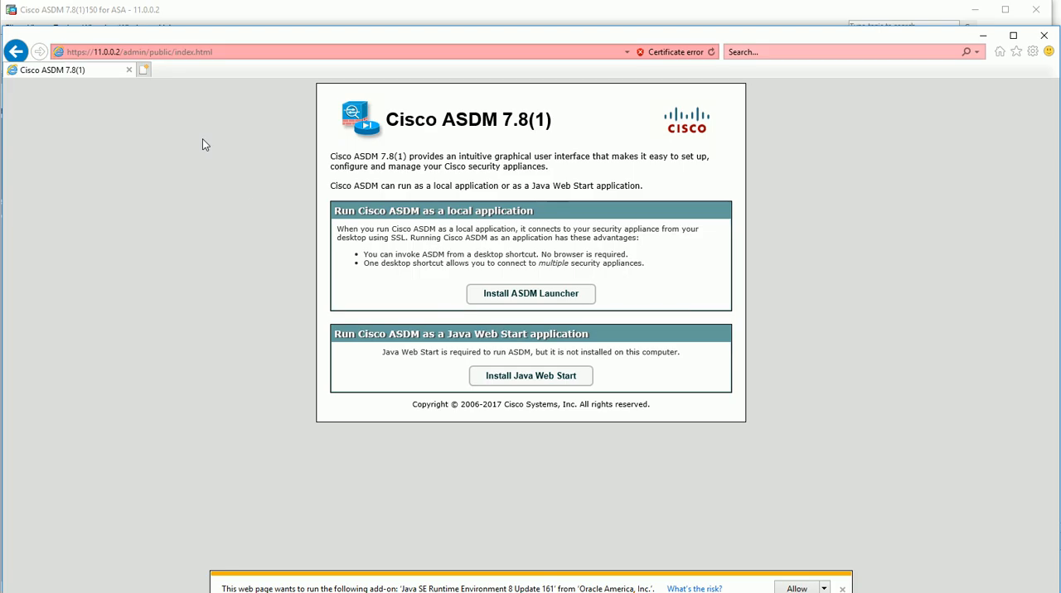
click(712, 55)
click(1046, 36)
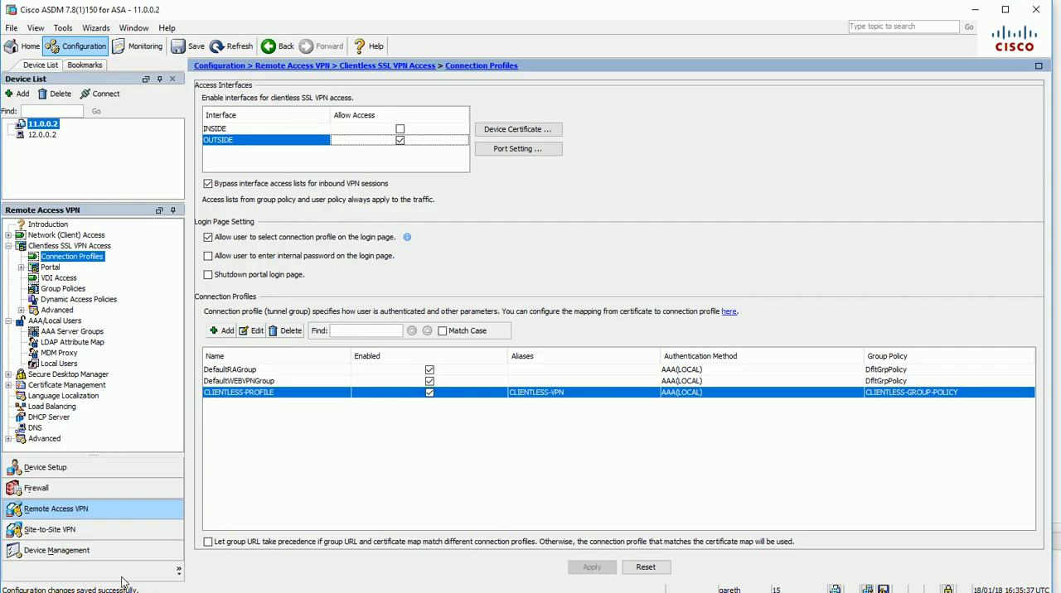
key(super)
text(i)
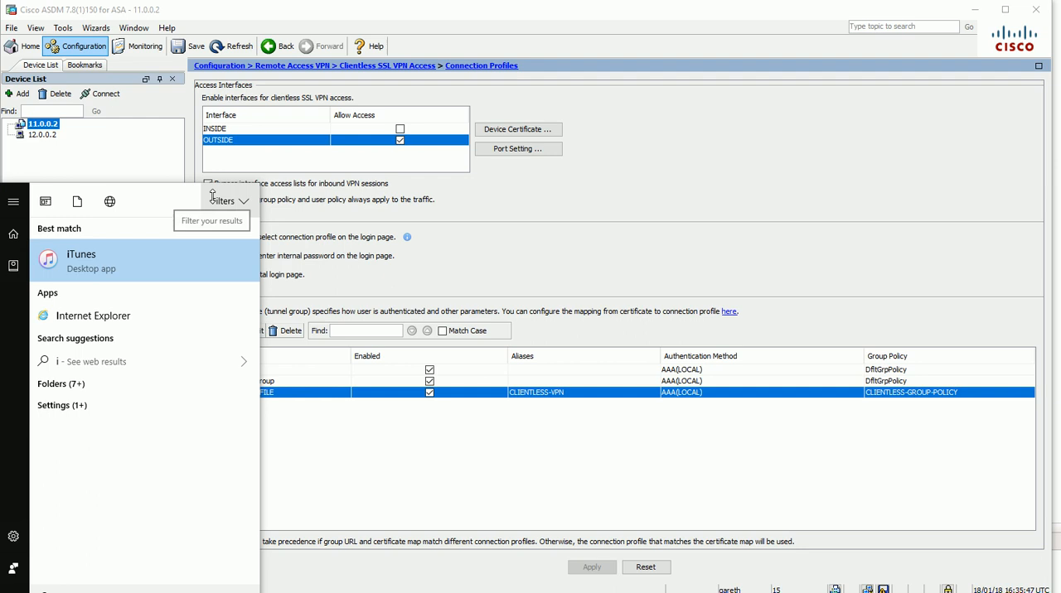
text(nter)
click(124, 257)
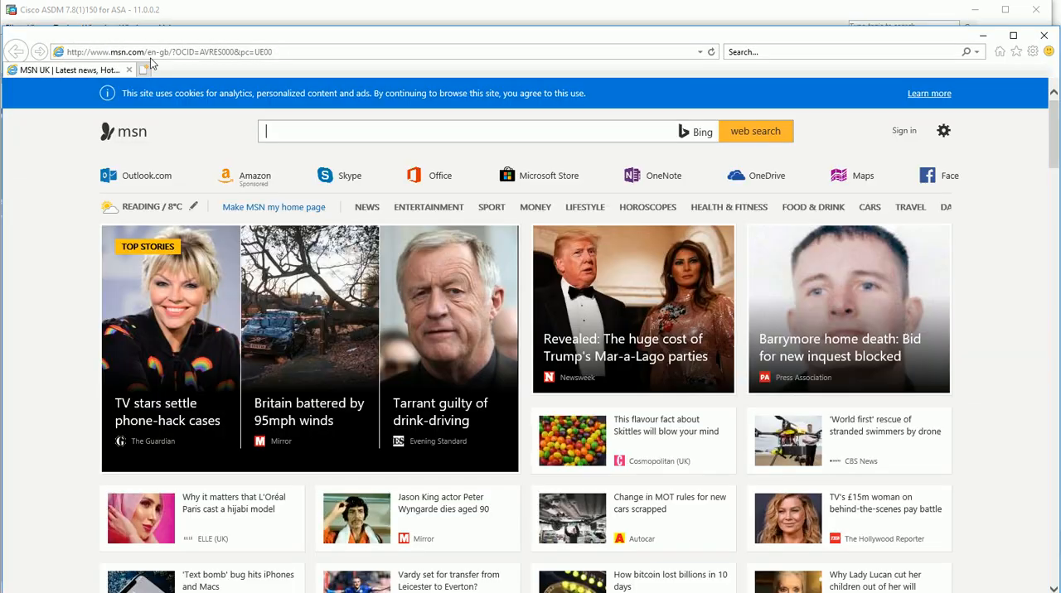
click(195, 52)
text(h)
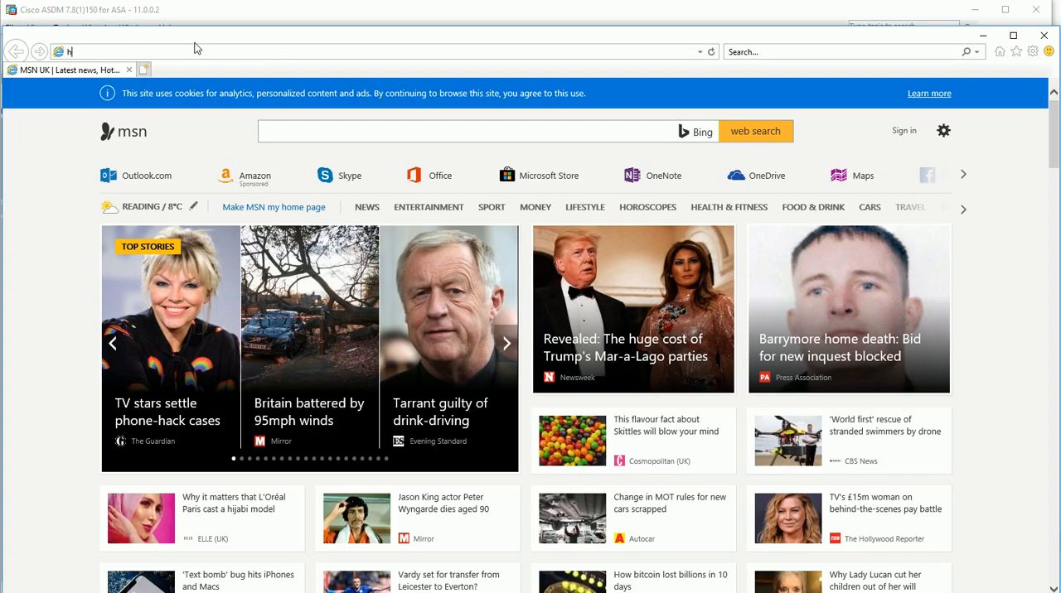
text(ttps://11.0.0.2)
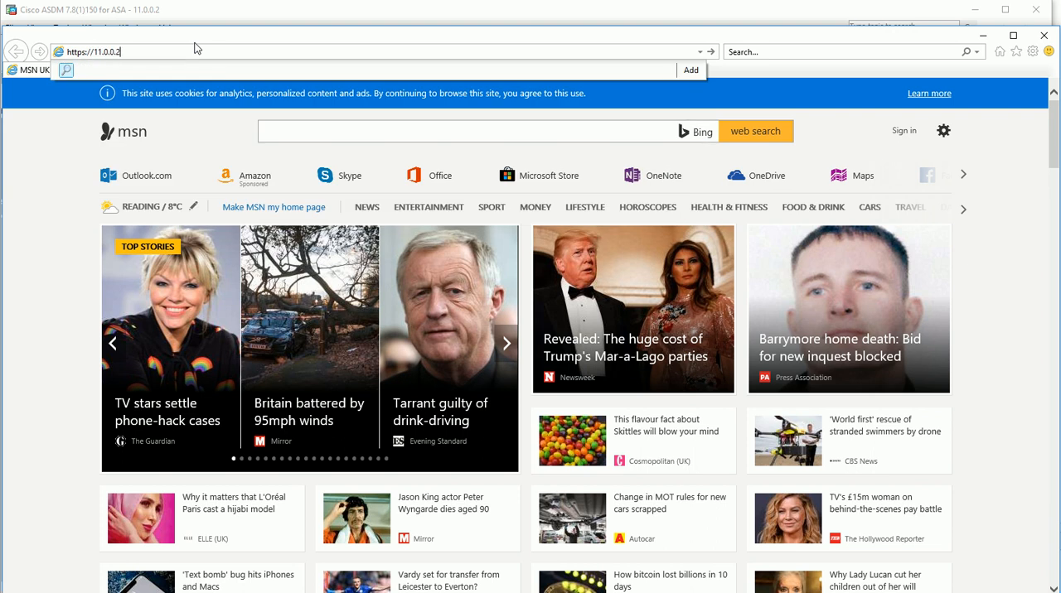
key(Return)
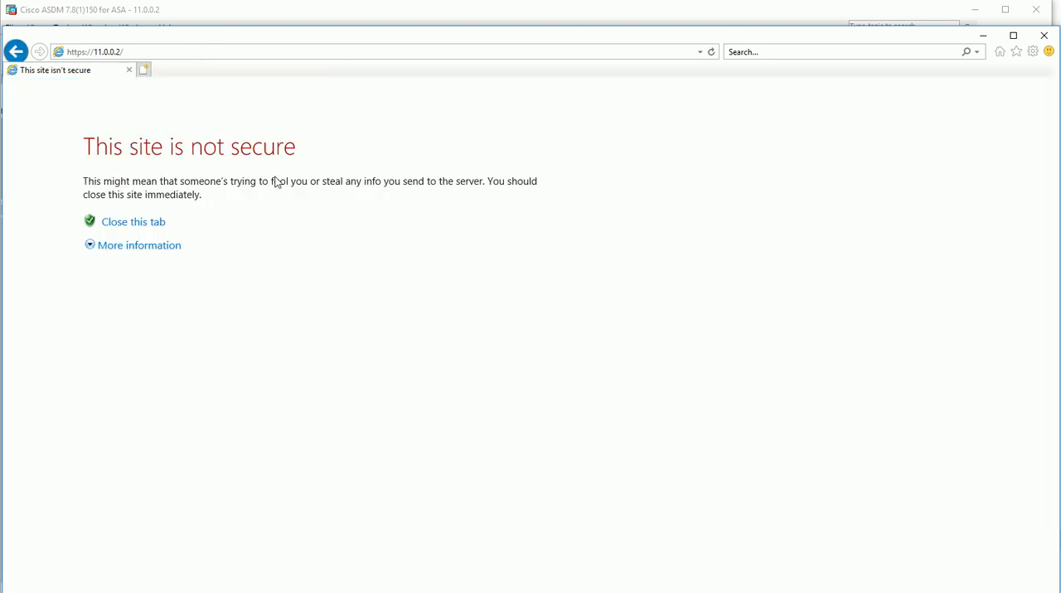
click(173, 246)
click(188, 368)
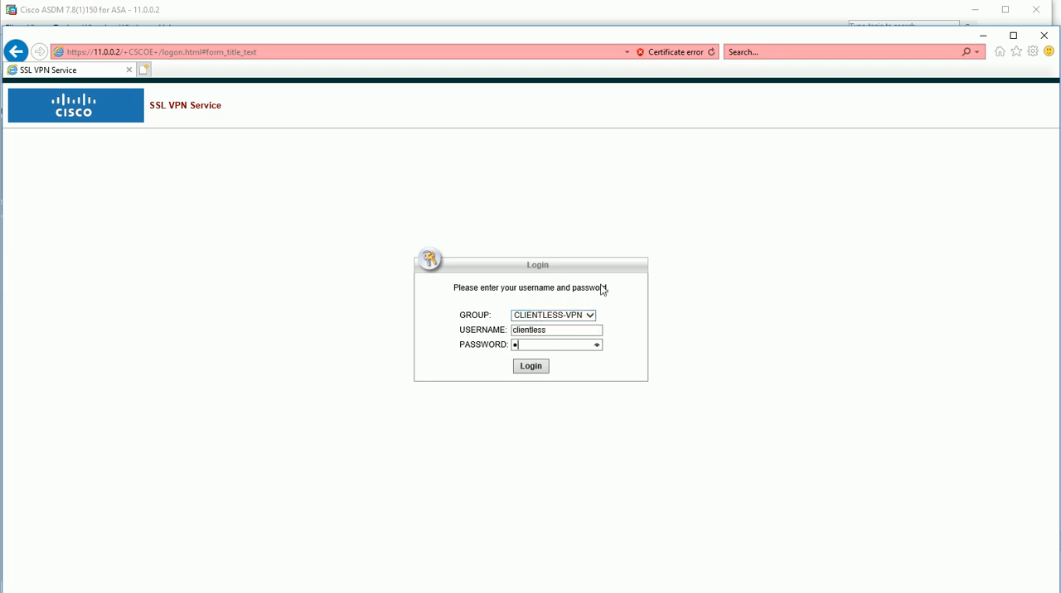
Log in to group CLIENTLESS-VPN as clientless with the account password, continue past the welcome message and decline storing the password
key(Return)
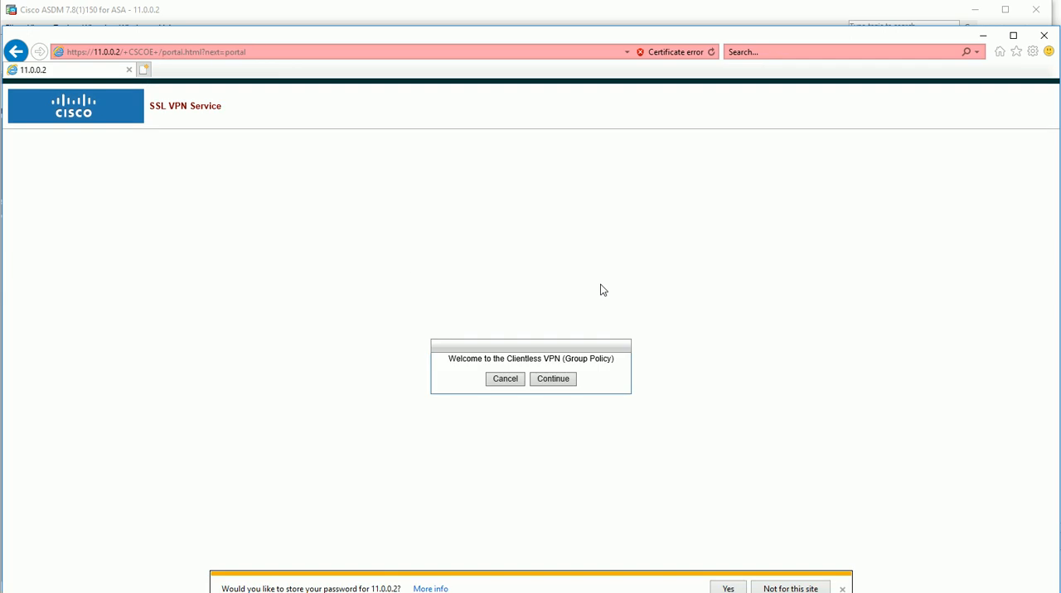
click(553, 379)
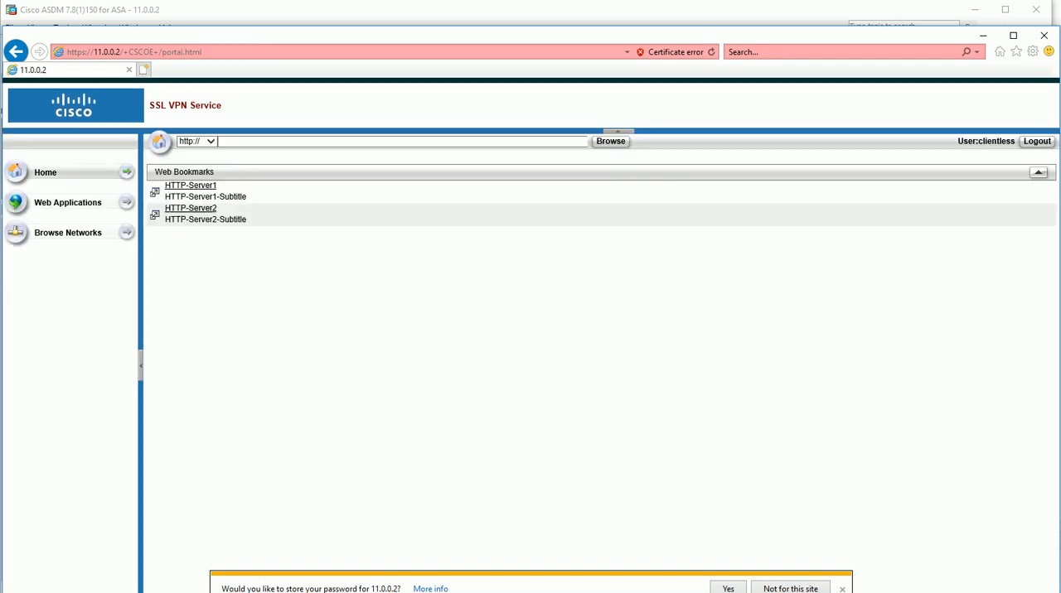
click(812, 589)
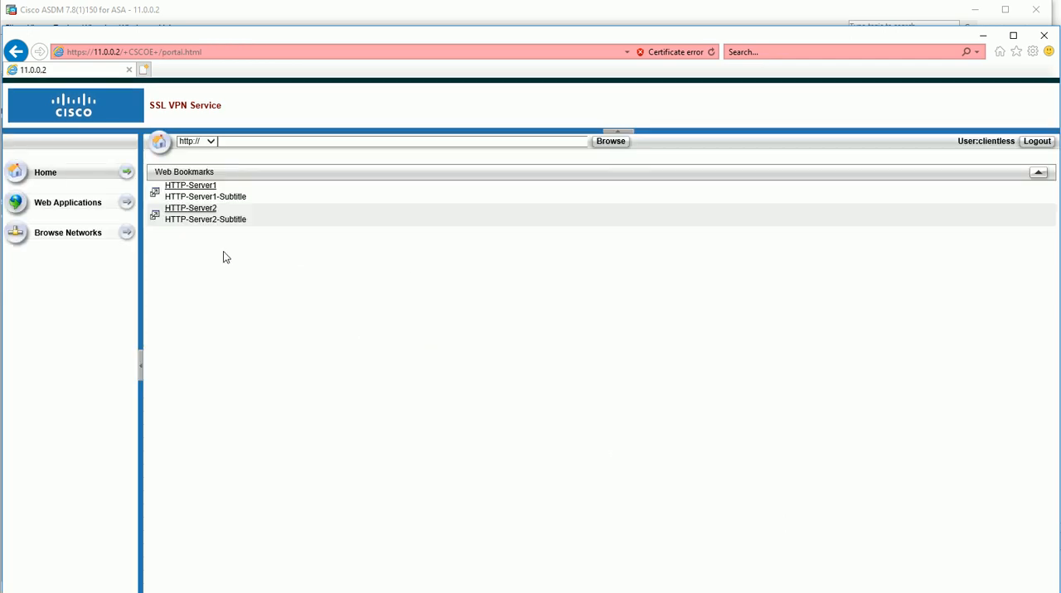
Open the HTTP-Server1 bookmark and sign in to the web server as admin with the account password
click(190, 185)
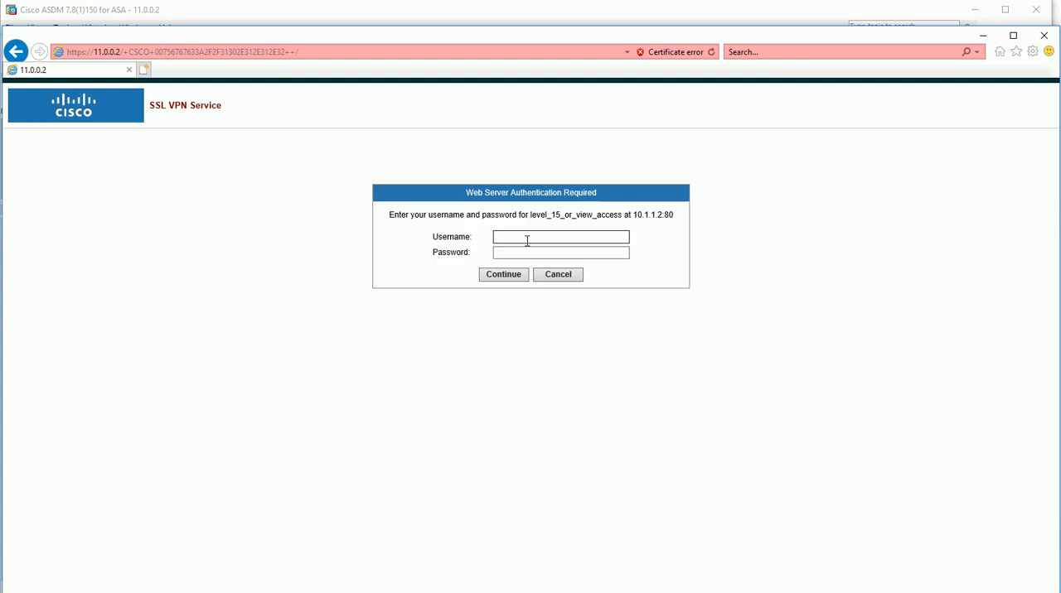
text(admin)
key(Tab)
text(cisco)
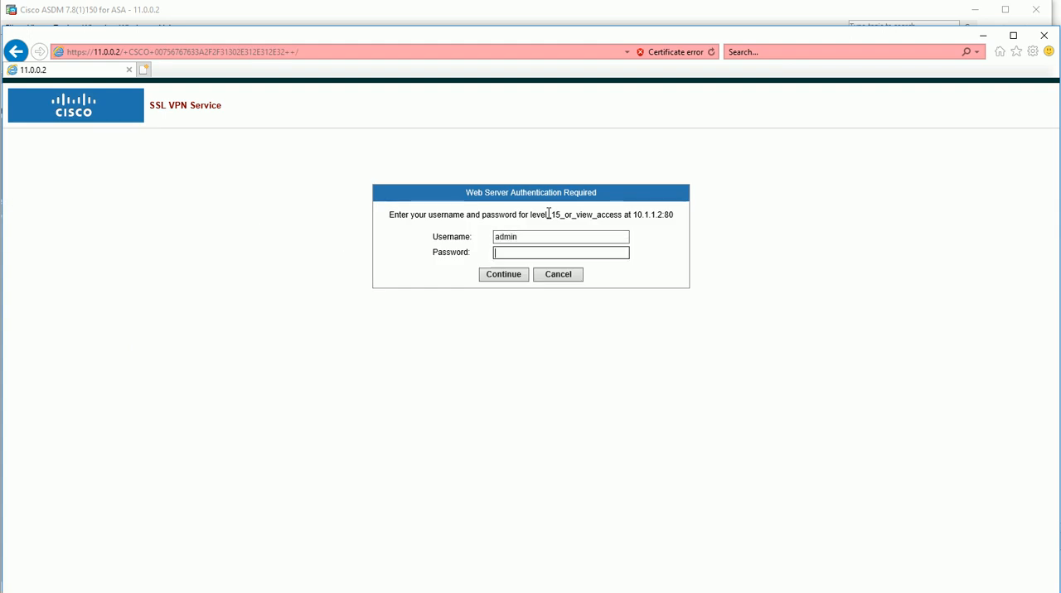
key(Return)
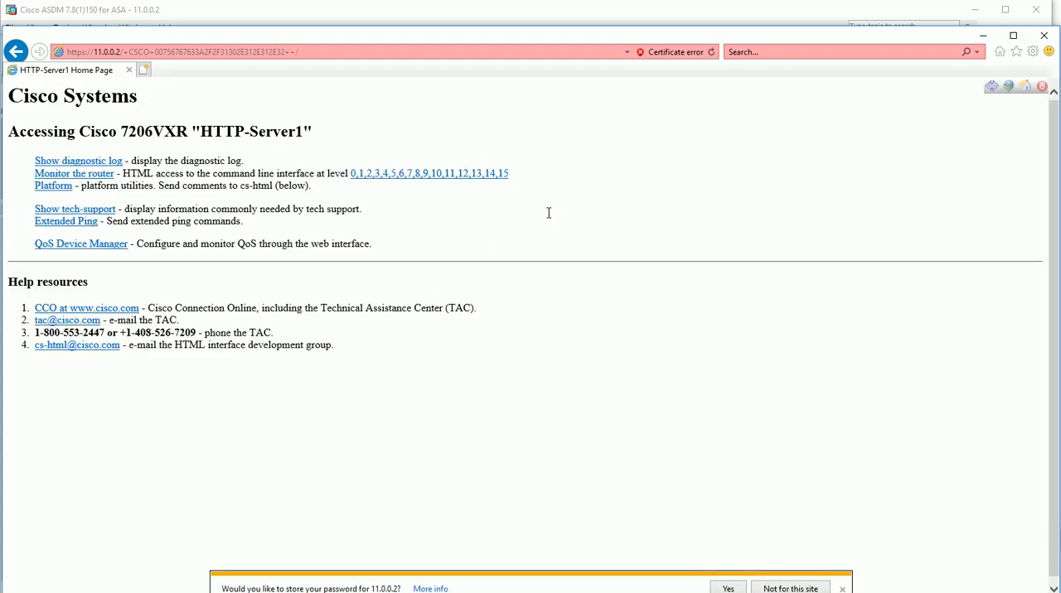
From the portal home, open the HTTP-Server2 bookmark, sign in as admin with the account password, and return to the portal without storing the password
click(1025, 90)
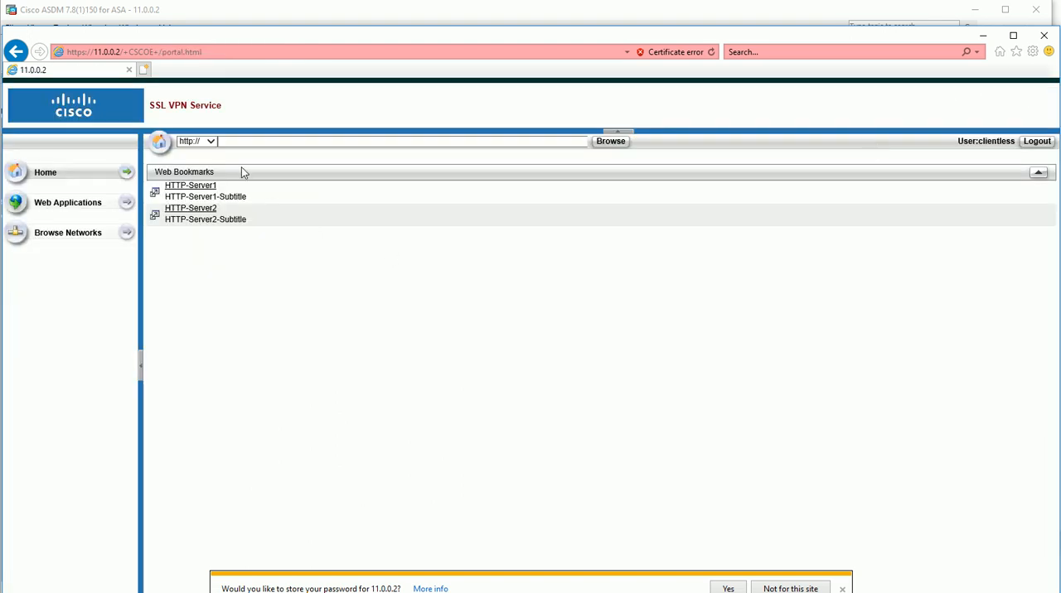
click(190, 209)
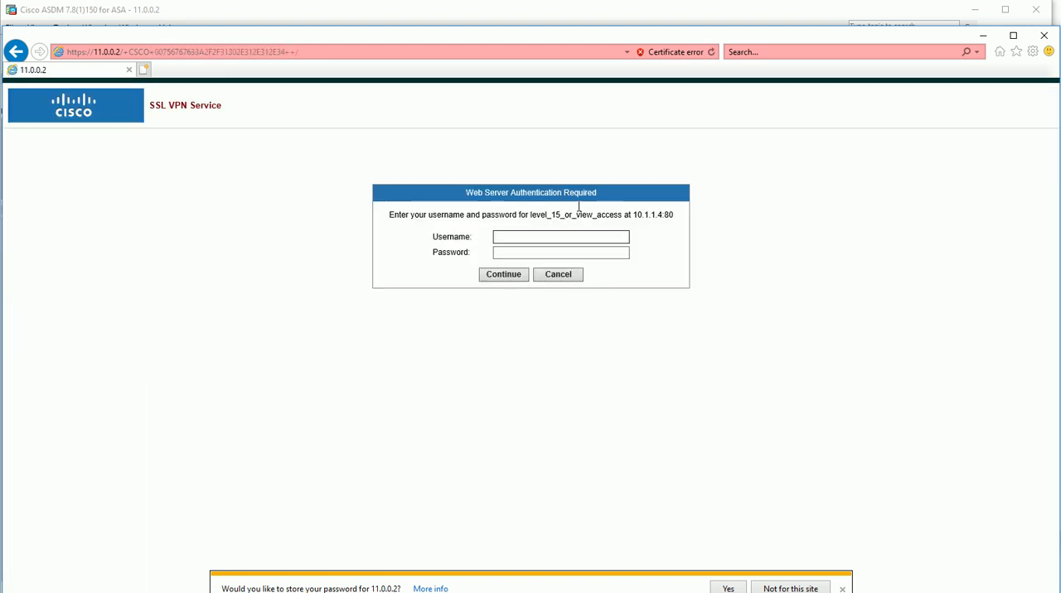
text(admin)
key(Tab)
text(cisco123)
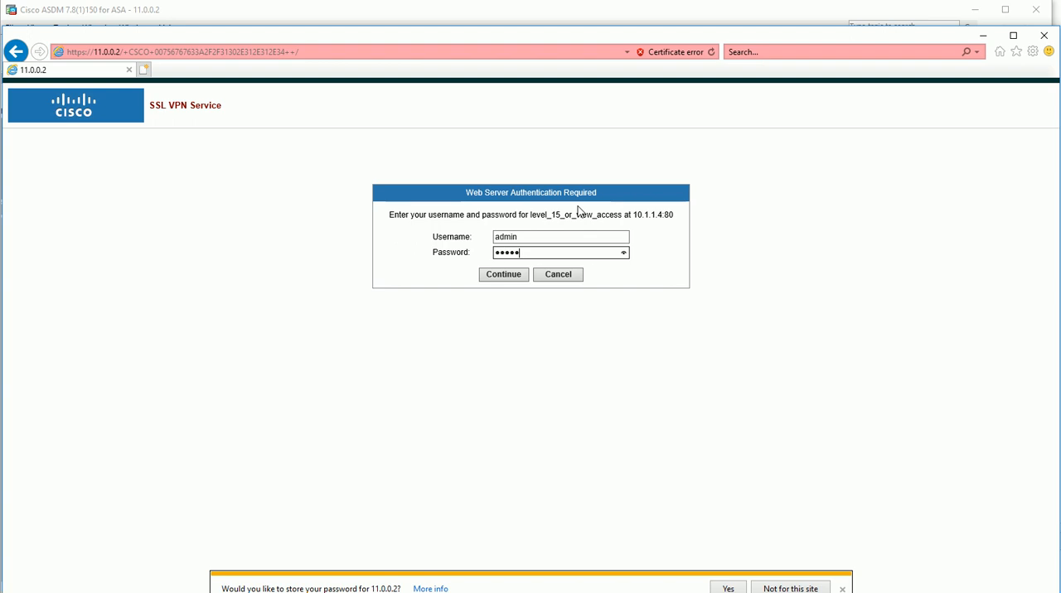
key(Return)
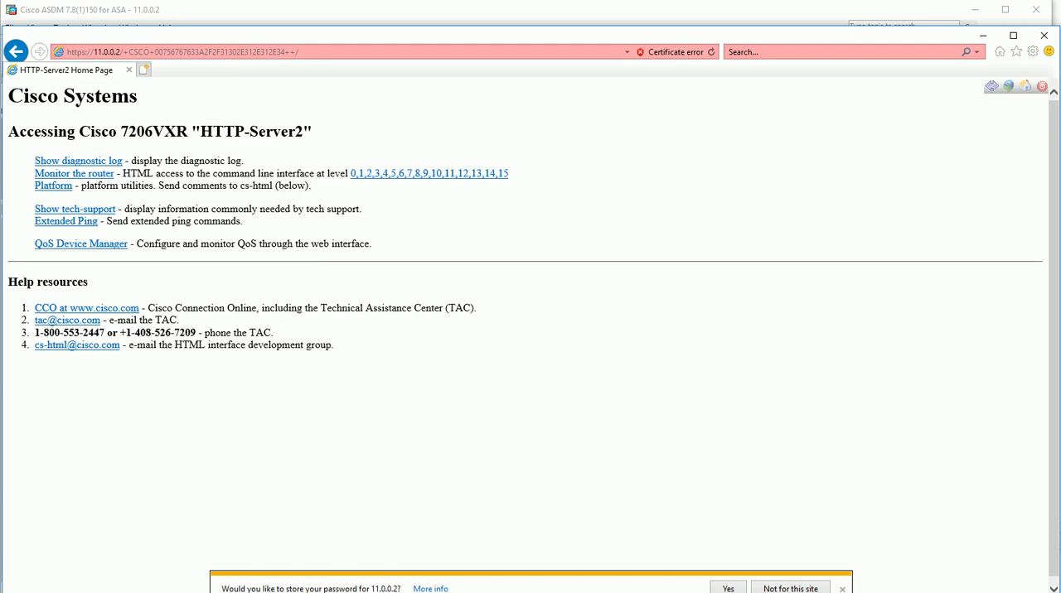
click(1025, 98)
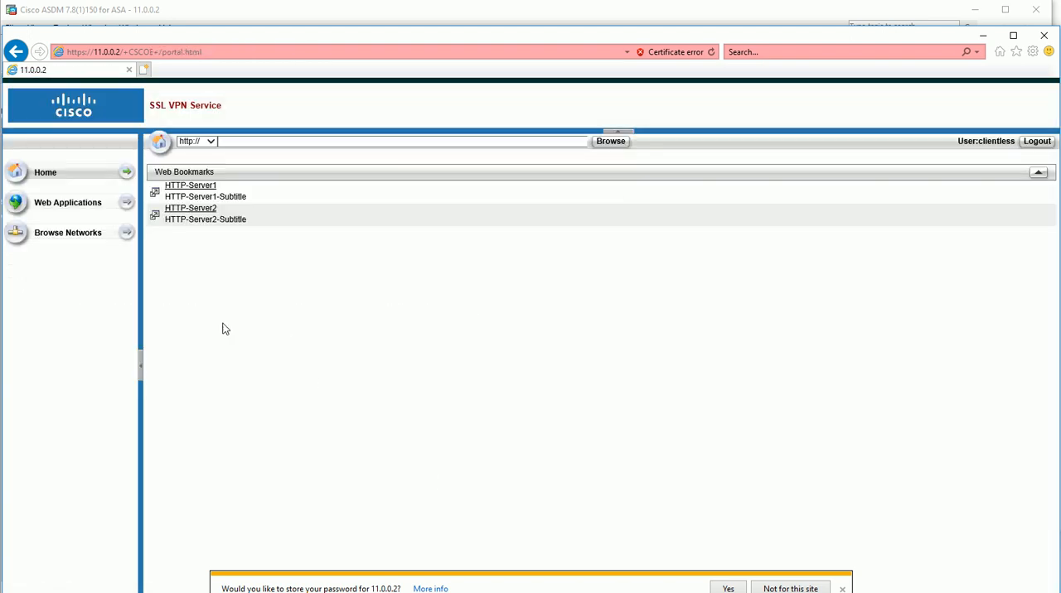
click(792, 589)
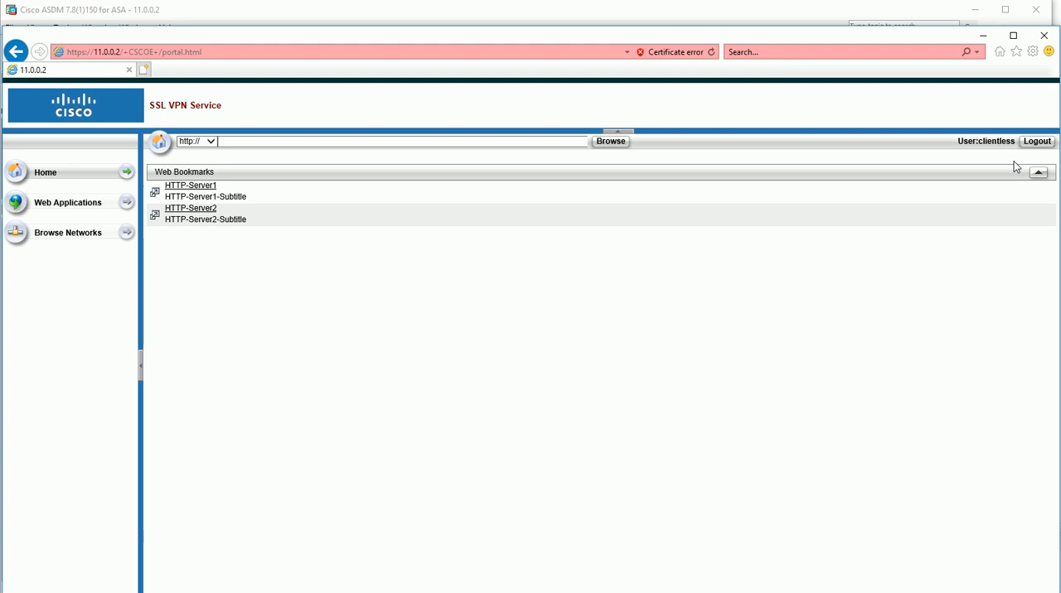
click(1036, 141)
click(128, 51)
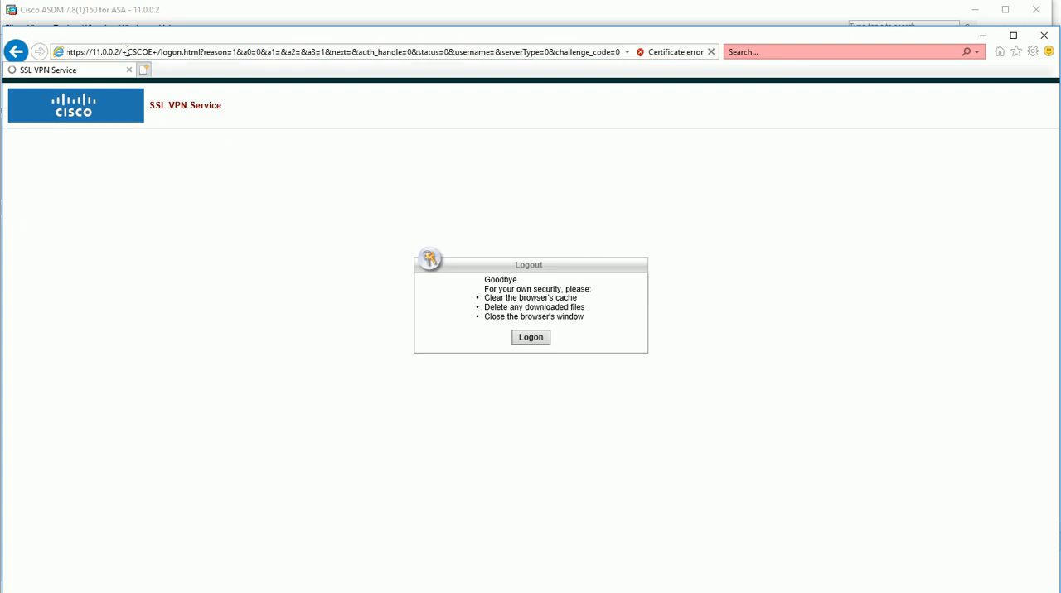
drag(124, 52, 882, 70)
text(clientless)
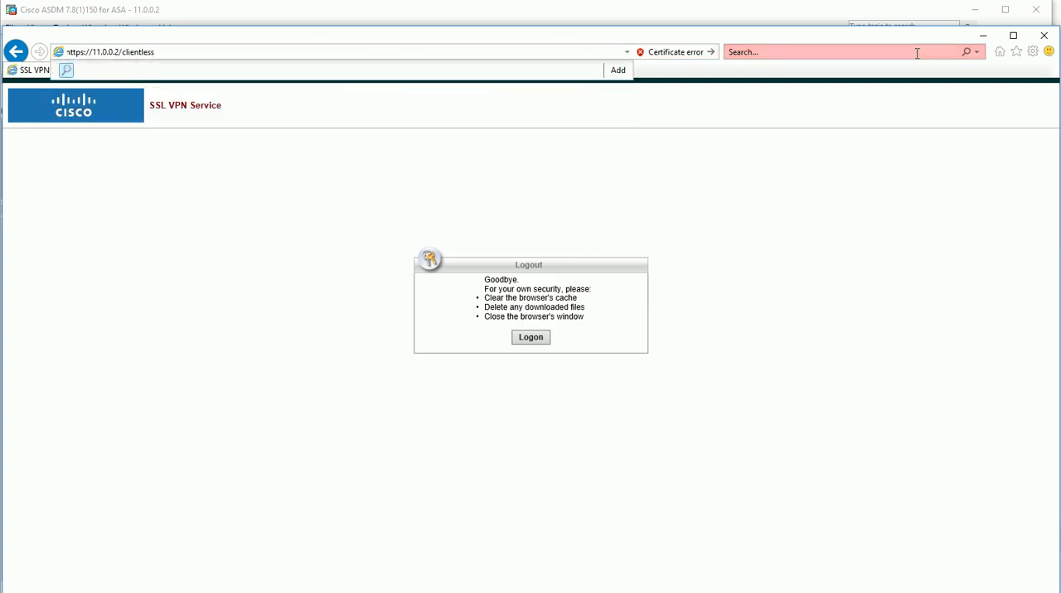
key(Return)
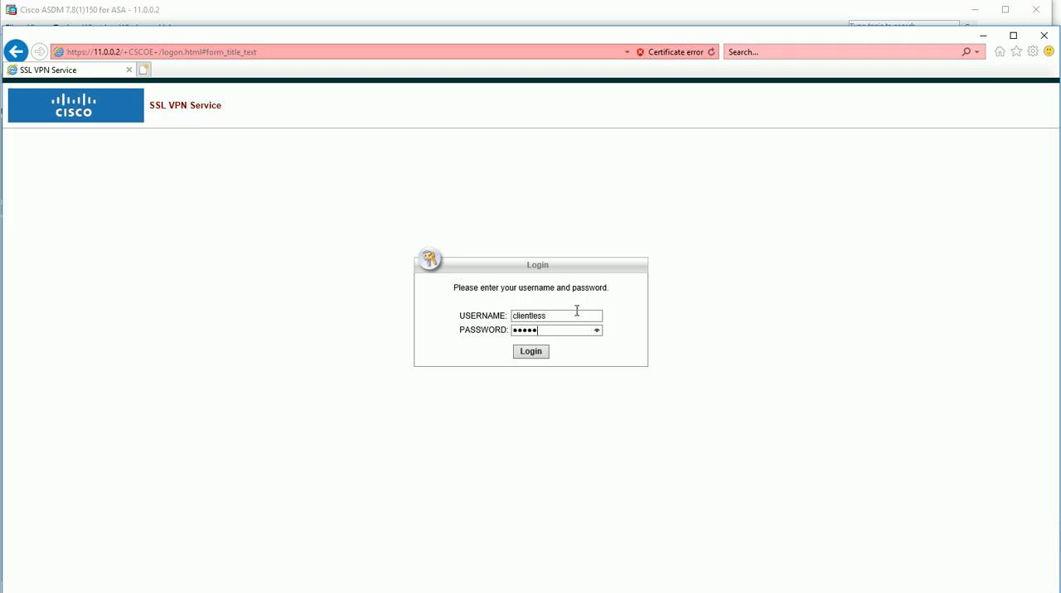
Log in as clientless with the account password, continue past the welcome message and inspect the protocols offered for browsing
key(Return)
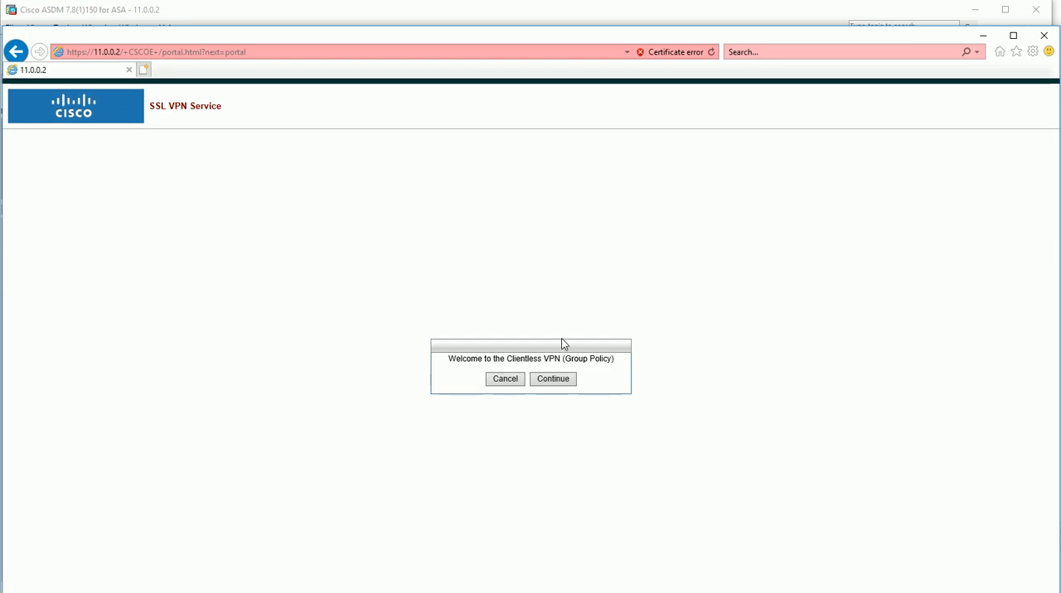
click(555, 380)
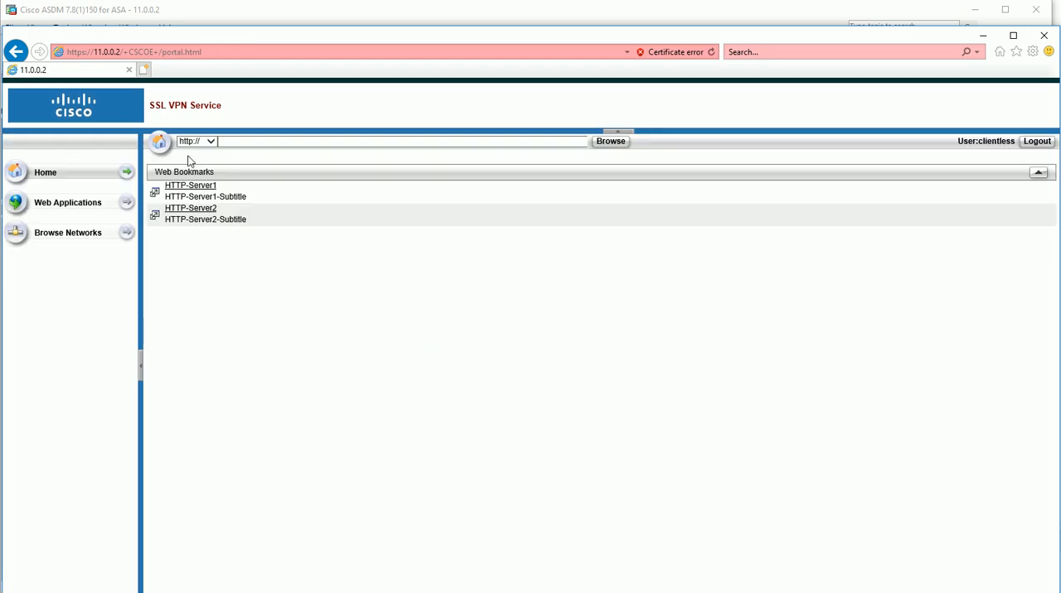
click(210, 141)
click(380, 413)
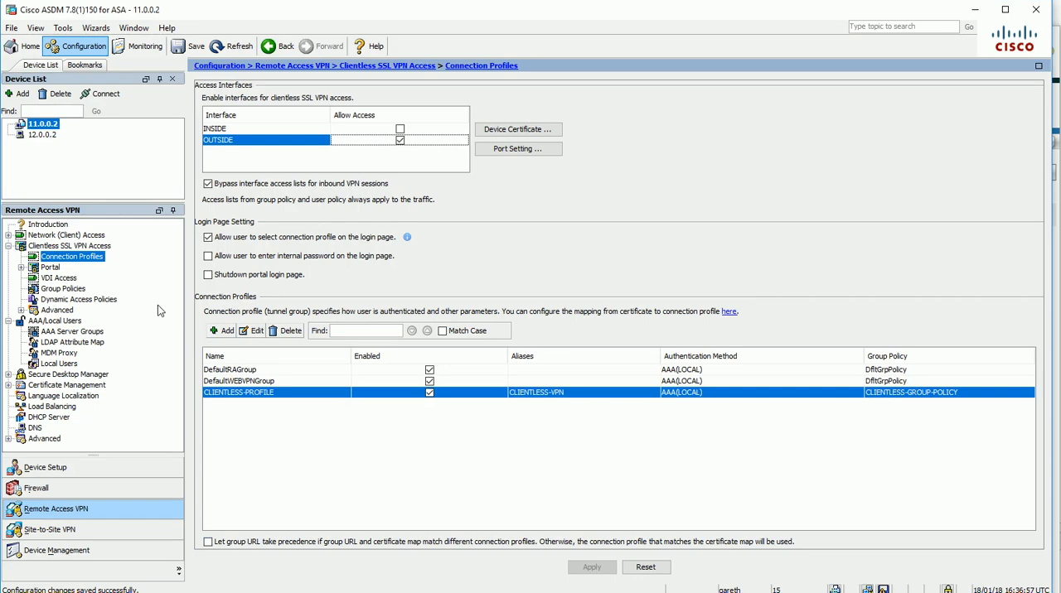
In ASDM, import the rdp2 client-server plug-in for the clientless portal from disk0:/rdp2-plugin.090211.jar in the flash file system
click(49, 268)
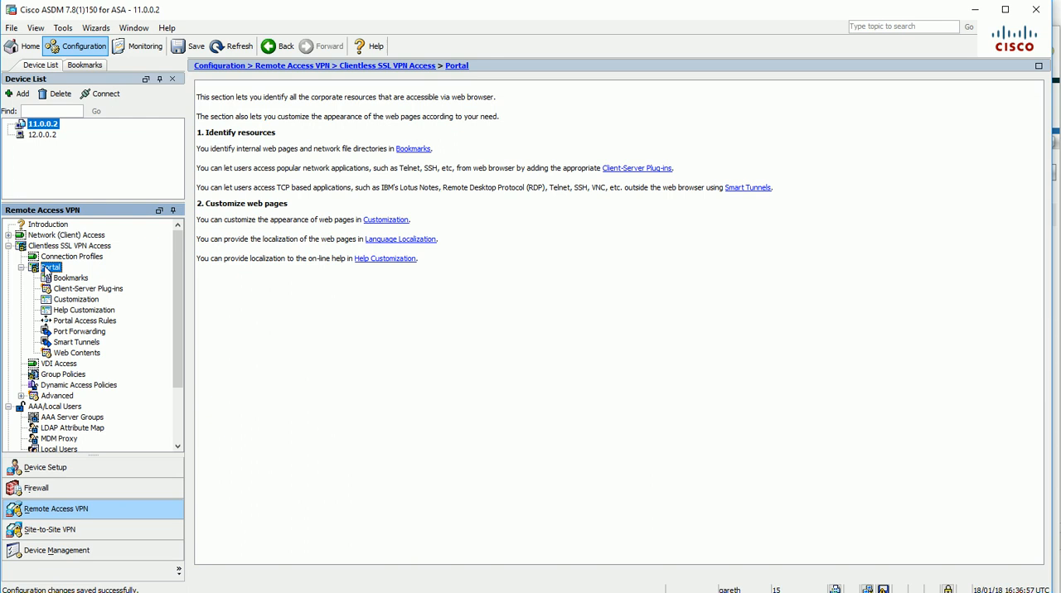
click(91, 289)
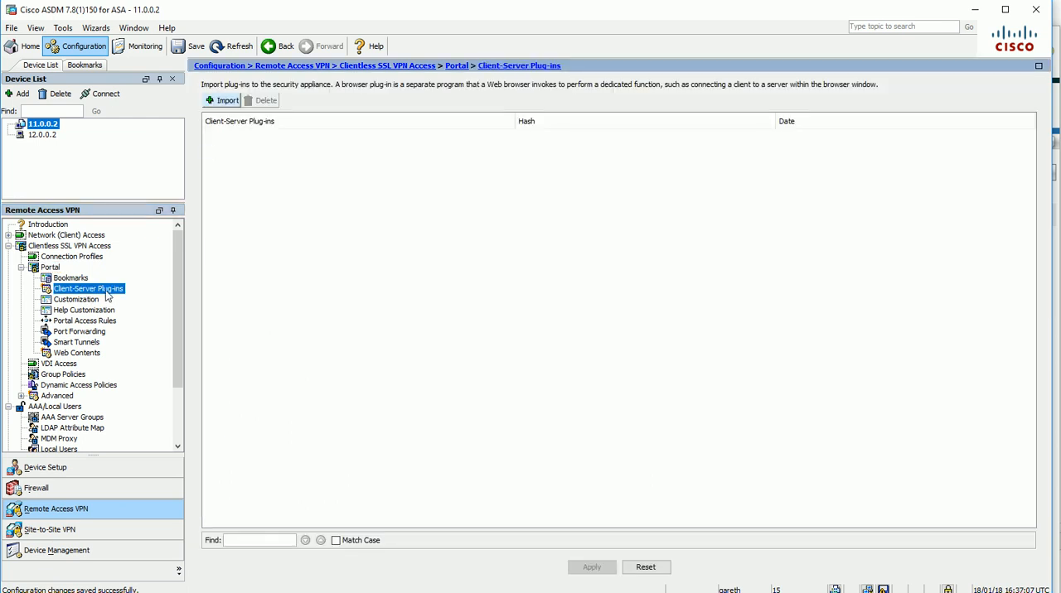
click(223, 101)
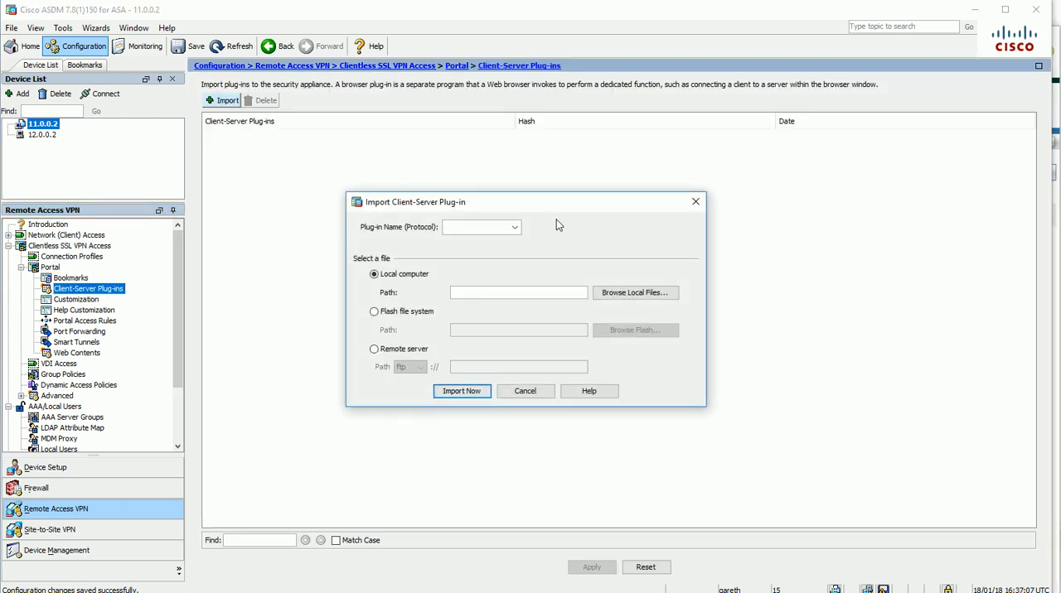
click(514, 227)
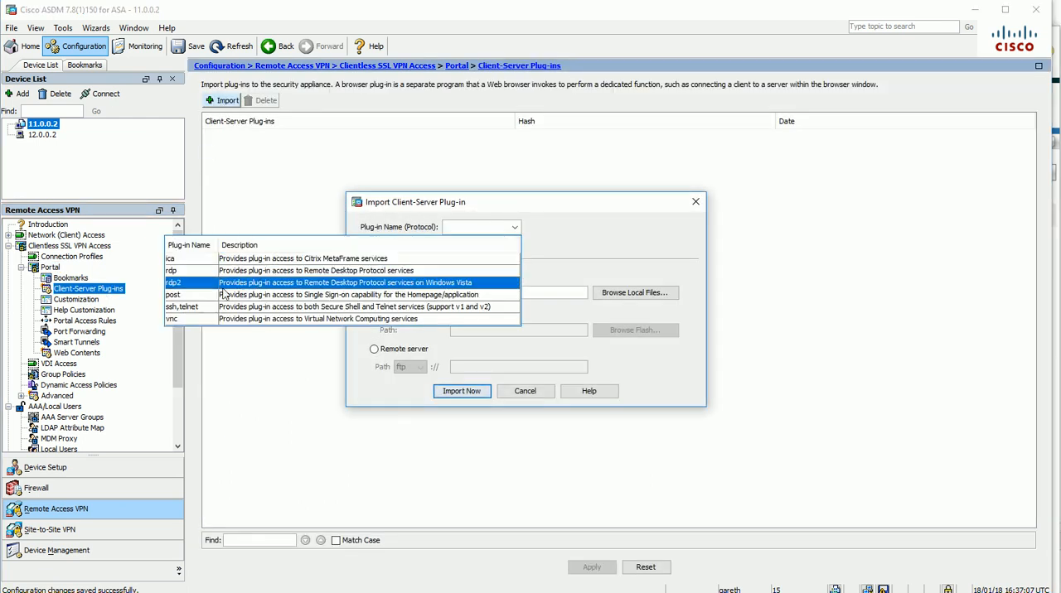
click(278, 283)
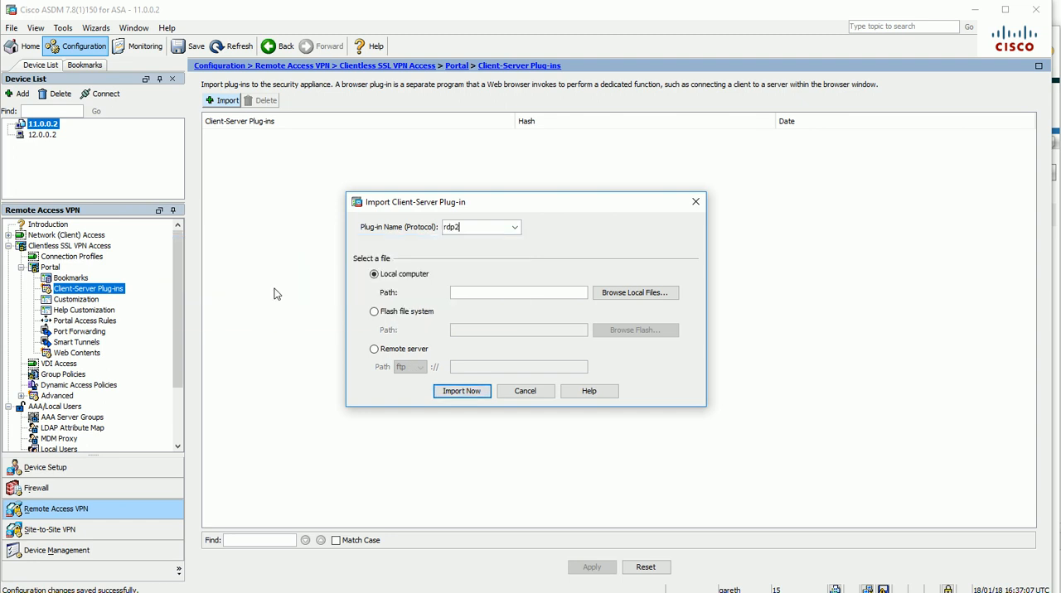
click(374, 311)
click(634, 331)
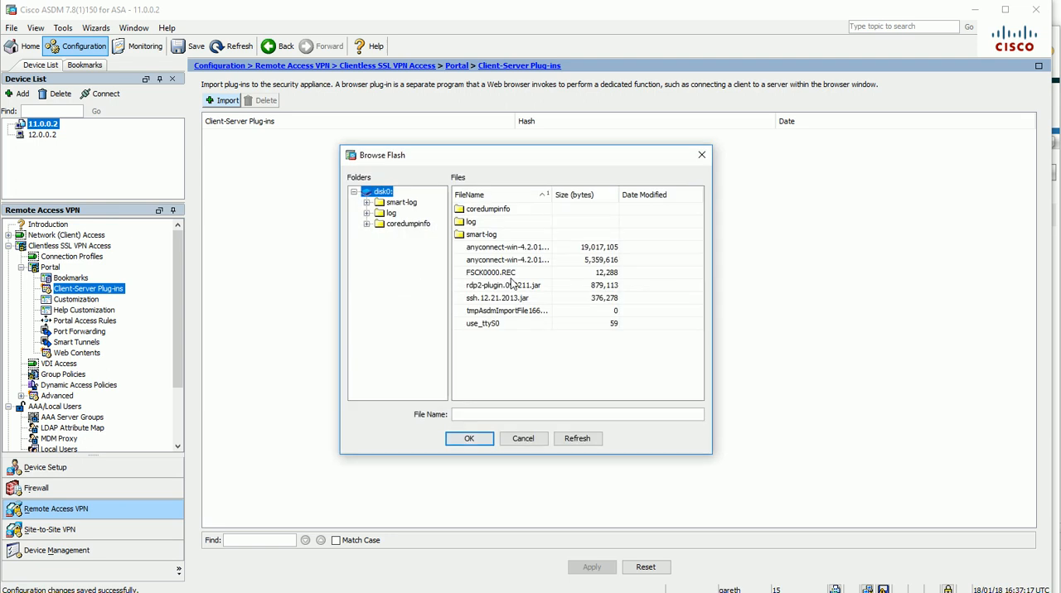
mouse_move(476, 157)
mouse_down()
mouse_move(842, 305)
mouse_move(721, 319)
mouse_move(539, 280)
mouse_move(482, 178)
mouse_up()
click(518, 300)
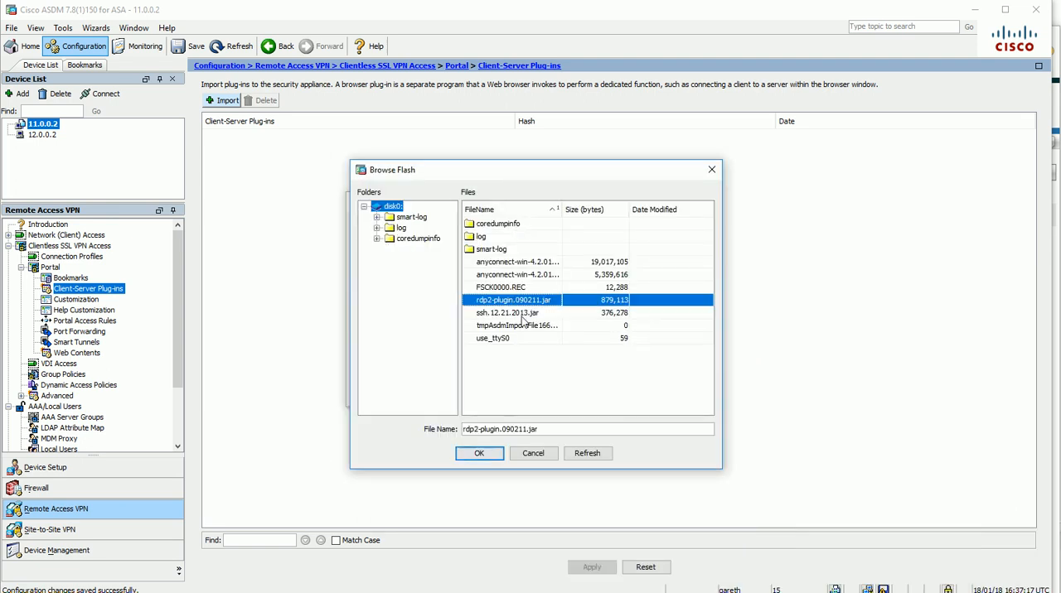
click(468, 454)
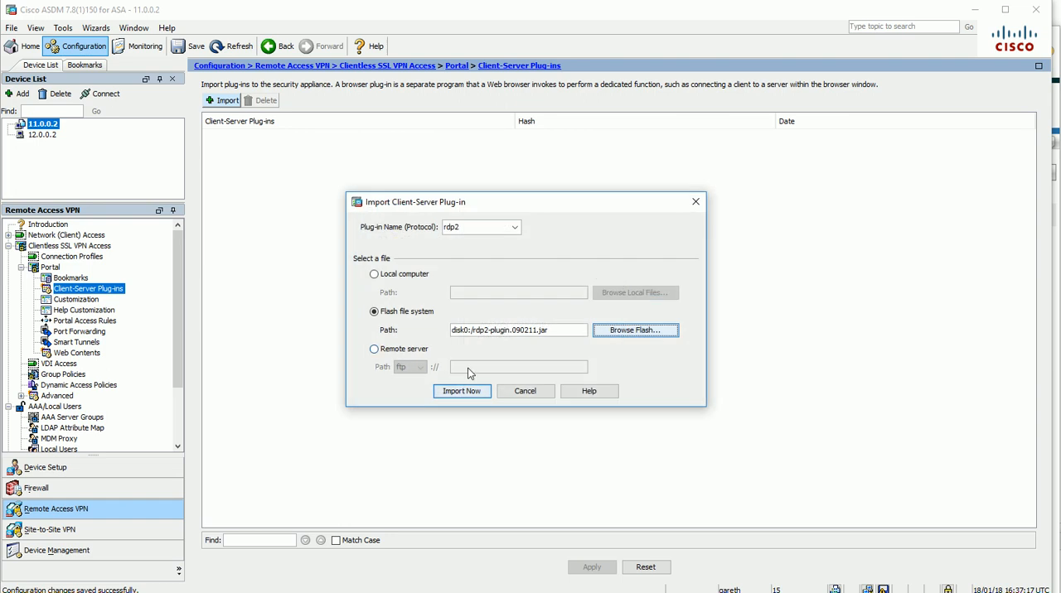
click(461, 391)
click(530, 347)
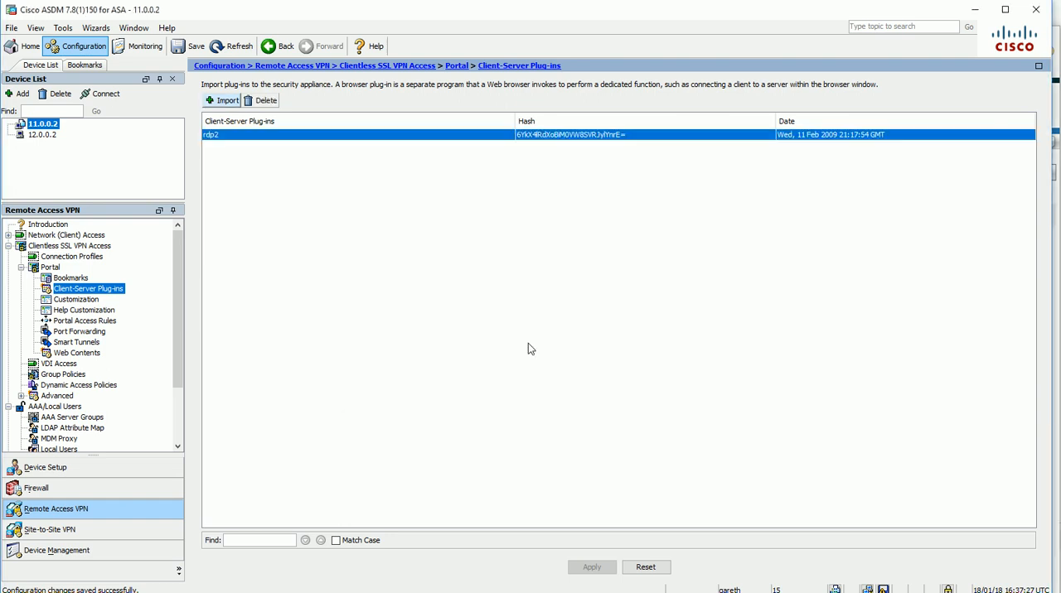
Import the ssh,telnet client-server plug-in from disk0:/ssh.12.21.2013.jar in the flash file system
click(222, 100)
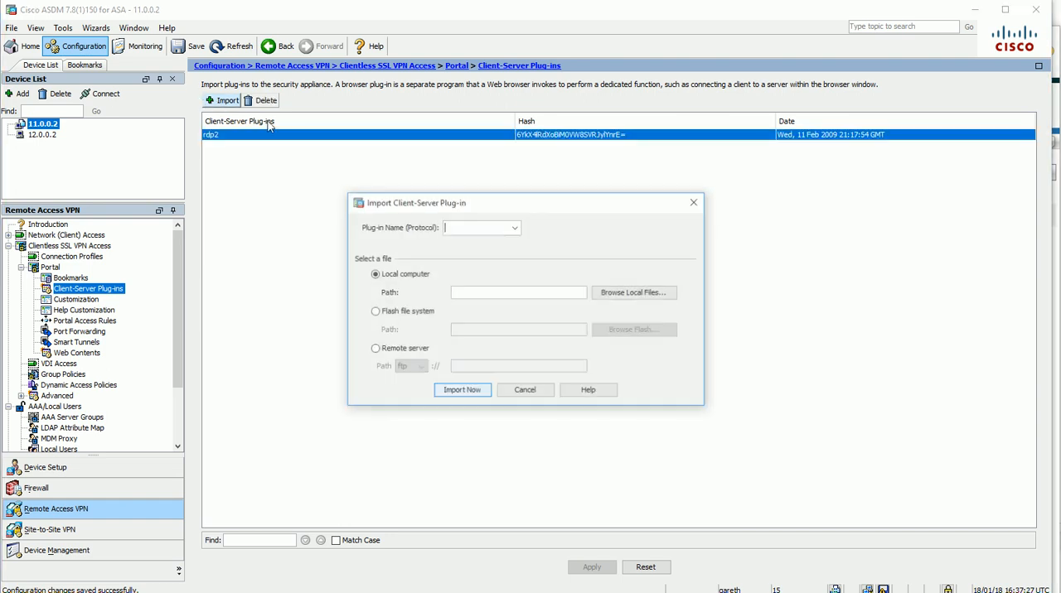
click(514, 227)
click(258, 307)
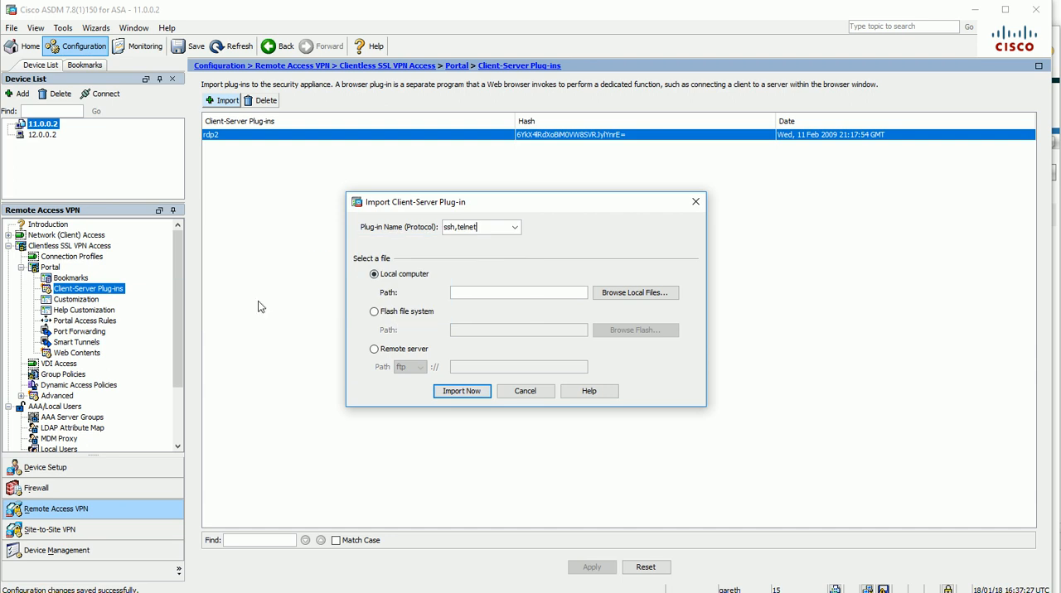
click(379, 311)
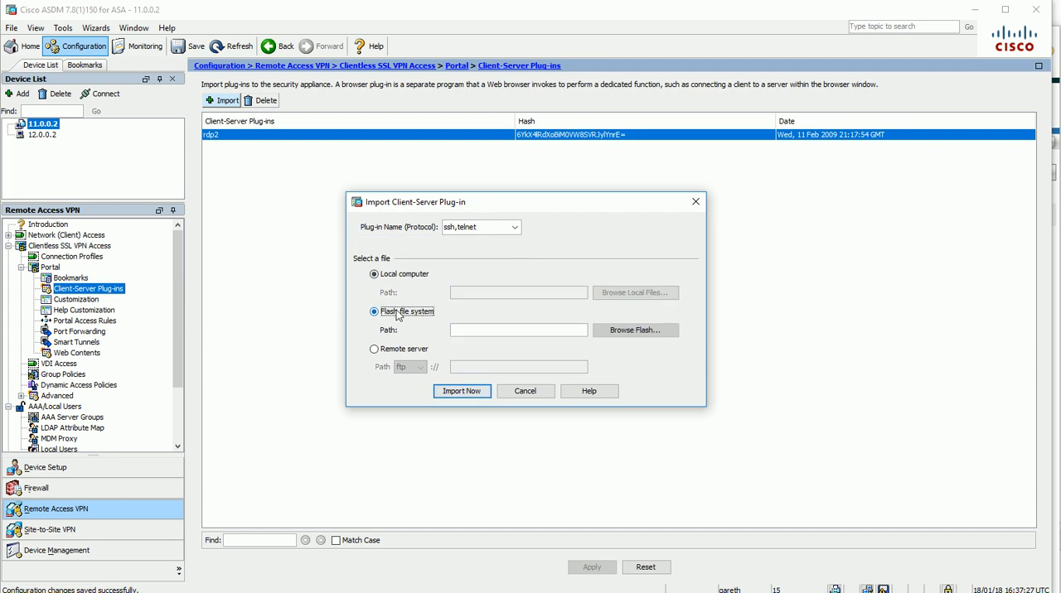
click(635, 330)
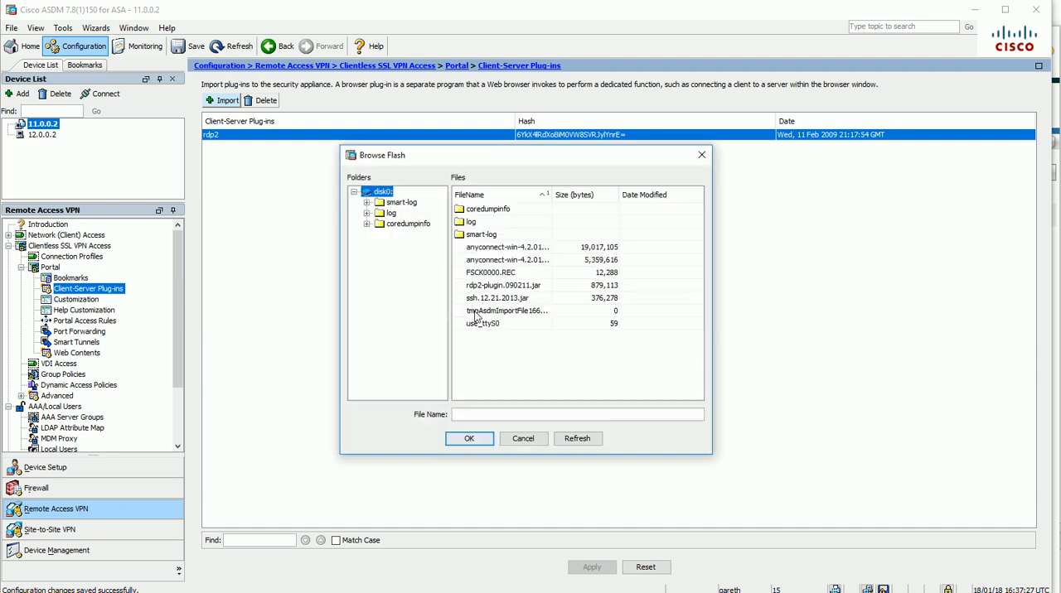
click(497, 299)
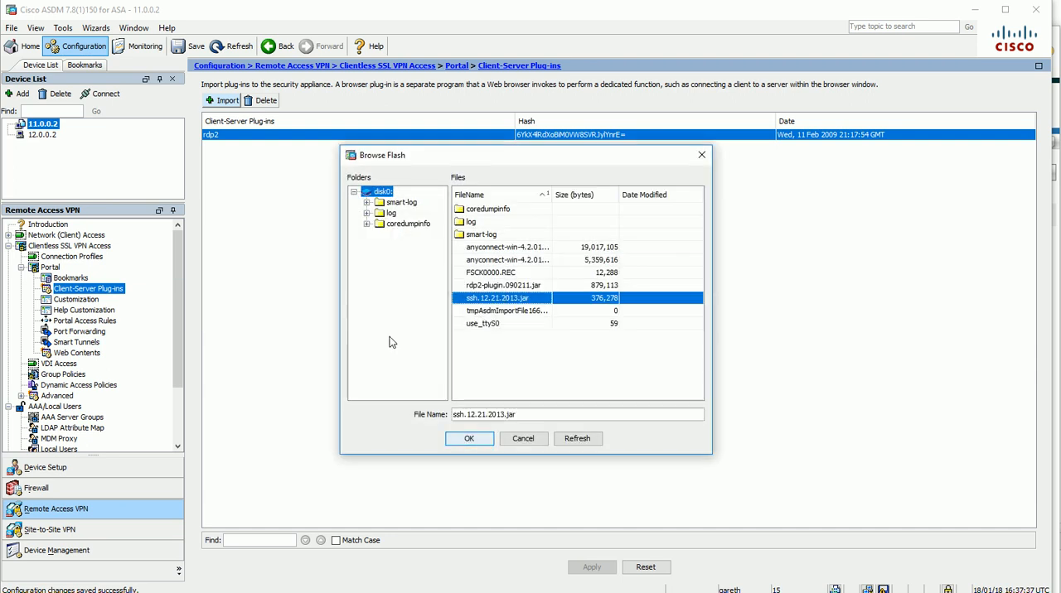
click(469, 439)
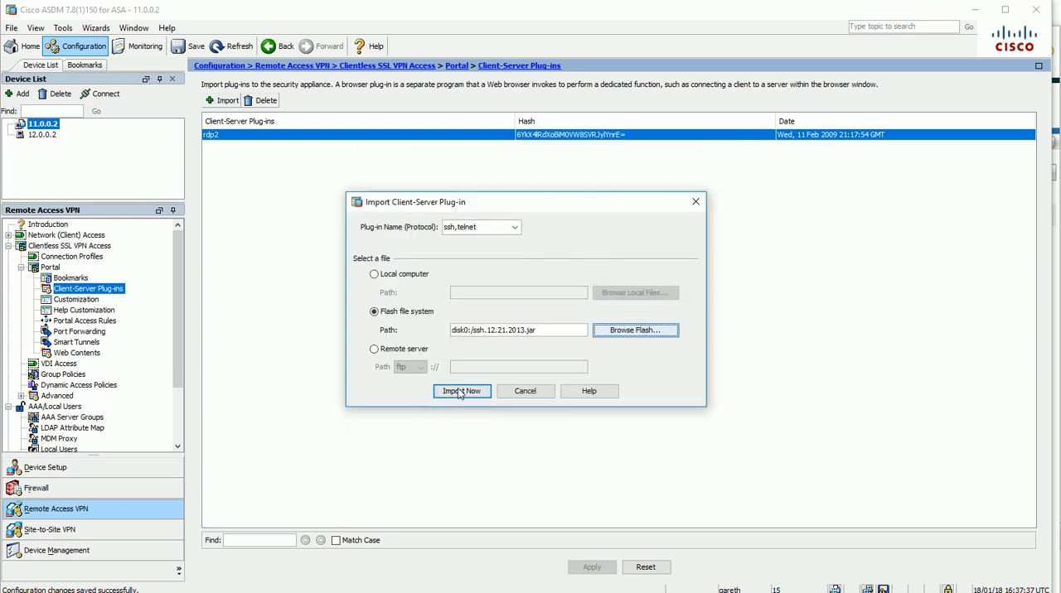
click(462, 392)
click(529, 351)
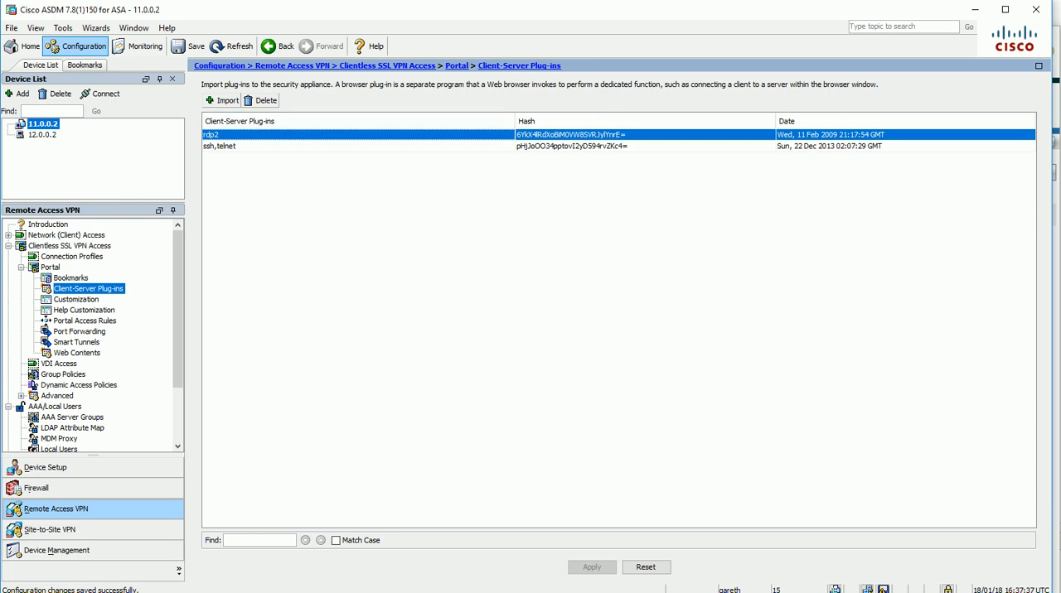
Switch to Internet Explorer, reload the SSL VPN portal to check its available services, and return to ASDM
key(alt+Tab)
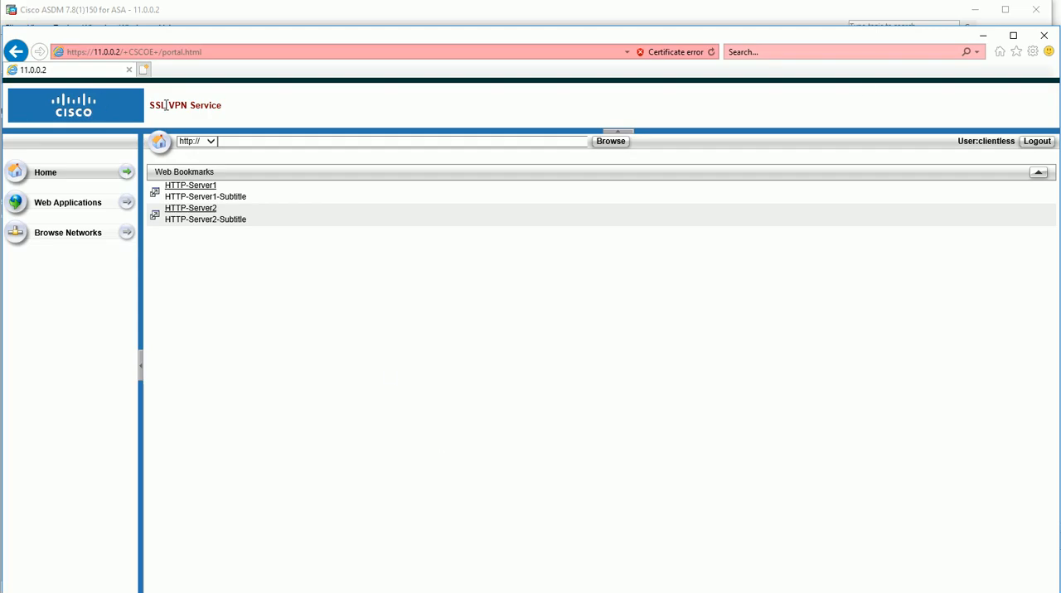
click(710, 52)
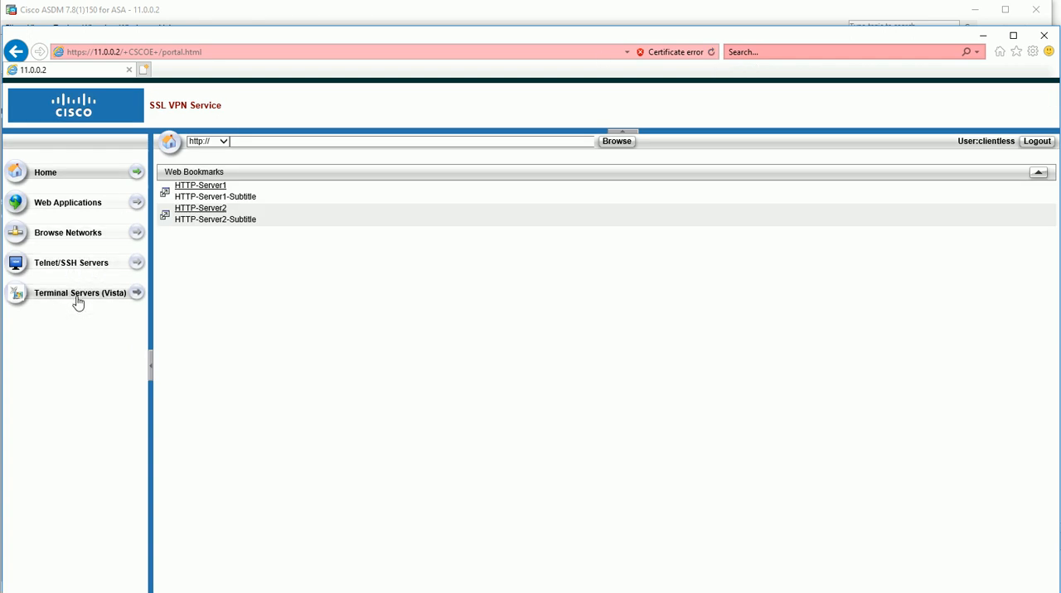
click(980, 38)
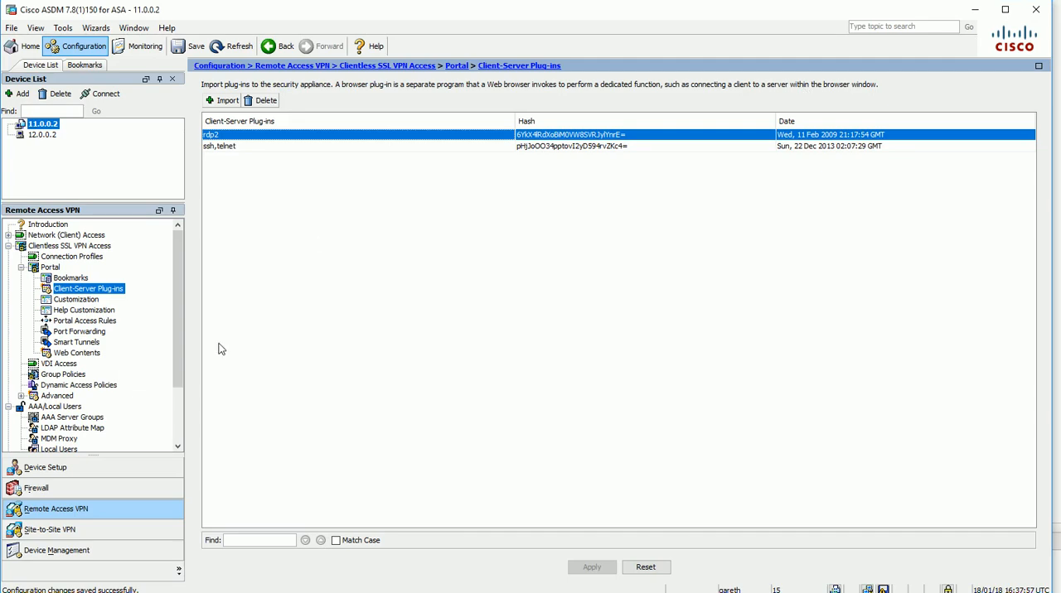
Add an entry to the clientless VPN's WEB-ACL that permits the URL ssh://10.1.1.2
click(21, 267)
click(21, 310)
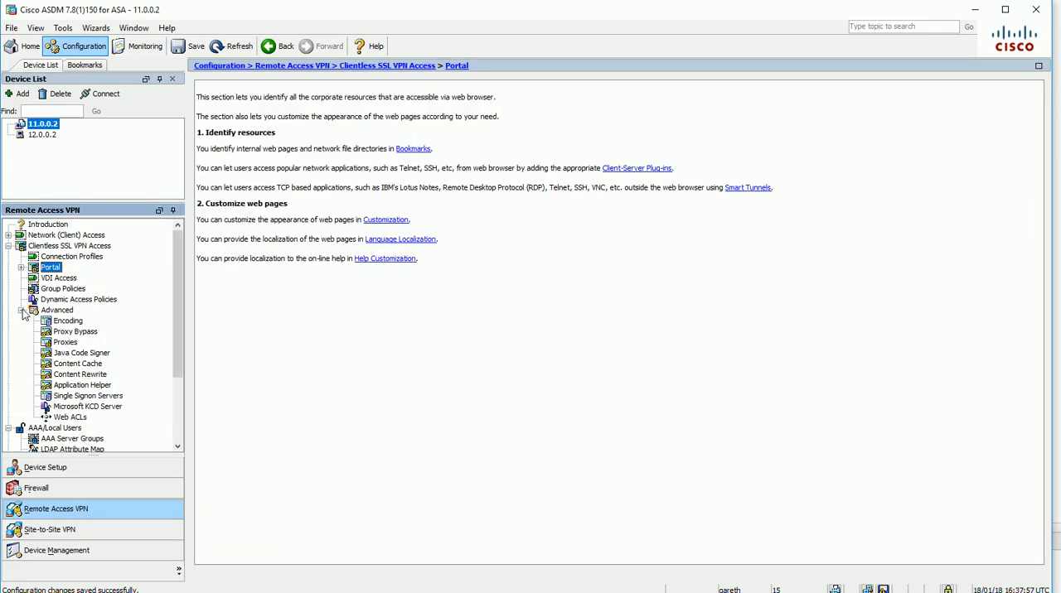
click(84, 421)
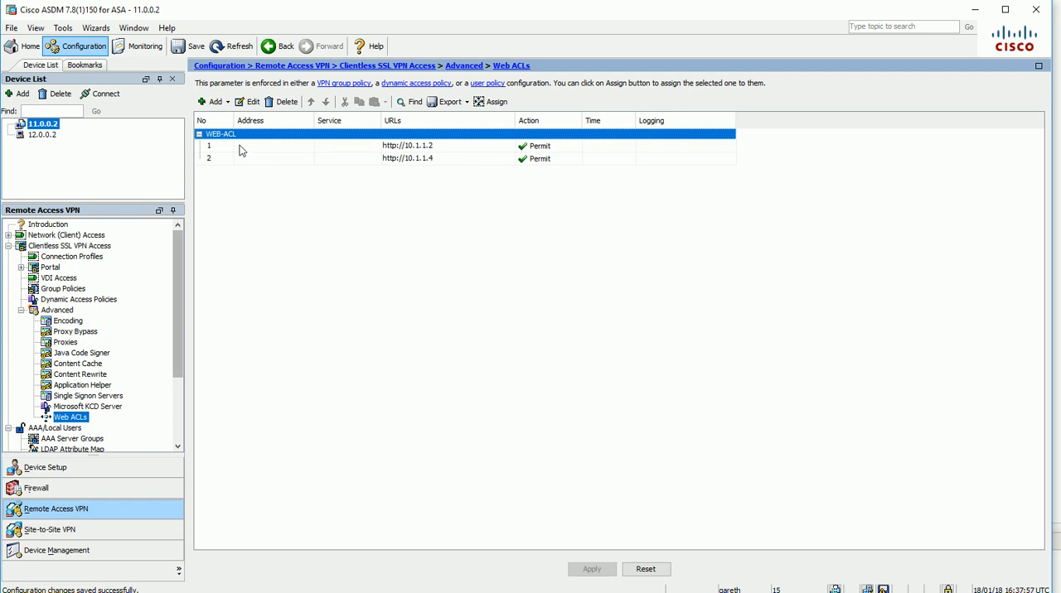
click(215, 102)
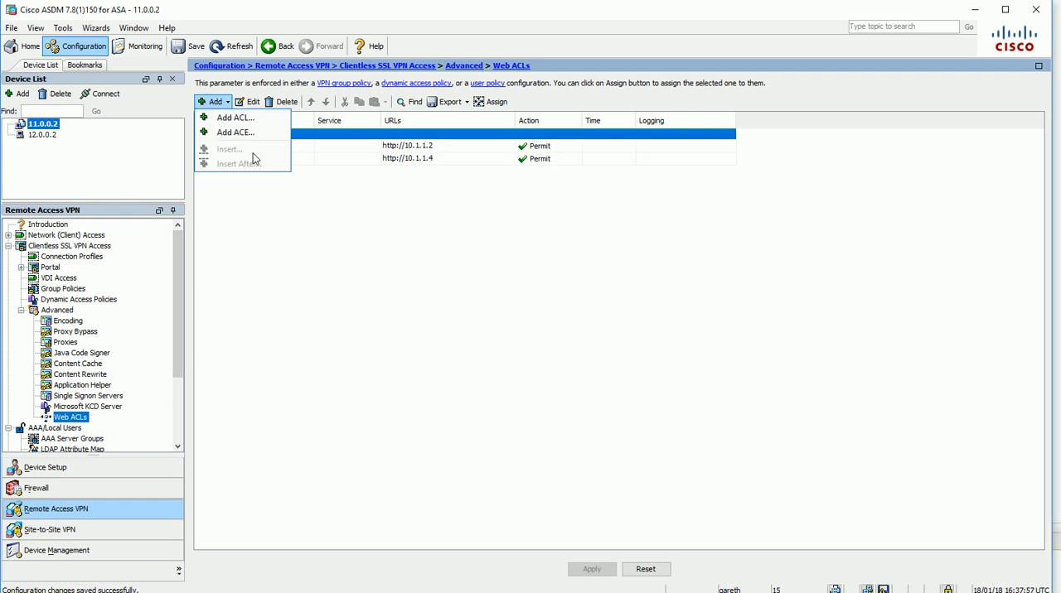
click(235, 133)
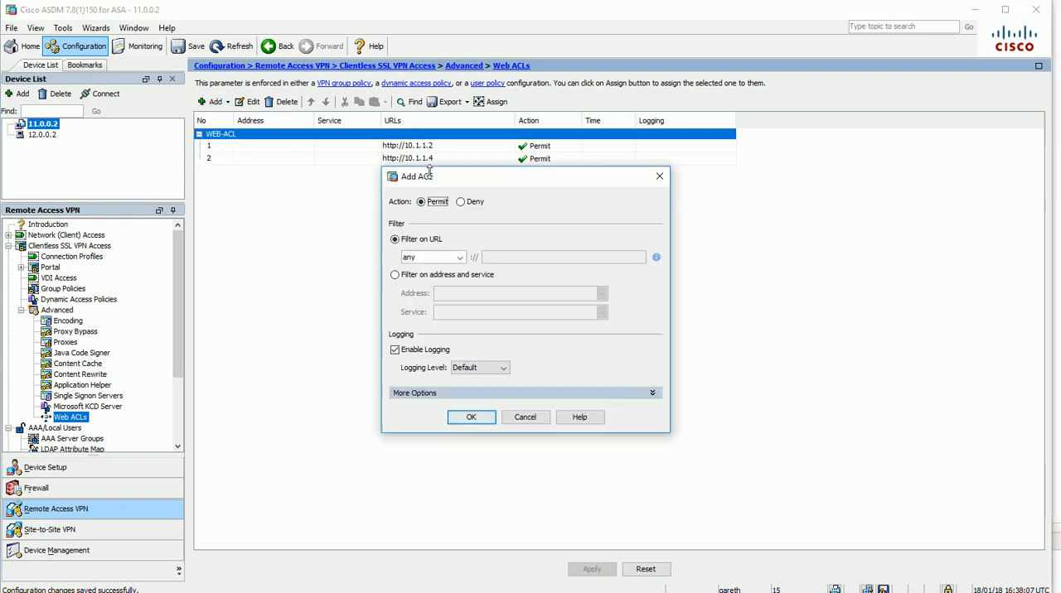
click(460, 258)
drag(460, 293, 456, 342)
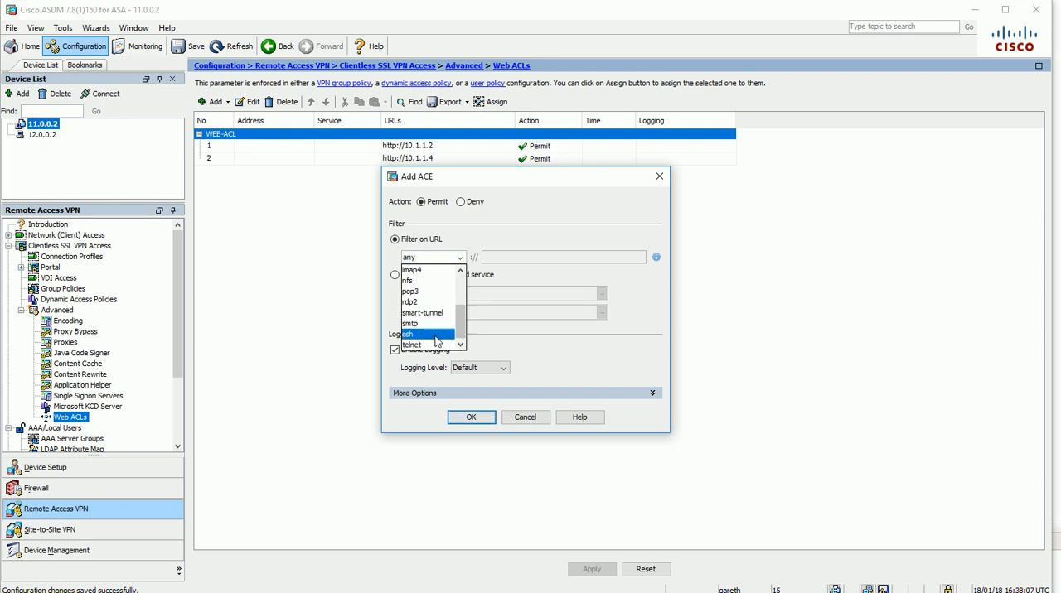
click(423, 339)
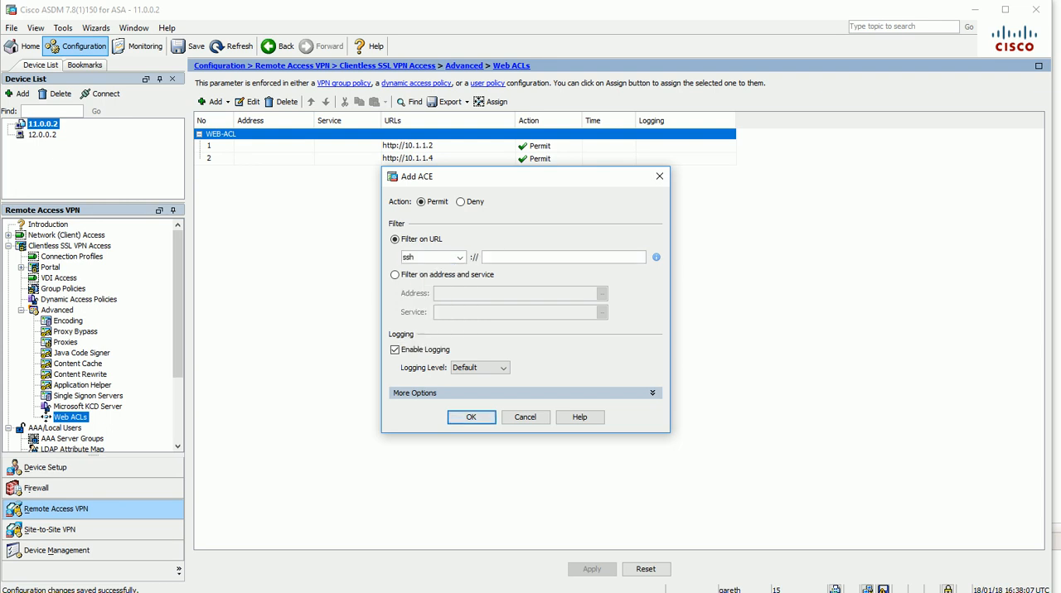
text(10.1.1.2)
click(472, 417)
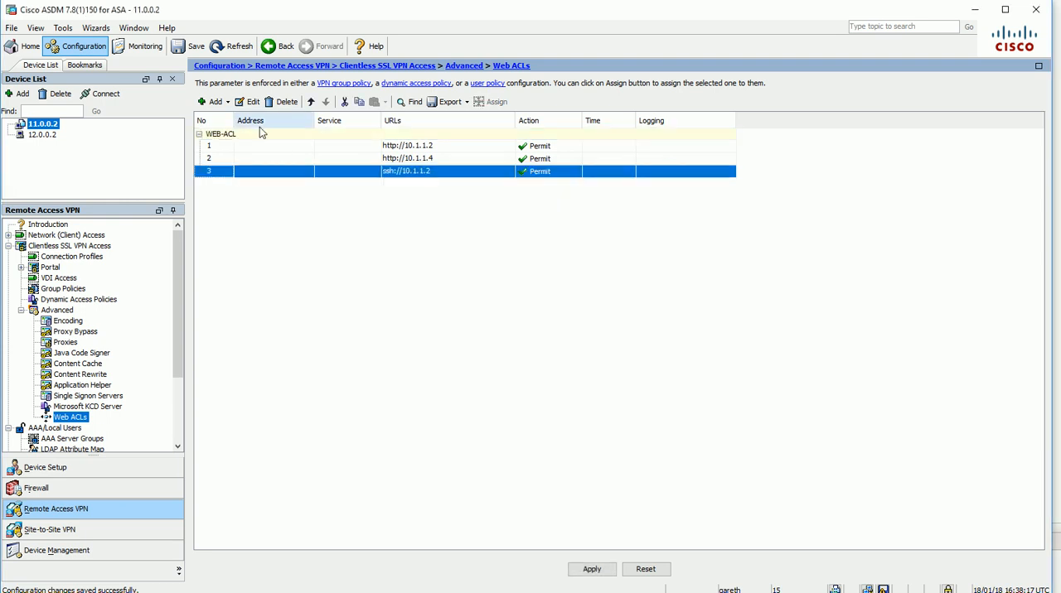
Add a WEB-ACL entry permitting the URL ssh://10.1.1.4 and apply the web ACL changes to the device
click(222, 103)
click(248, 133)
click(447, 258)
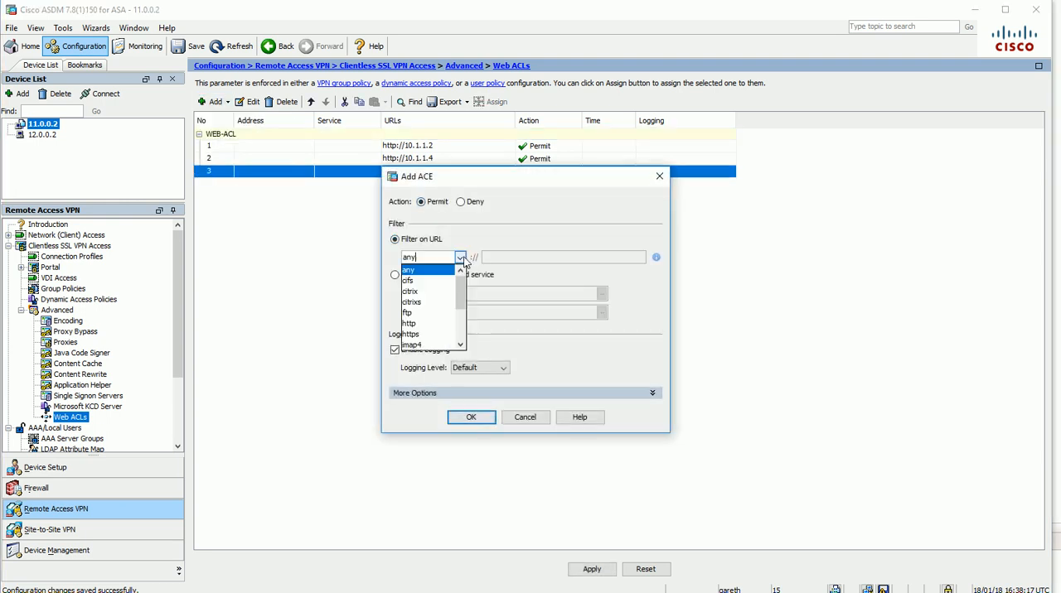
scroll(431, 340, down, 2)
click(431, 335)
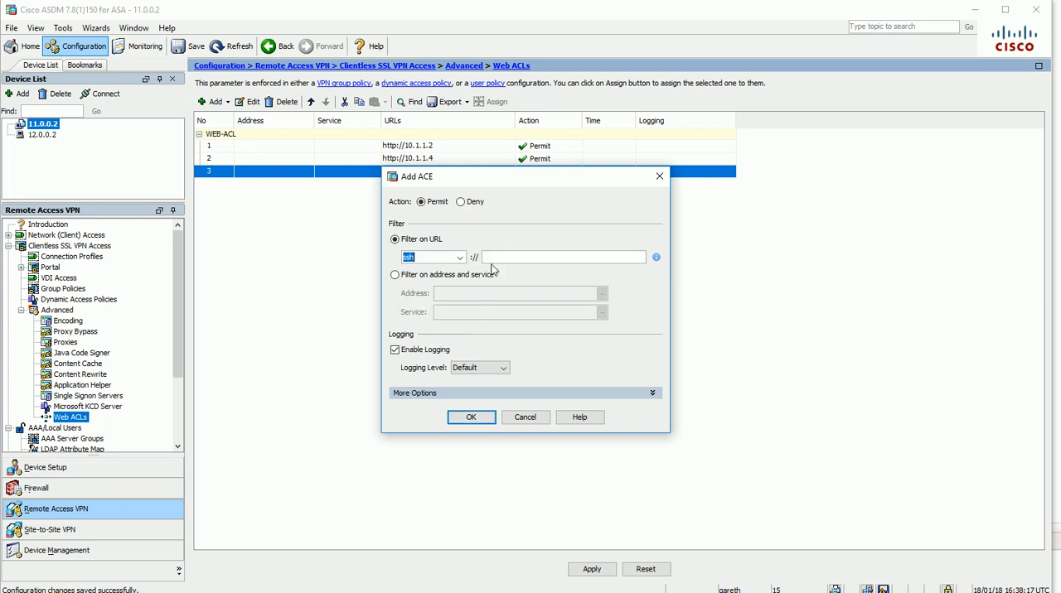
text(10.1.1.4)
click(470, 417)
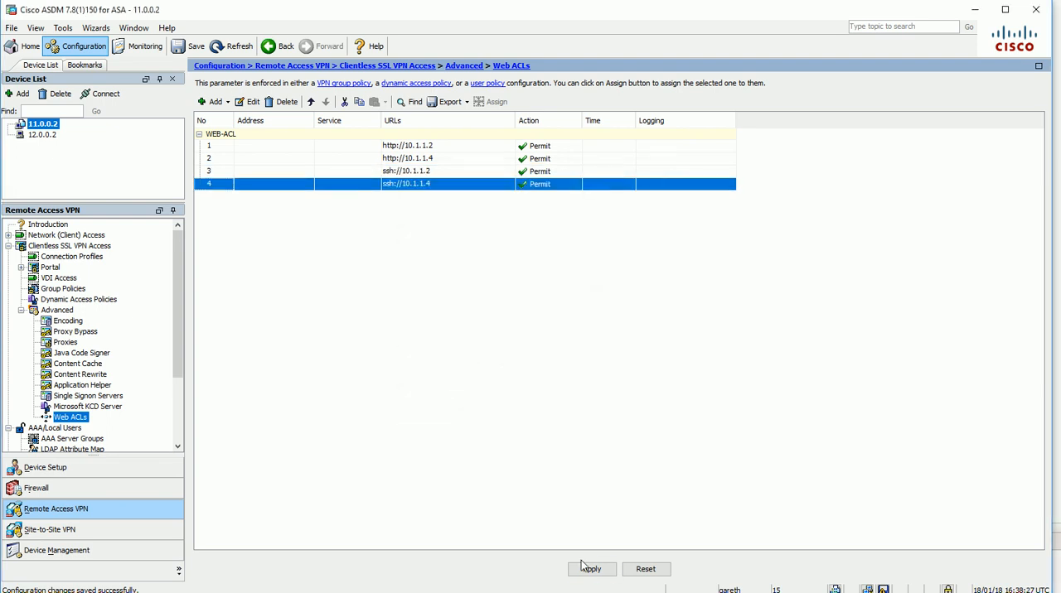
click(591, 569)
click(450, 435)
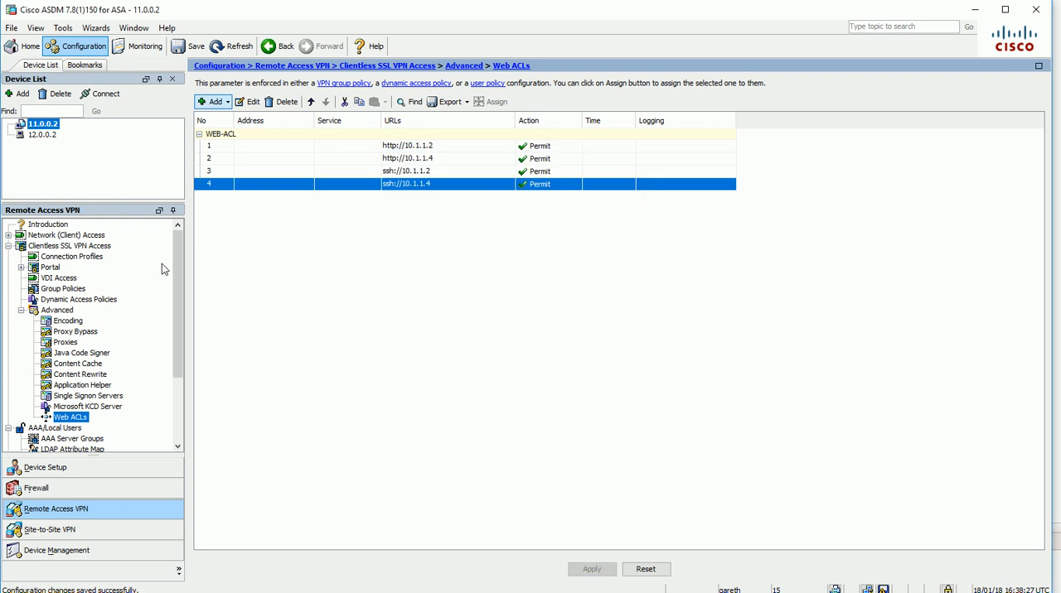
In the portal's BOOKMARKS list, start a URL with GET or POST method bookmark titled SSH-Server1
click(22, 310)
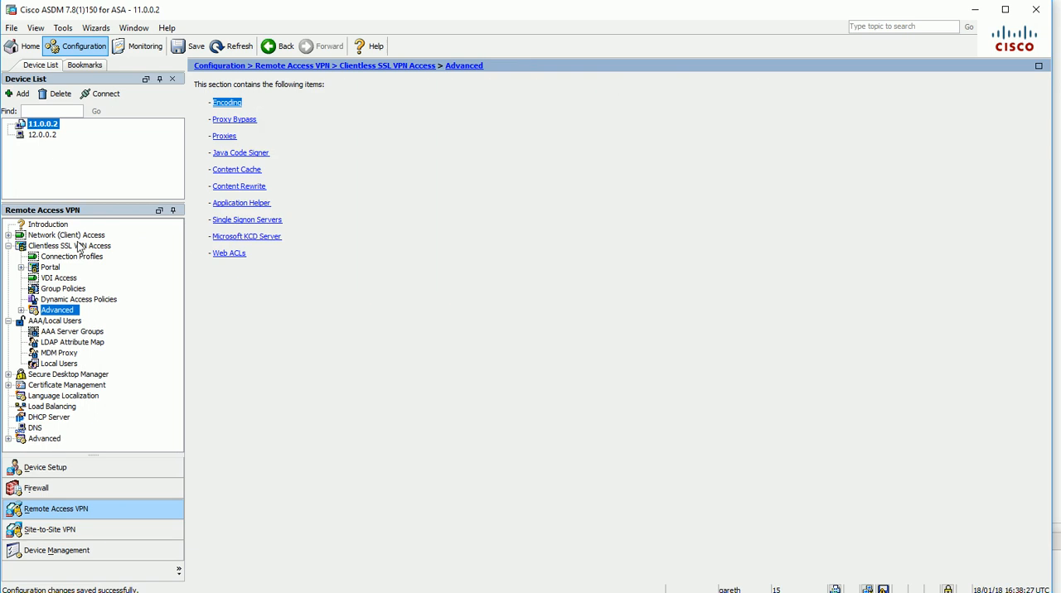
double_click(53, 268)
click(71, 278)
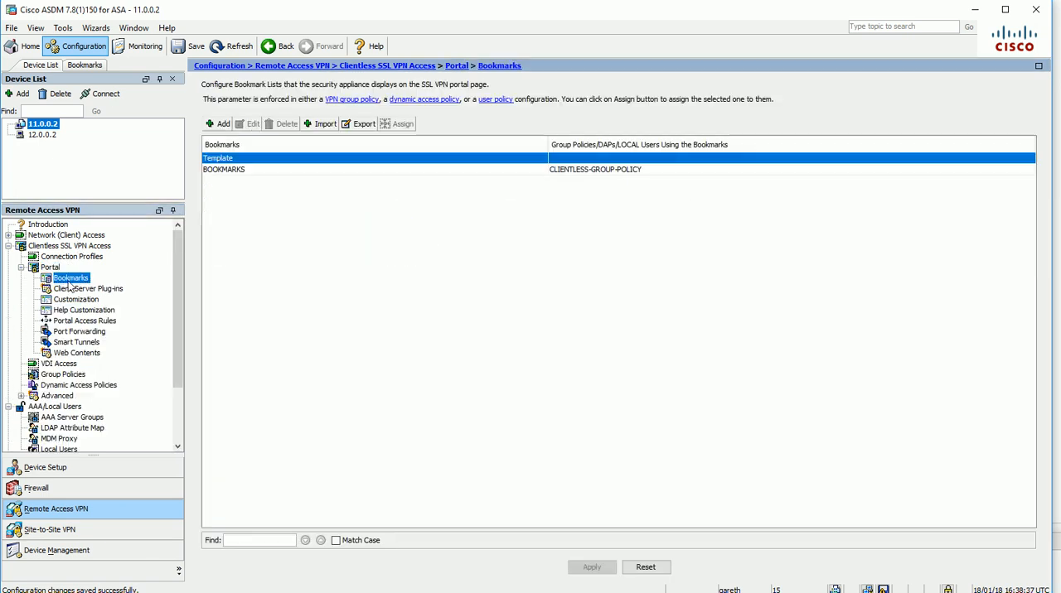
click(239, 170)
click(248, 123)
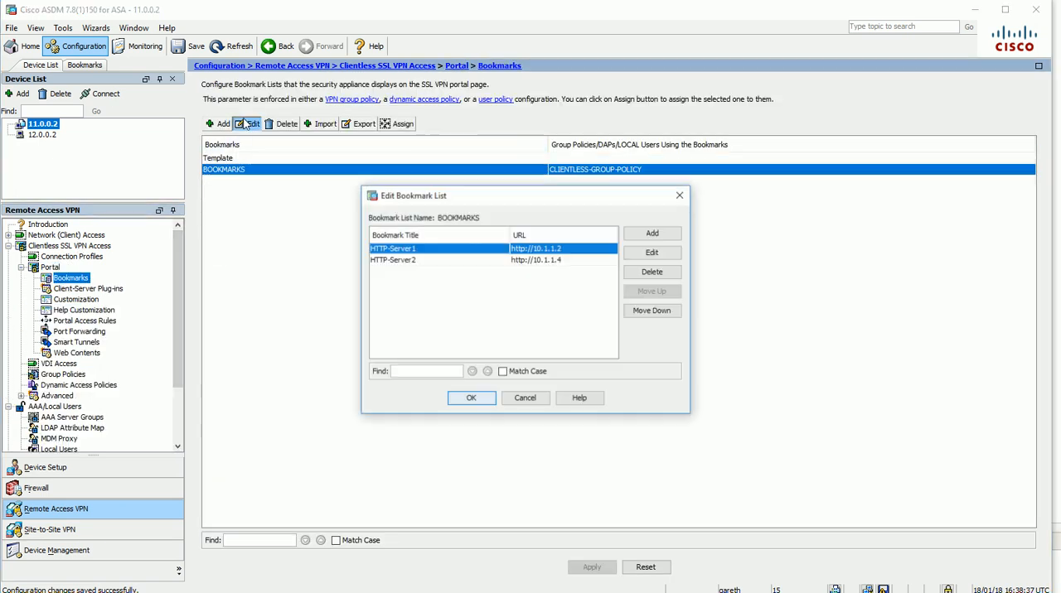
click(652, 234)
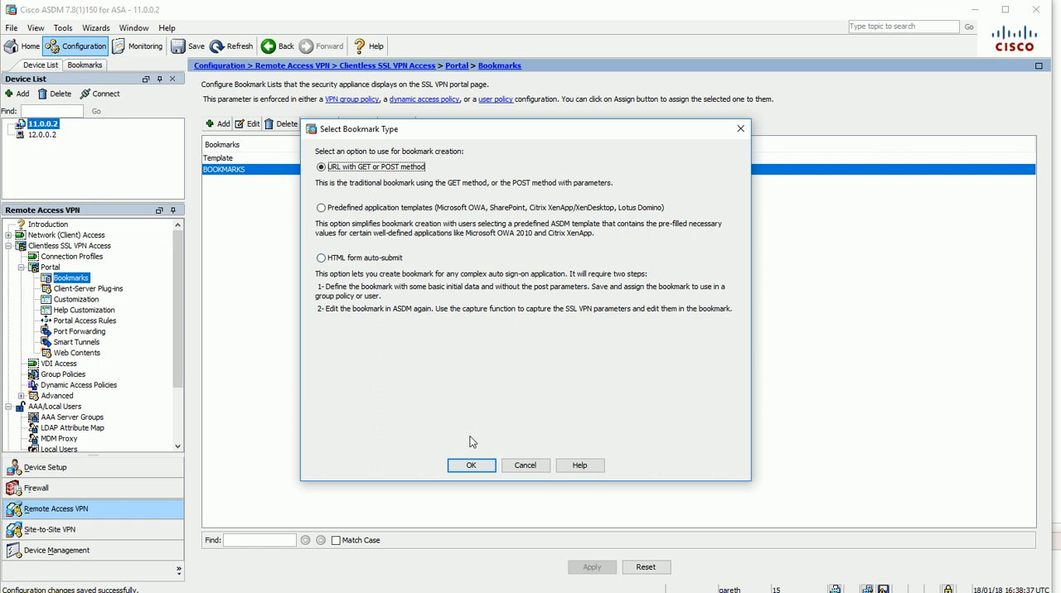
click(474, 466)
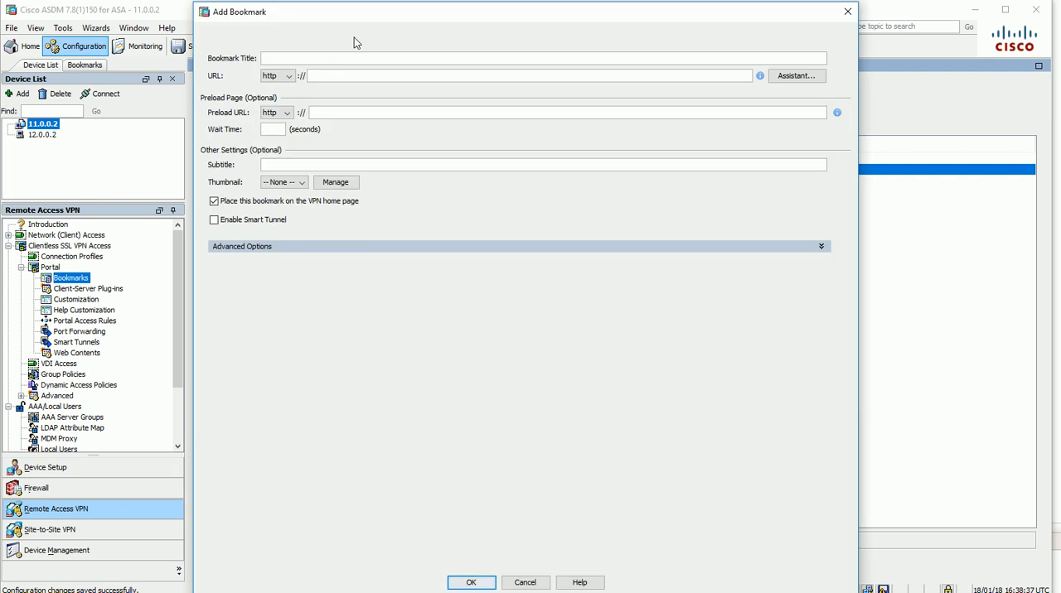
text(SSH-Serveer)
key(BackSpace)
key(BackSpace)
text(r1)
Give the SSH-Server1 bookmark the subtitle SSH-Server1-Subtitle and the URL ssh://10.1.1.2, and save it to the list
drag(309, 58, 252, 55)
key(ctrl+c)
click(295, 164)
key(ctrl+v)
text(-Subtitle)
click(289, 75)
click(282, 144)
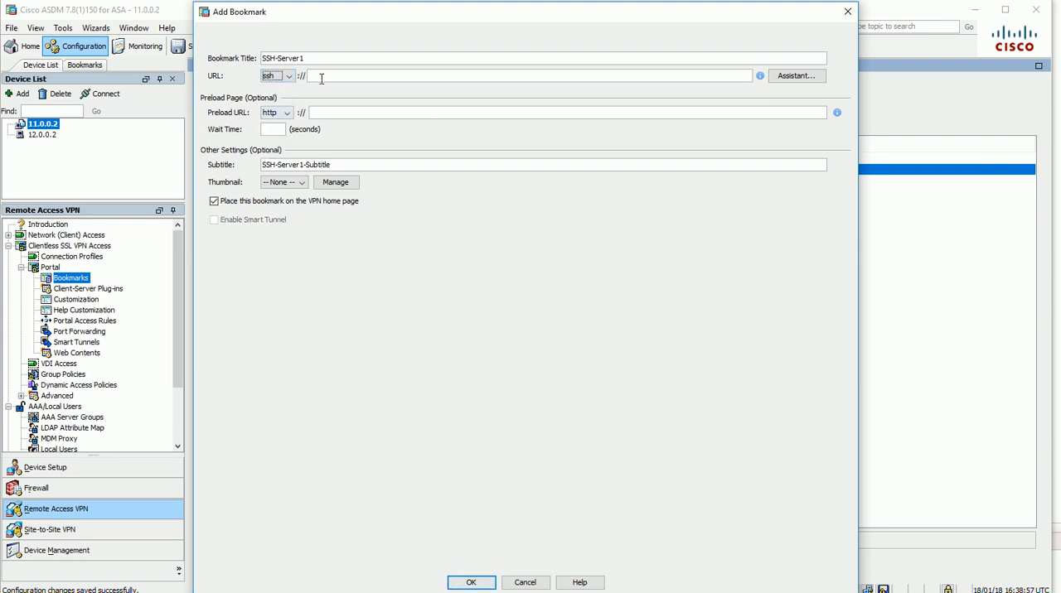
click(580, 73)
click(480, 584)
Start another GET or POST bookmark titled SSH-Server2 with the URL ssh://10.1.1.4
click(651, 233)
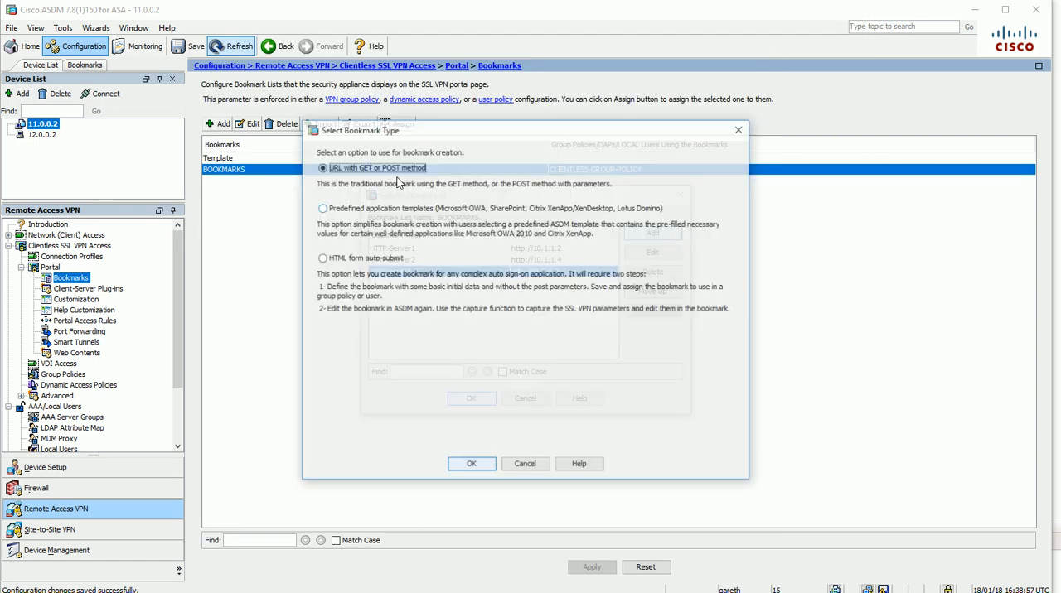
click(470, 467)
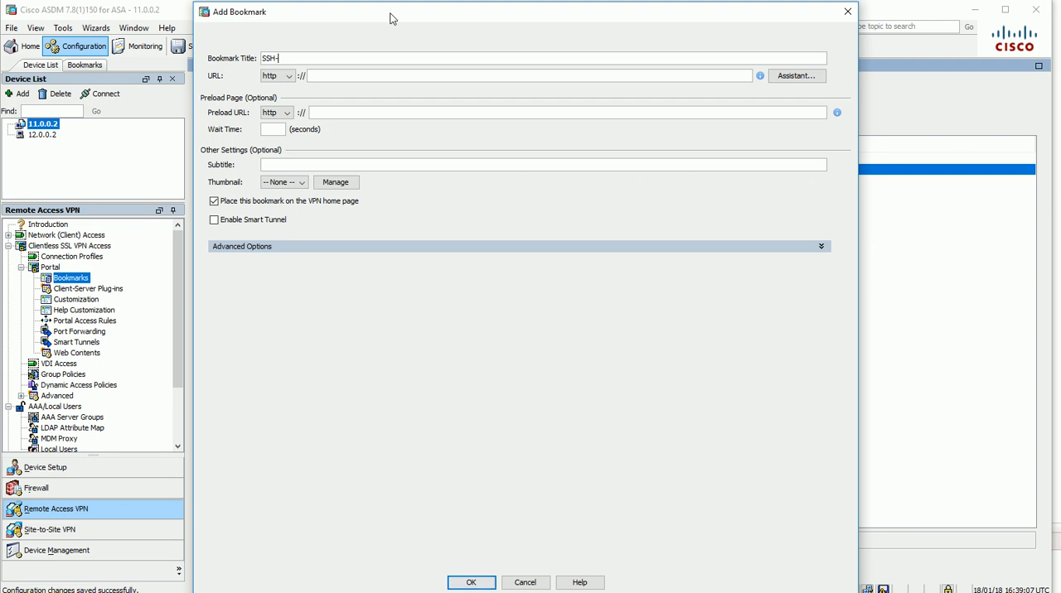
text(SSH-Server2)
key(Tab)
click(278, 76)
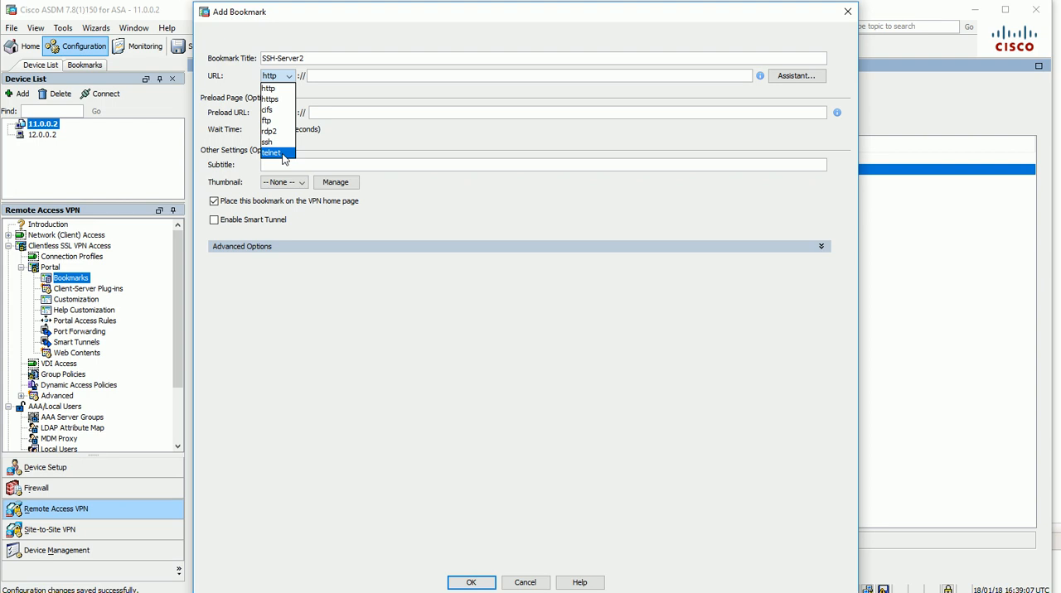
click(273, 153)
click(278, 75)
click(269, 142)
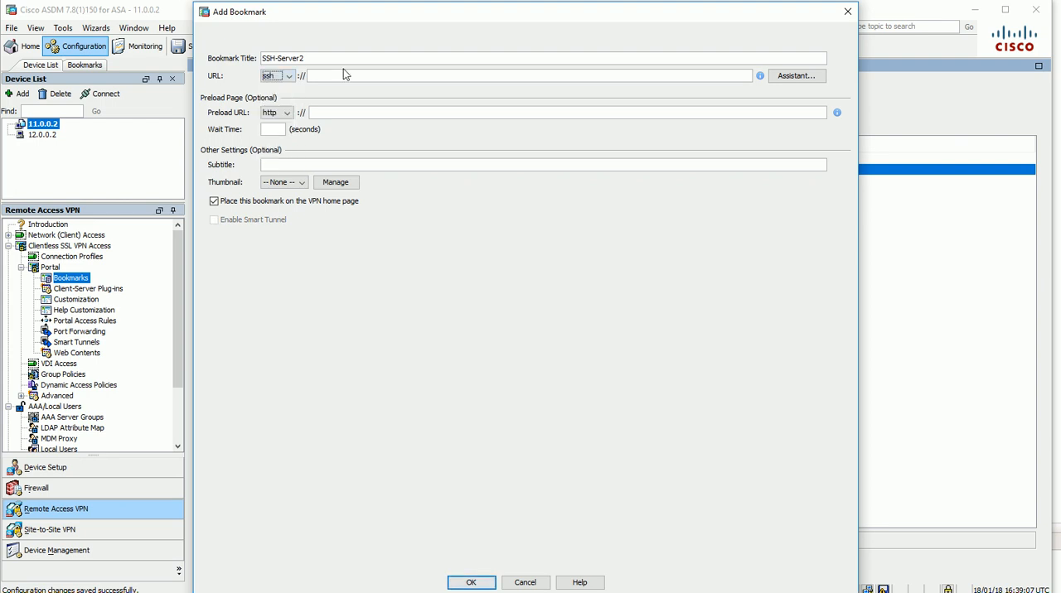
click(346, 76)
text(10.1.1.4)
Set the SSH-Server2 bookmark's subtitle to SSH-Server2-Subtitle and save the bookmark to the list
drag(326, 56, 154, 47)
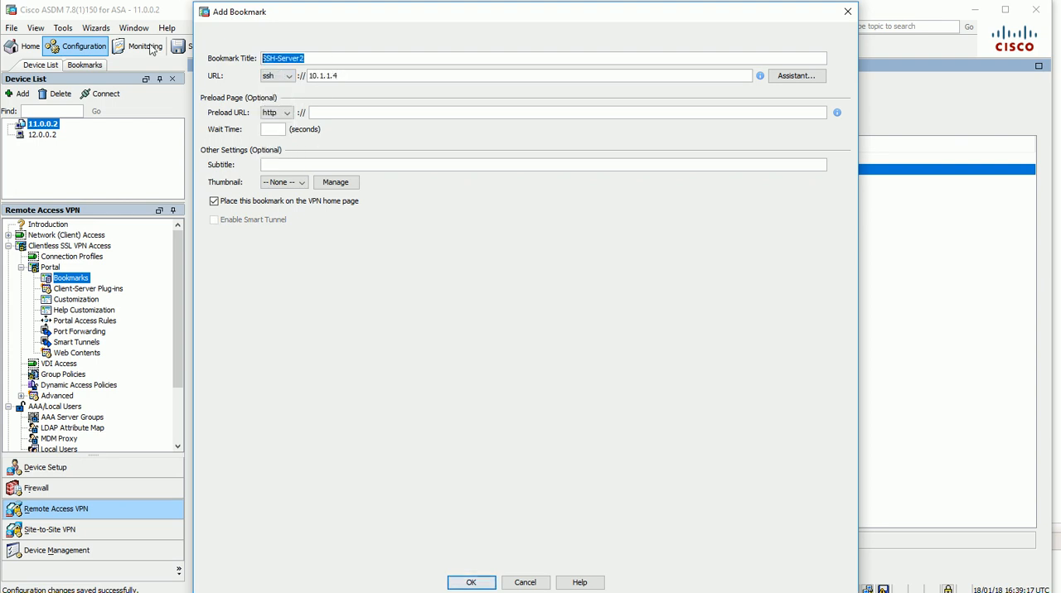
key(ctrl+c)
click(279, 163)
key(ctrl+v)
text(-Subtitle)
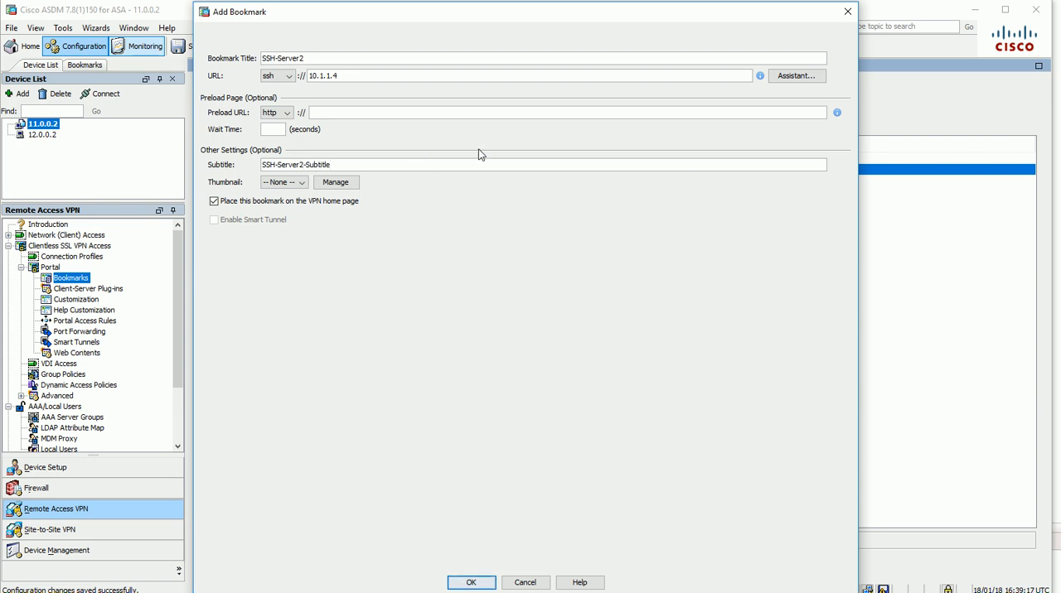
key(Return)
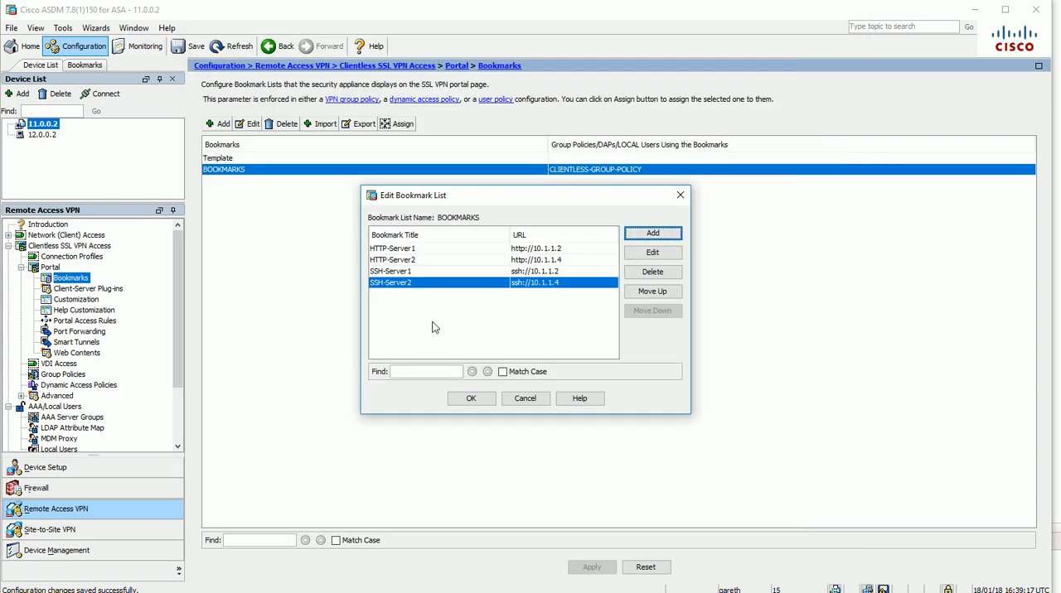
Start a GET or POST bookmark titled Telnet-Server1 and copy the title into its subtitle
click(655, 233)
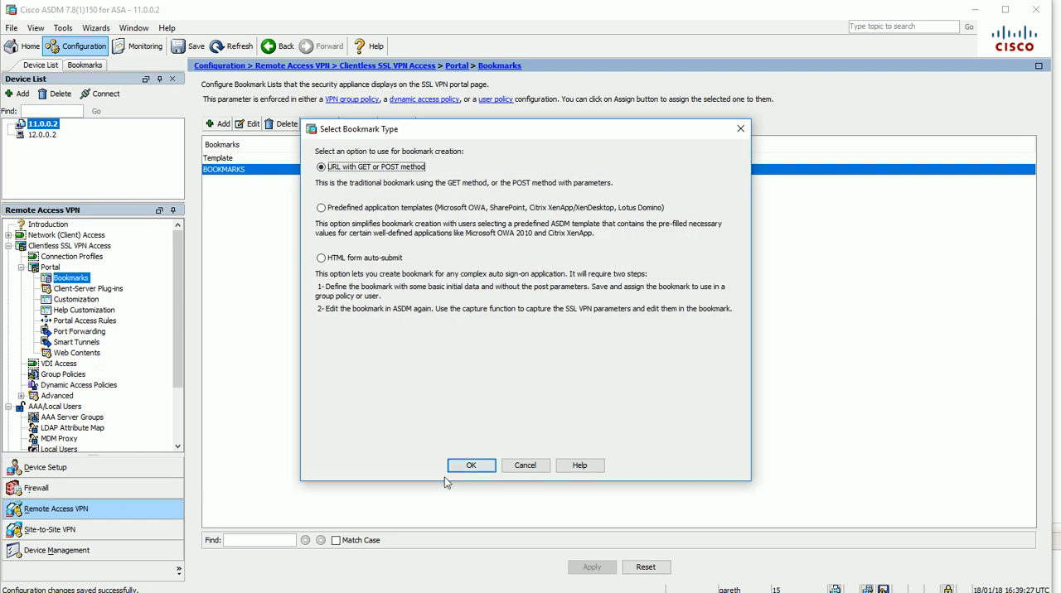
click(469, 465)
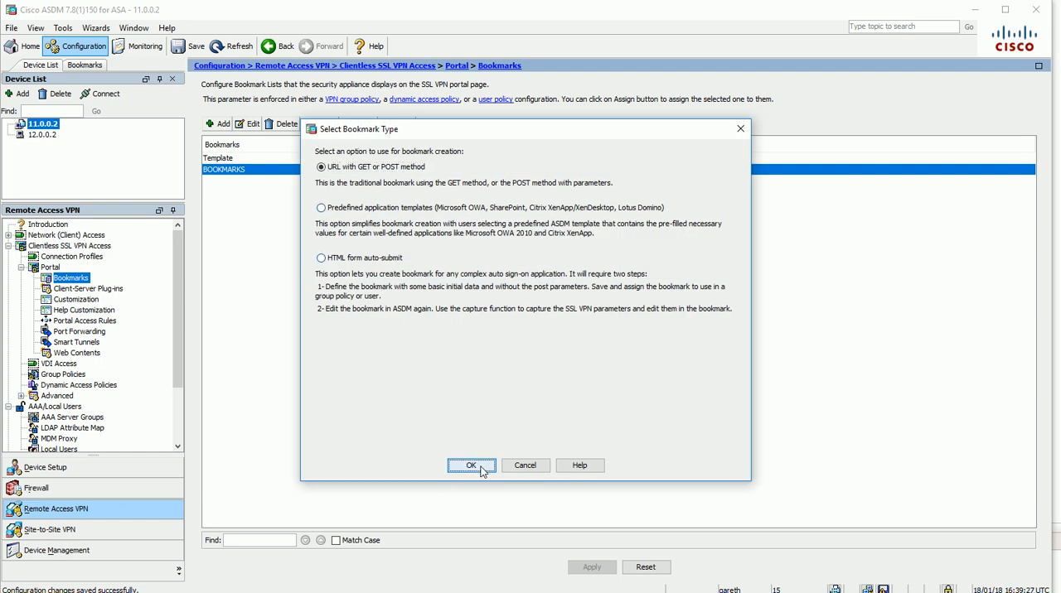
text(Telnet)
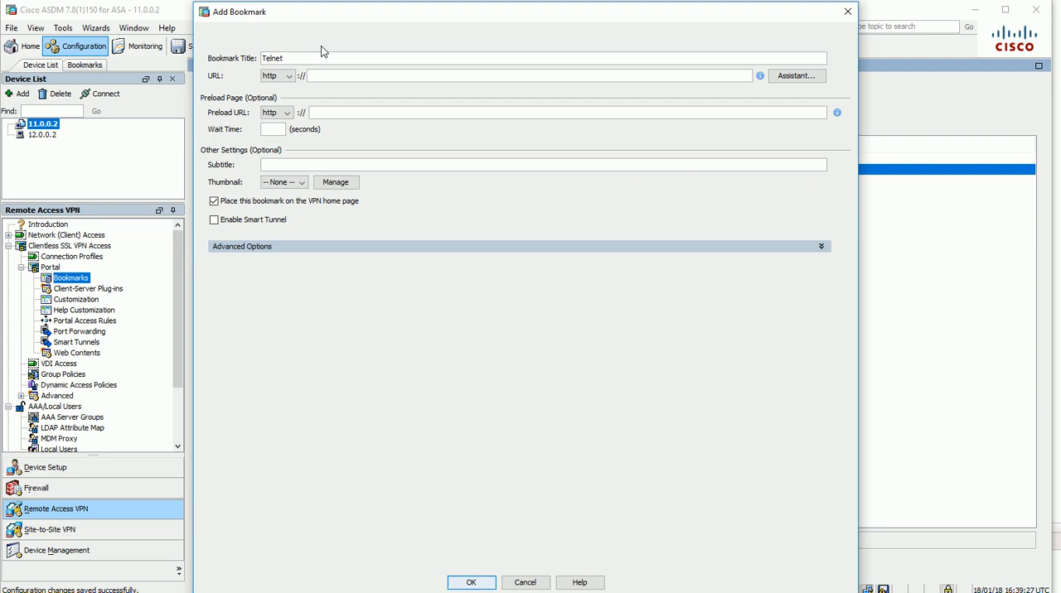
text(-Server1)
drag(341, 58, 206, 58)
key(ctrl+c)
click(298, 164)
key(ctrl+v)
Set the Telnet-Server1 bookmark's URL to telnet://10.1.1.2, extend its subtitle, and save the bookmark to the list
click(282, 76)
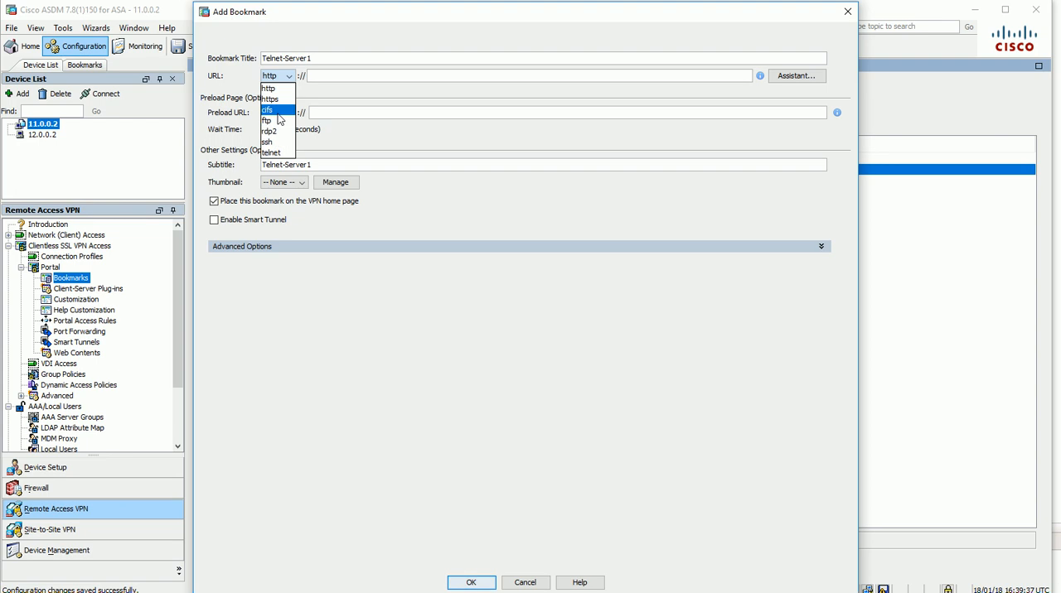
click(271, 153)
click(404, 77)
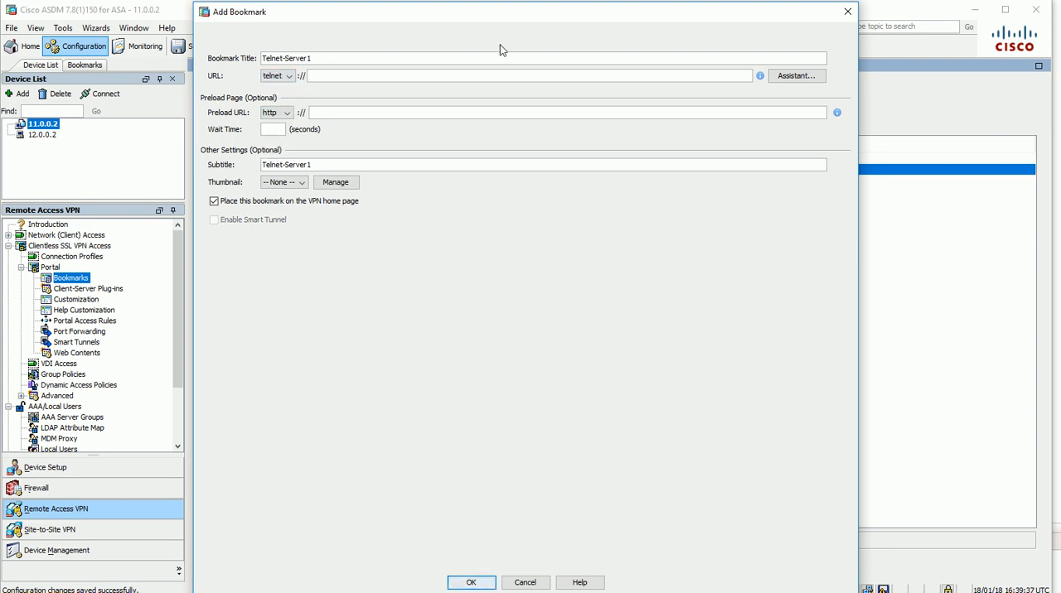
text(10.1.1.2)
text(ubitle)
click(471, 583)
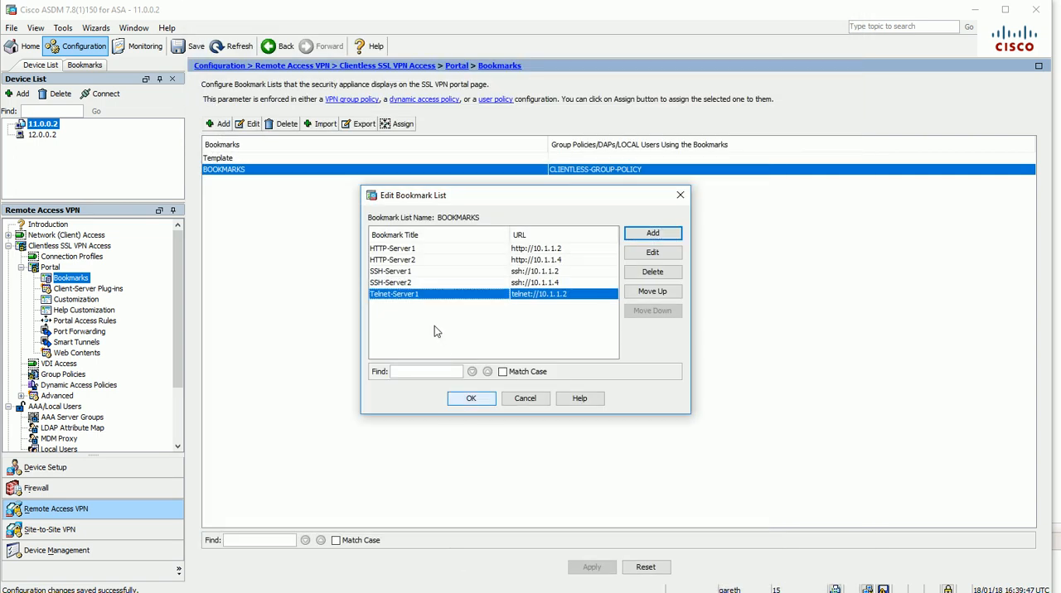
Start another GET or POST bookmark in the BOOKMARKS list and title it Telnet-Server2
click(653, 234)
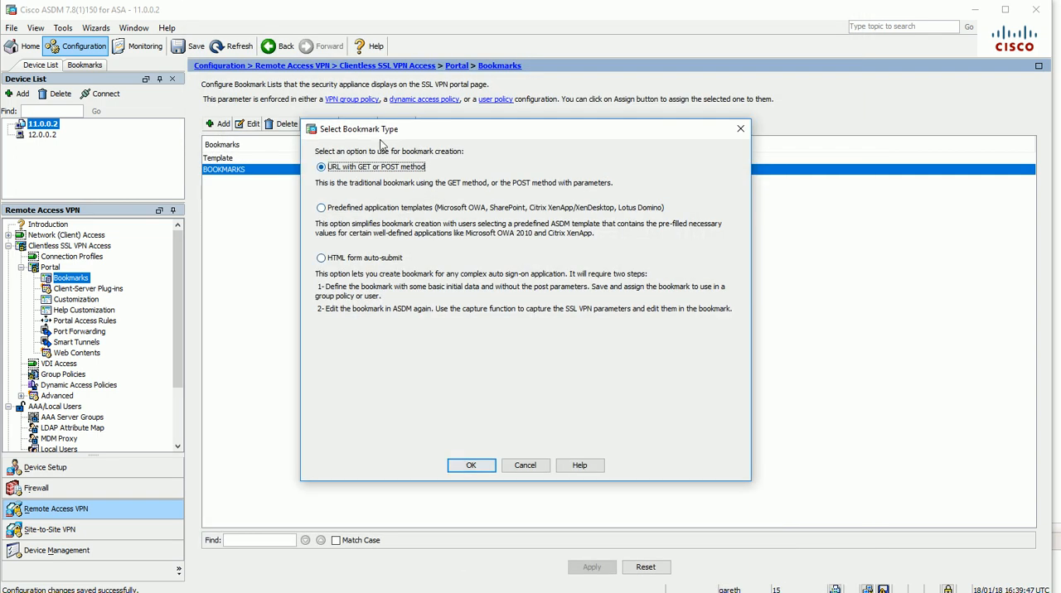
click(471, 465)
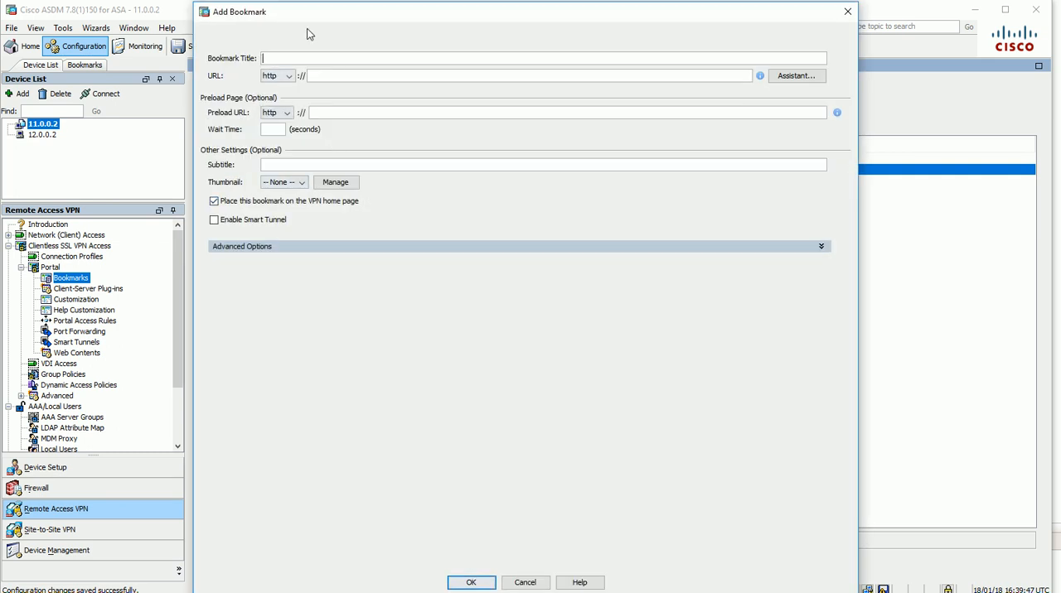
text(Tel)
drag(298, 21, 652, 50)
text(net)
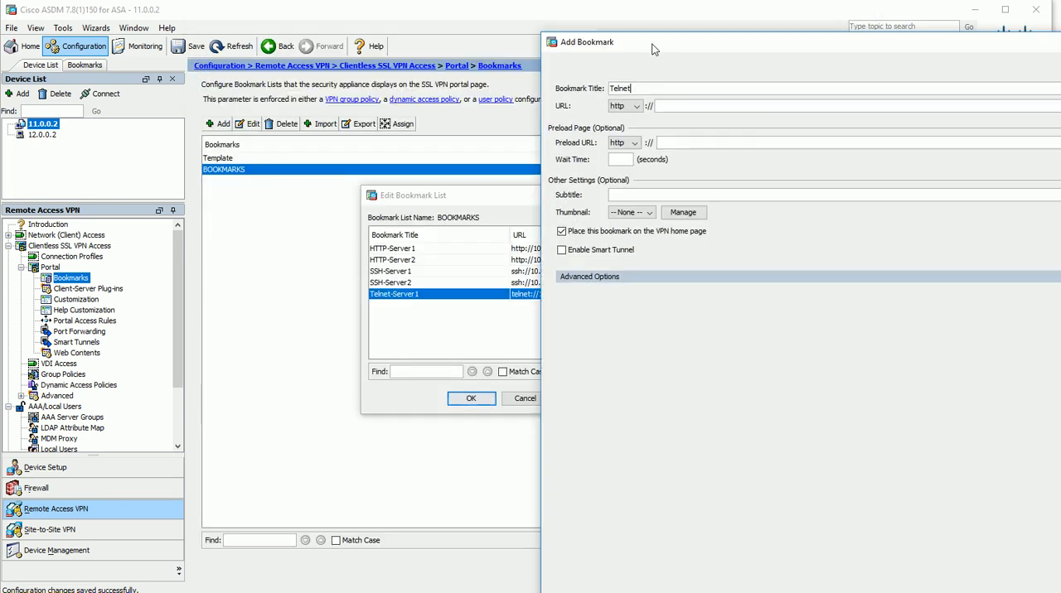
text(-Server2)
Copy the Telnet-Server2 bookmark's title into its subtitle and extend it to Telnet-Server2-Subtitle
key(ctrl+a)
key(ctrl+c)
click(630, 195)
key(ctrl+v)
text(-Subtitle)
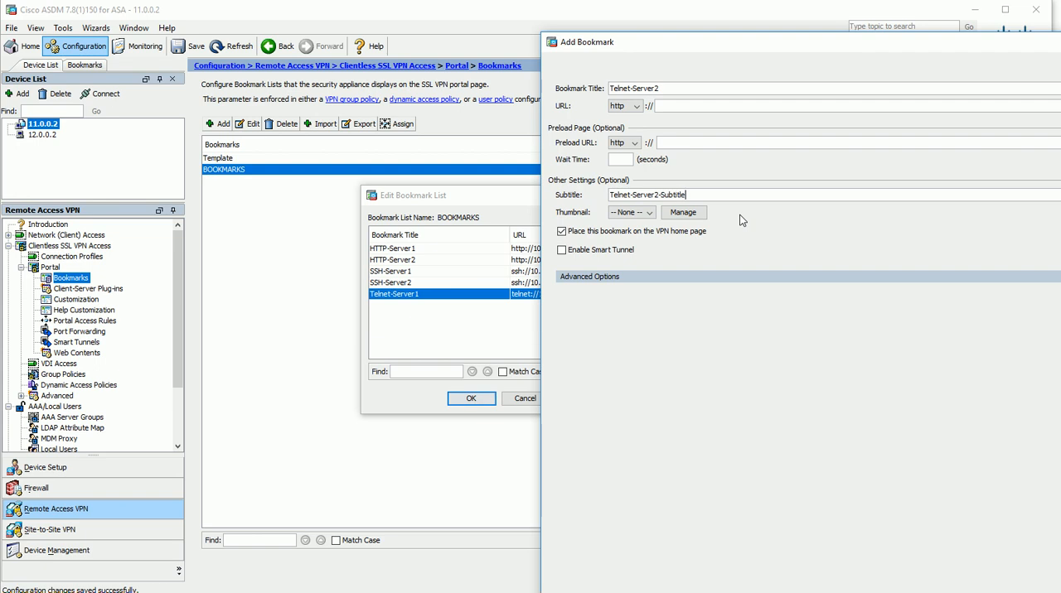
Set the Telnet-Server2 bookmark's URL to telnet://10.1.1.4 and save the bookmark to the list
click(638, 106)
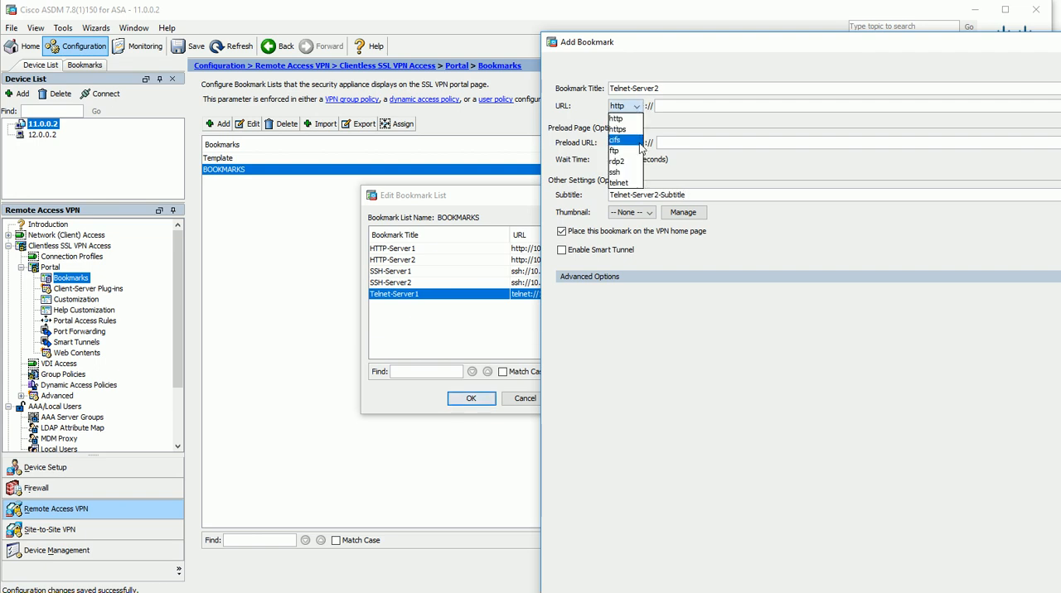
click(623, 184)
text(10.1.1.4)
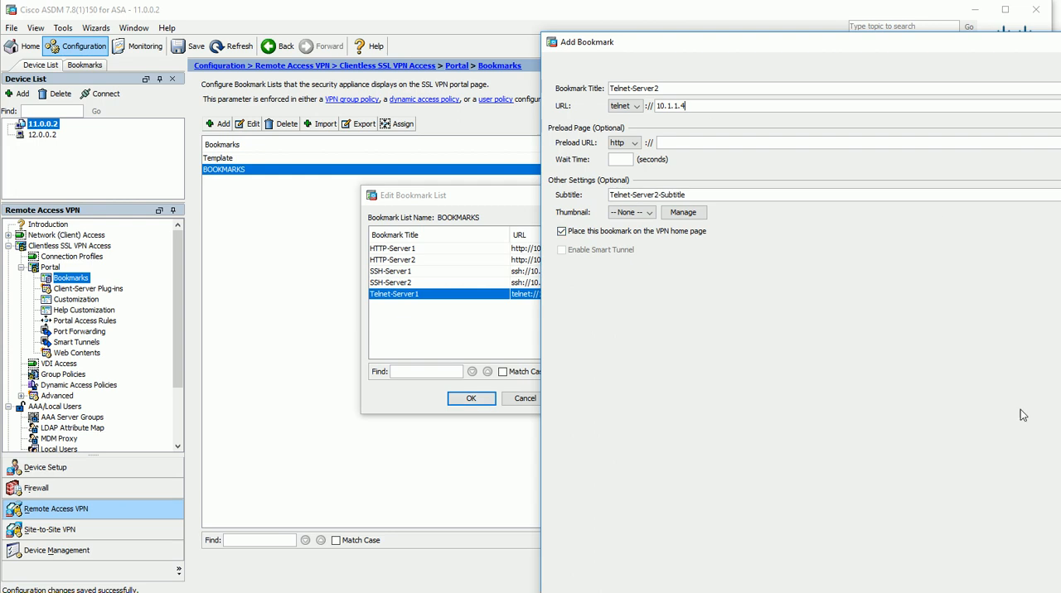
drag(765, 41, 557, 0)
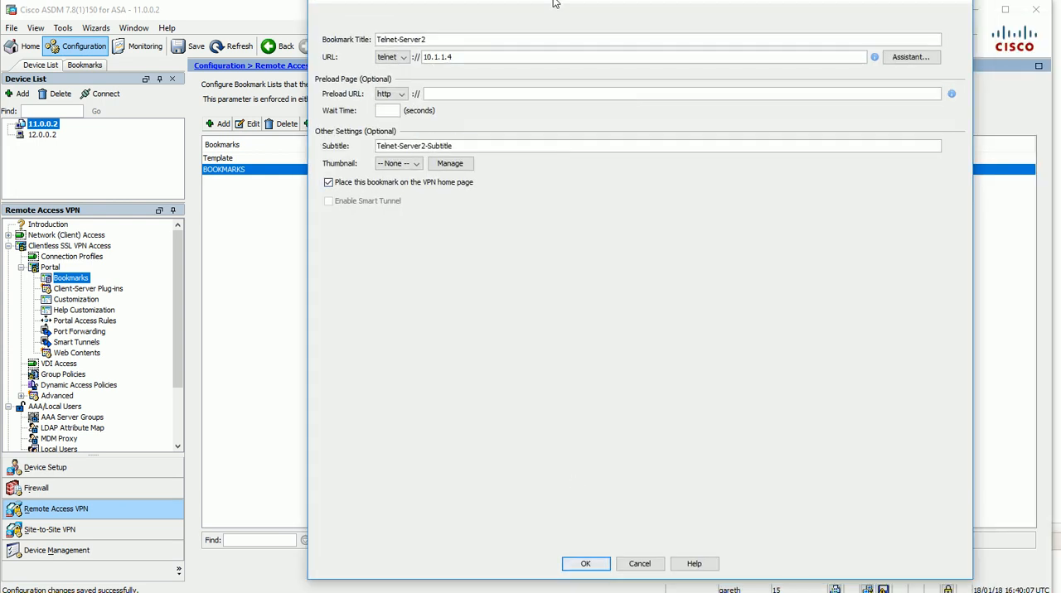
click(586, 563)
Save the edited BOOKMARKS list and send the change to the ASA
click(473, 402)
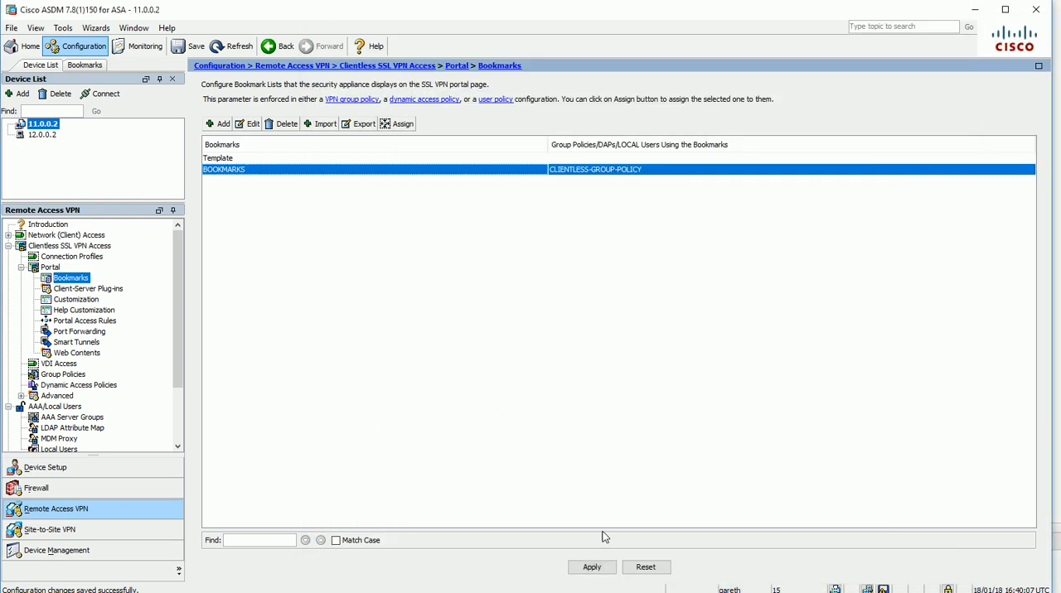
click(605, 567)
click(428, 436)
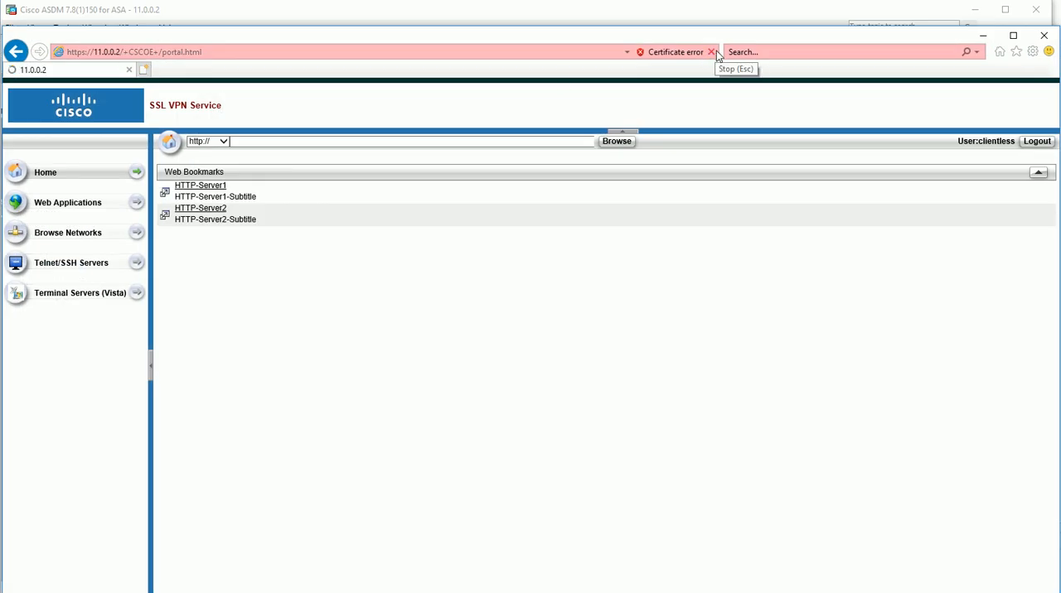
Switch to the browser, reload the SSL VPN portal home page, and examine the Telnet and SSH bookmarks
click(714, 51)
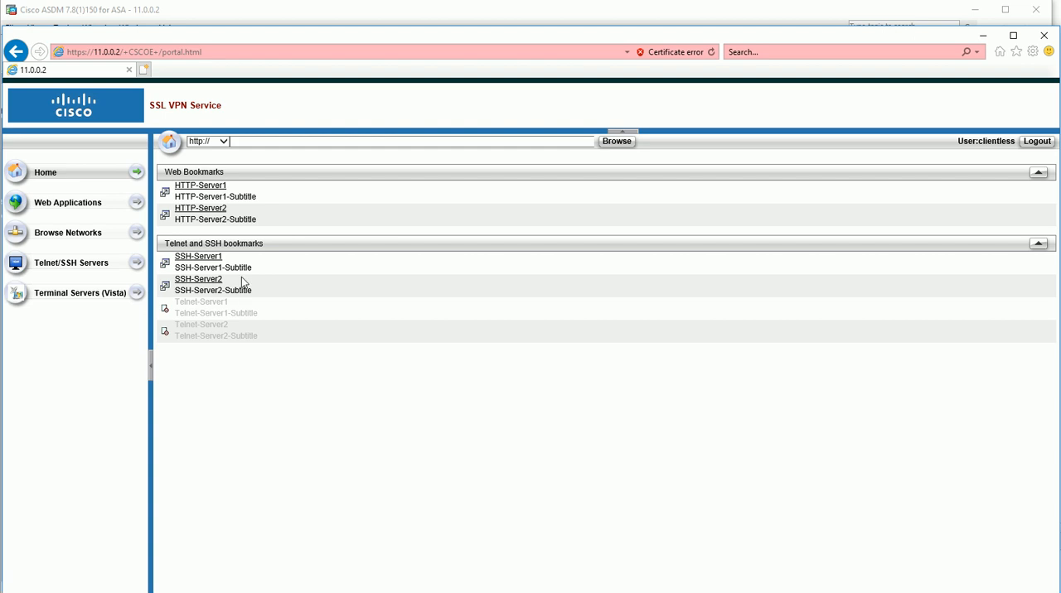
drag(275, 346, 173, 310)
click(323, 437)
Launch the SSH-Server1 bookmark, continue past the untrusted website warning, and accept the risk of running the Java applet
click(217, 259)
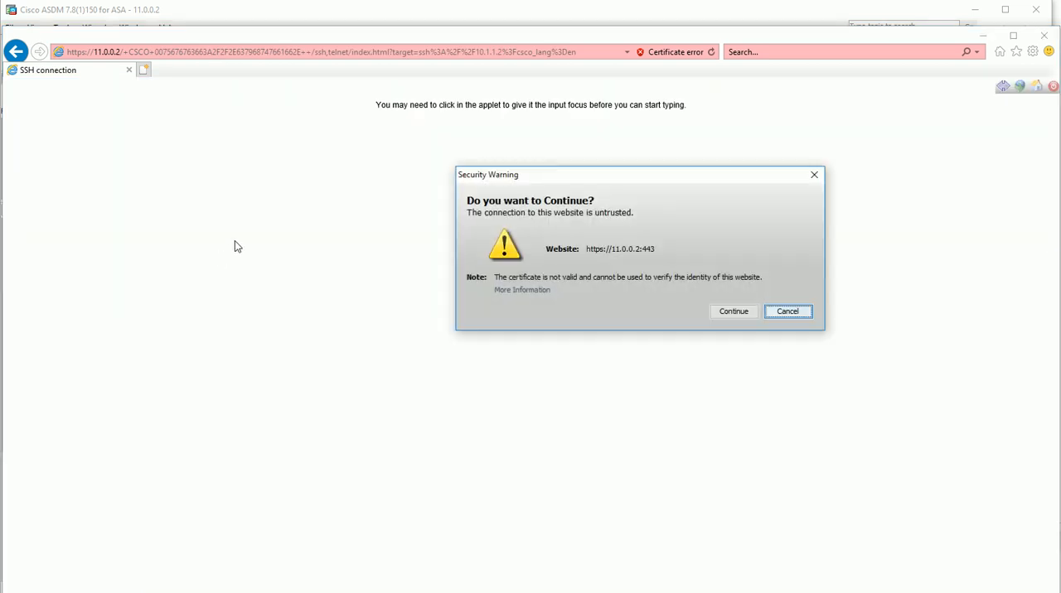
click(734, 311)
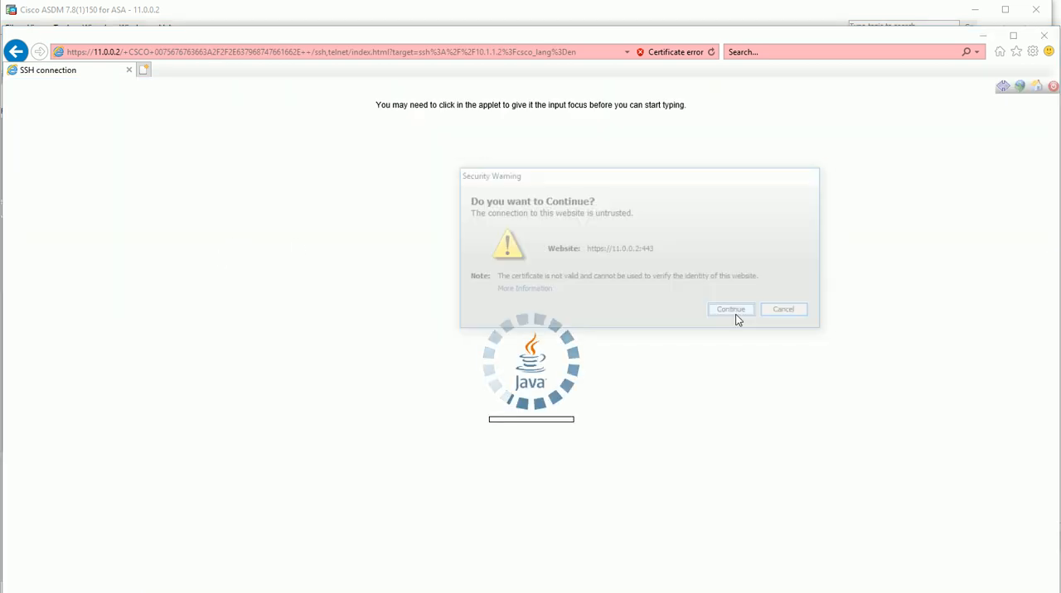
click(509, 351)
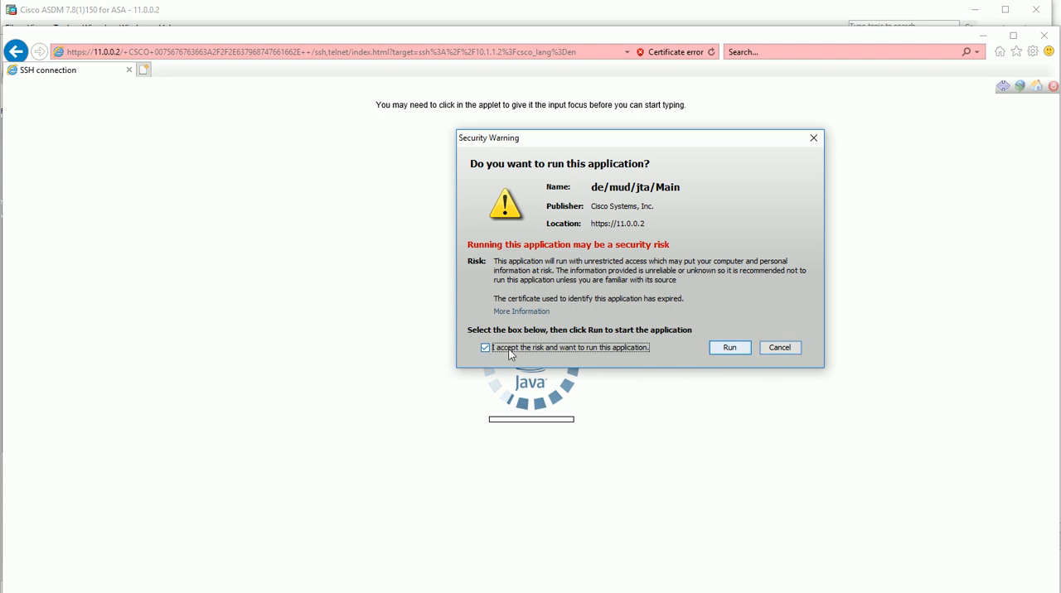
click(734, 348)
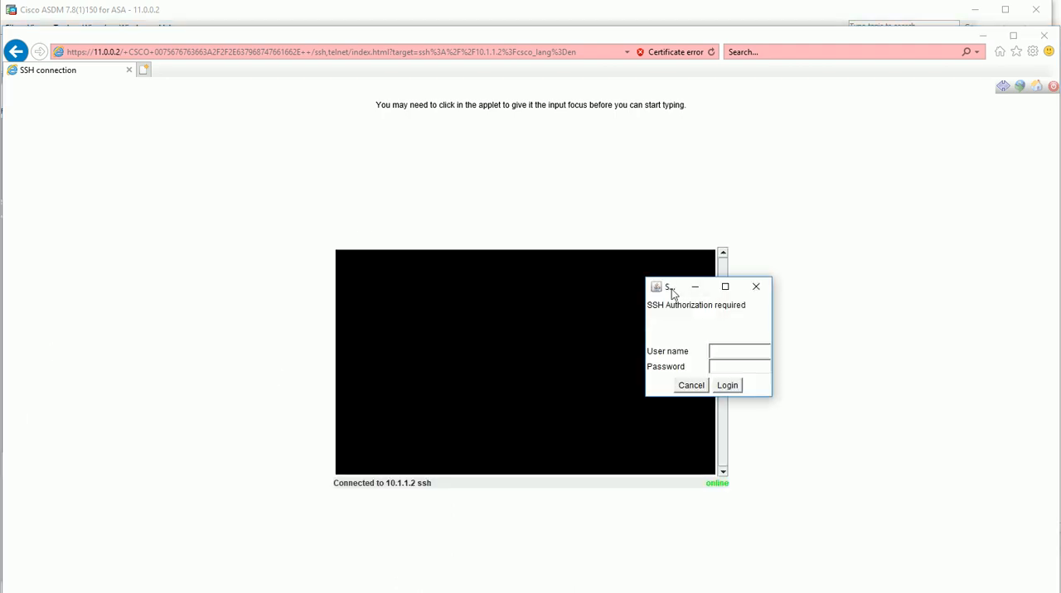
Widen the SSH authentication dialog over the terminal and log in with the account's user name and password
drag(676, 291, 440, 313)
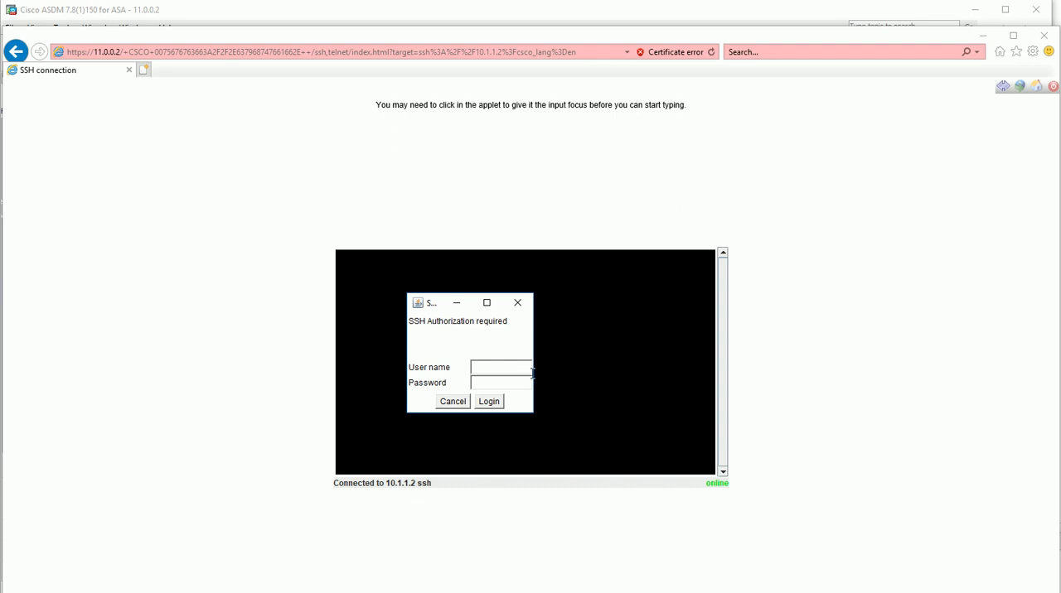
drag(533, 377, 672, 388)
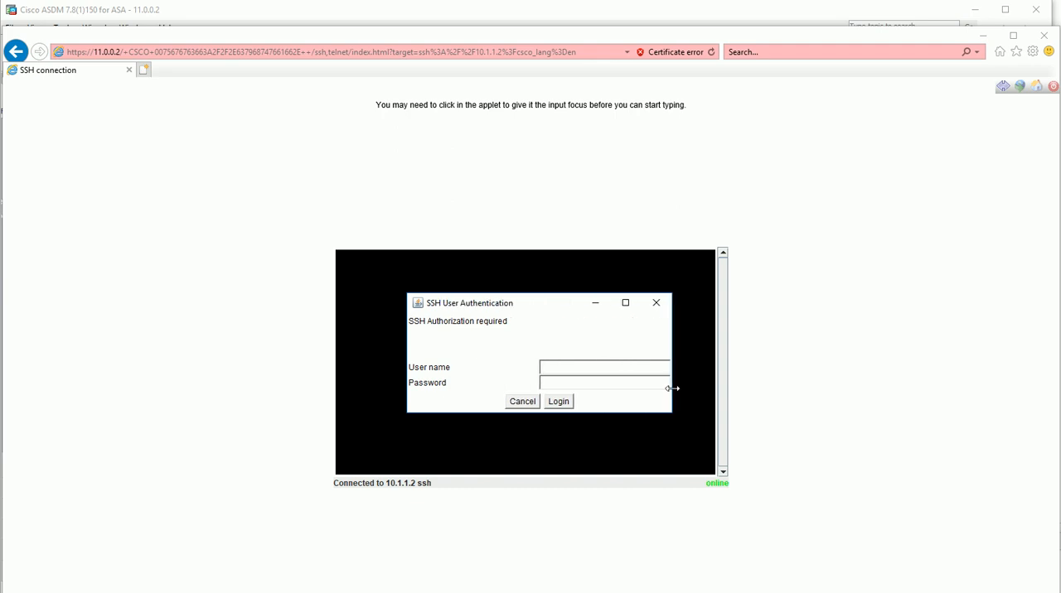
text(admin)
key(Return)
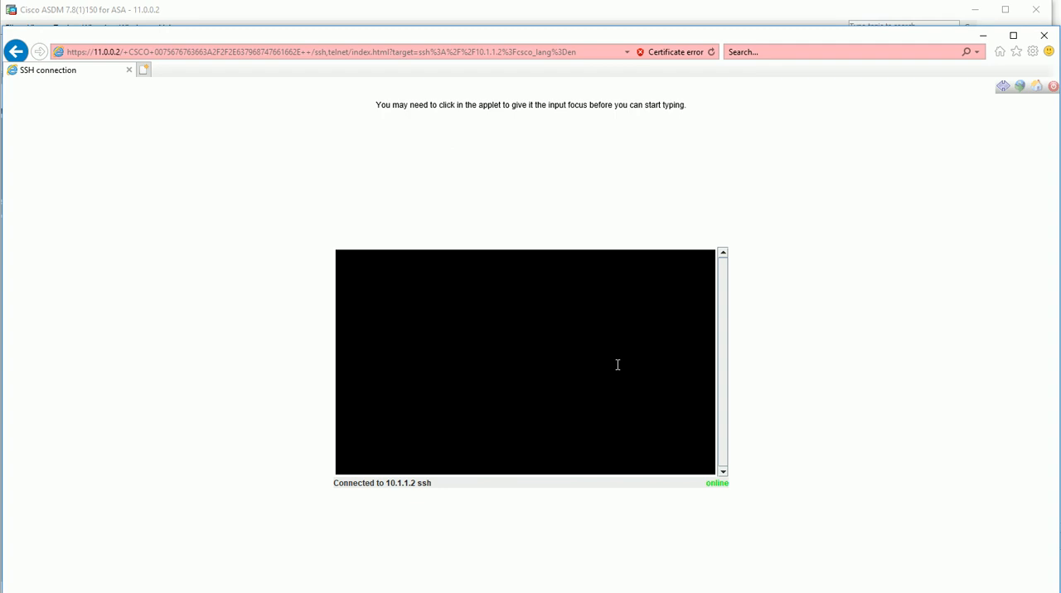
List the server's interfaces in the SSH session with the command sh ip int bri
key(Return)
key(Return)
key(Return)
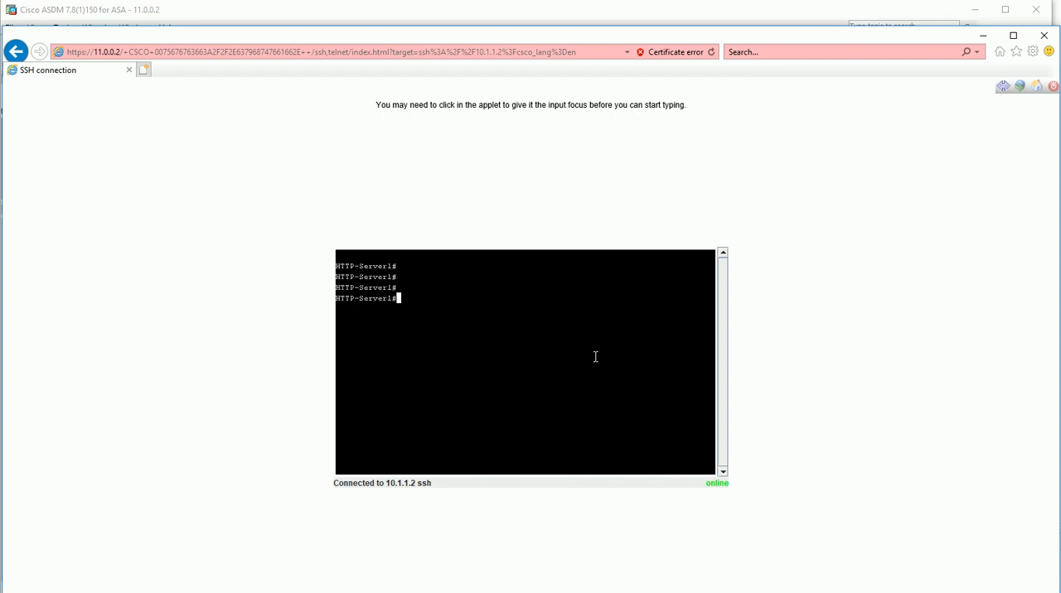
text(sh ip int bri)
key(Return)
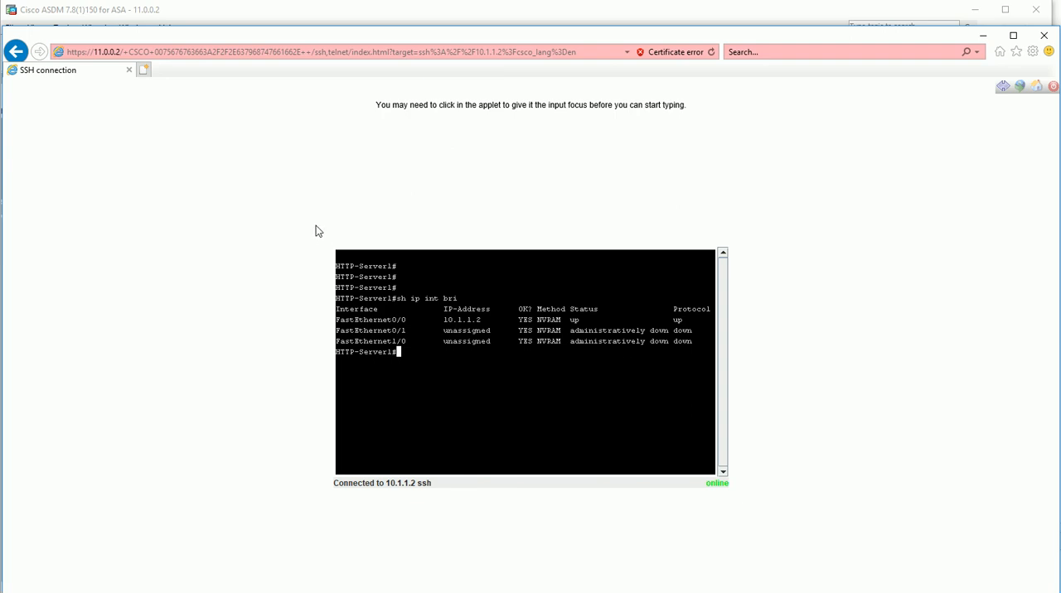
Exit the SSH session and return to the SSL VPN portal home page
text(exit)
key(Return)
click(1038, 89)
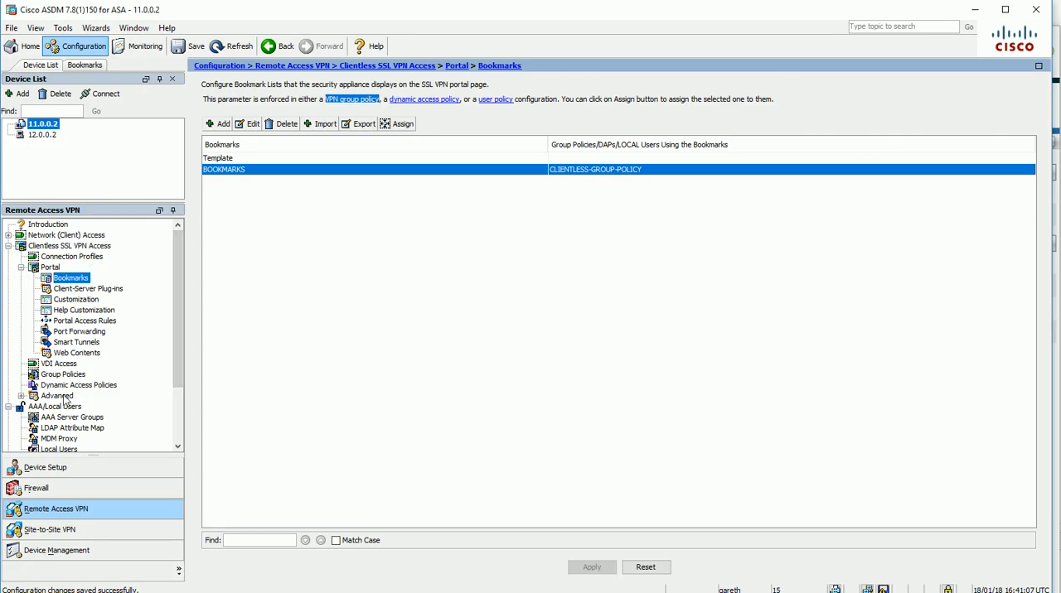
Switch to ASDM and add a permit entry for telnet://10.1.1.2 to WEB-ACL in the clientless Web ACLs
click(21, 267)
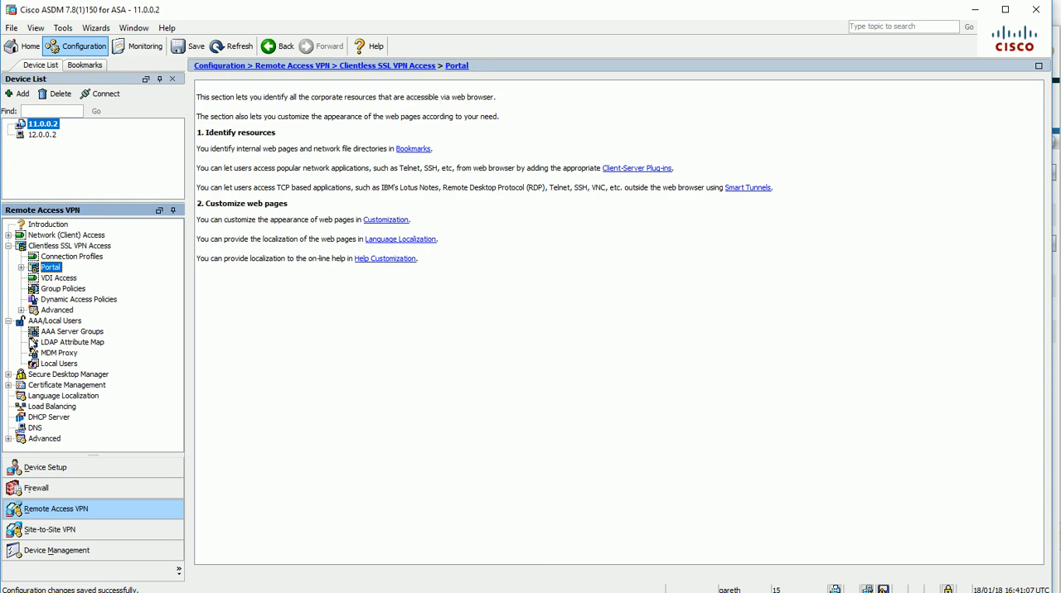
click(21, 310)
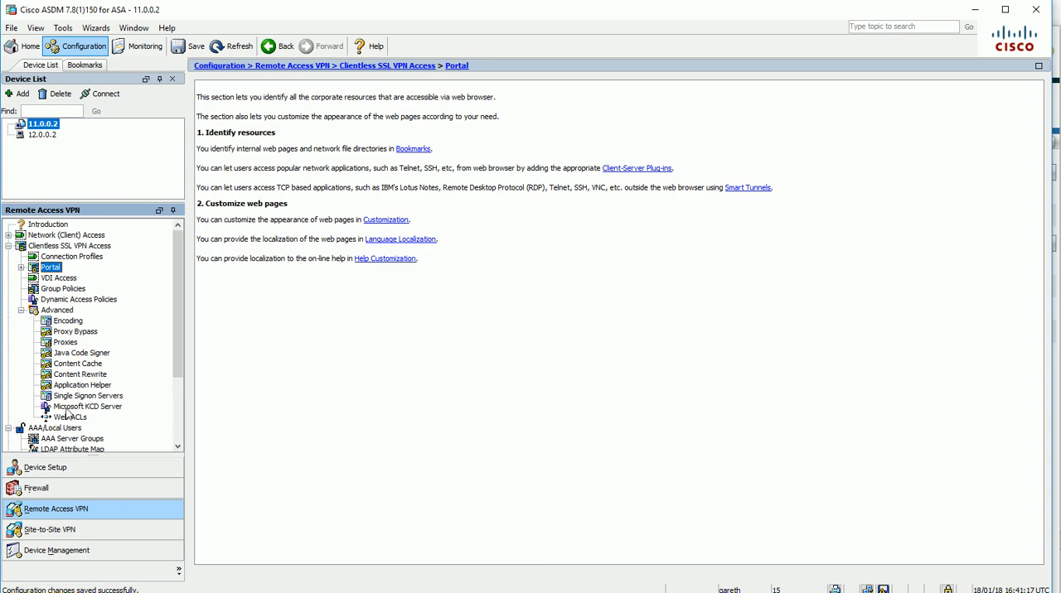
click(70, 417)
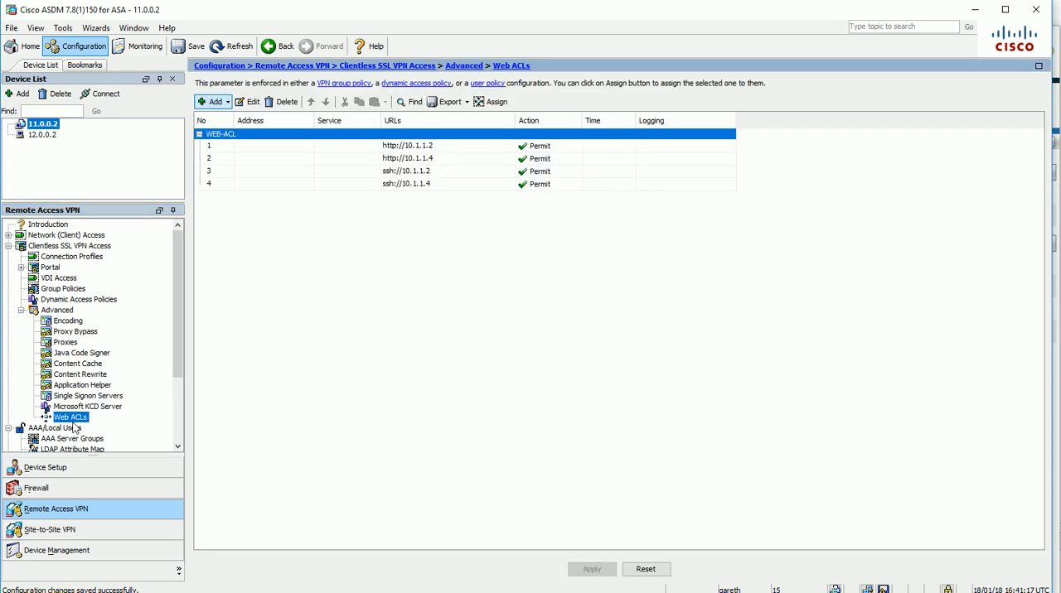
click(222, 103)
click(249, 132)
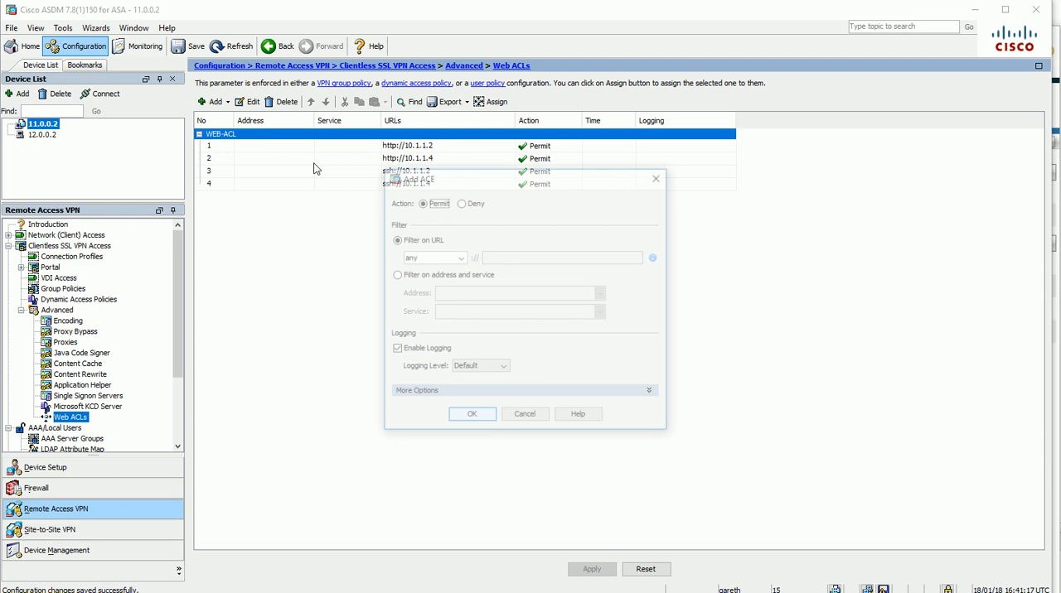
click(460, 258)
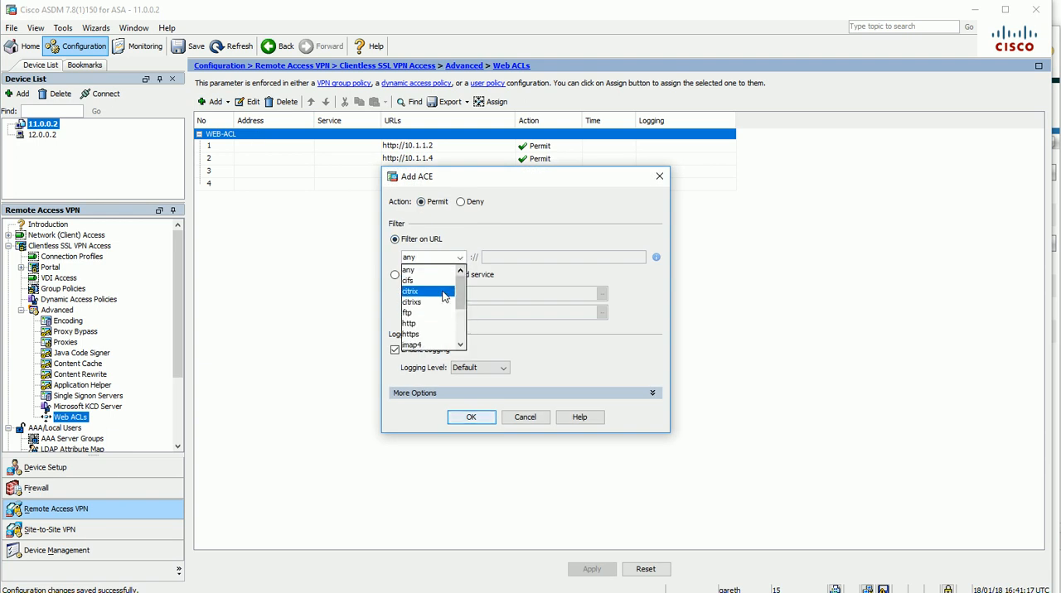
scroll(452, 296, down, 3)
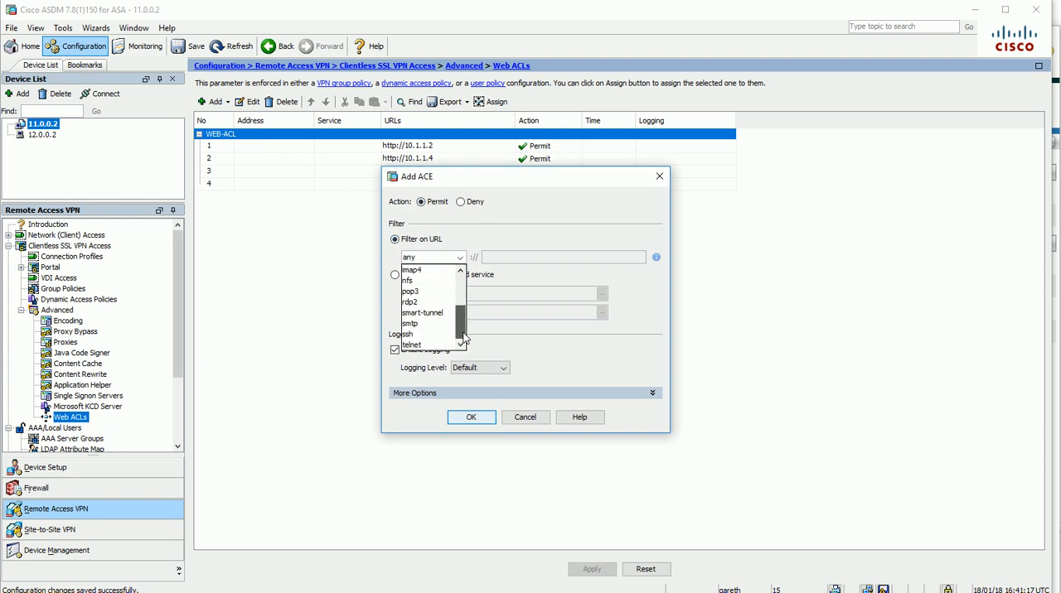
click(437, 347)
click(490, 258)
text(10)
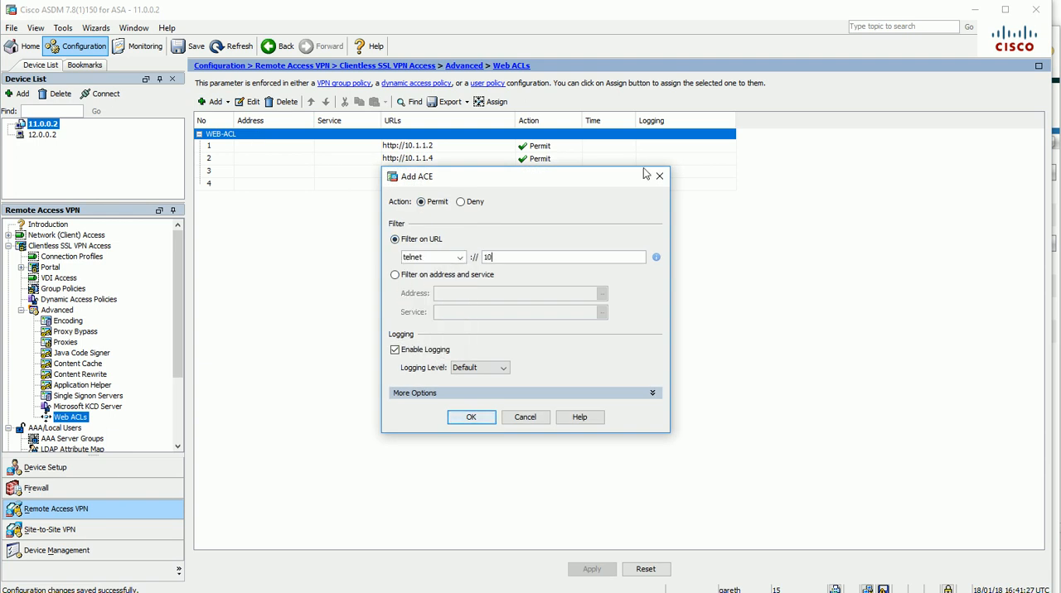
text(.1.1.2)
click(466, 418)
Add another permit entry to WEB-ACL, filtering on the URL telnet://10.1.1.4
click(212, 101)
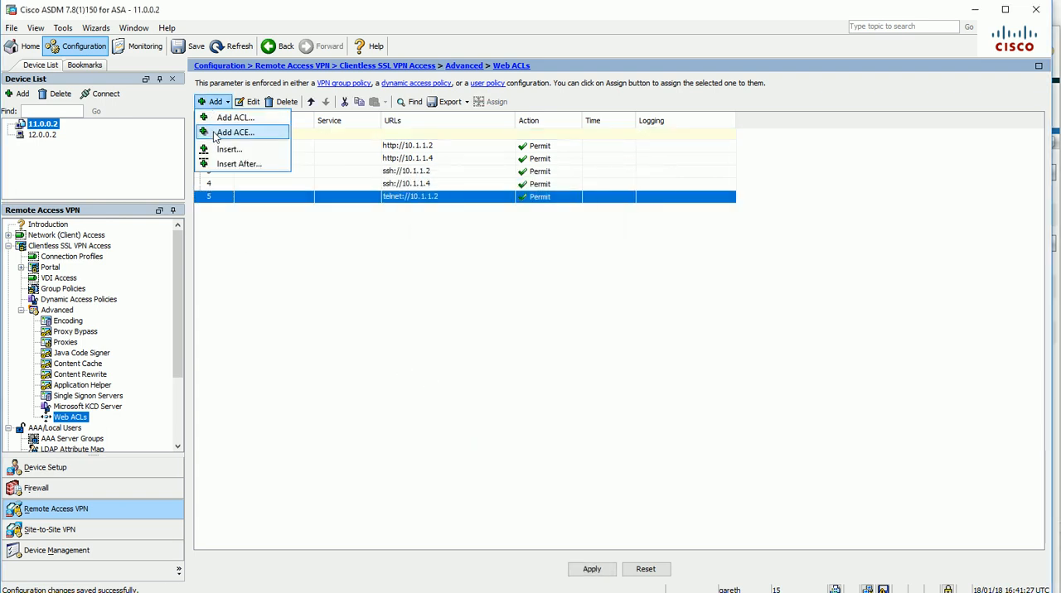
click(220, 133)
click(451, 258)
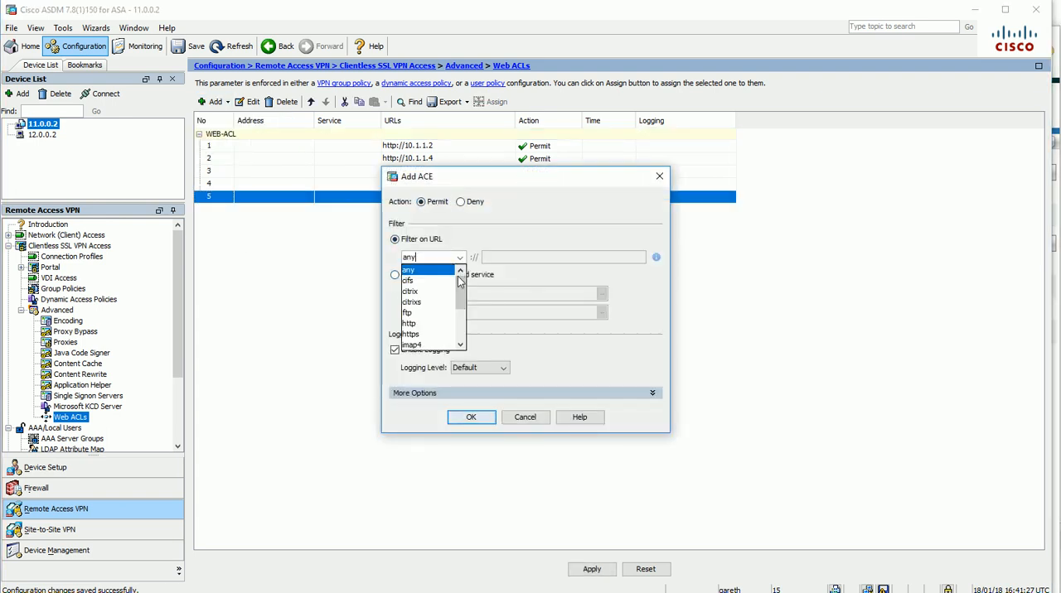
scroll(435, 324, down, 3)
click(441, 345)
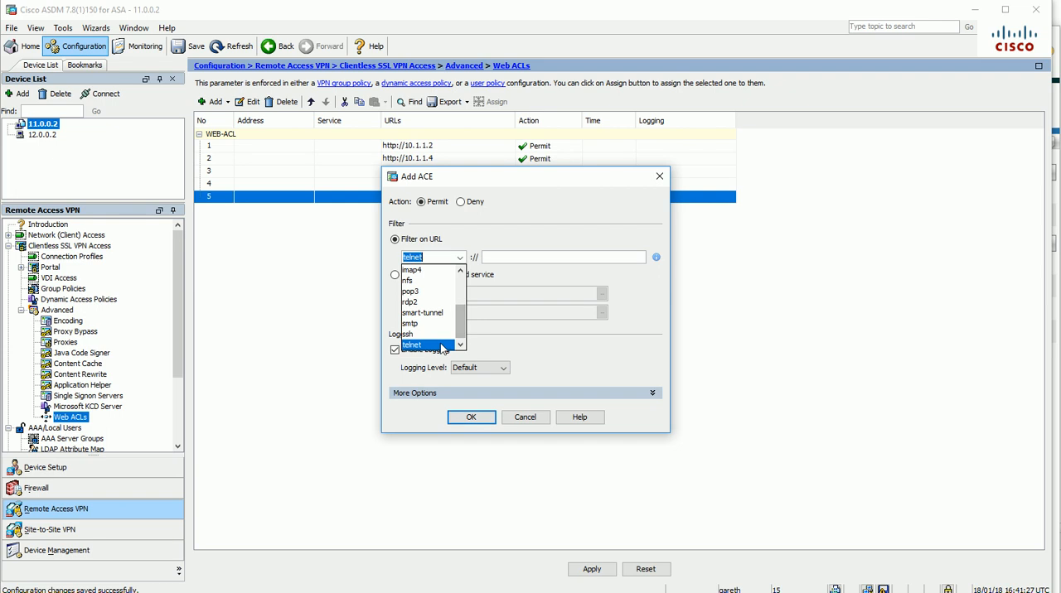
click(539, 258)
text(10.1.1.)
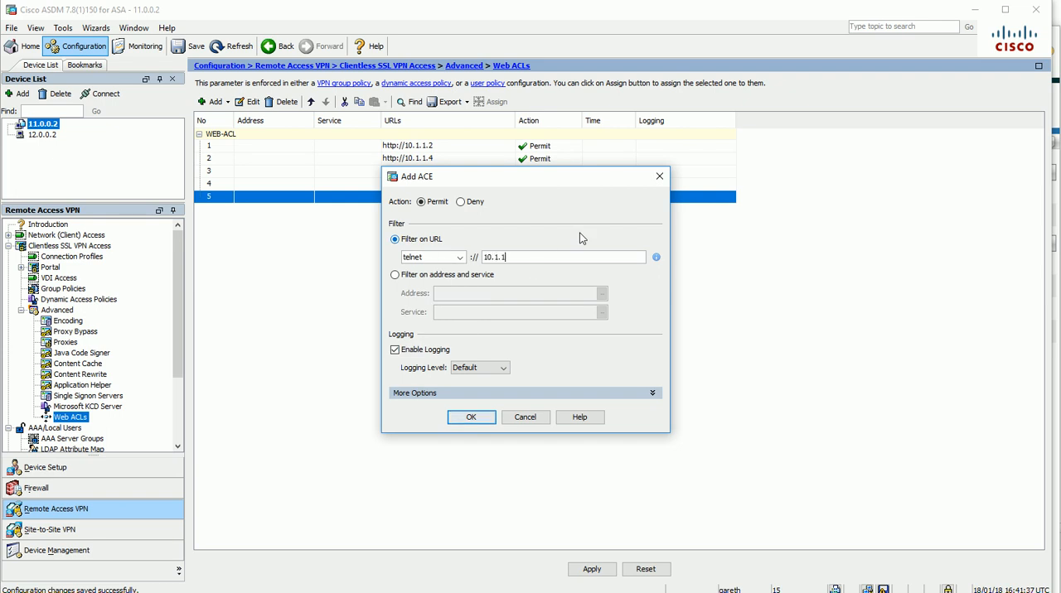
text(4)
click(469, 417)
Send the new web ACL entries to the ASA and reload the SSL VPN portal home page in the browser
click(592, 568)
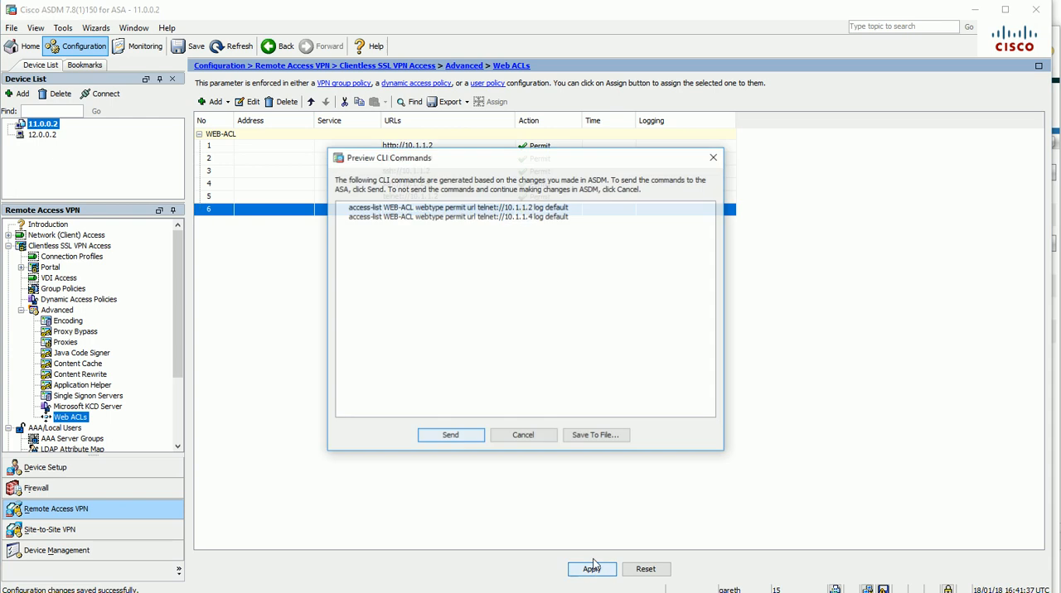
click(449, 437)
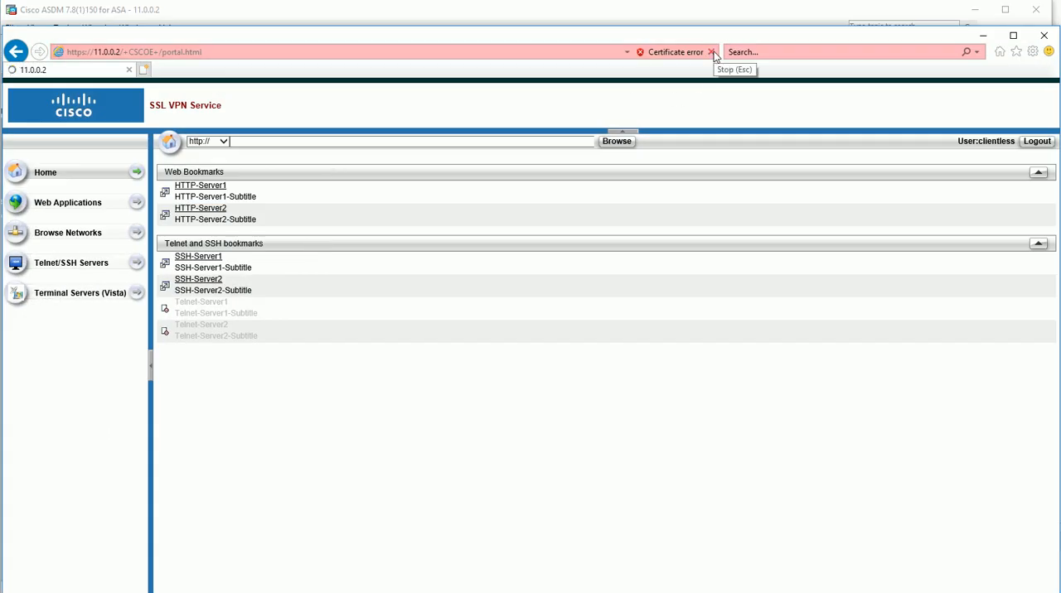
click(711, 53)
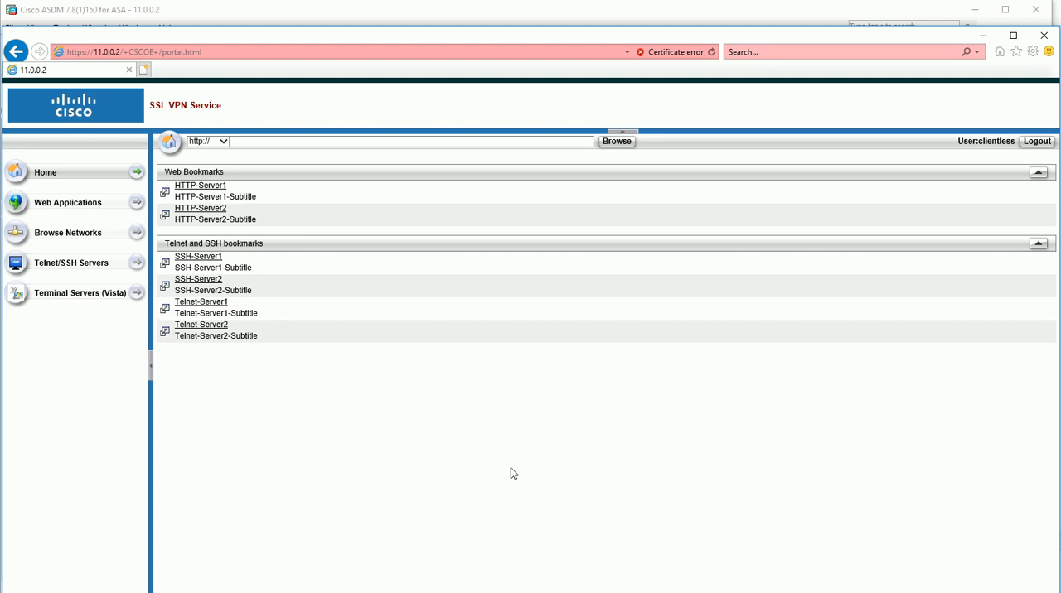
Switch to ASDM, review the imported client-server plug-ins, and open the portal's Smart Tunnels settings
click(404, 592)
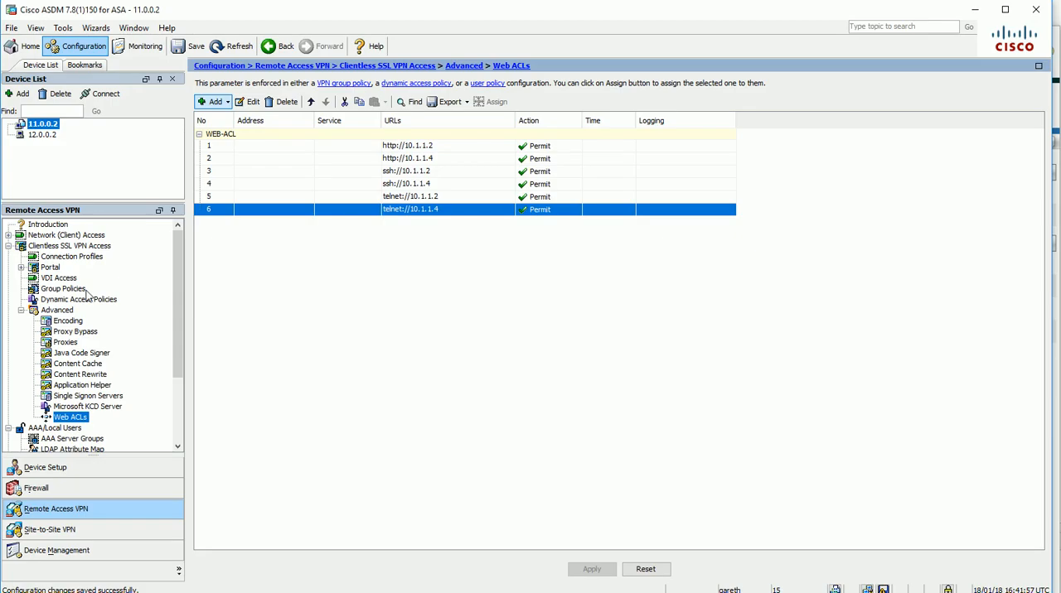
click(21, 310)
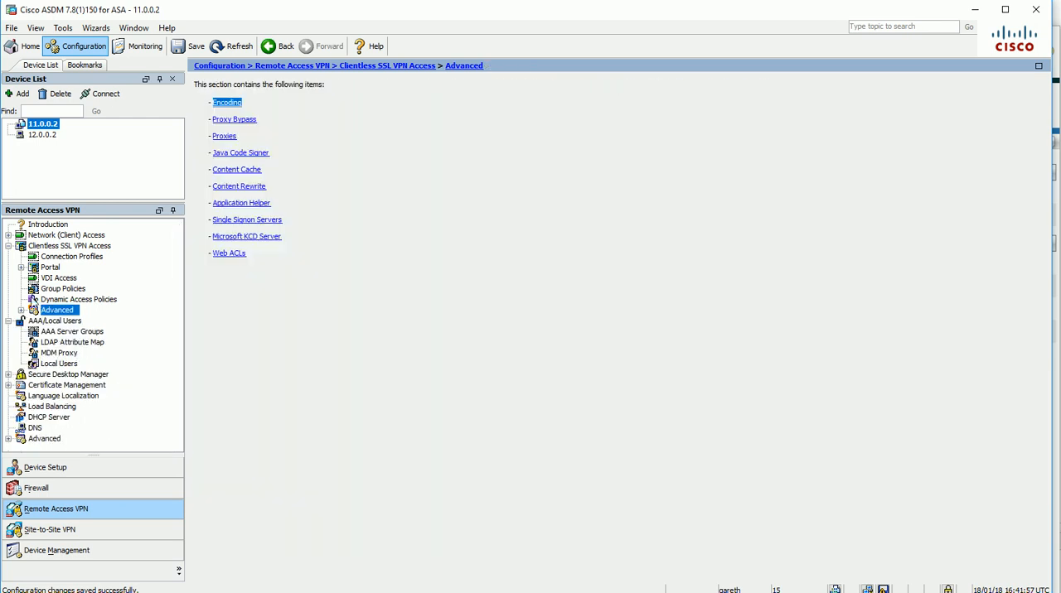
click(21, 267)
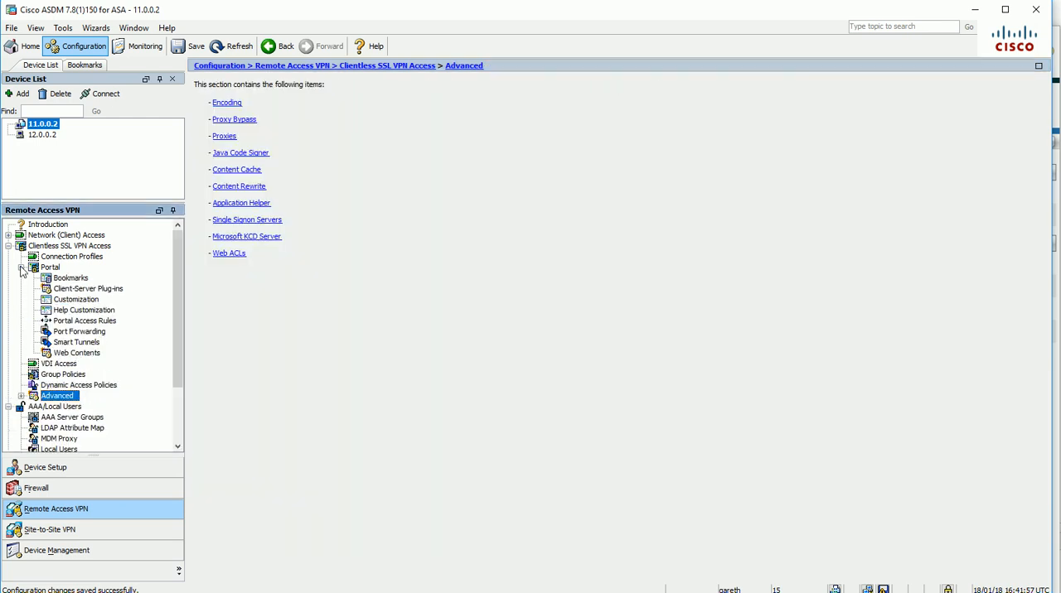
click(92, 289)
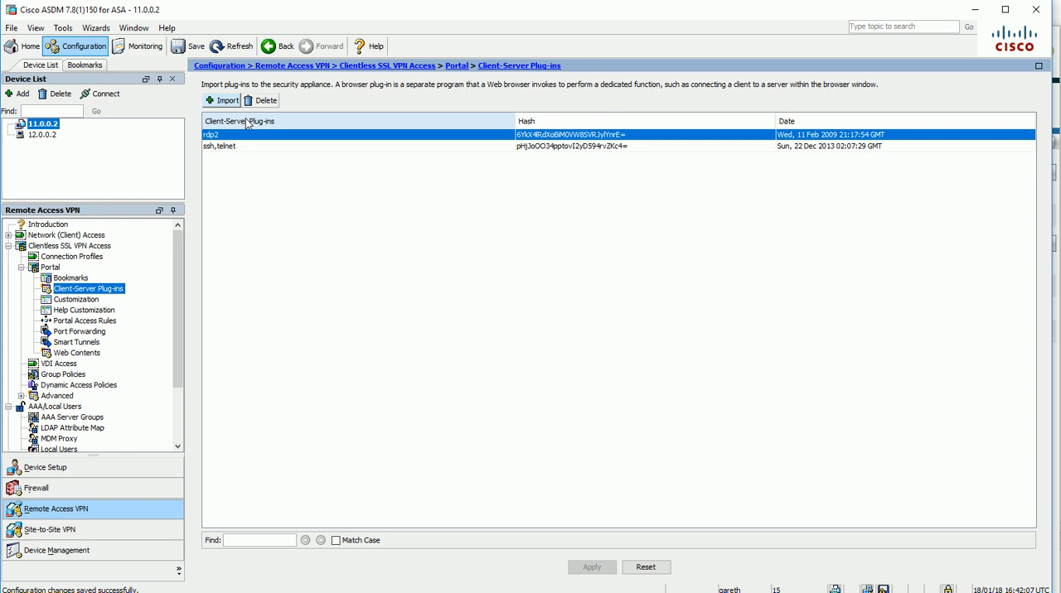
click(78, 342)
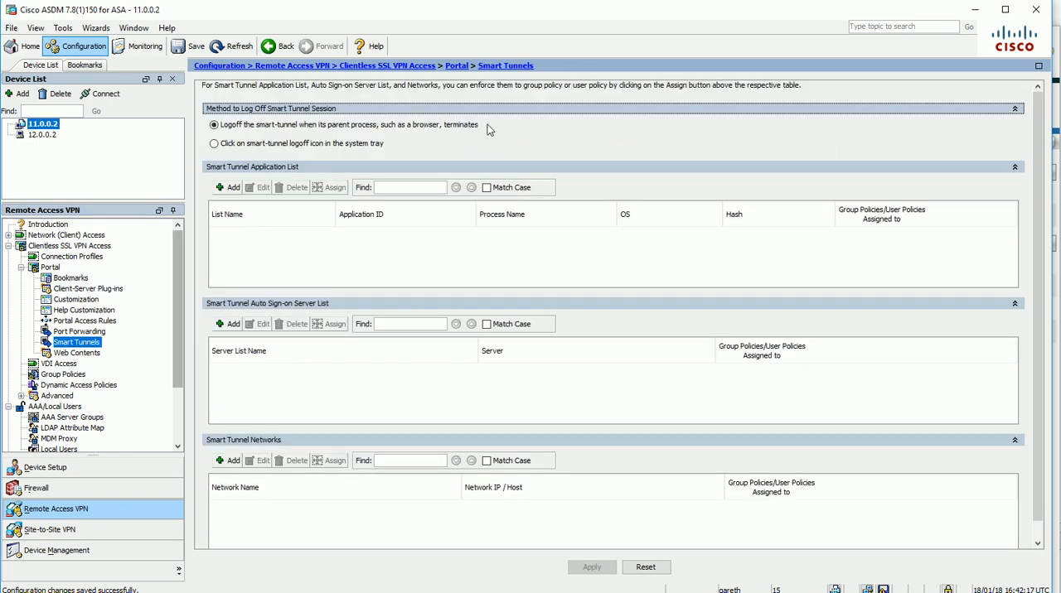
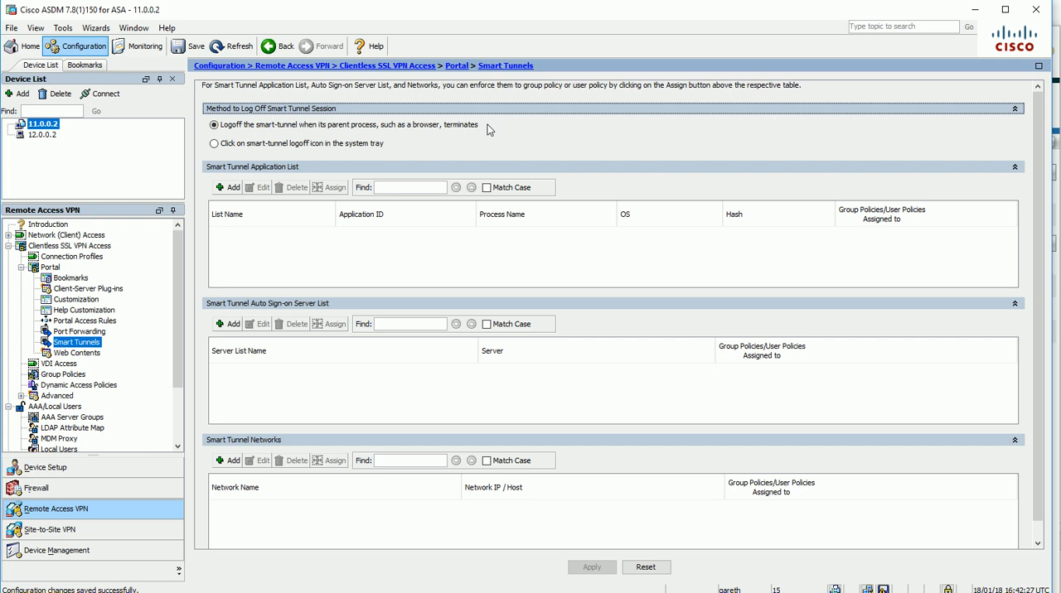
Check the ASA1 terminal session and ASDM's portal Port Forwarding settings, ending back on the Smart Tunnels settings
click(358, 592)
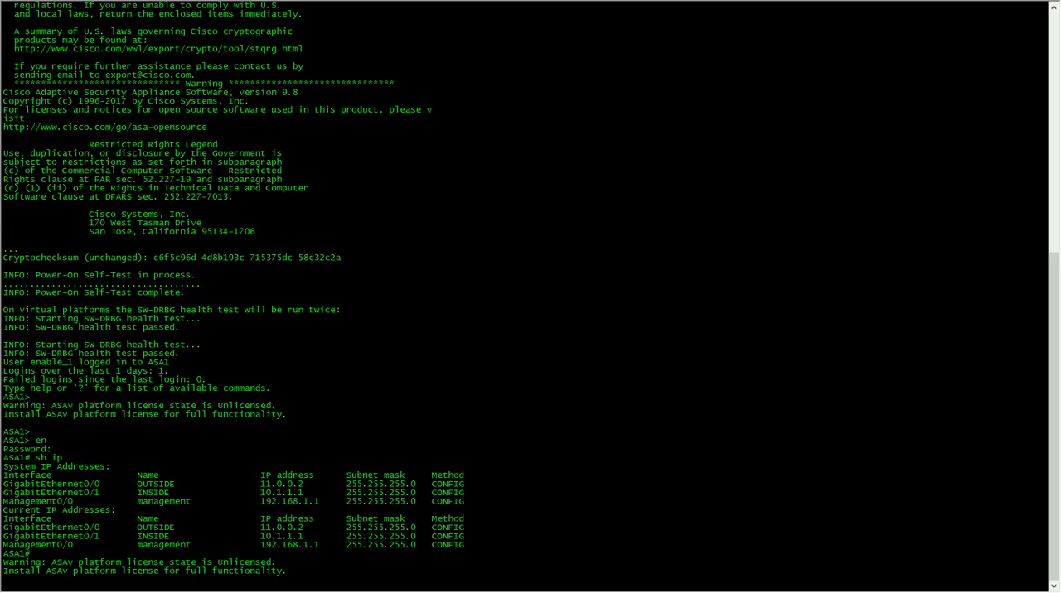
key(alt+Tab)
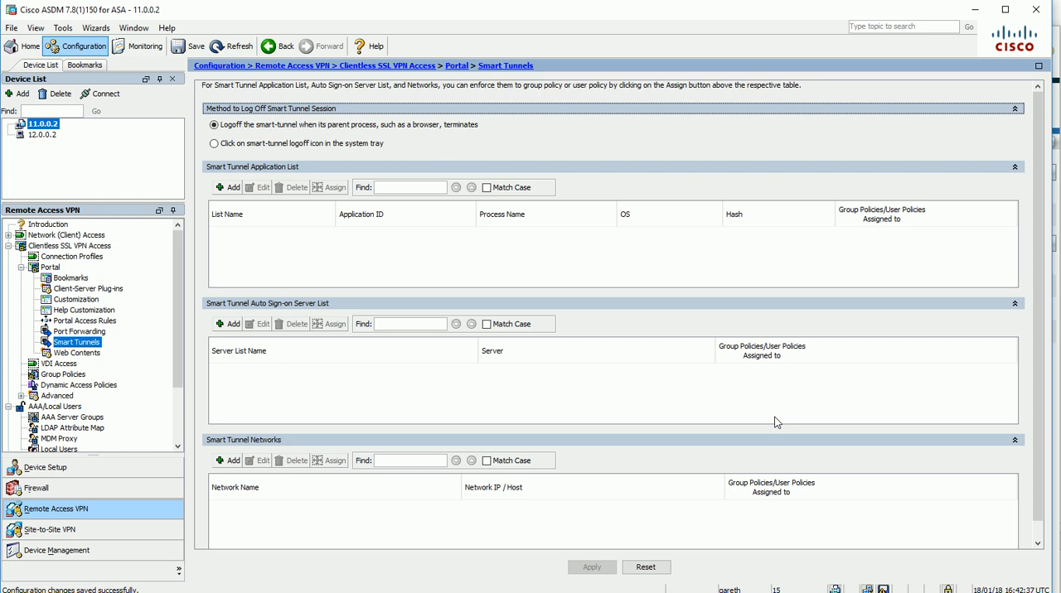
click(75, 332)
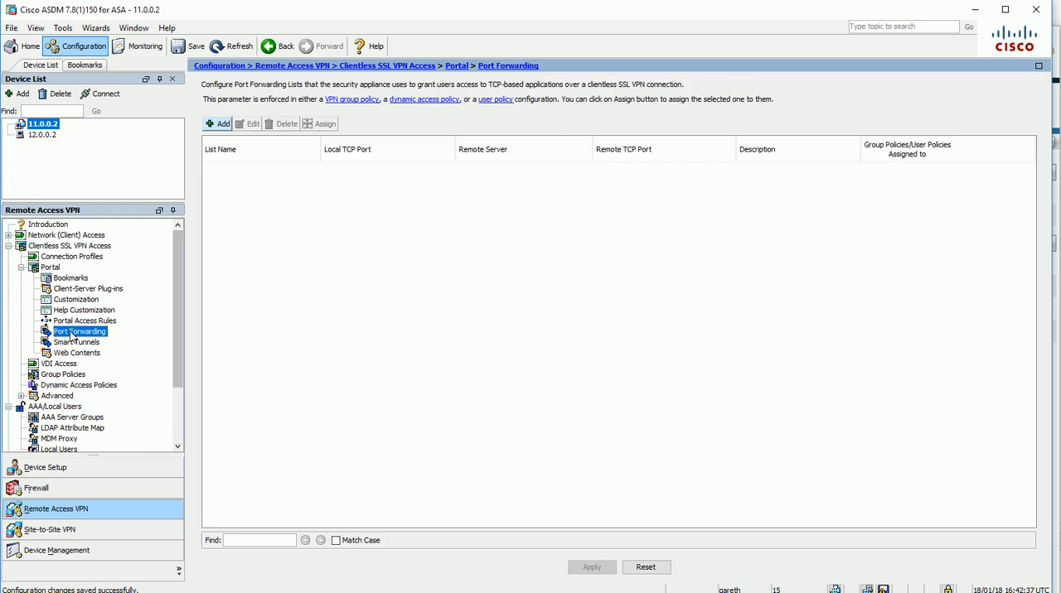
click(91, 344)
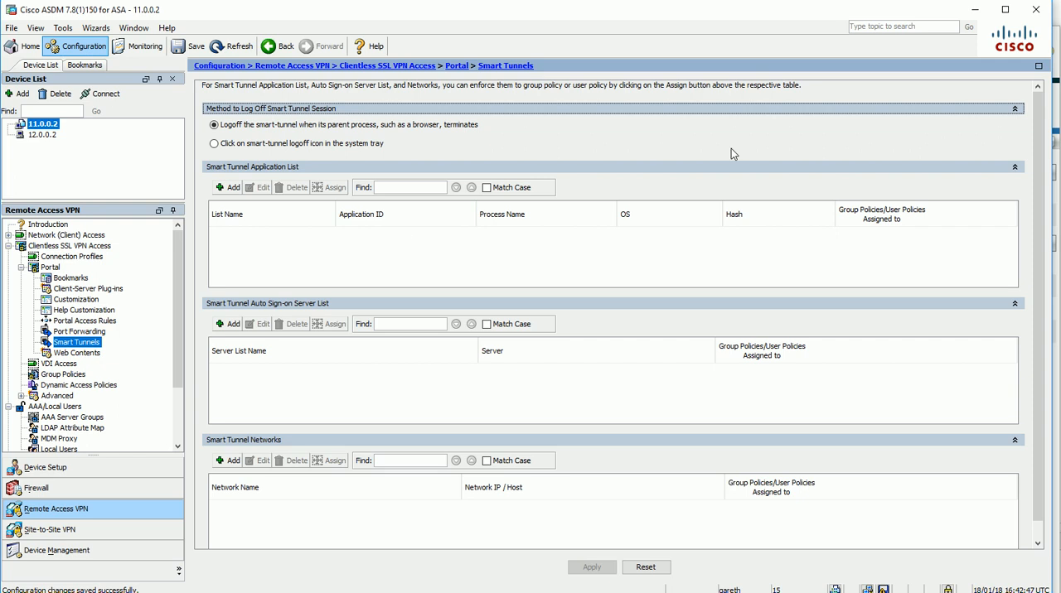
Create a smart tunnel application list named Windows-Apps and start a new entry in it with Windows as the OS
click(228, 187)
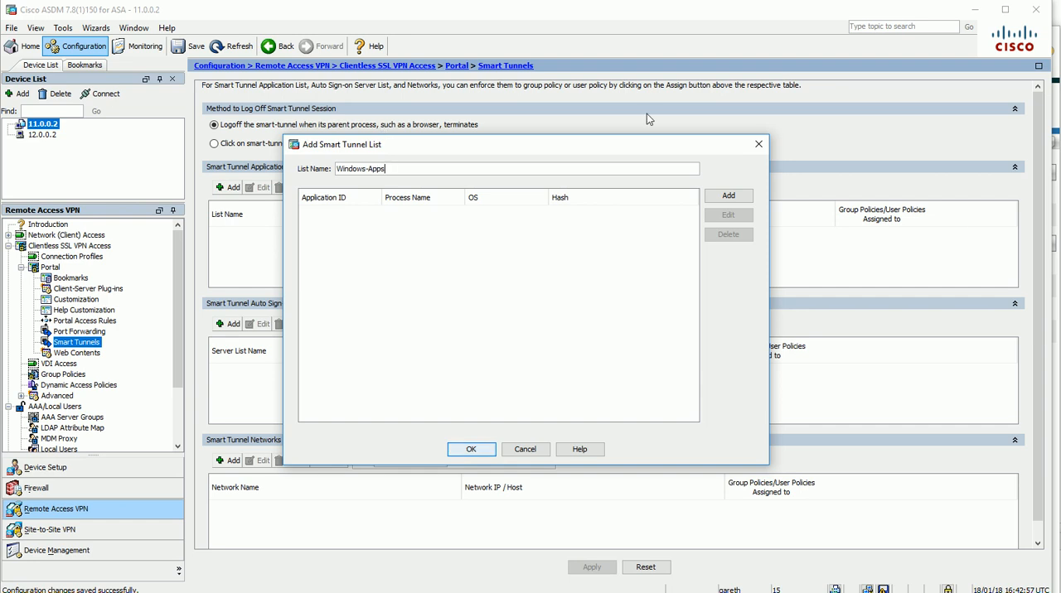
click(713, 197)
click(504, 262)
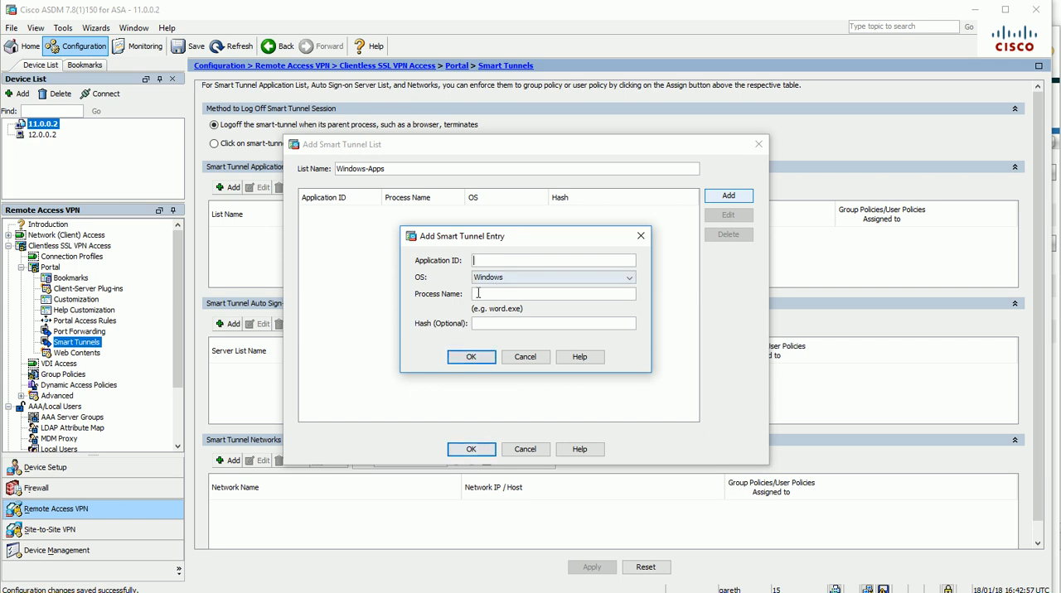
click(503, 280)
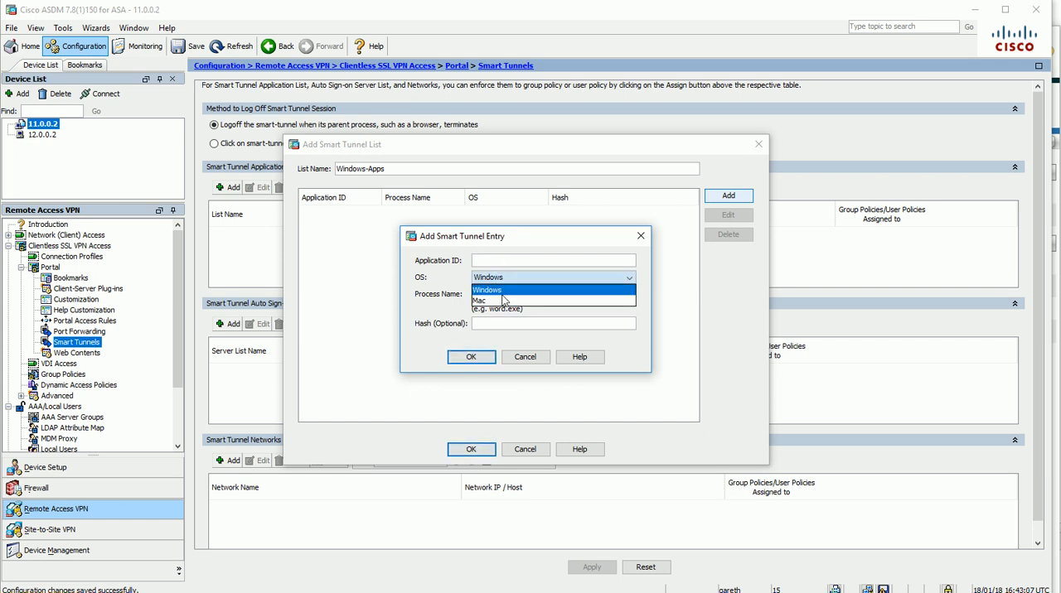
click(501, 290)
click(534, 262)
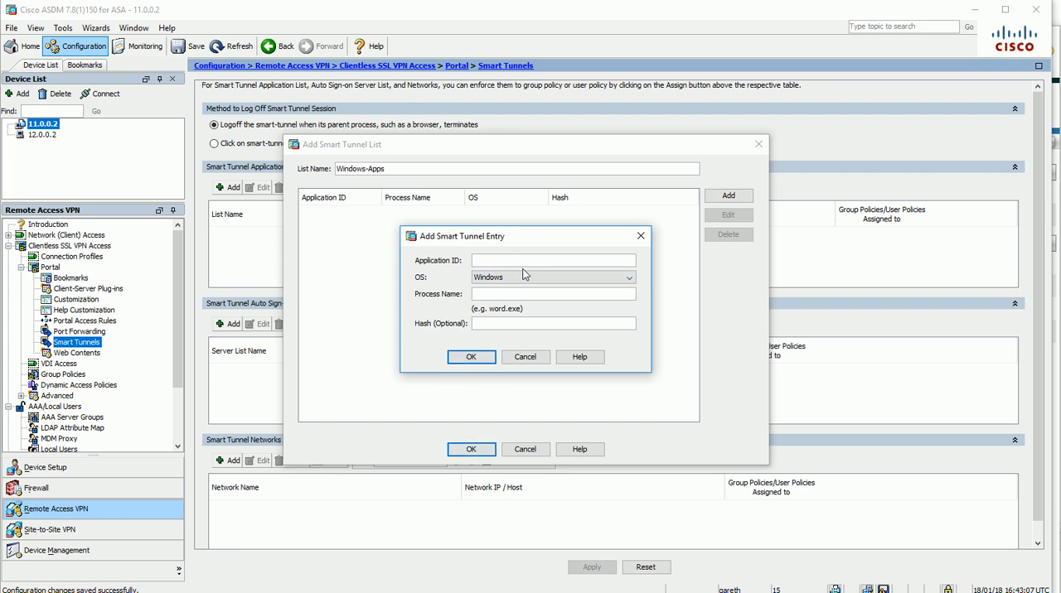
Switch to Task Manager and find the SecureCRT process name among the detailed processes
key(super)
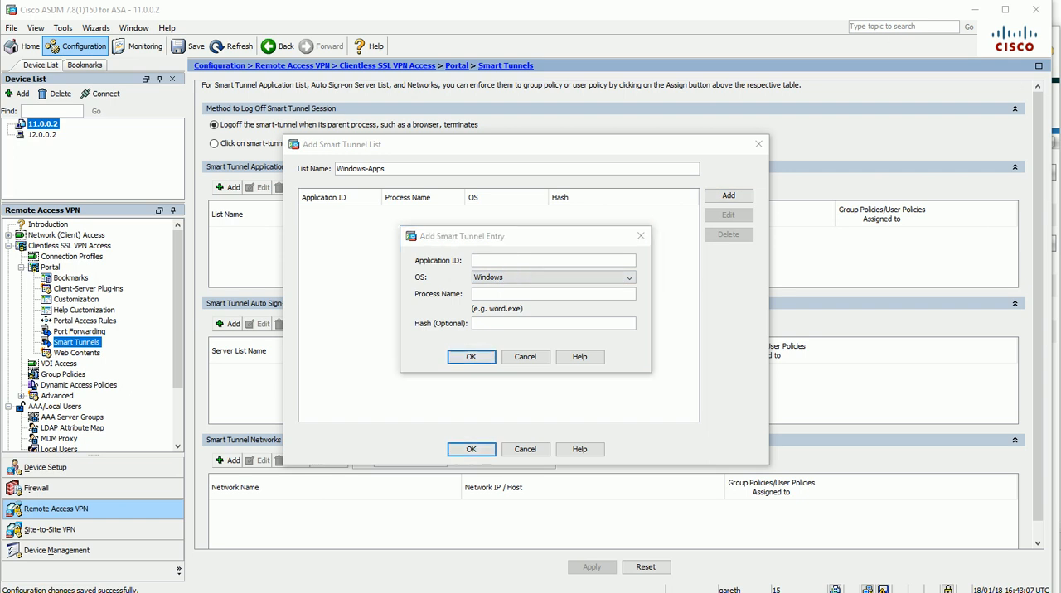
drag(599, 130, 819, 160)
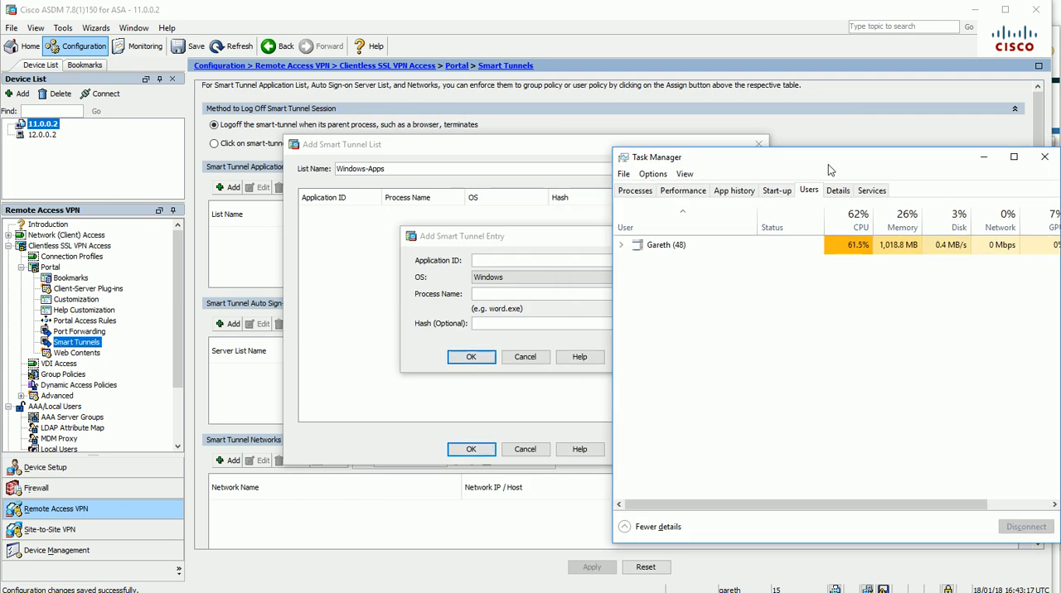
click(839, 191)
click(655, 368)
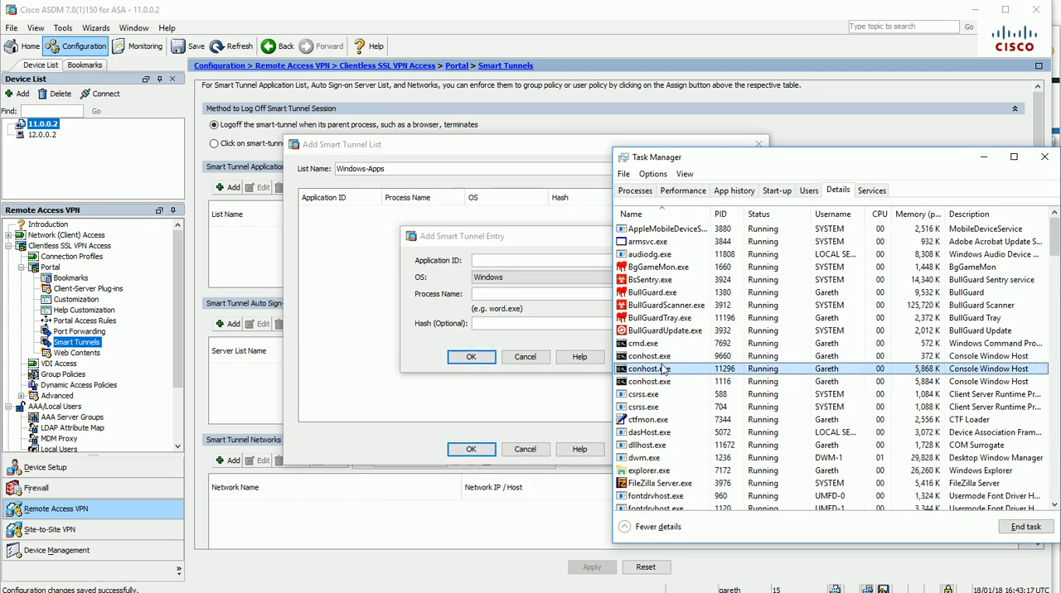
key(s)
key(s)
key(s)
key(s)
key(s)
key(s)
key(s)
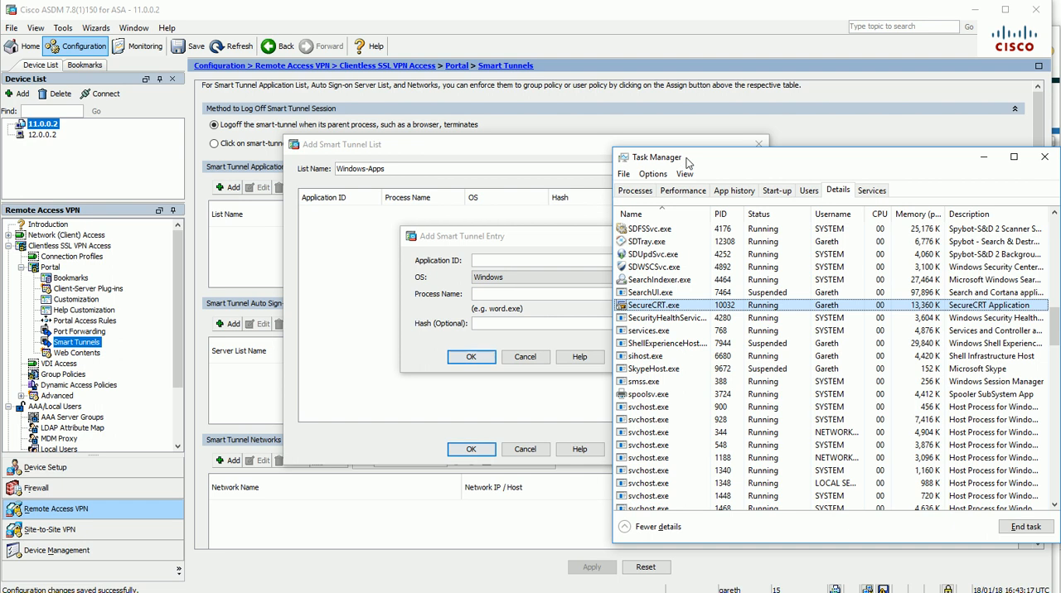
drag(687, 163, 812, 128)
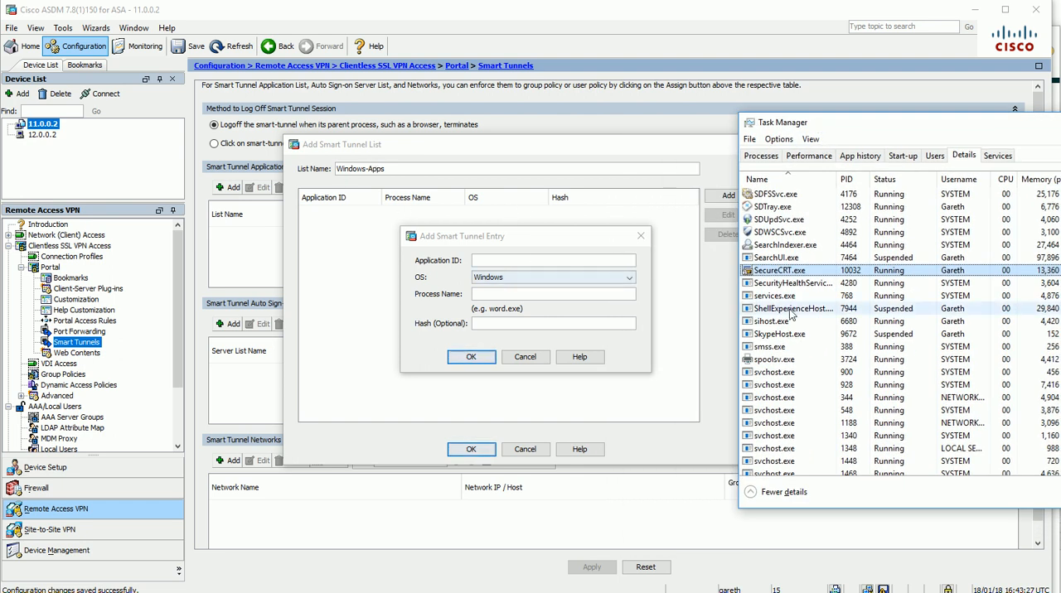
In the ASDM smart tunnel entry, set the application ID to SecureCRT and the process name to SecureCRT.exe
click(493, 263)
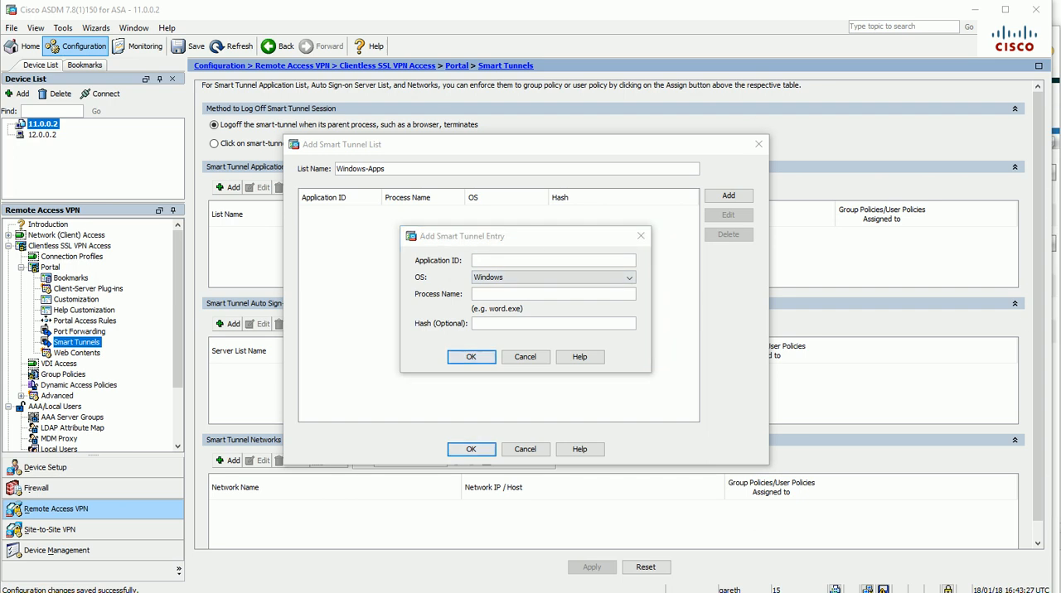
click(480, 262)
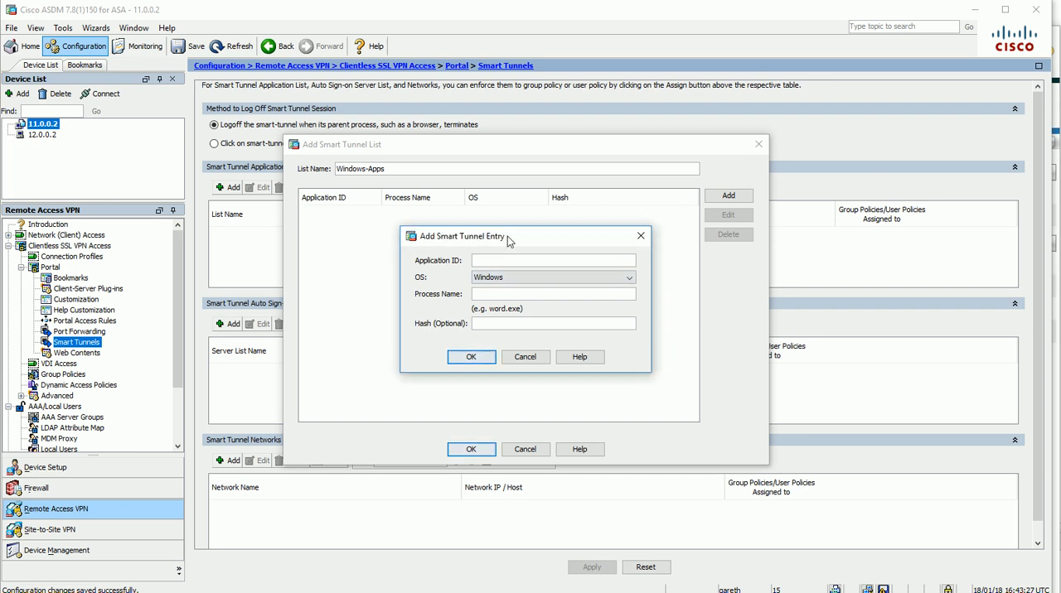
text(SecureCRT)
drag(518, 261, 470, 258)
click(525, 259)
key(ctrl+c)
click(503, 292)
key(ctrl+v)
text(.exe)
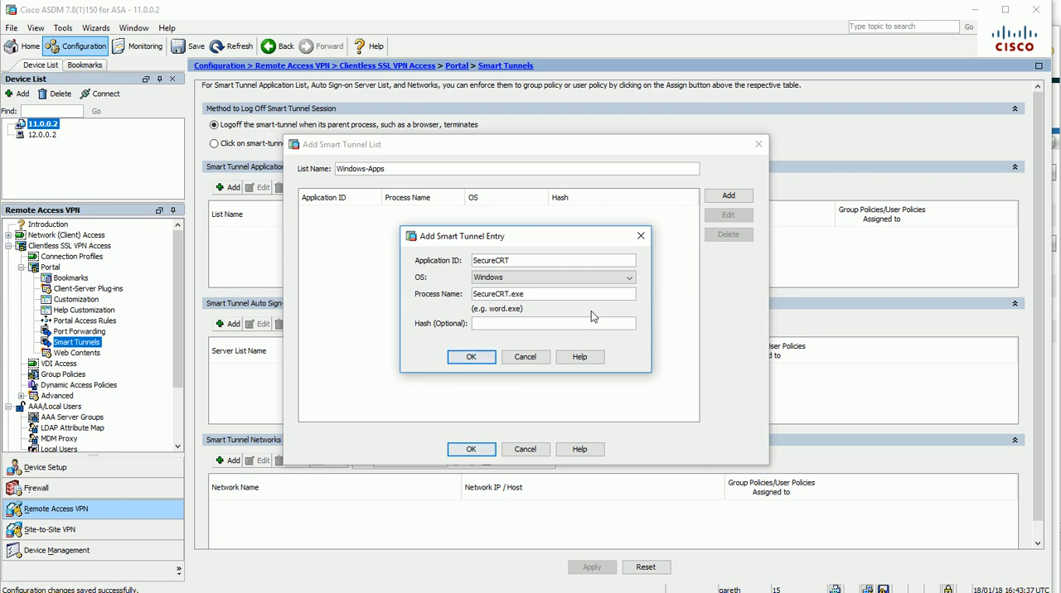
key(Tab)
Confirm the SecureCRT entry without a hash and save the Windows-Apps list
drag(527, 295, 422, 284)
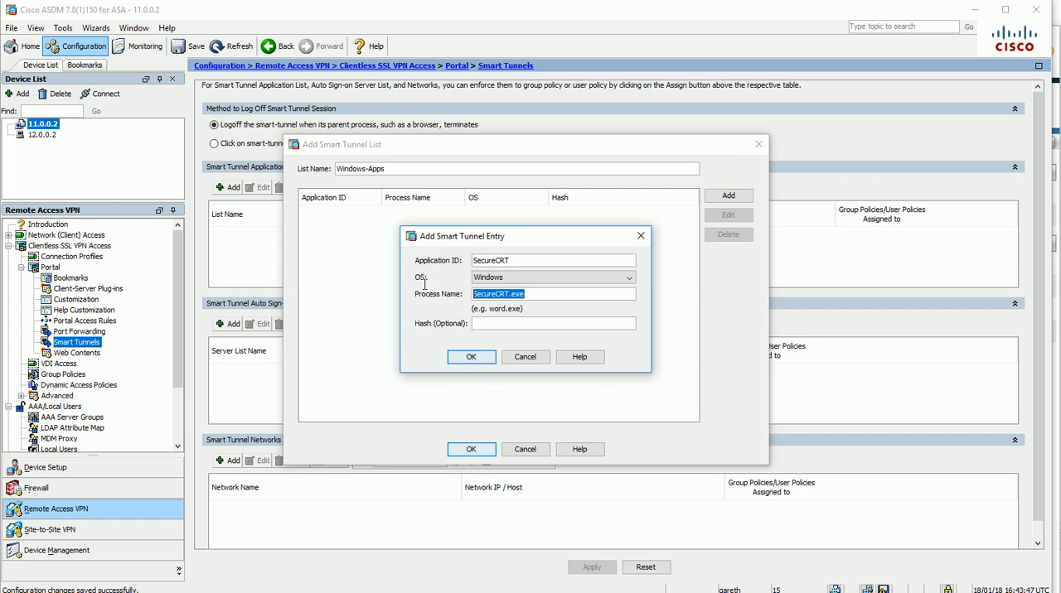
click(476, 324)
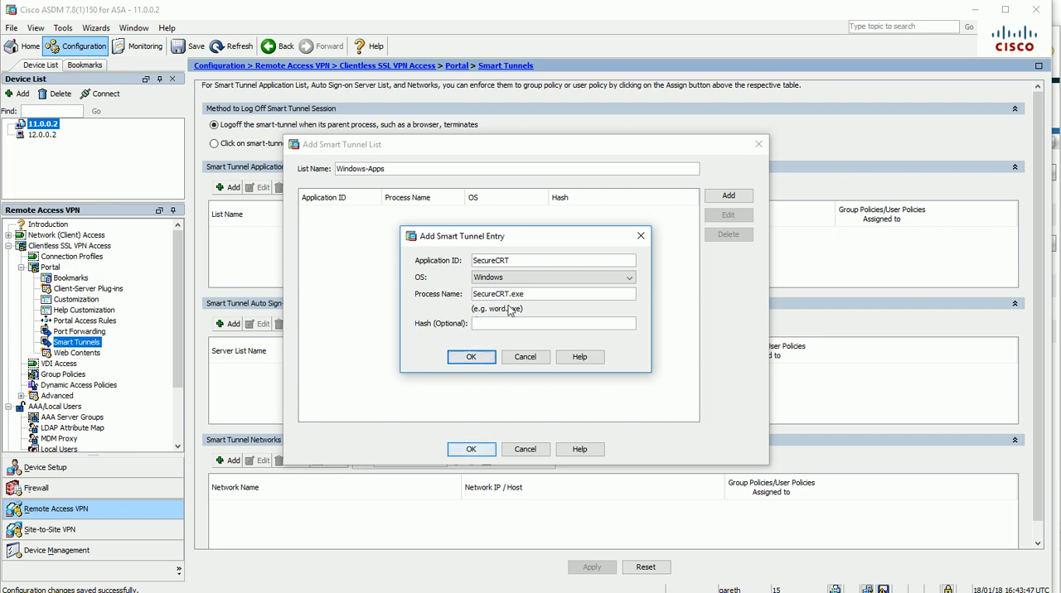
click(471, 357)
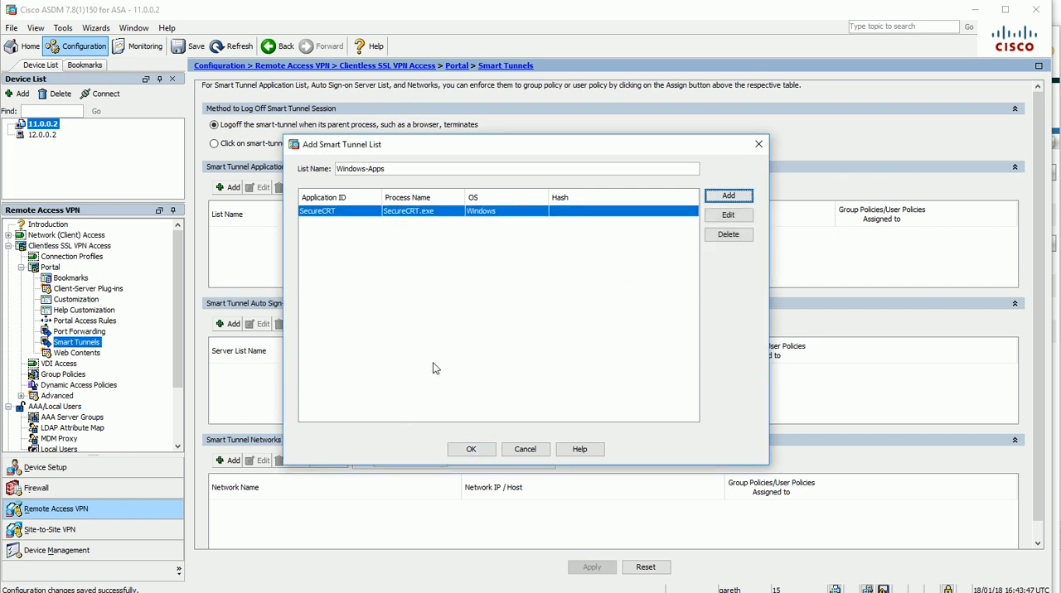
click(471, 450)
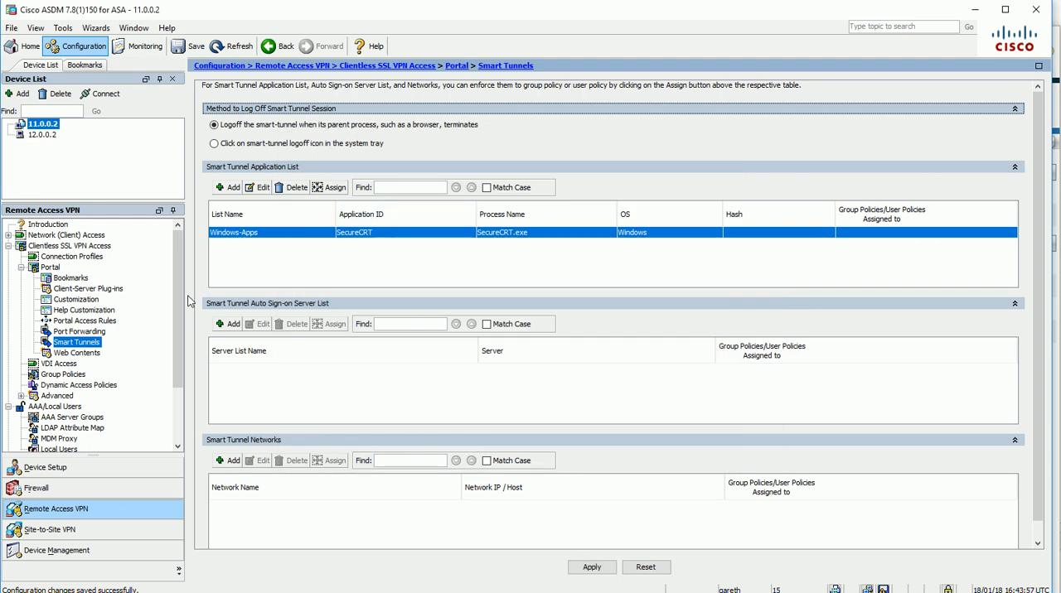
Assign Windows-Apps as the smart tunnel application in CLIENTLESS-GROUP-POLICY instead of inheriting it, and send the changes to the ASA
click(23, 266)
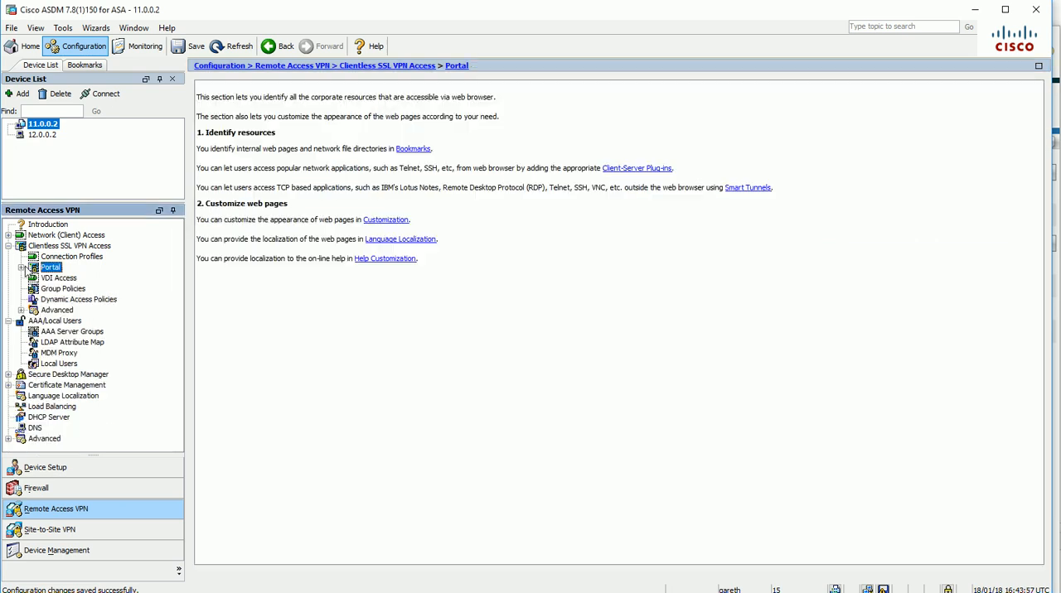
click(63, 288)
double_click(269, 185)
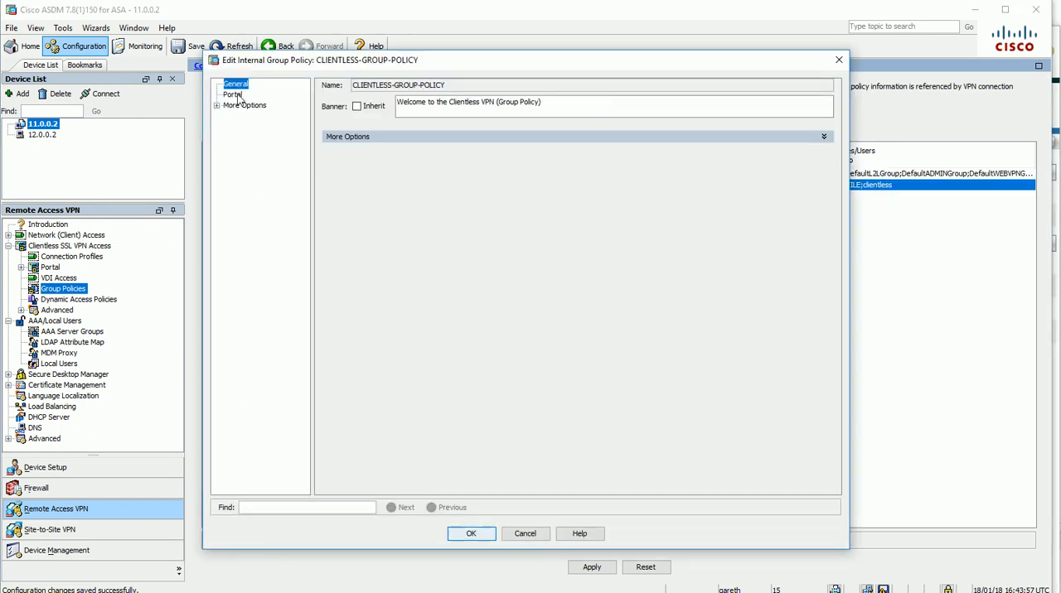
click(549, 380)
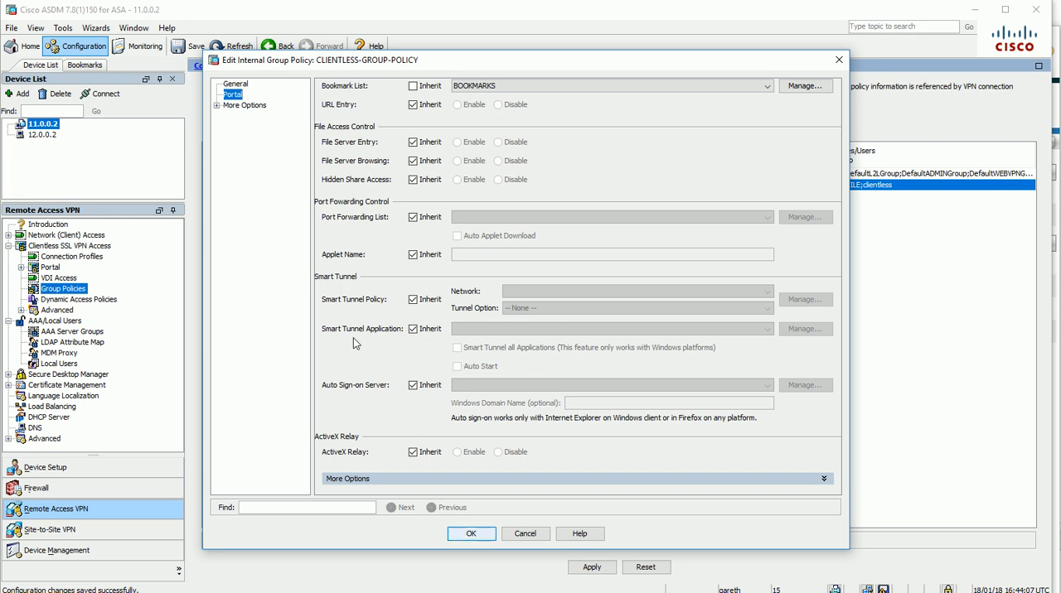
click(413, 329)
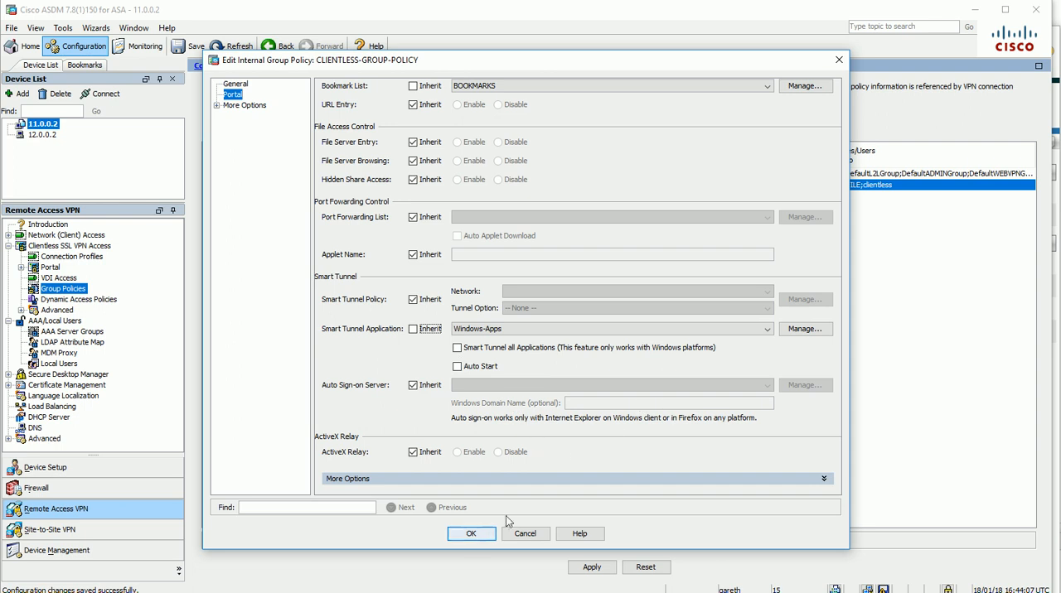
click(474, 535)
click(593, 567)
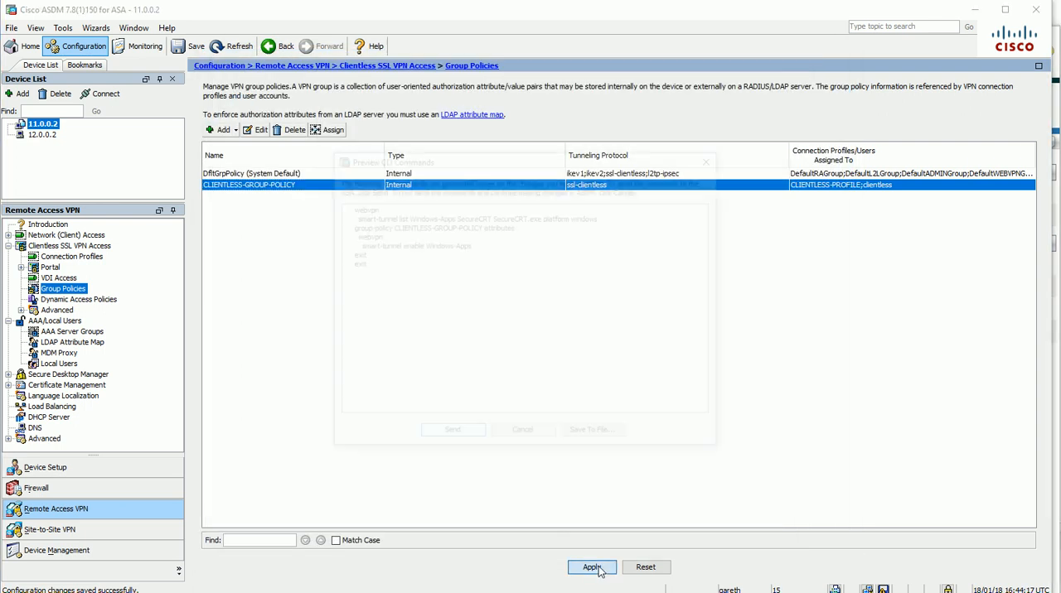
click(449, 437)
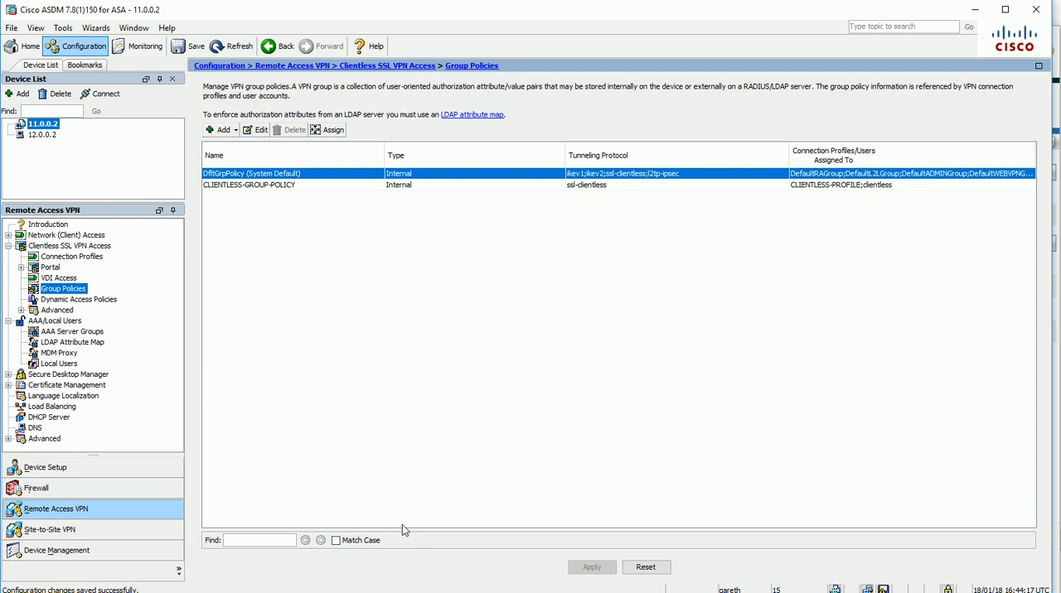
Open the real-time log viewer at the Debugging level with a buffer limit of 1000
click(139, 47)
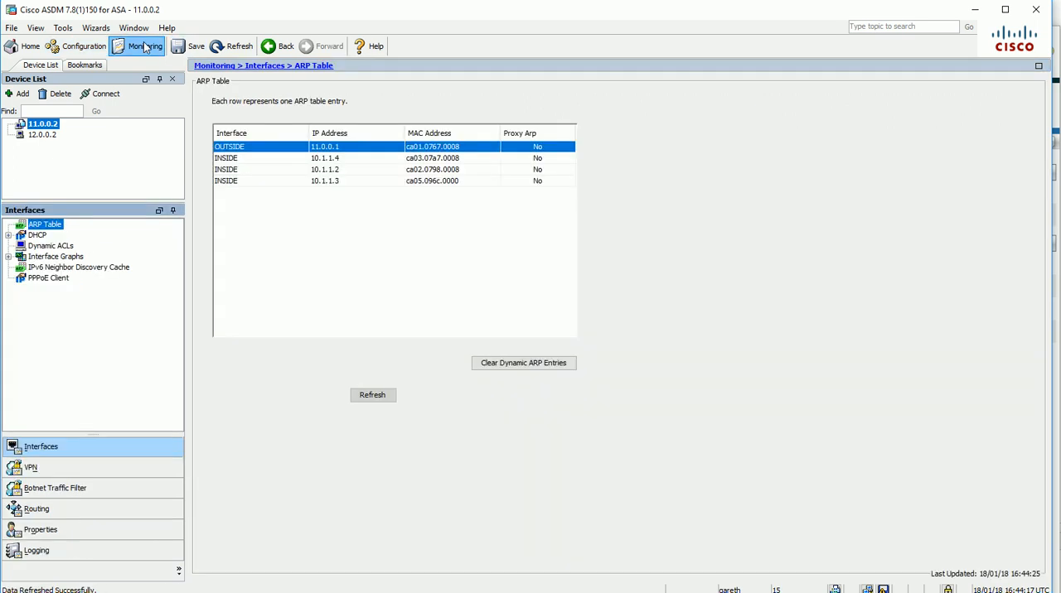
click(70, 552)
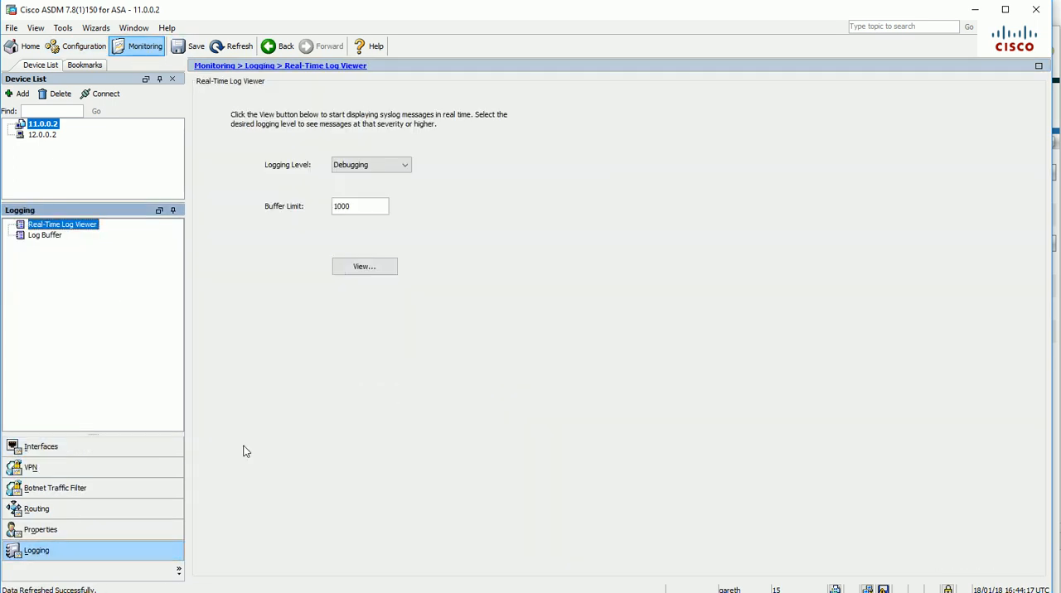
click(347, 263)
drag(387, 97, 306, 125)
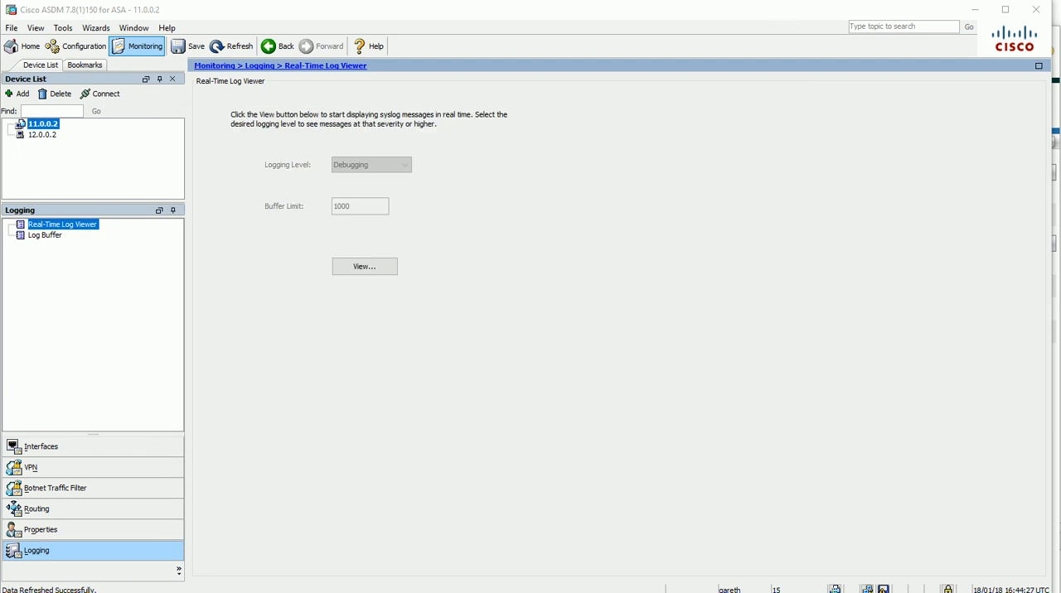
In the browser, log back in to the SSL VPN portal with the clientless account's username and password, and open Application Access
click(458, 592)
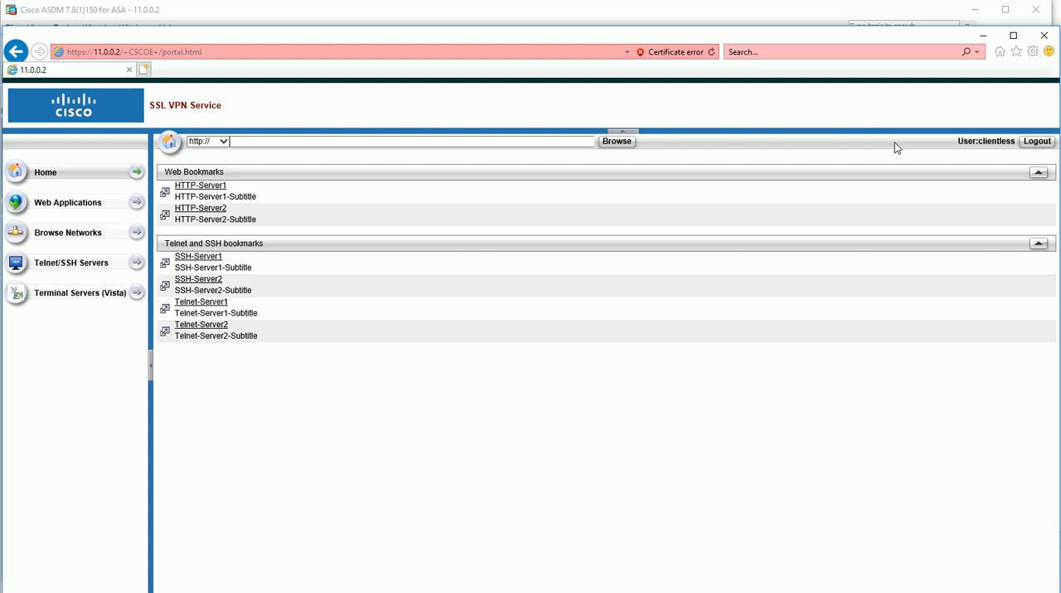
click(1035, 142)
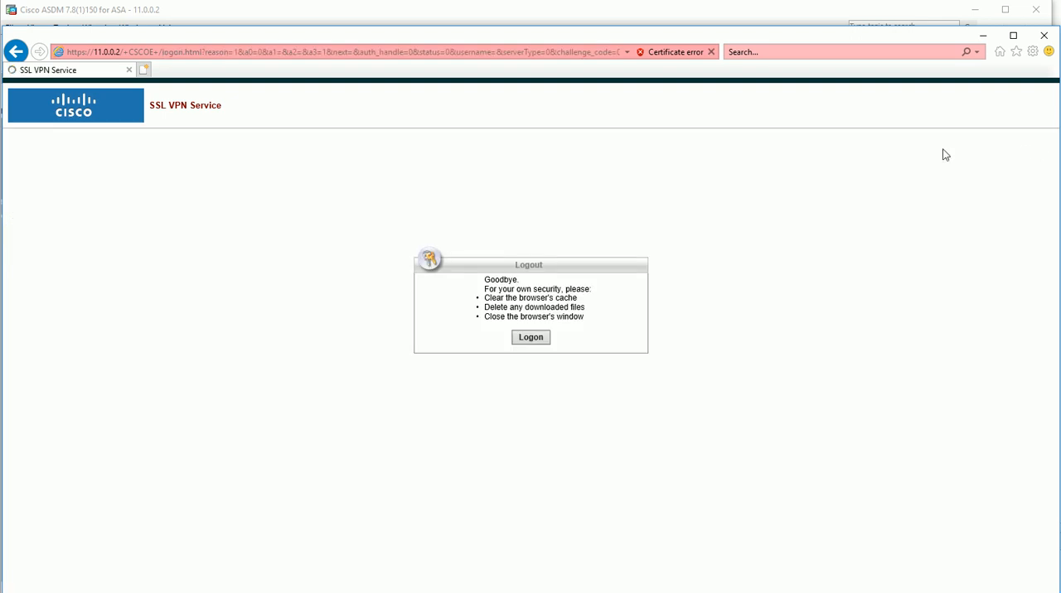
click(526, 342)
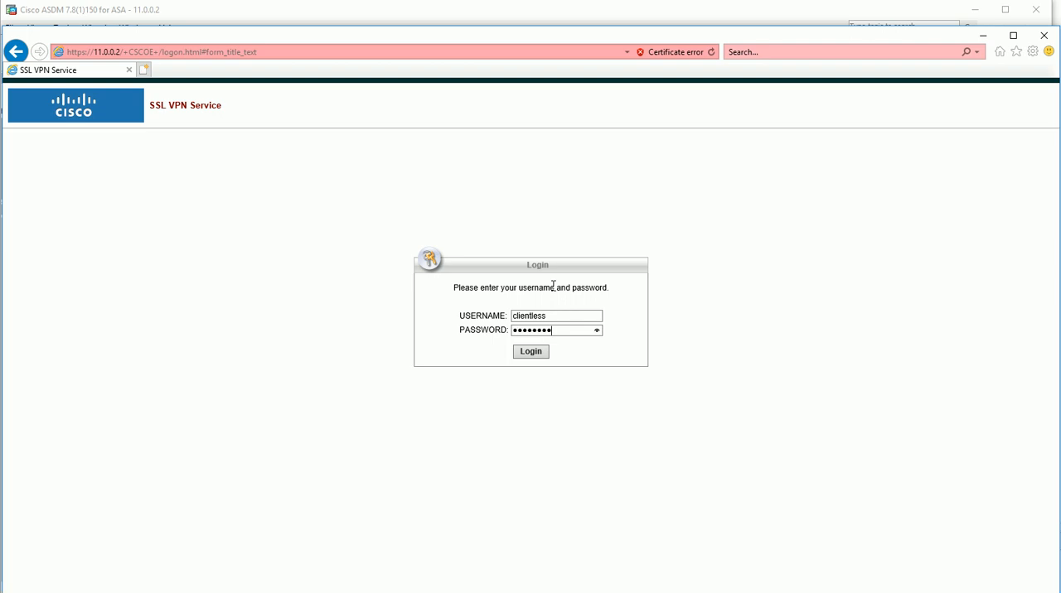
click(538, 346)
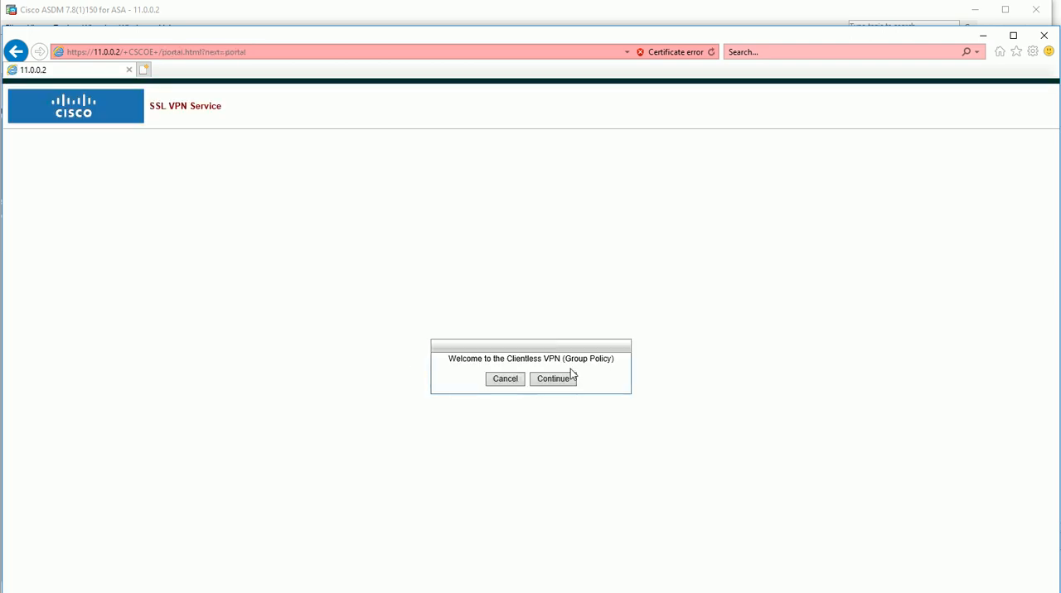
click(553, 379)
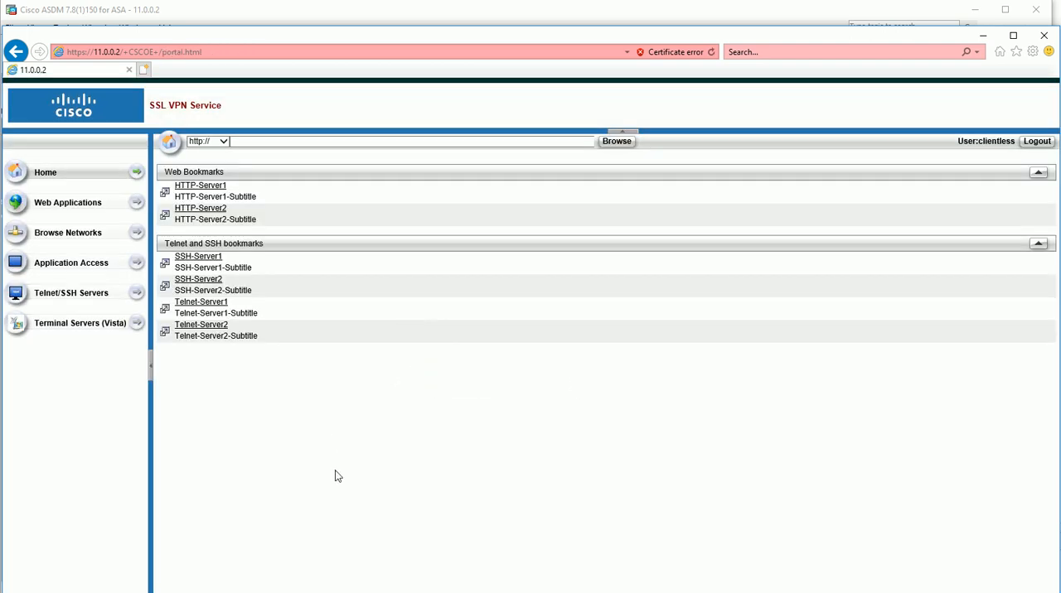
click(75, 270)
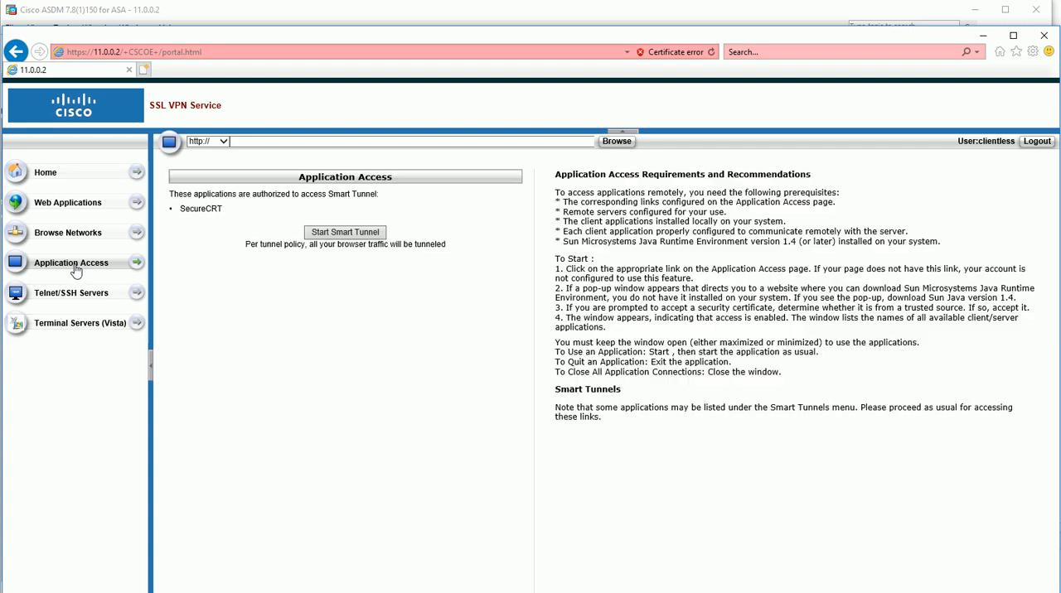
Start the smart tunnel from Application Access, allow the Windows host process, and show the tunnel details
click(356, 234)
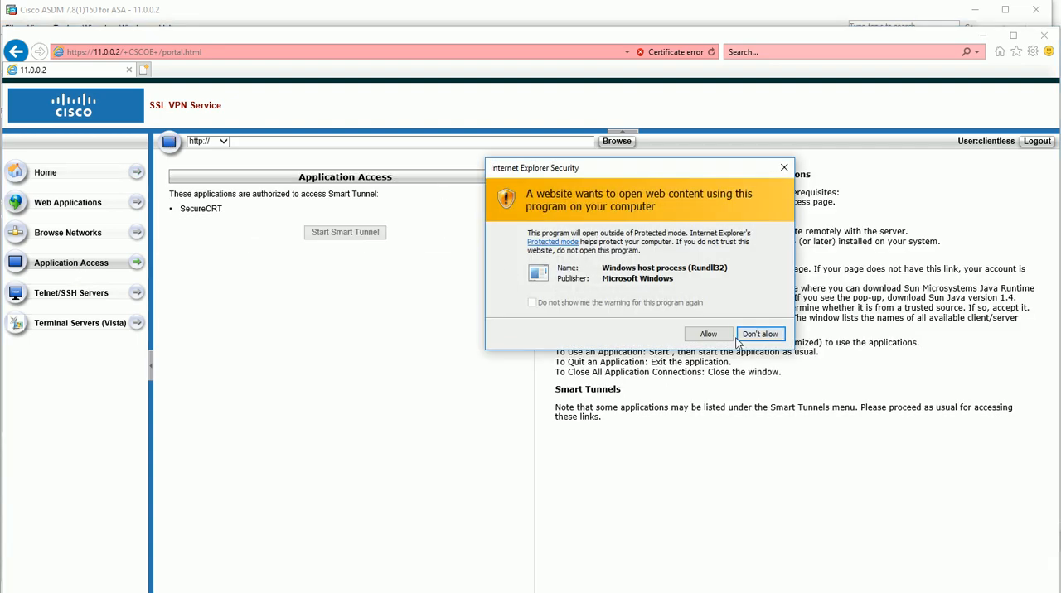
click(706, 335)
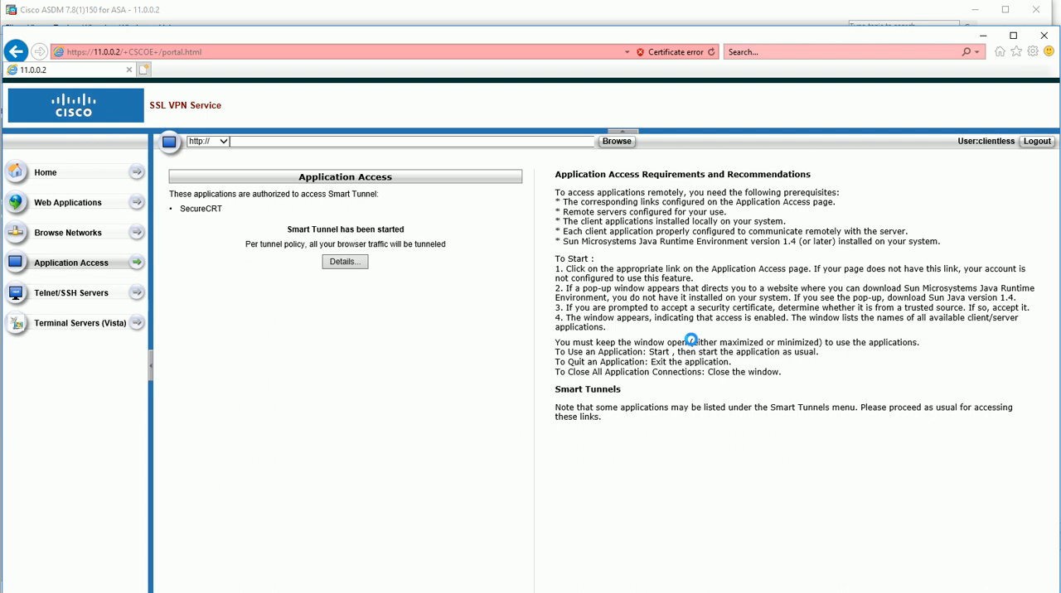
click(341, 262)
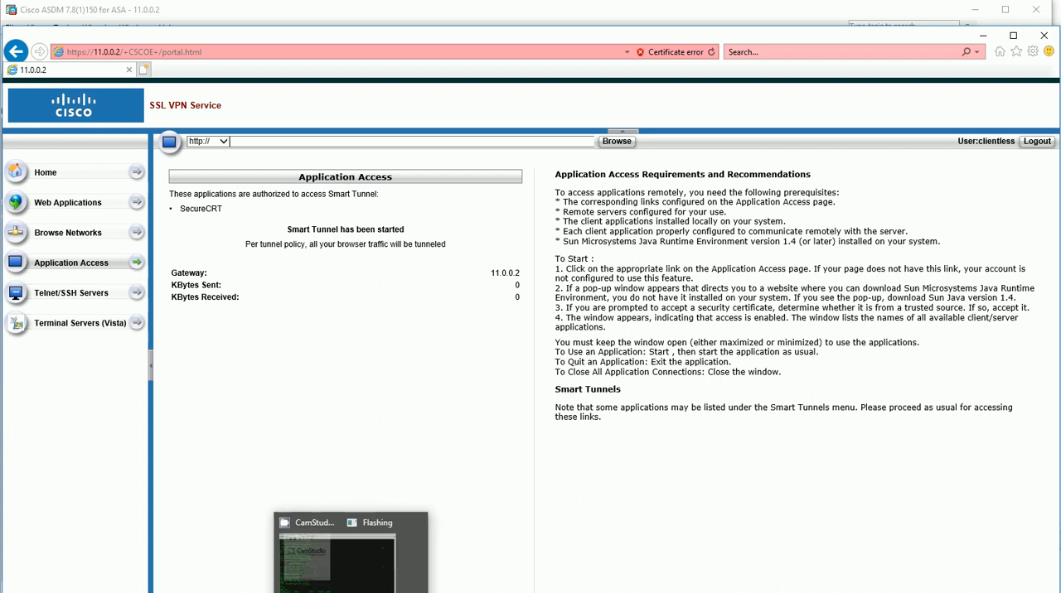
Switch to SecureCRT and try a quick connection to 10.1.1.2 using Telnet on port 23
click(342, 592)
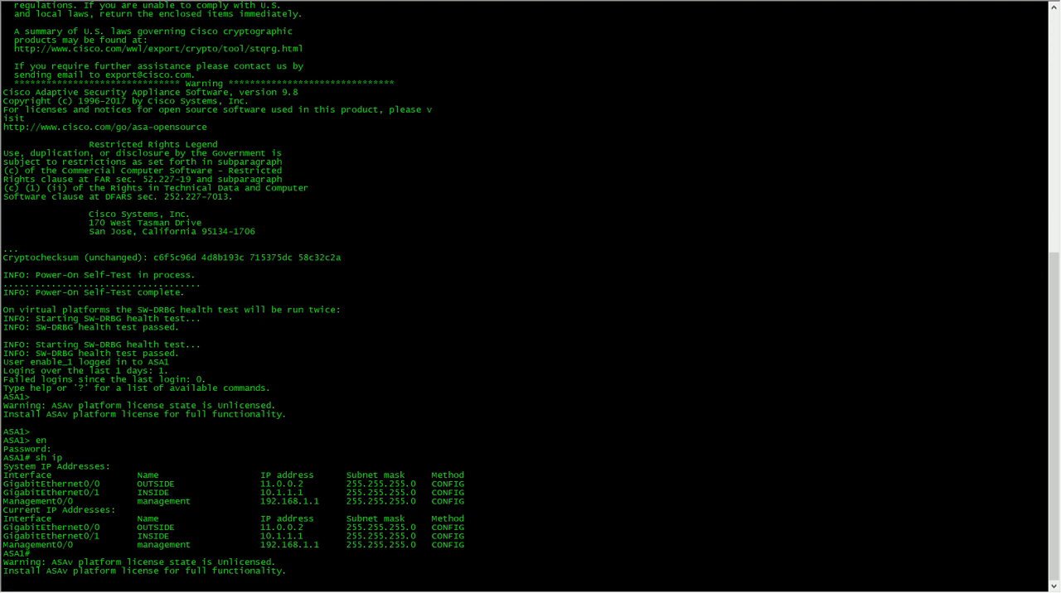
key(alt+q)
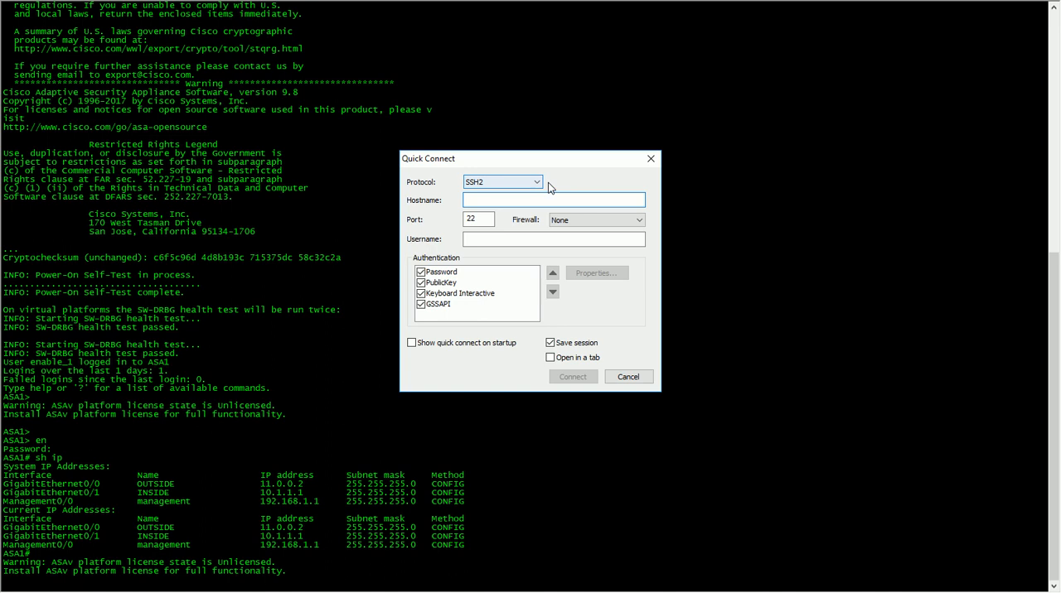
click(543, 182)
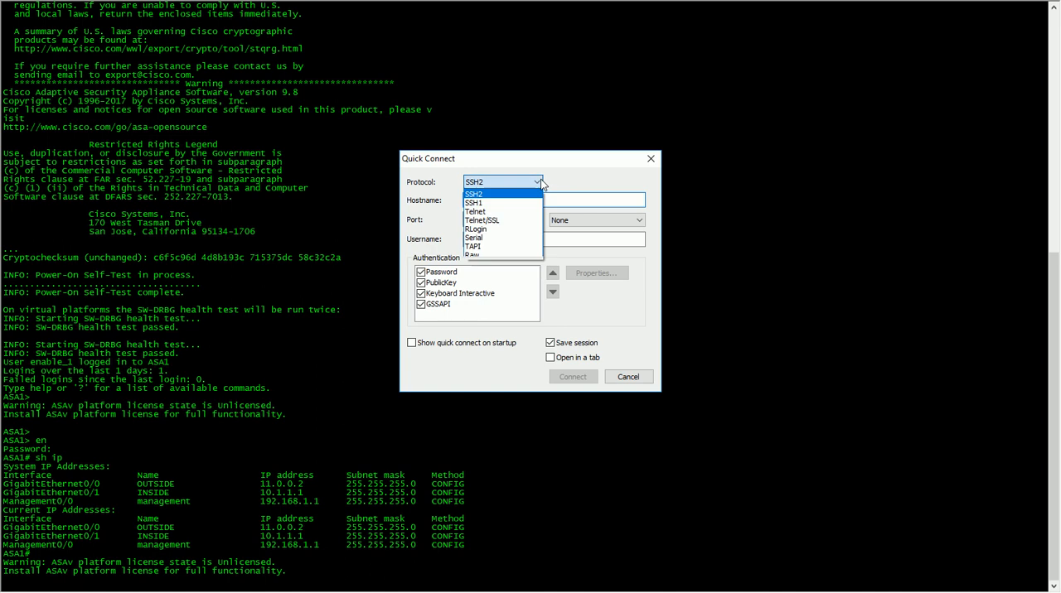
click(492, 213)
click(499, 200)
text(10.)
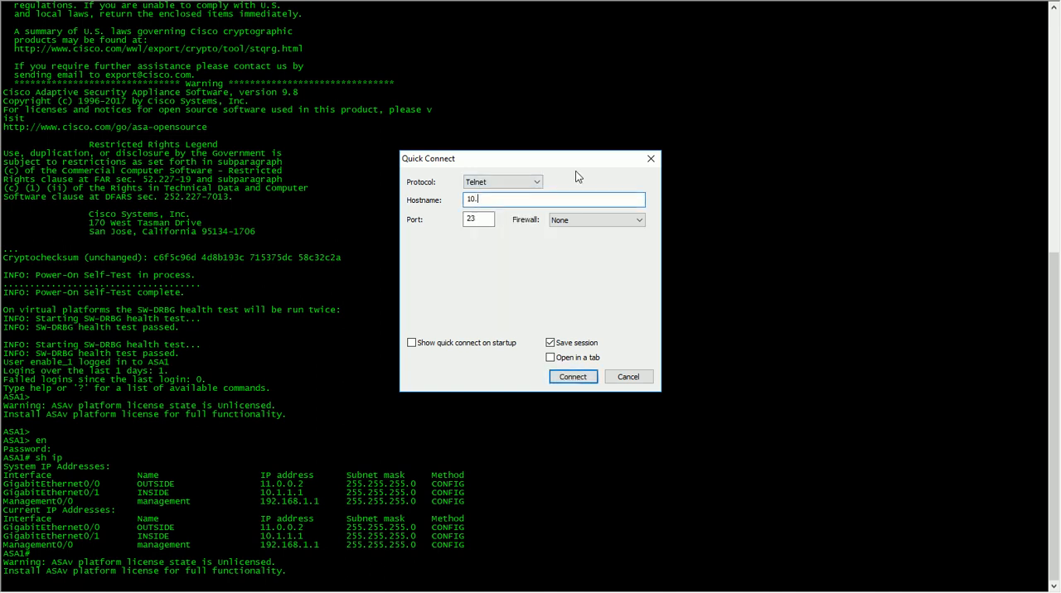
text(1.1.2)
click(573, 378)
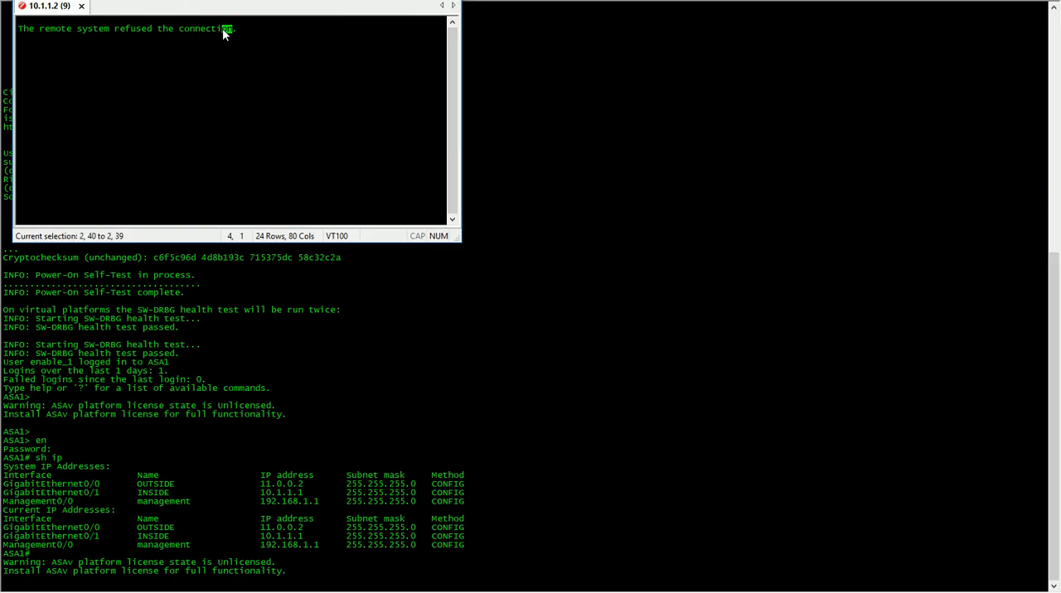
drag(227, 29, 20, 30)
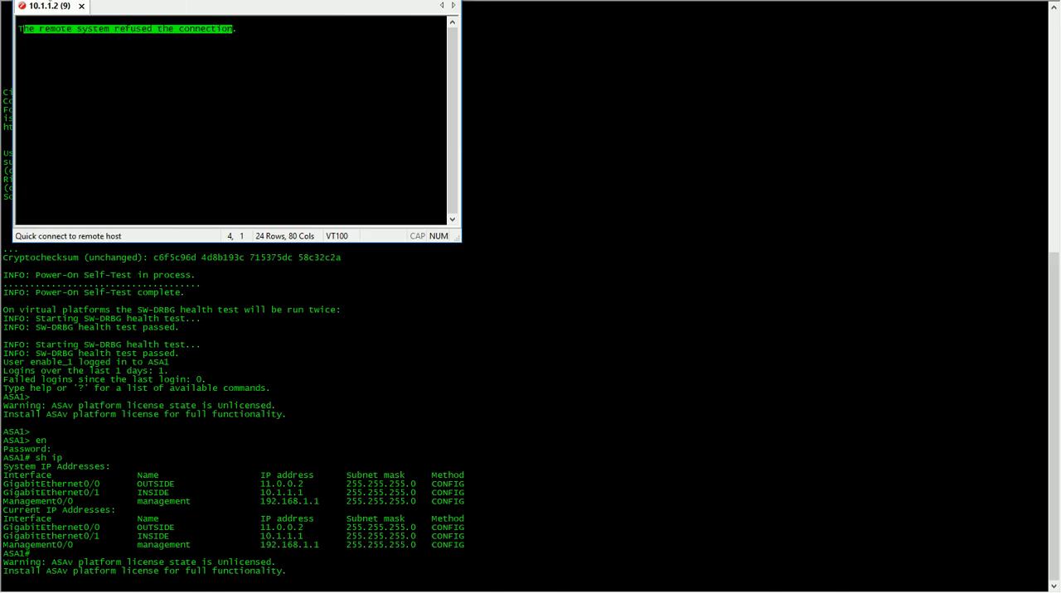
Try another quick connection to 10.1.1.2, this time using SSH2 on port 22
click(45, 1)
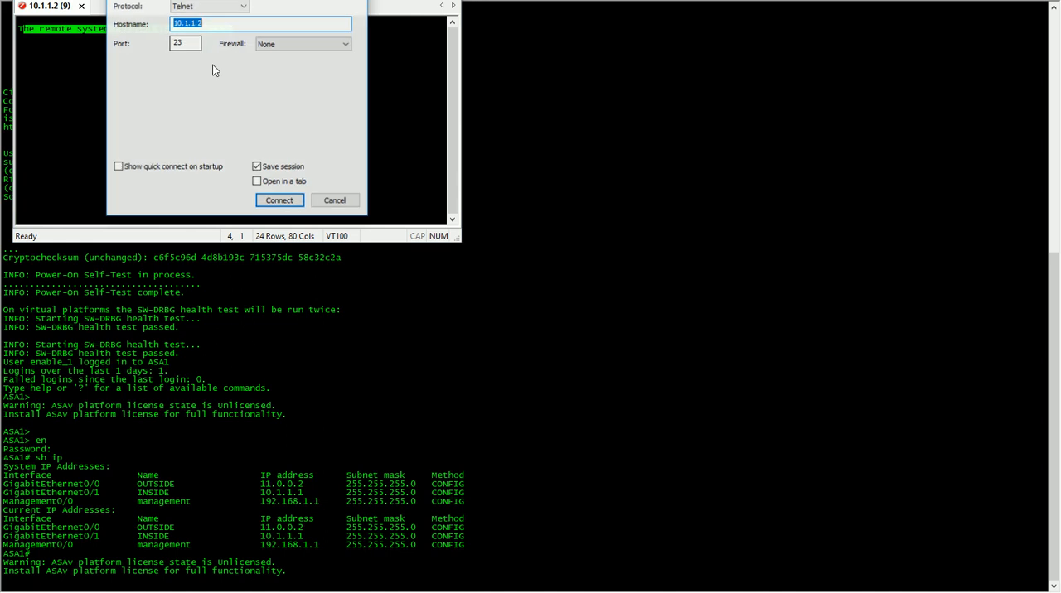
click(222, 6)
click(227, 18)
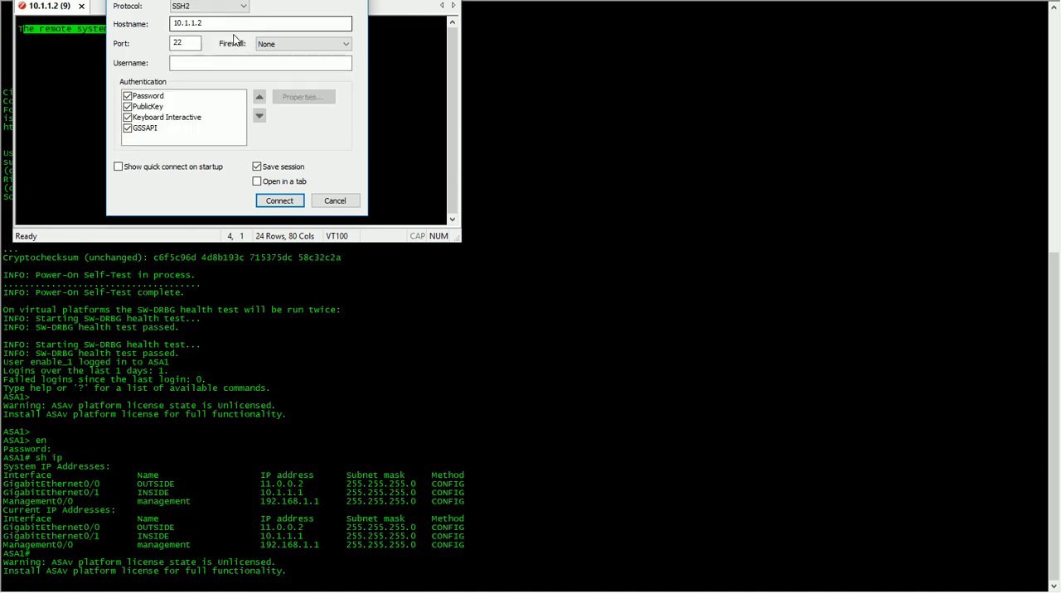
click(290, 204)
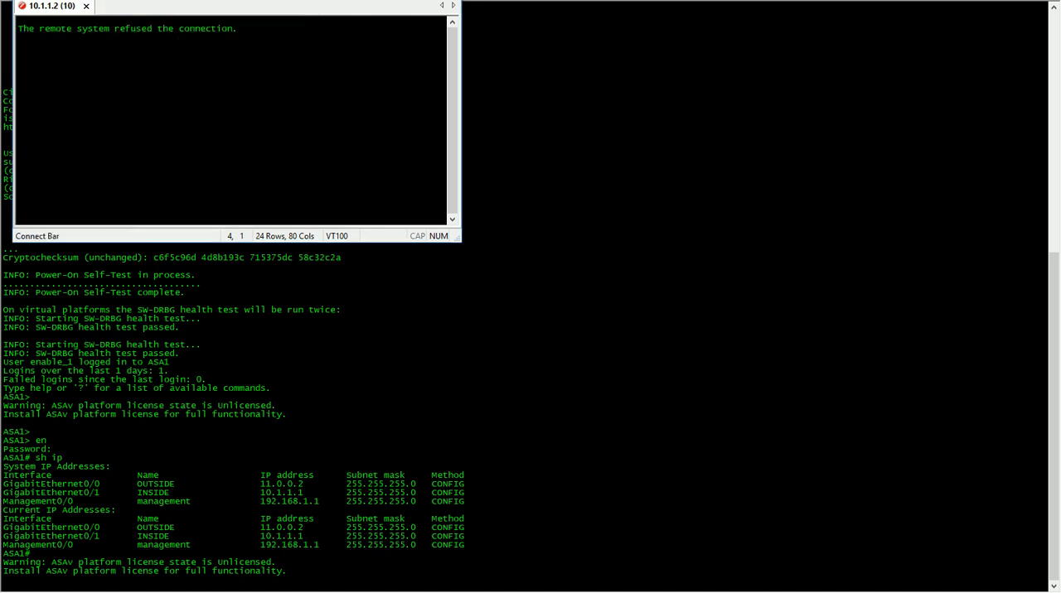
Switch to the real-time log viewer, widen it, and inspect the latest WebVPN access entry for smart-tunnel://10.1.1.2/
key(alt+Tab)
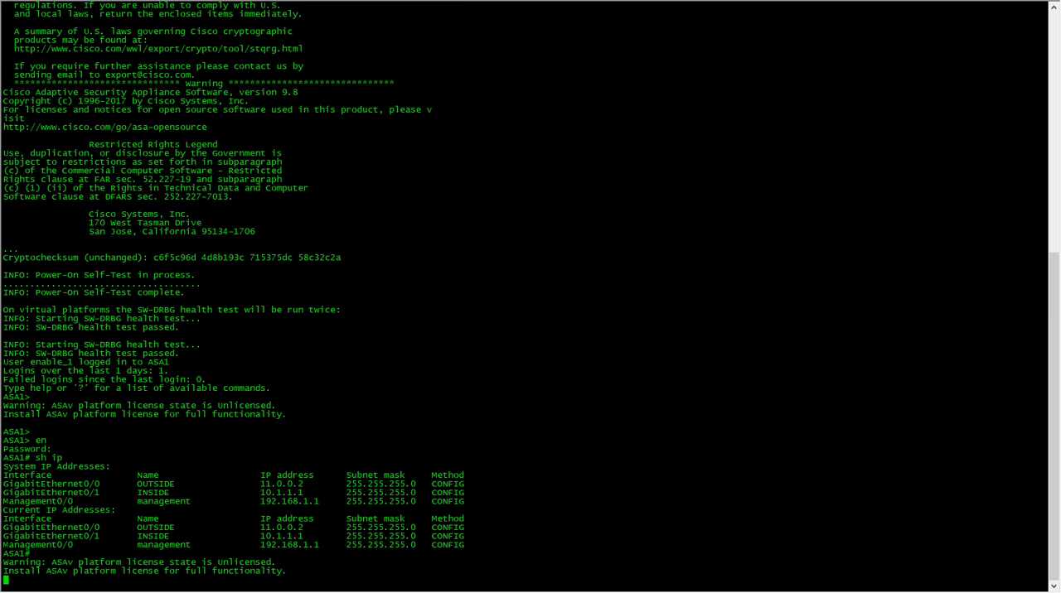
drag(1060, 147, 349, 117)
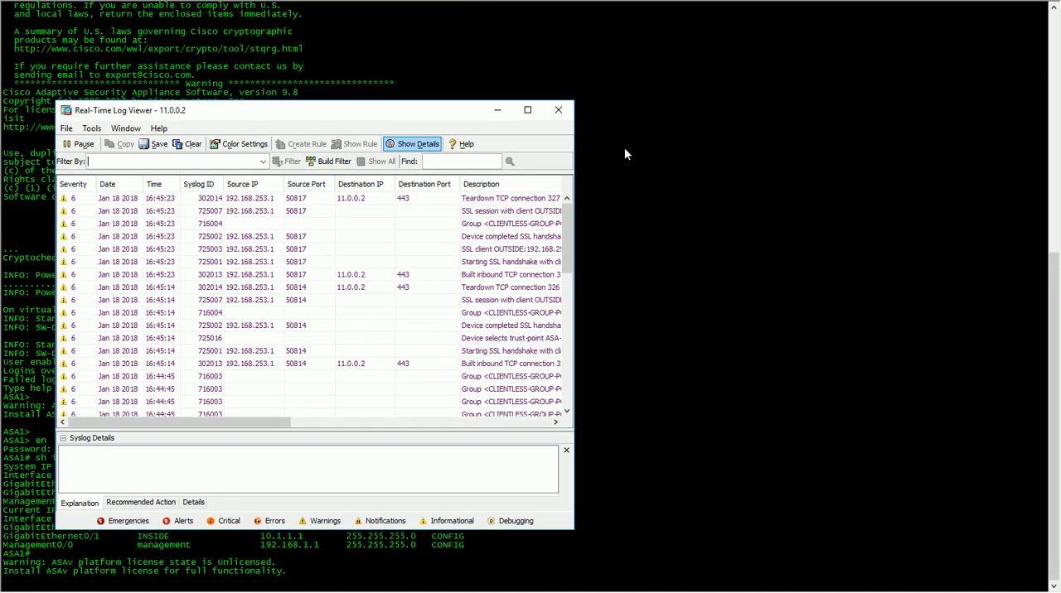
drag(574, 158, 967, 161)
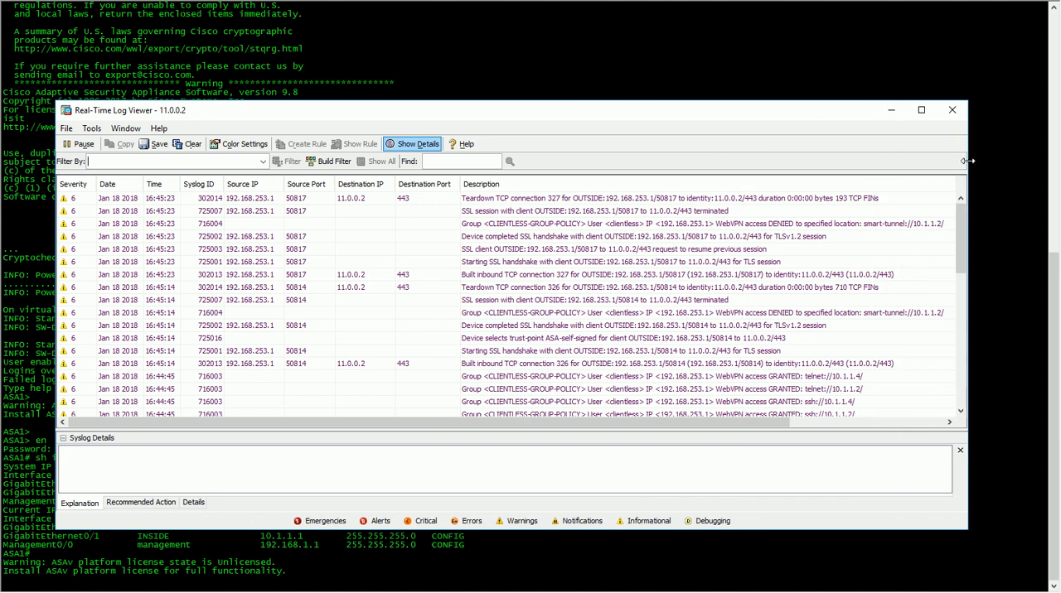
scroll(792, 426, right, 3)
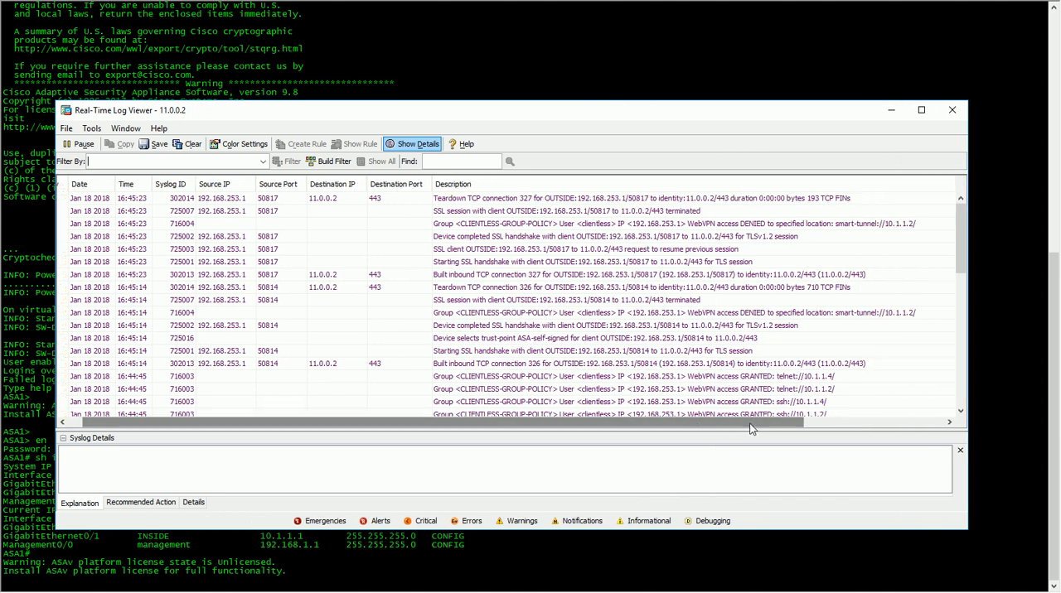
click(664, 228)
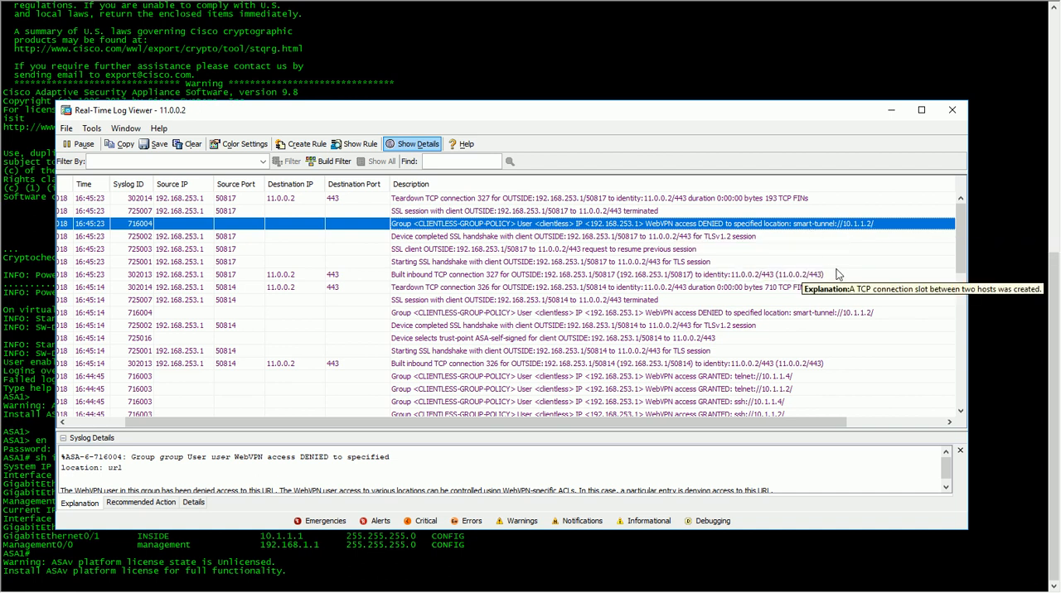
Switch to the main ASDM window and open the Web ACLs configuration under the advanced Clientless SSL VPN Access settings
click(393, 590)
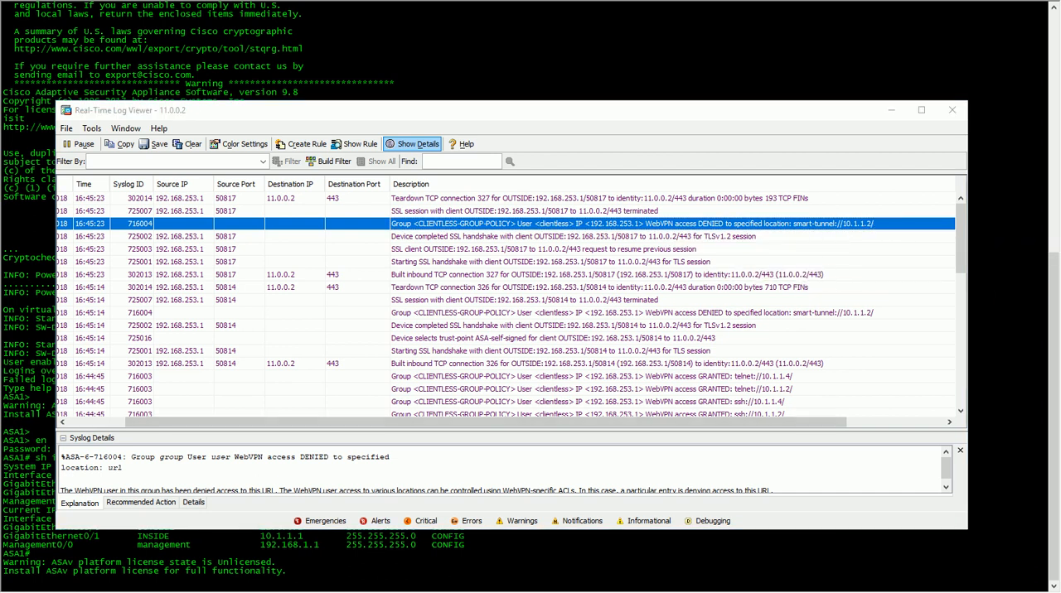
click(376, 572)
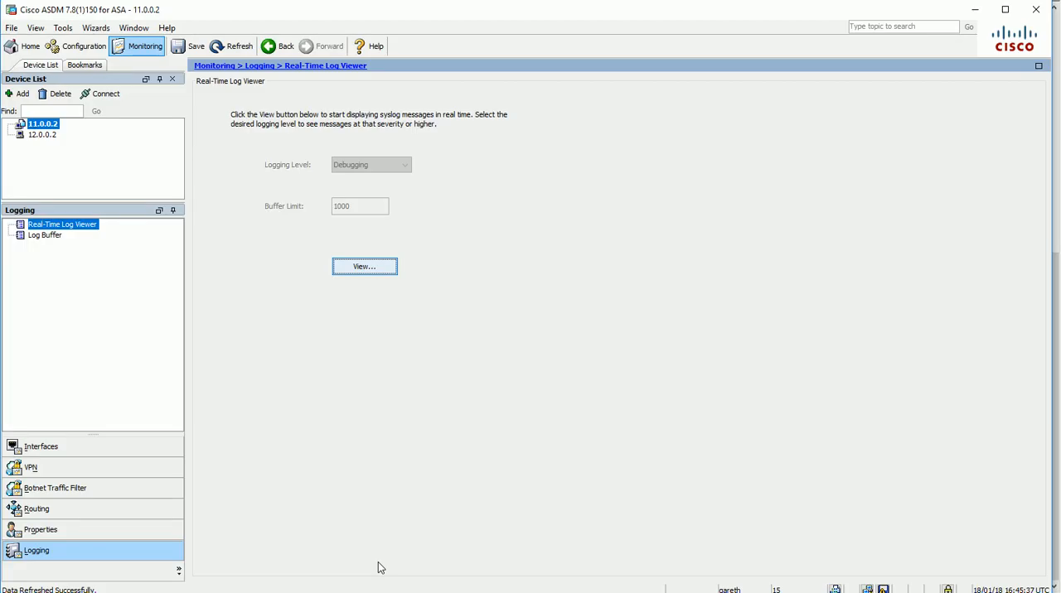
click(73, 46)
click(58, 310)
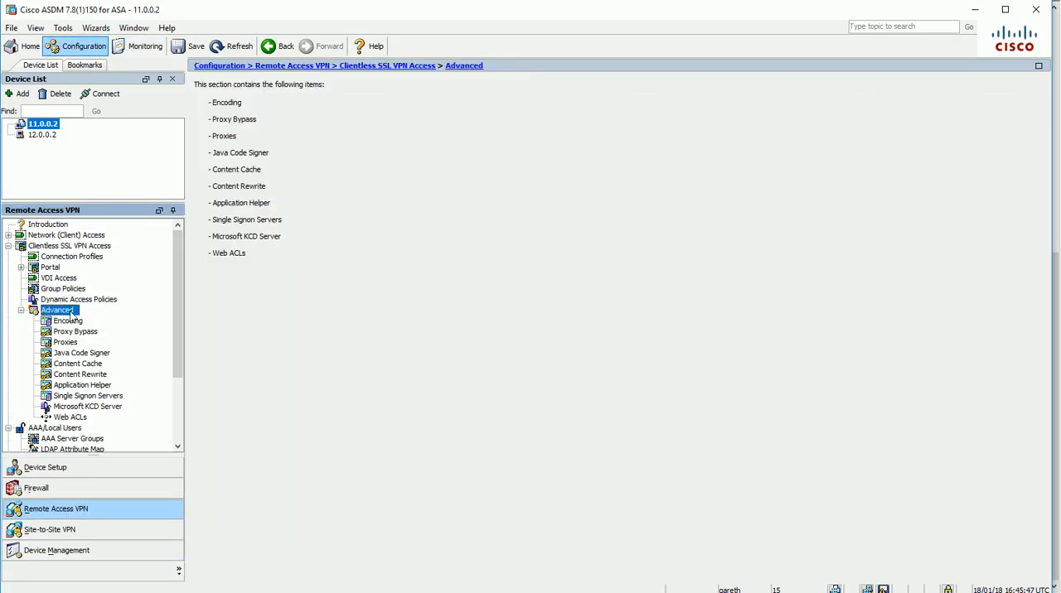
click(69, 417)
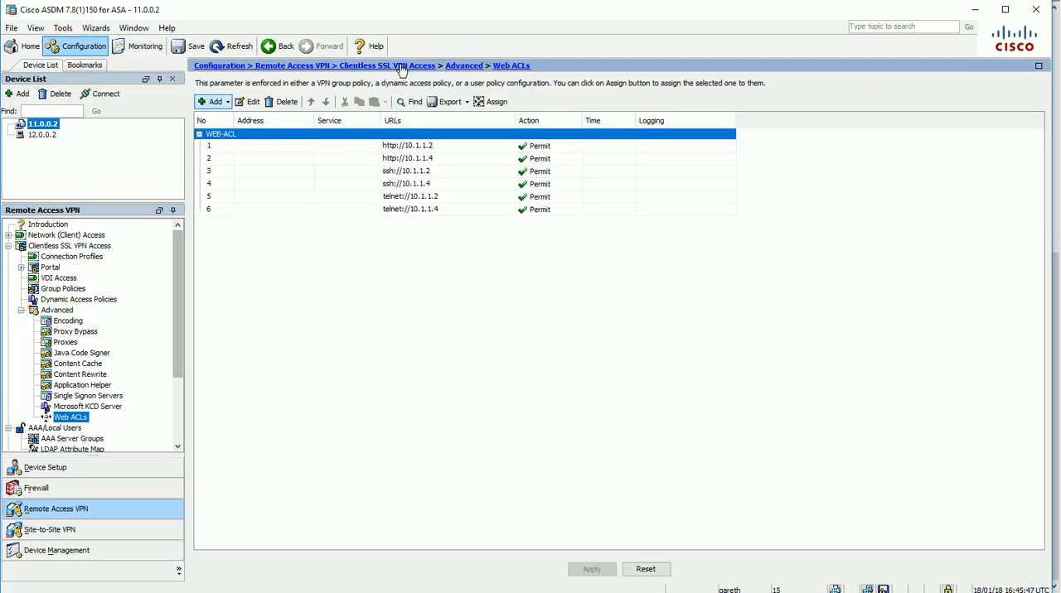
Add a permit entry to WEB-ACL that filters on the URL smart-tunnel://10.1.1.2
click(226, 105)
click(248, 134)
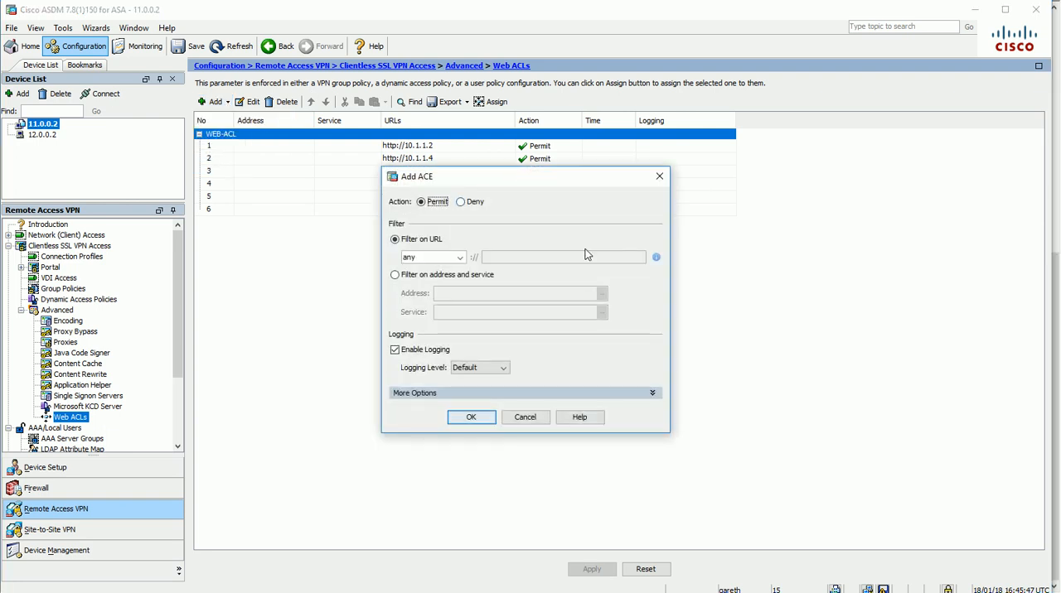
click(459, 258)
drag(461, 286, 465, 327)
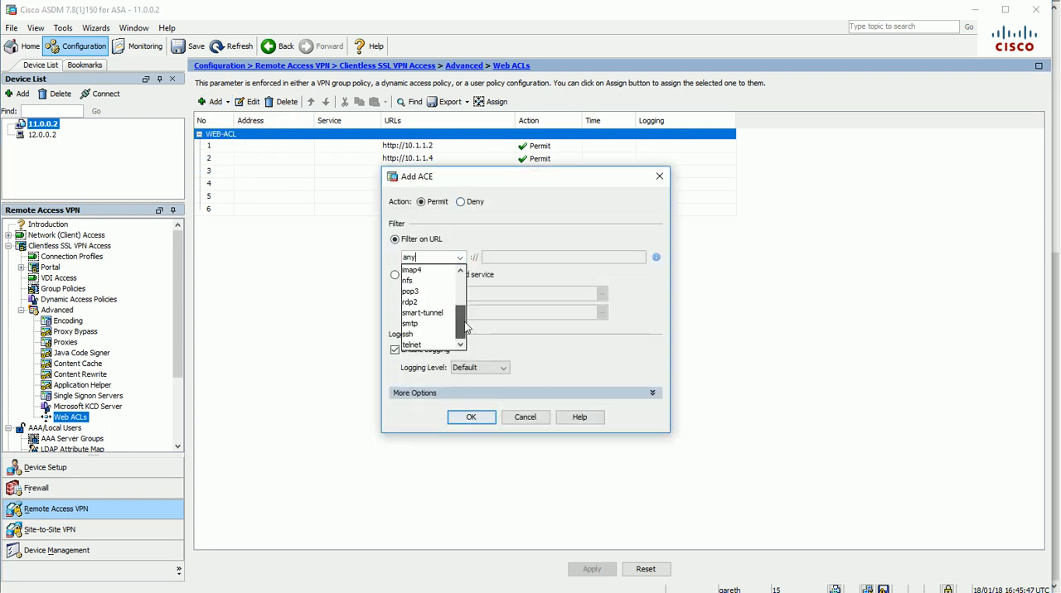
click(423, 312)
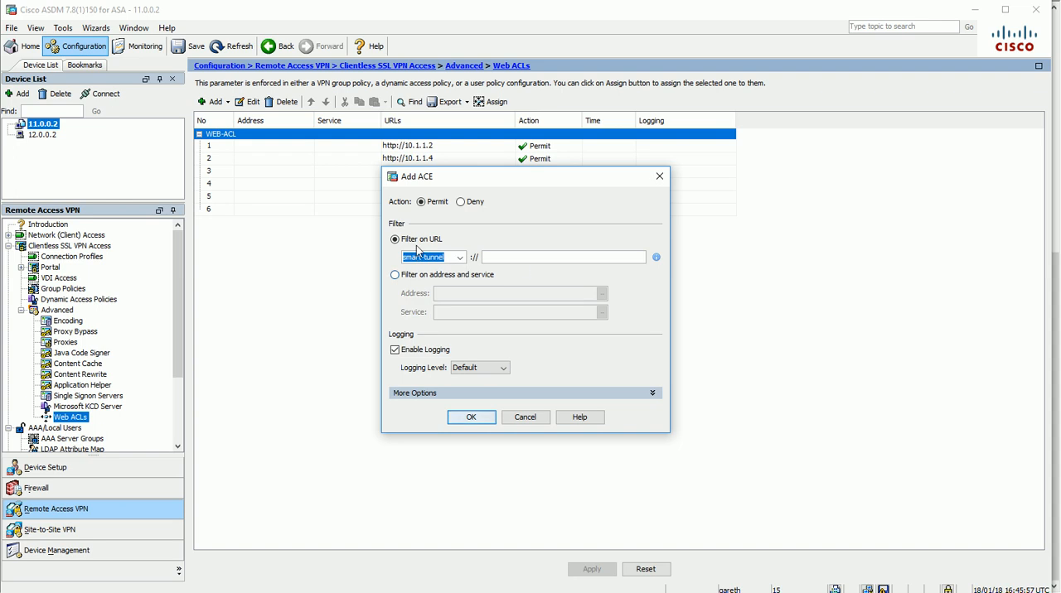
click(513, 258)
text(10.1.1.2)
click(486, 415)
Add a permit entry for smart-tunnel://10.1.1.4 to WEB-ACL and send the ACL changes to the ASA
click(218, 102)
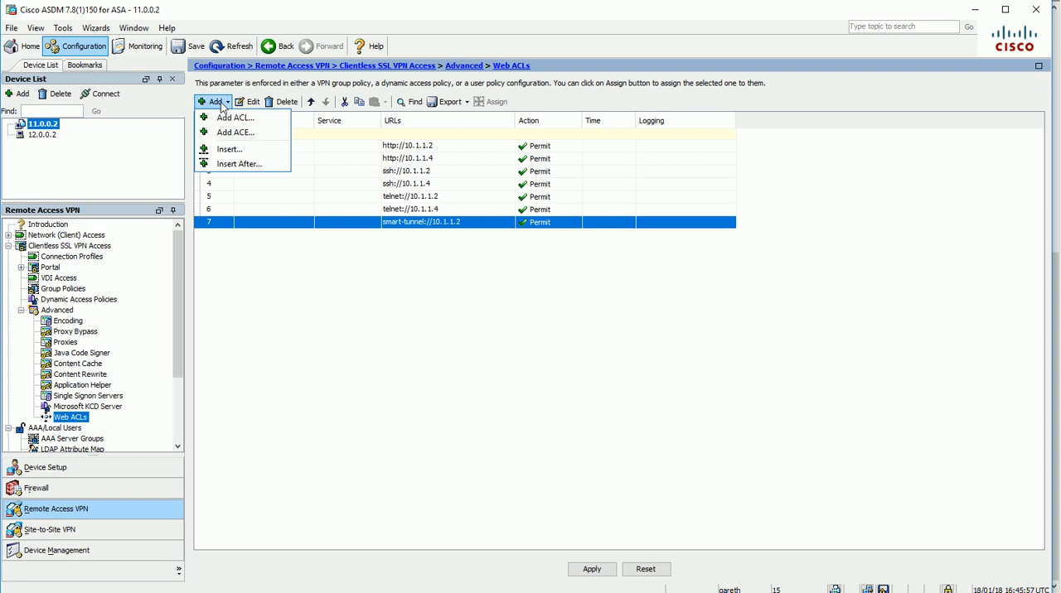
click(241, 133)
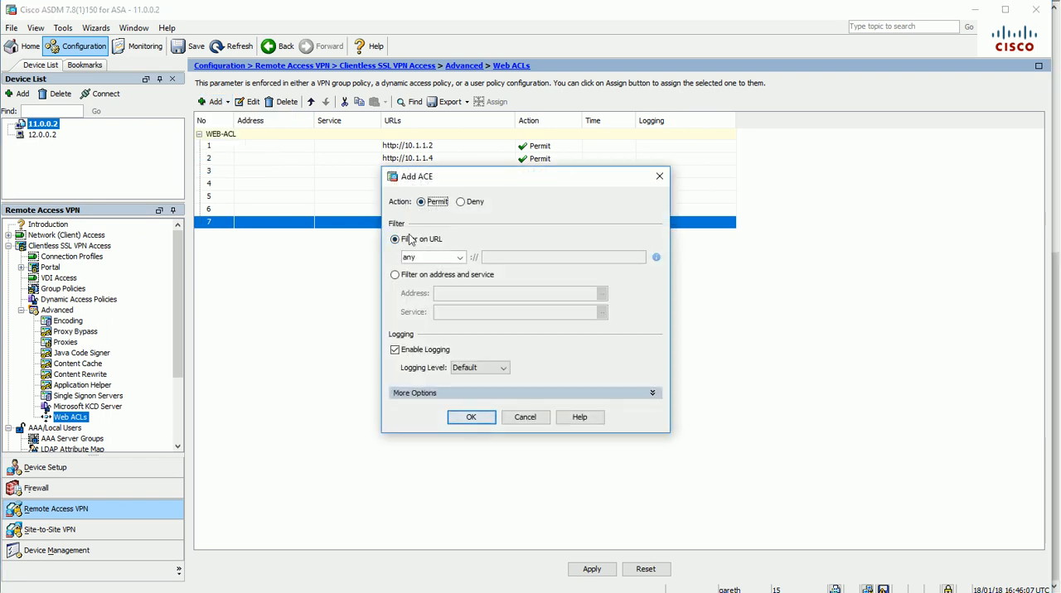
click(460, 258)
scroll(462, 282, down, 3)
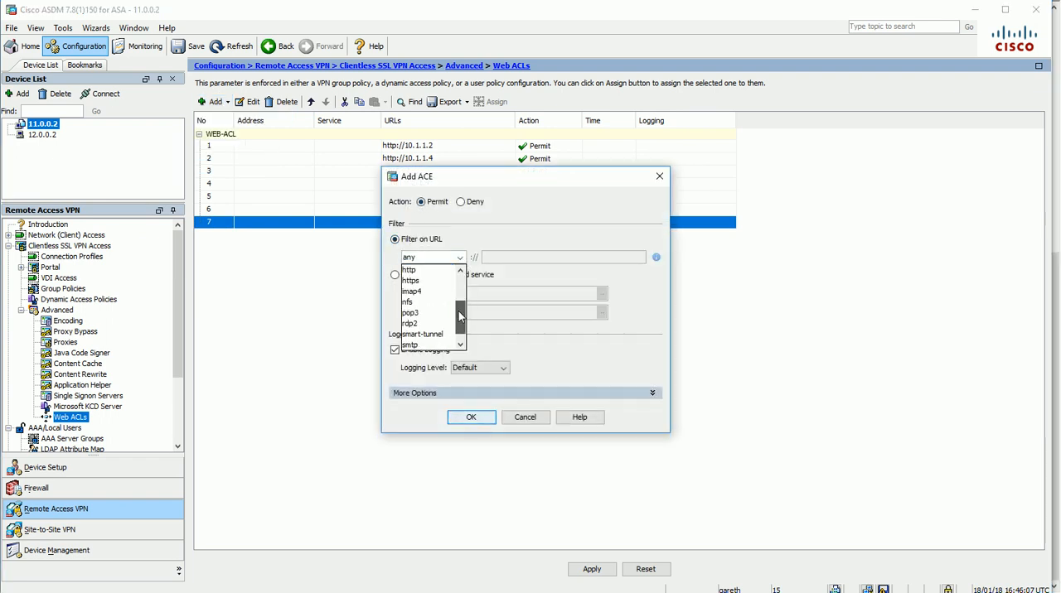
click(423, 334)
text(0.1.1.4)
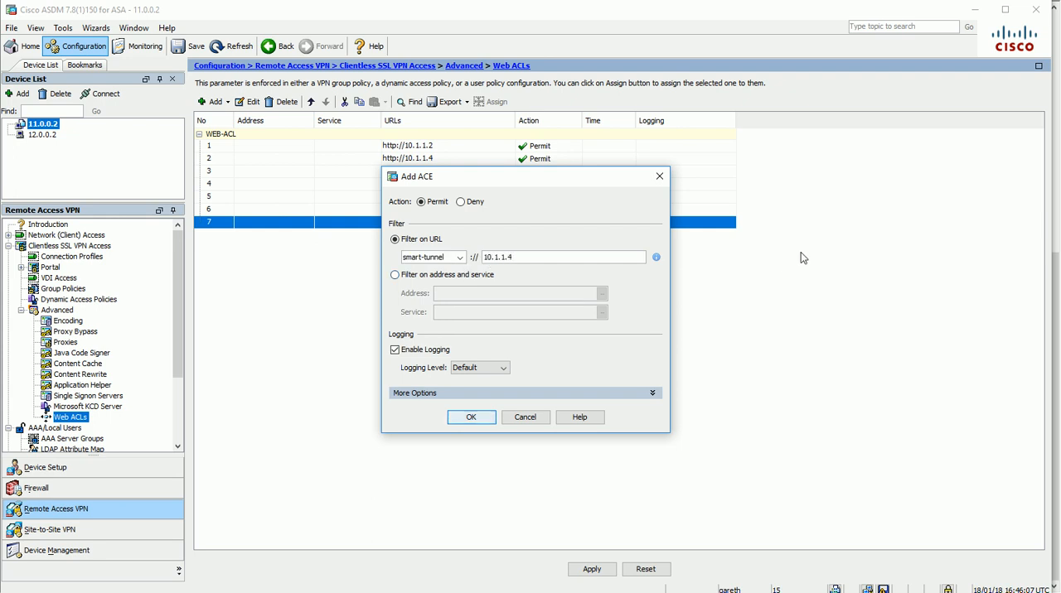
click(470, 416)
click(590, 567)
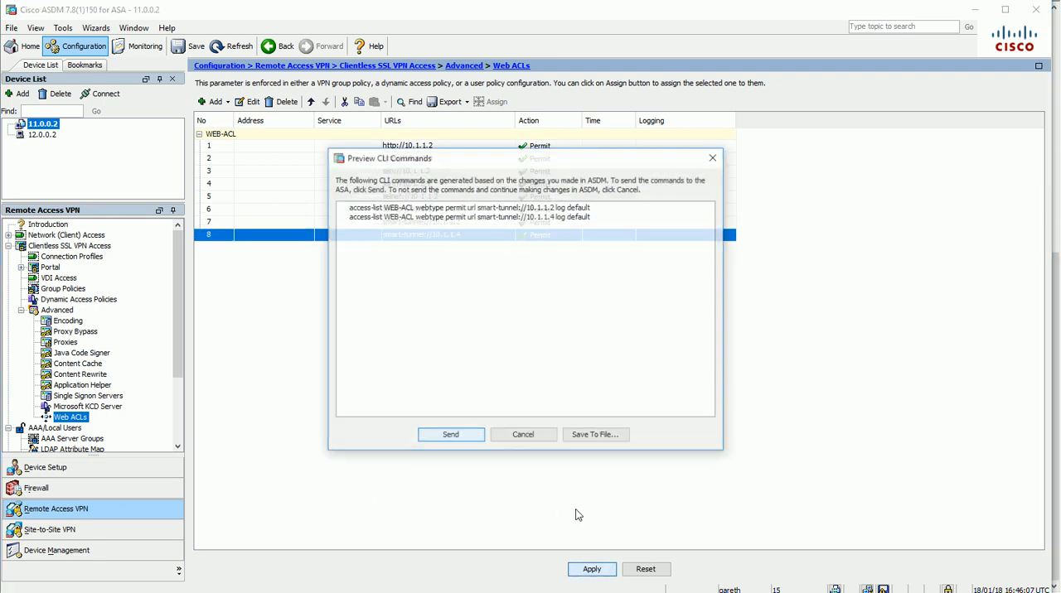
click(448, 435)
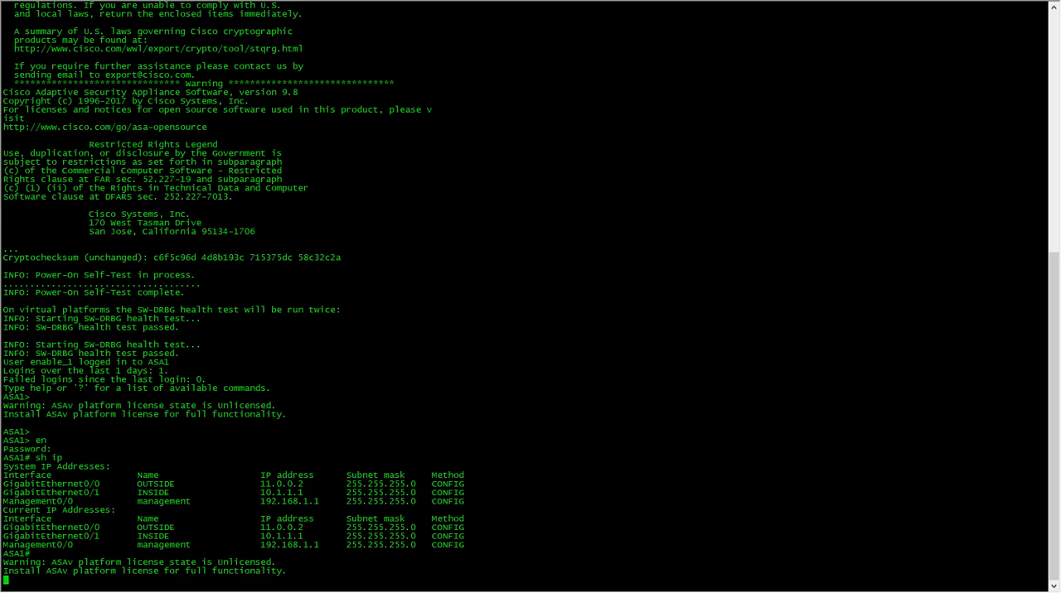
Switch back to SecureCRT, connect to 10.1.1.2 using Telnet on port 23, and move the session window fully into view
key(alt+q)
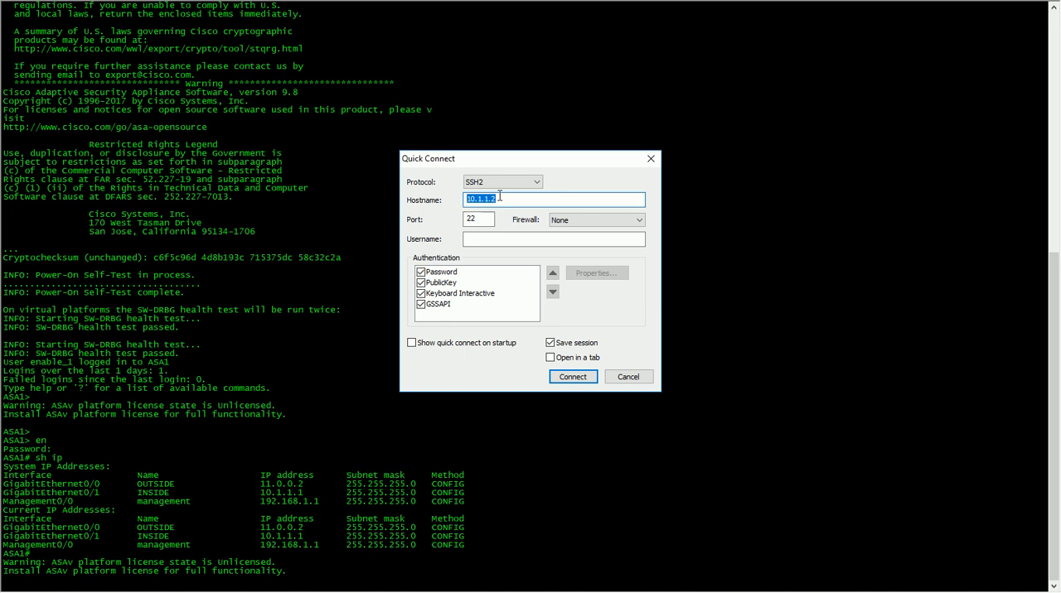
drag(507, 201, 466, 201)
drag(484, 159, 276, 251)
click(313, 291)
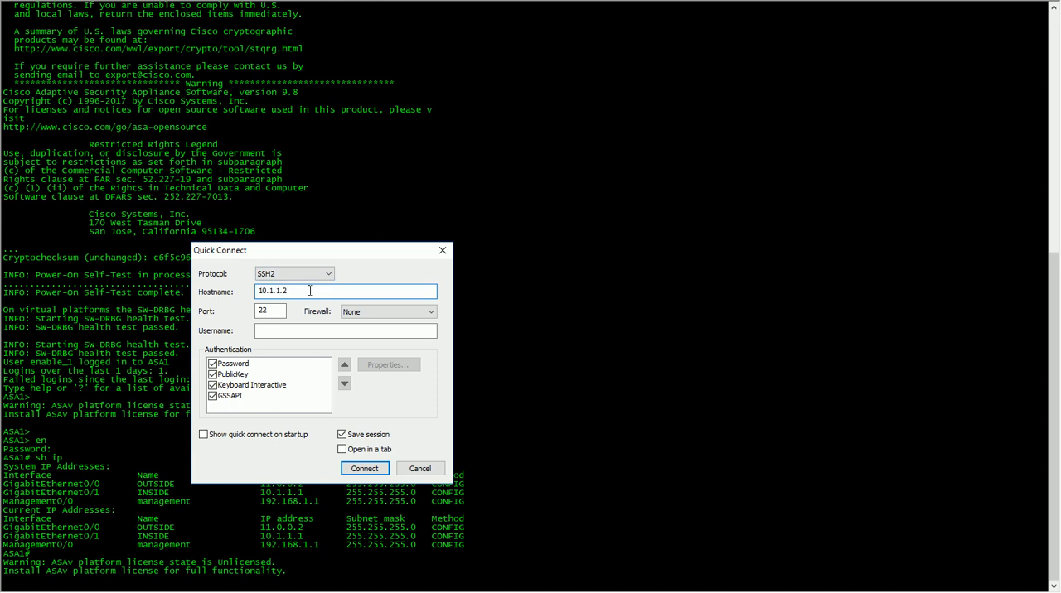
click(328, 273)
click(306, 303)
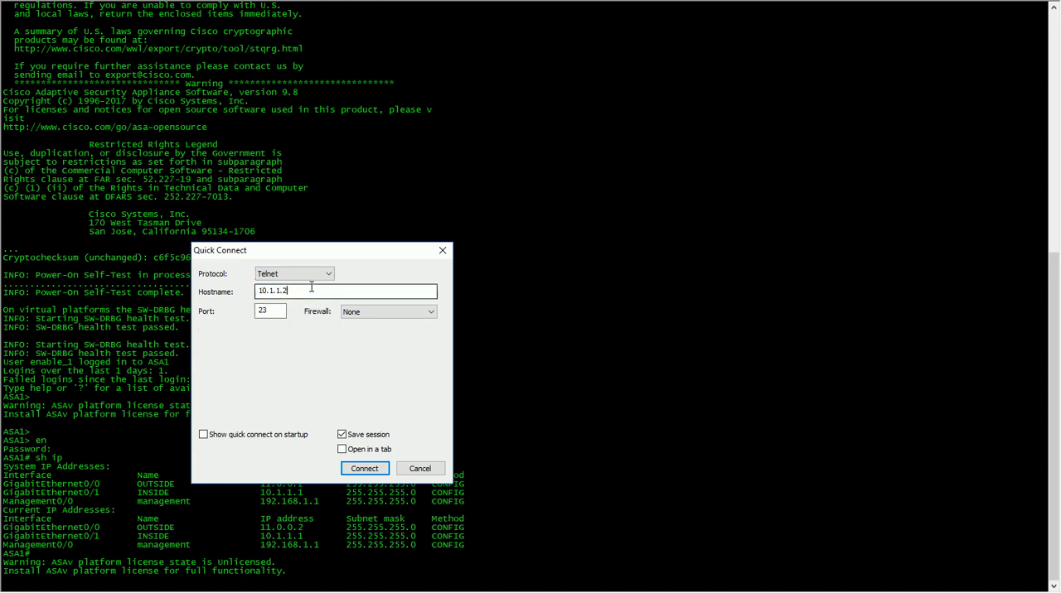
click(375, 468)
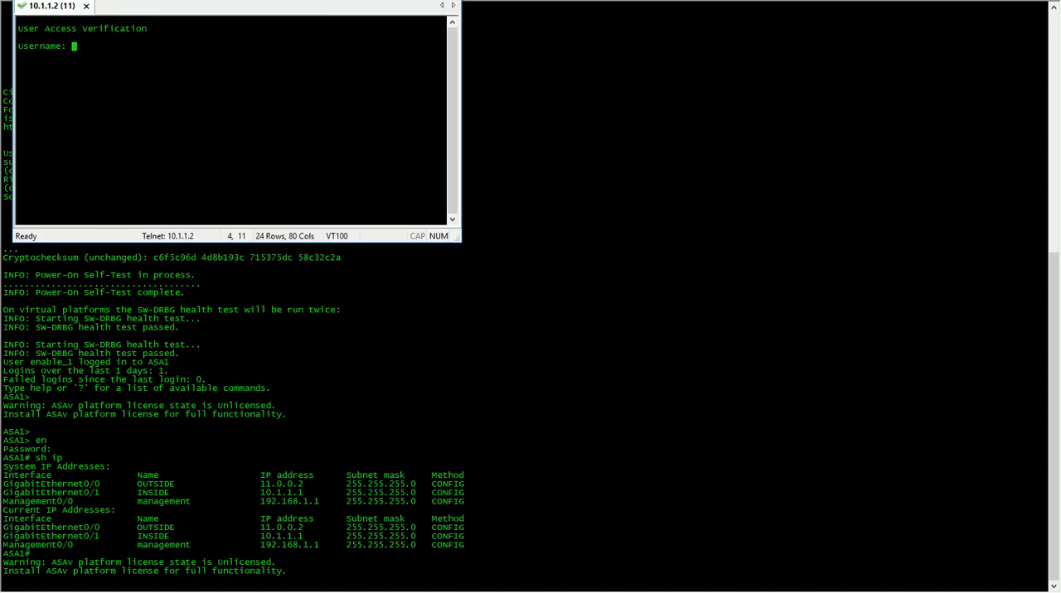
drag(120, 0, 173, 88)
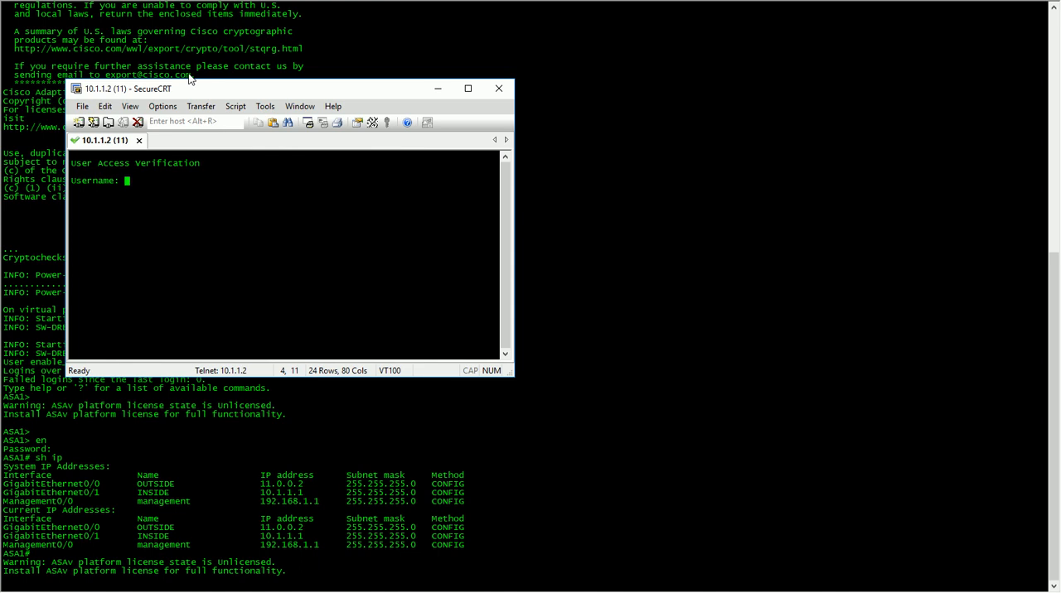
Log in to the 10.1.1.2 Telnet session with the username admin and the account password
text(admin)
key(Return)
key(Return)
key(Return)
key(Return)
key(Return)
key(Return)
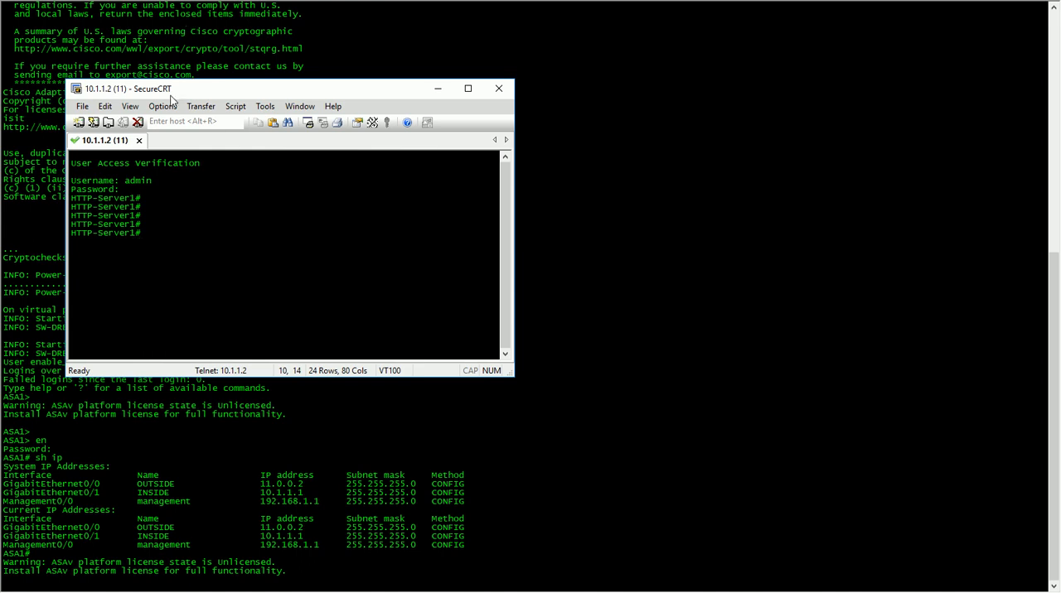
Open a quick connection to 10.1.1.4 using SSH2 on port 22 and accept the server's host key once
click(93, 122)
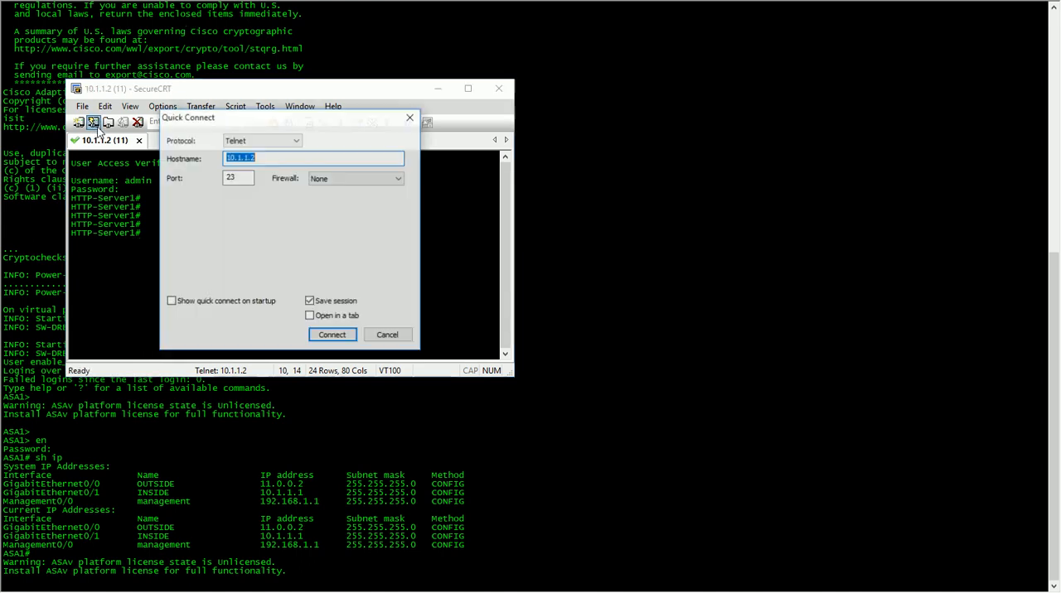
click(282, 140)
click(286, 152)
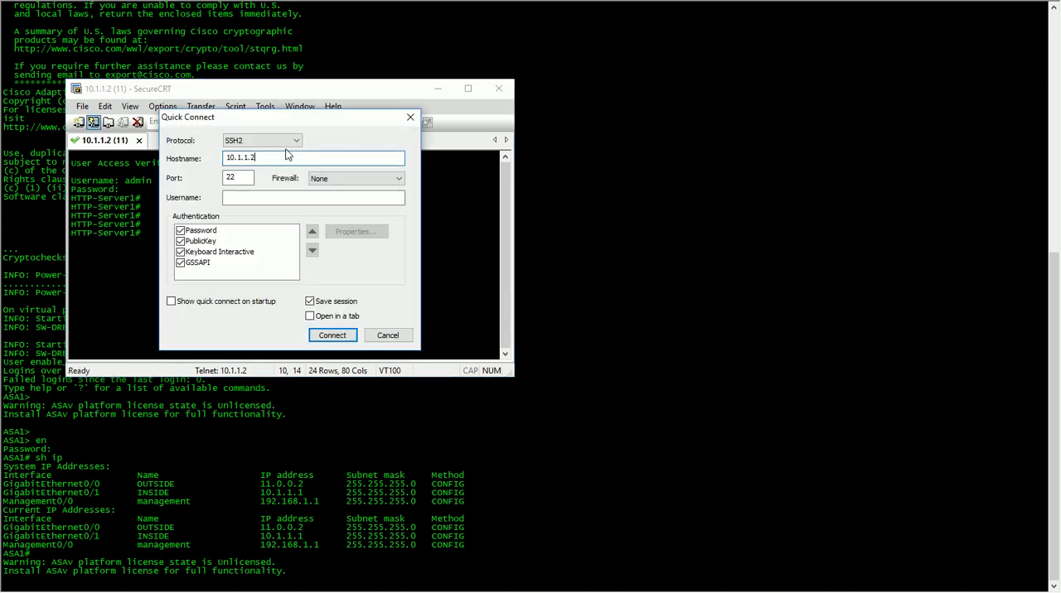
key(BackSpace)
text(4)
key(Return)
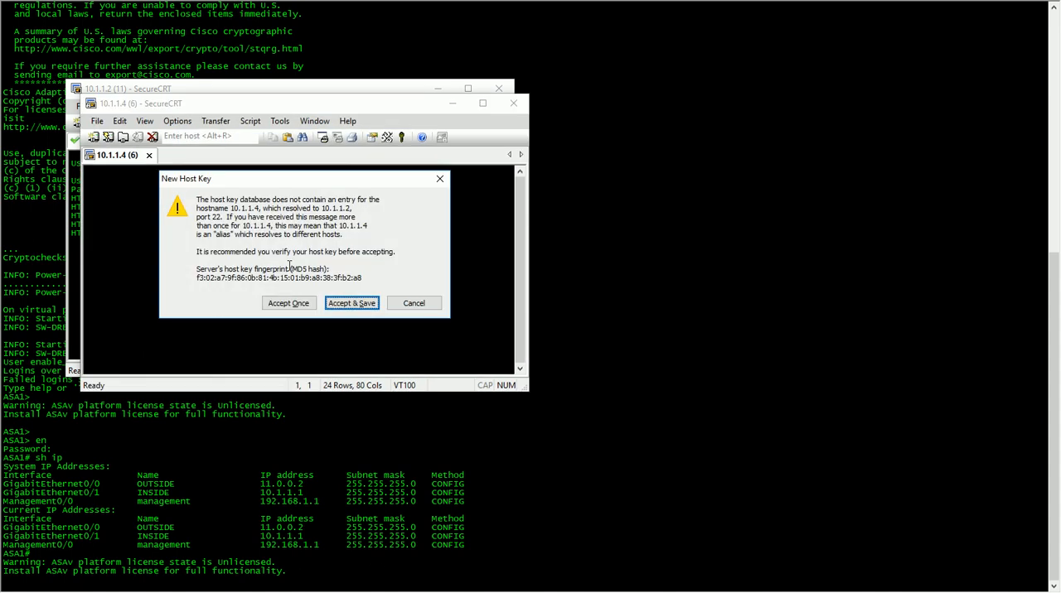
click(288, 305)
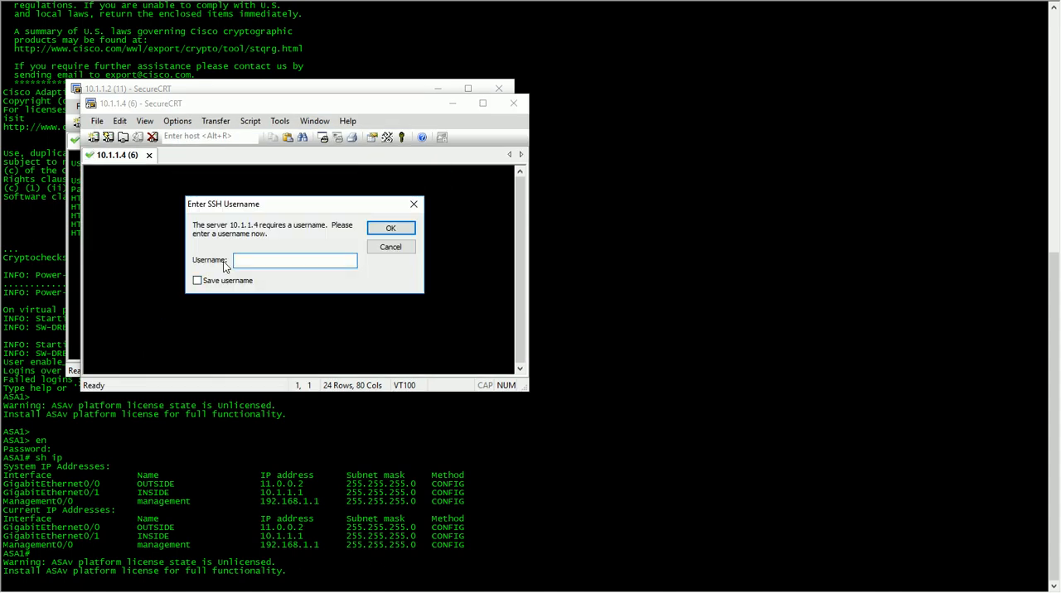
Log in to the 10.1.1.4 SSH session with the username admin and the account password
key(Return)
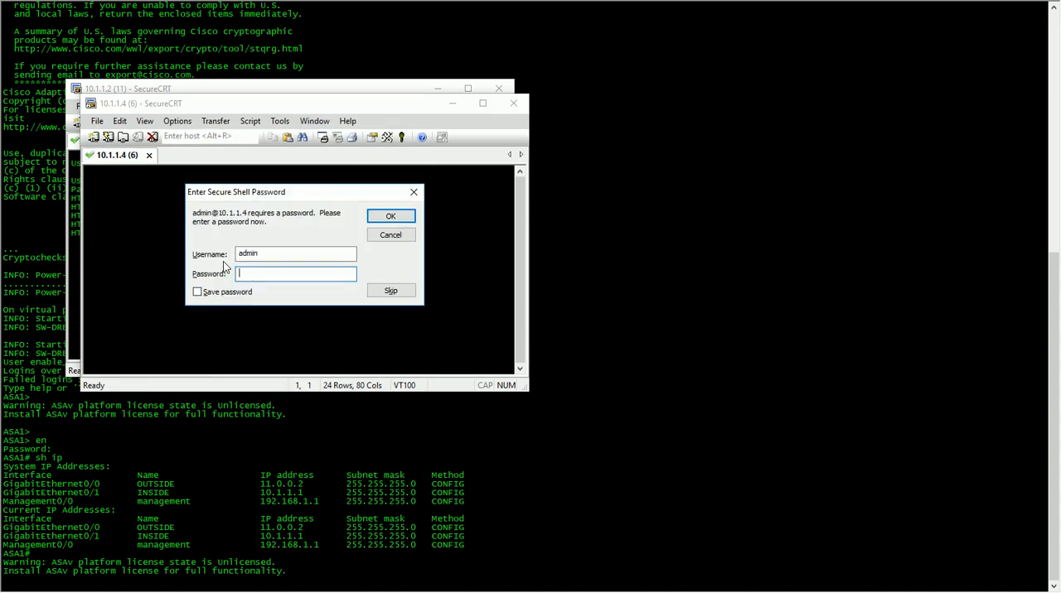
text(********)
key(Return)
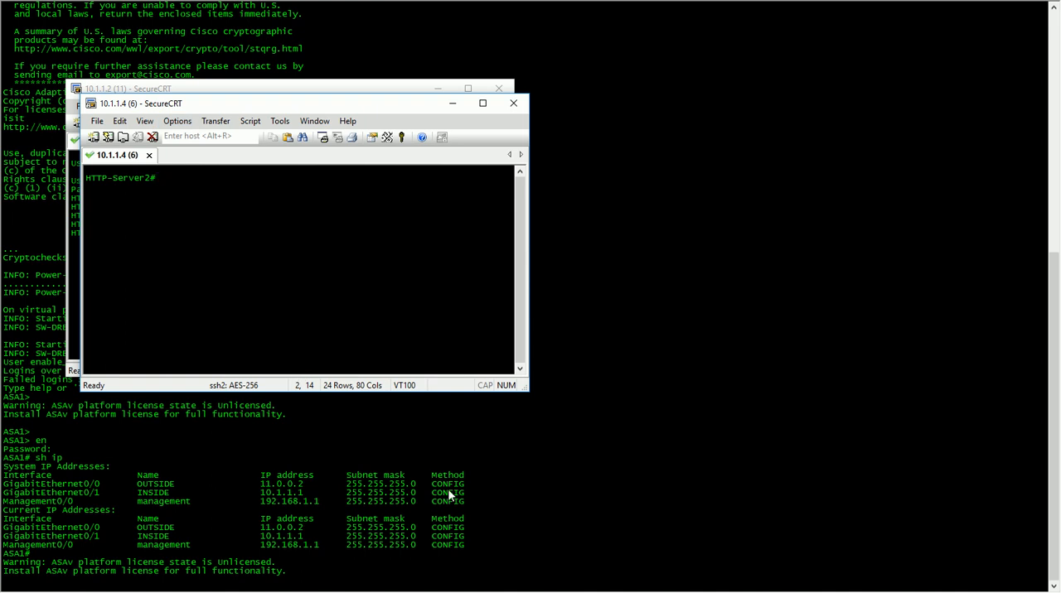
Switch to ASDM and open the DfltCustomization object for editing in the Clientless SSL VPN portal customization settings
click(334, 564)
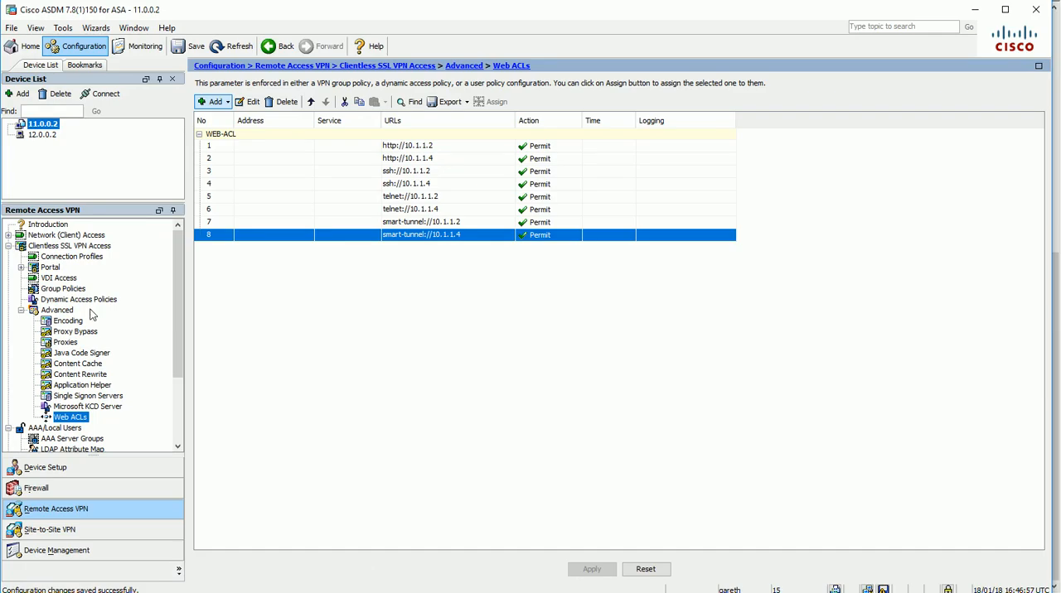
click(20, 310)
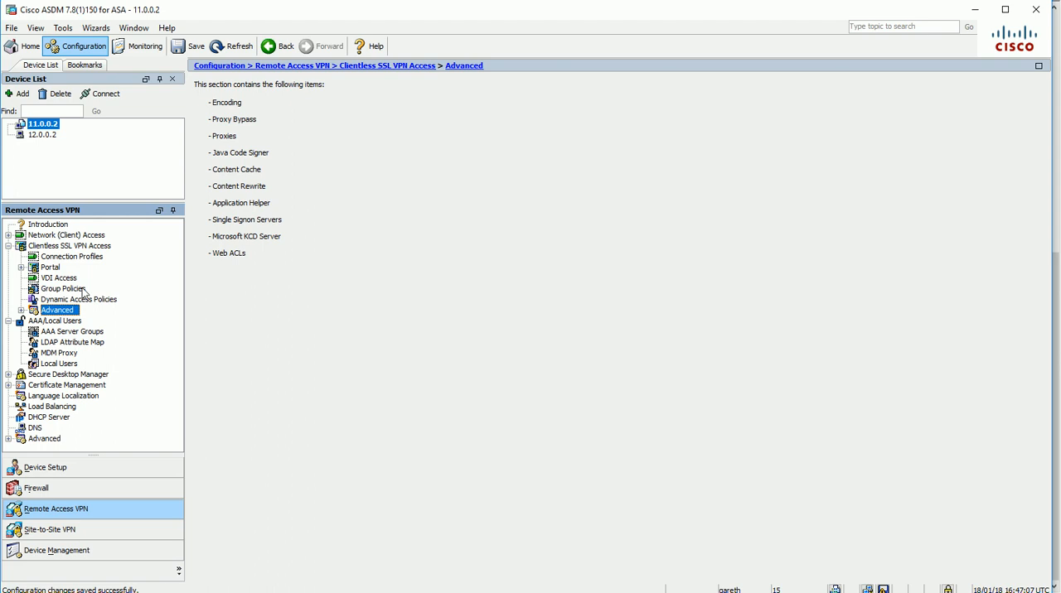
click(20, 267)
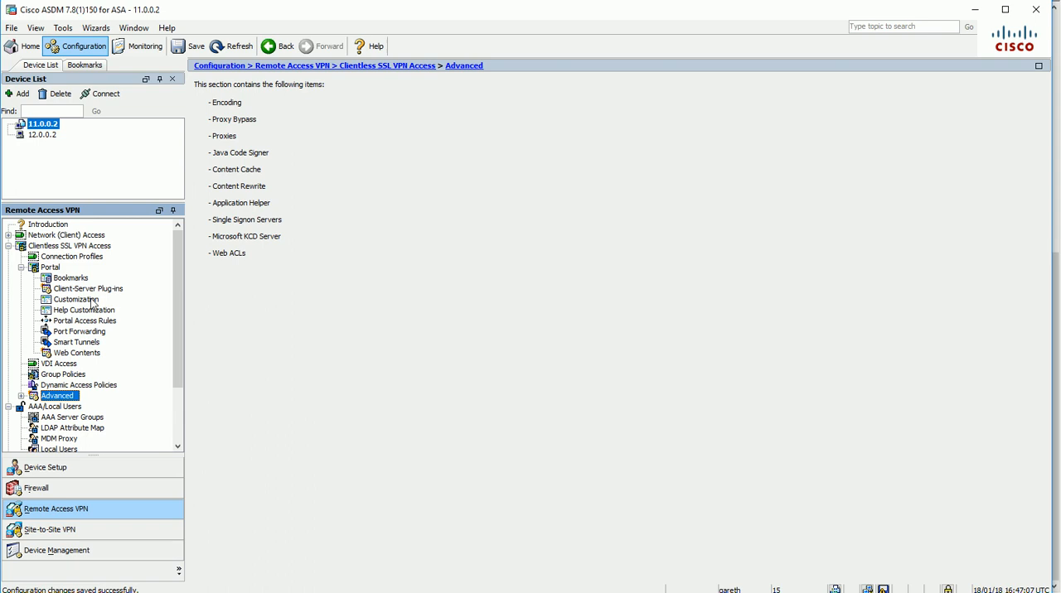
click(89, 300)
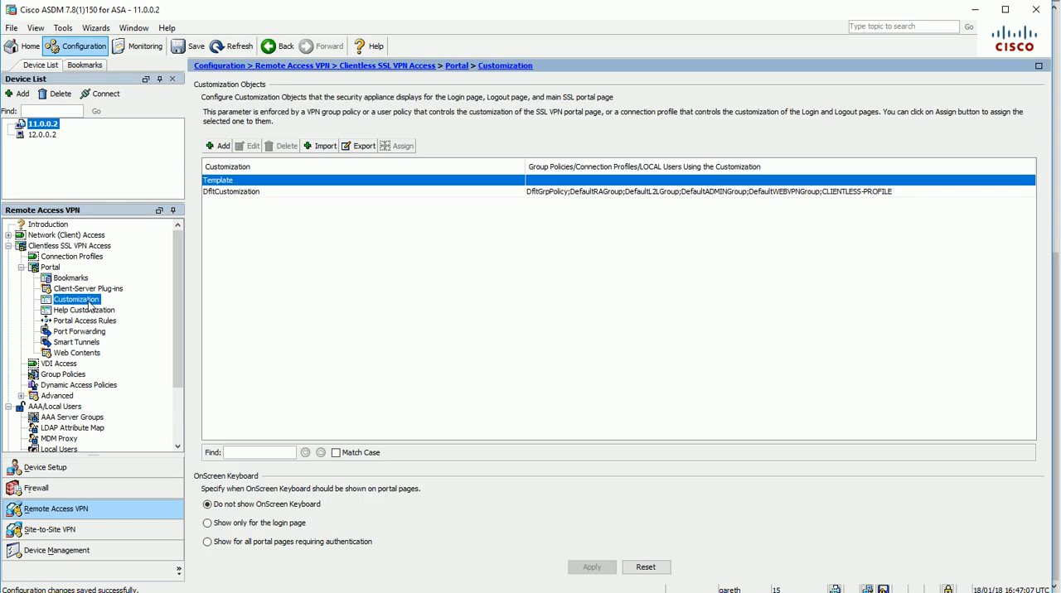
click(254, 195)
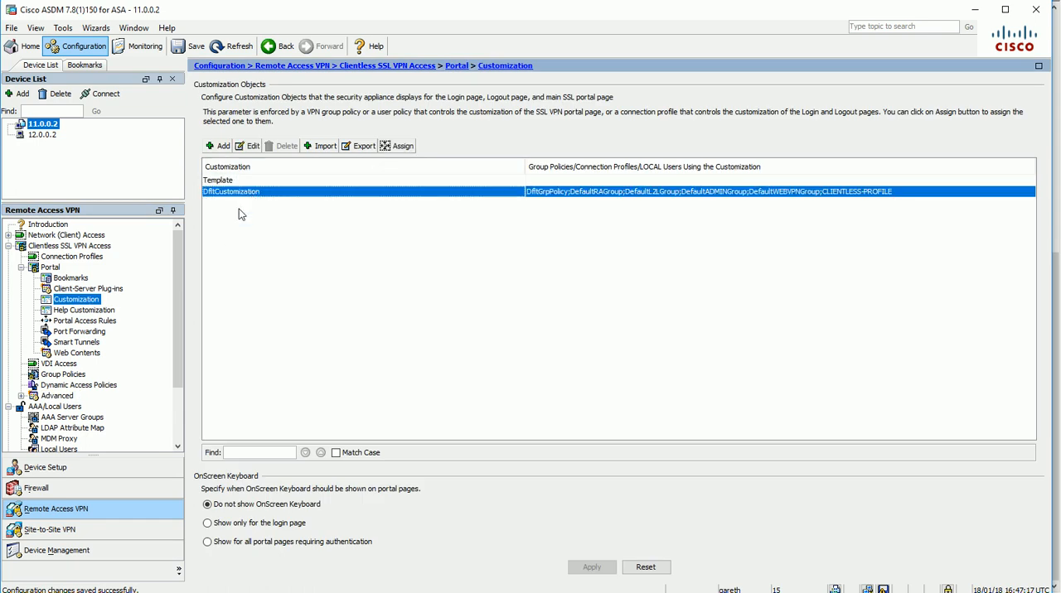
click(250, 147)
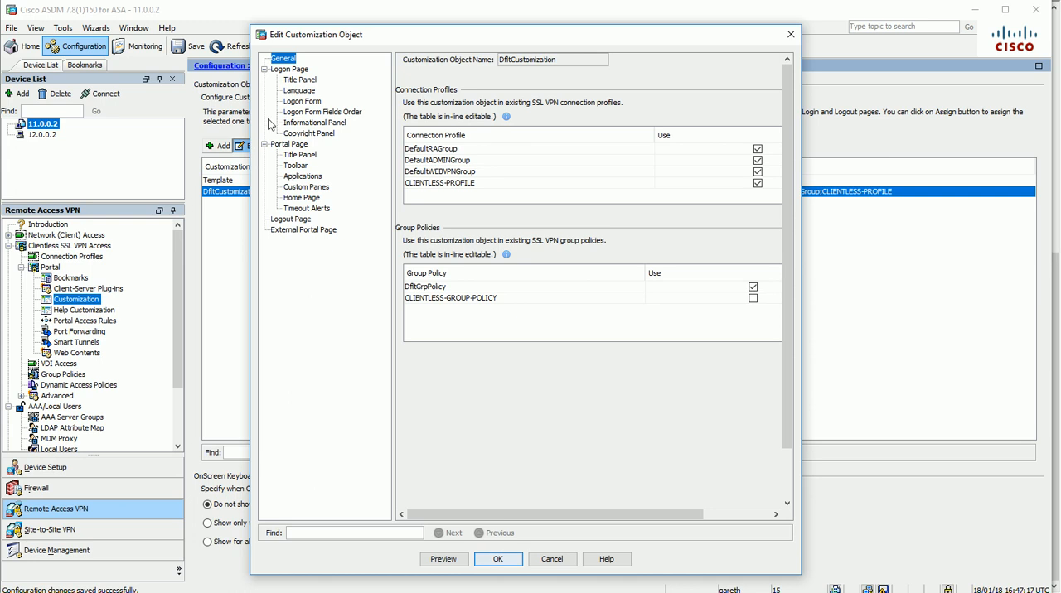
Replace the logon page's title panel text with "GazNET Title Panel"
click(310, 81)
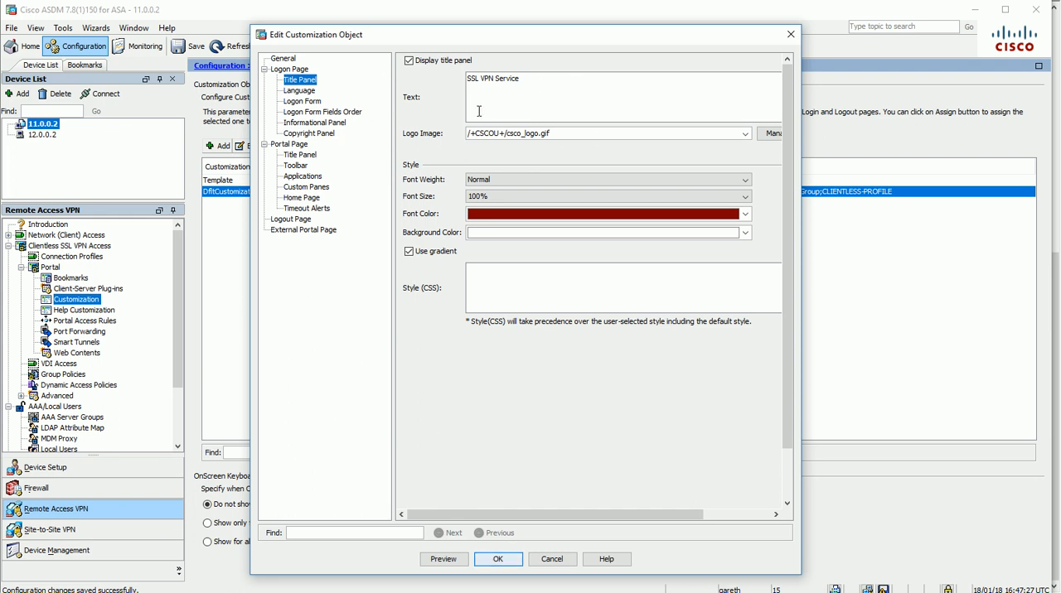
triple_click(520, 79)
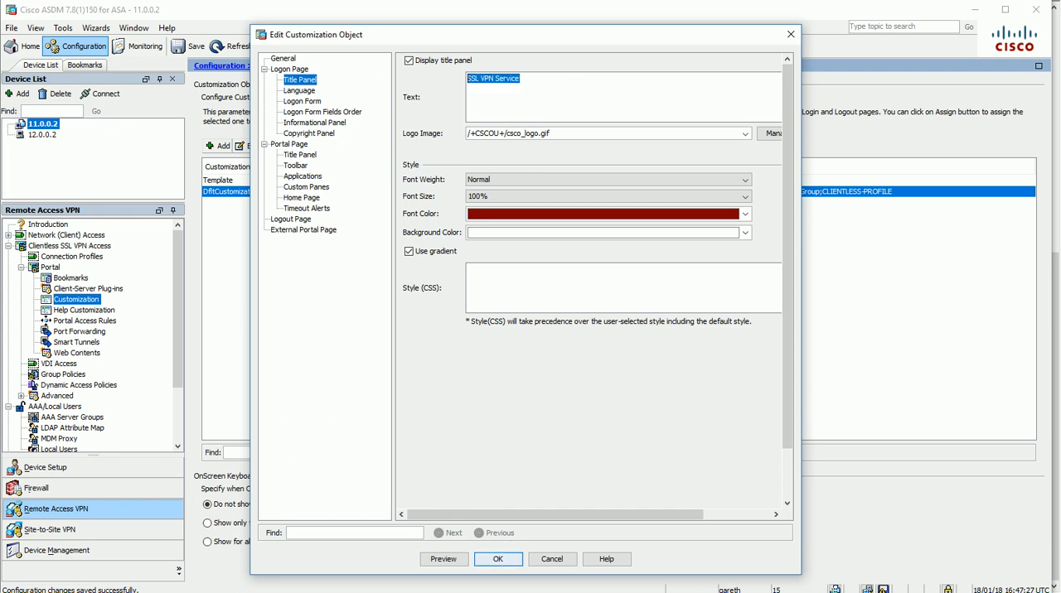
text(GazNET Title Panel)
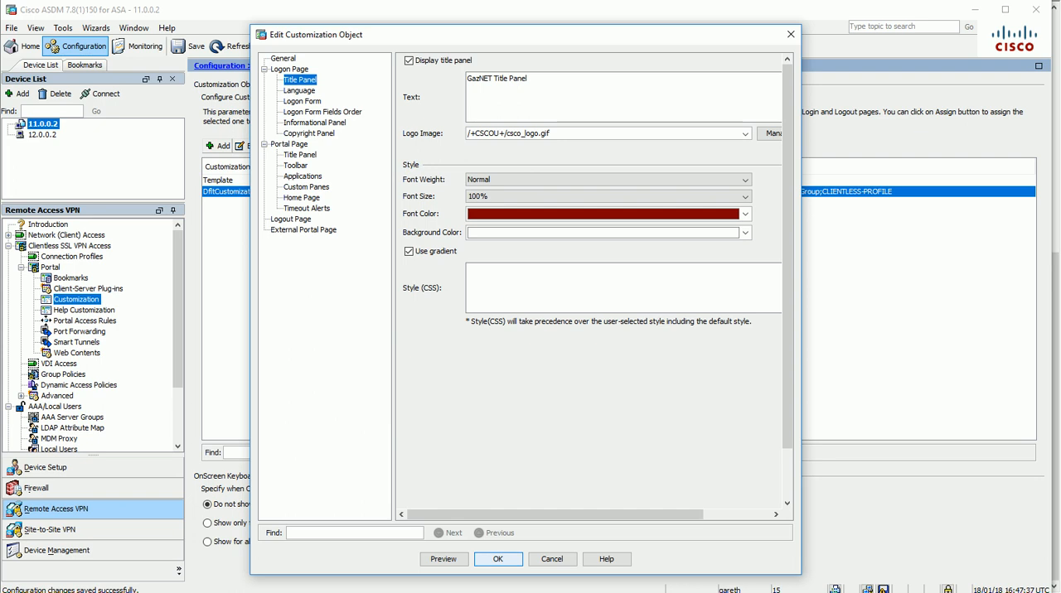
Review the logon page's language, form, field order, informational and copyright settings, and the portal page's title panel
click(308, 92)
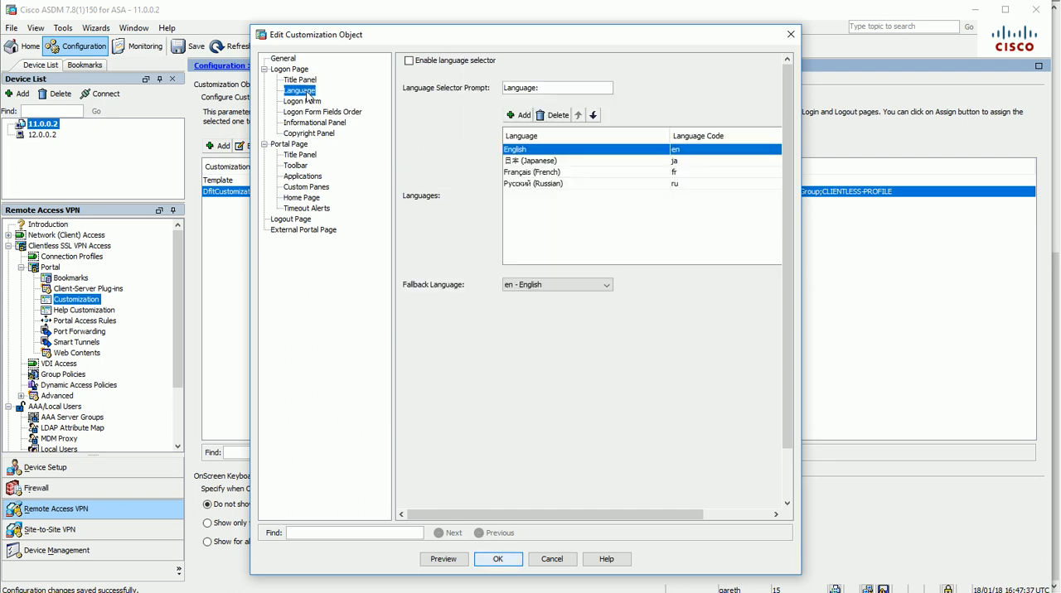
click(312, 102)
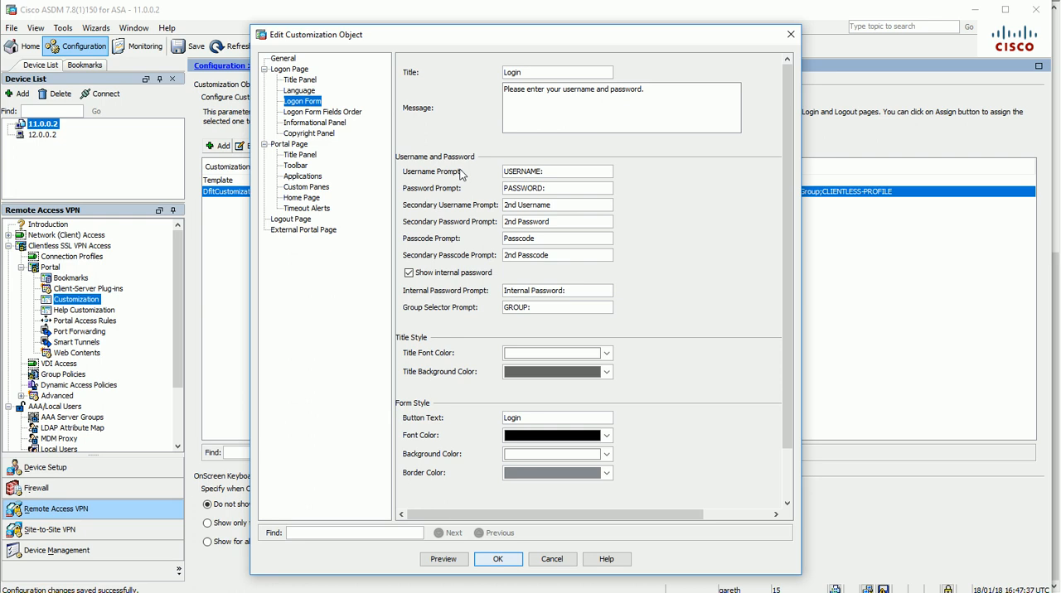
click(305, 113)
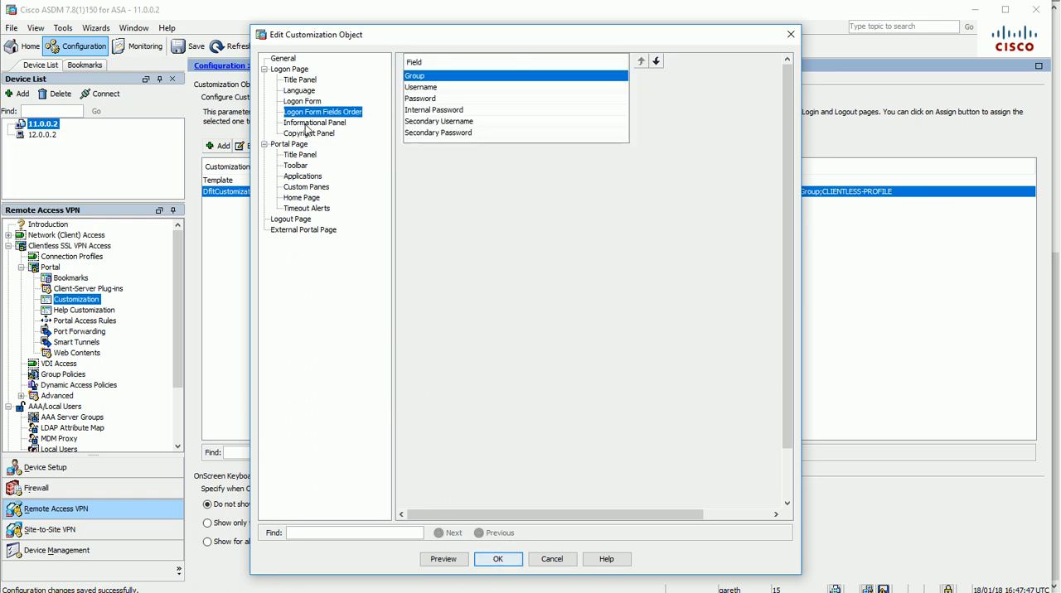
click(307, 124)
click(312, 134)
click(307, 155)
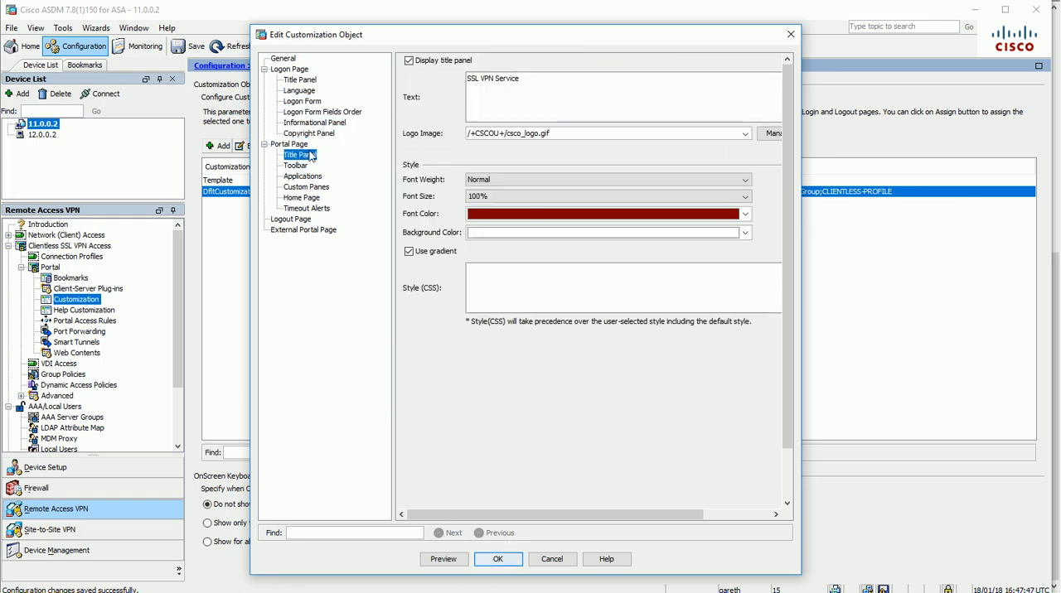
drag(541, 75, 386, 71)
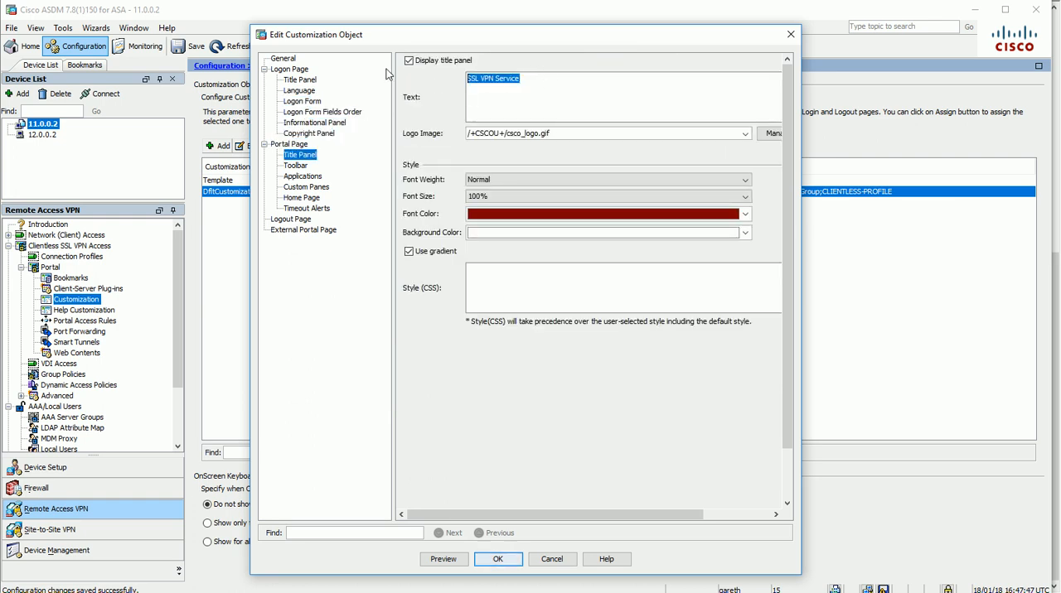
Change the logon page's title panel text to "GazNET Login Page Title Panel"
click(307, 81)
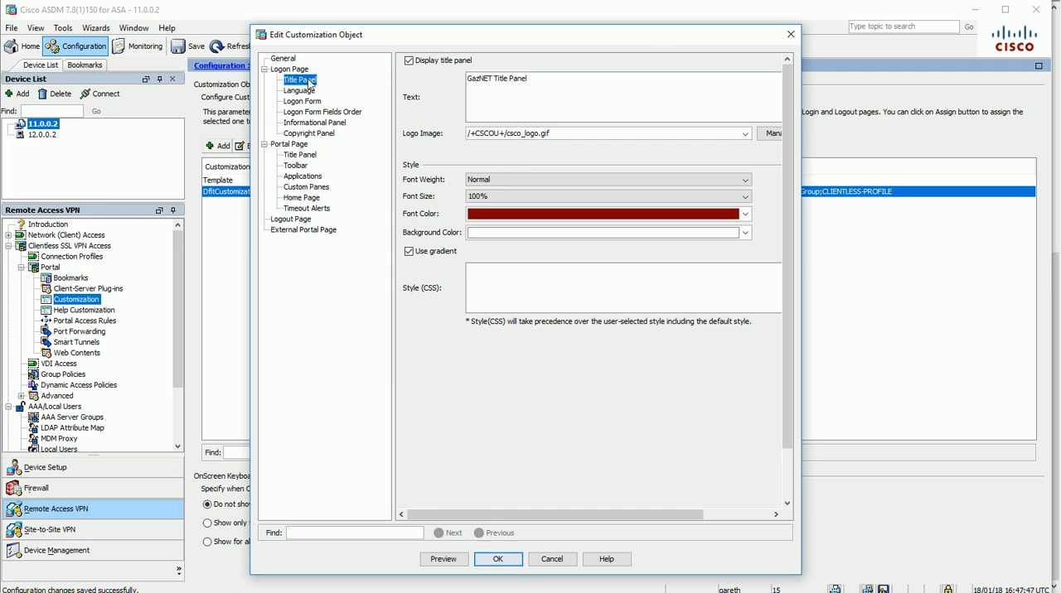
click(496, 79)
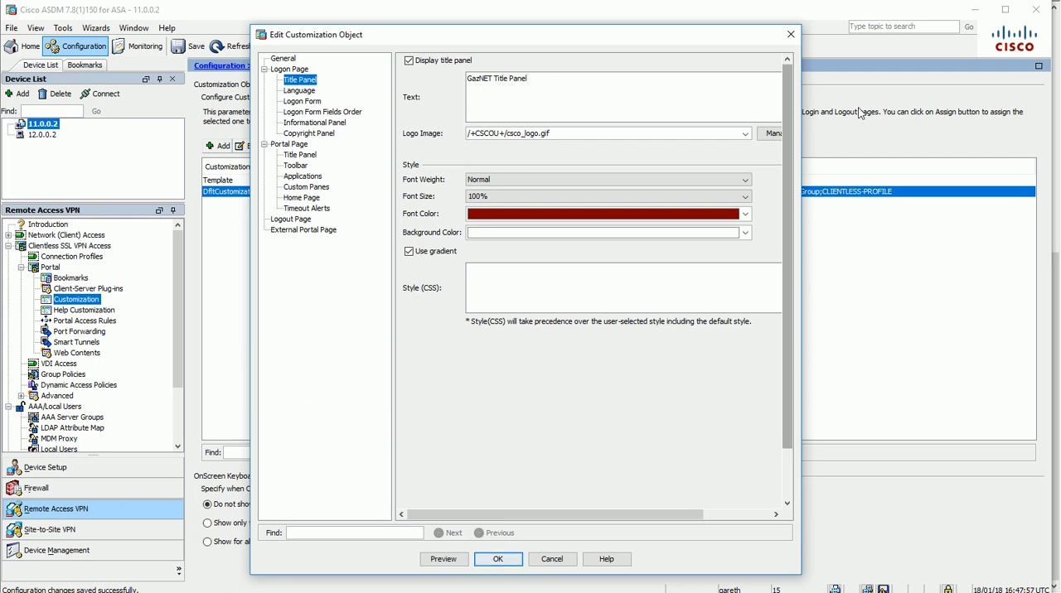
text(Login P)
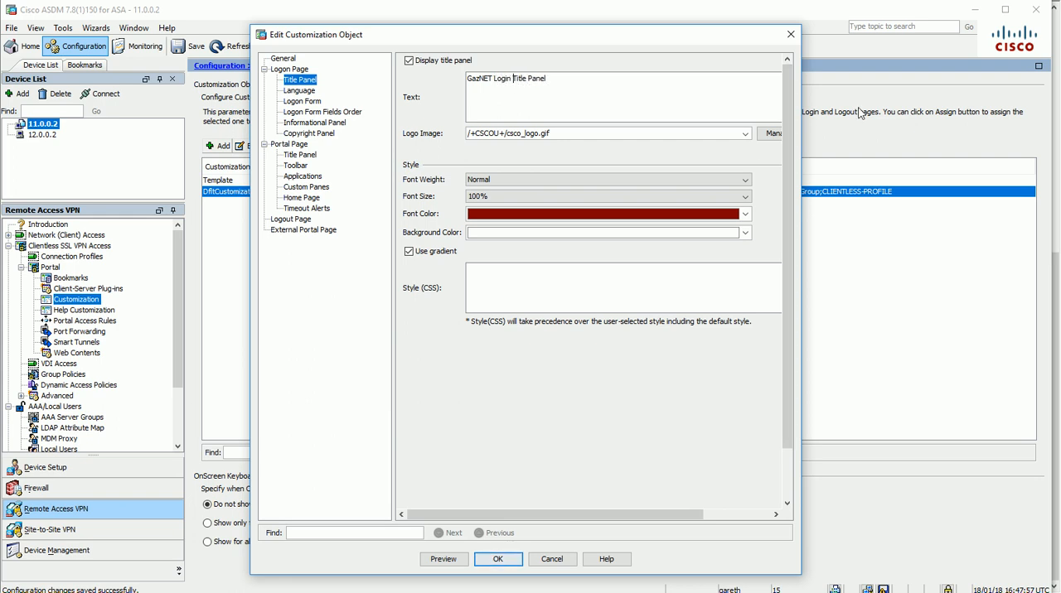
text(age)
Replace the portal page's title panel text with "GazNET Portal Page Title Panel"
click(294, 147)
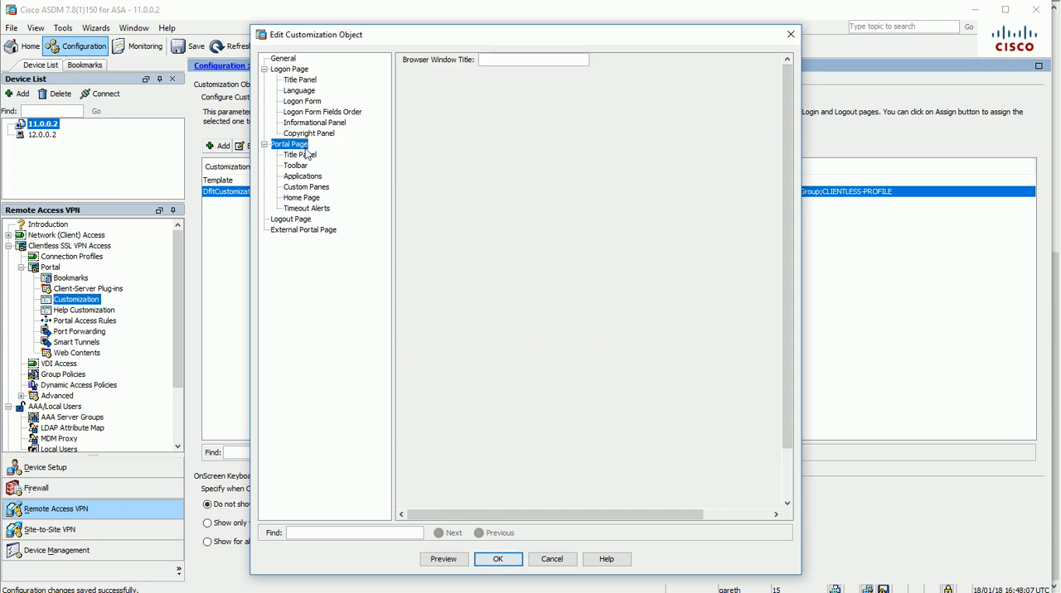
click(300, 155)
drag(540, 78, 421, 71)
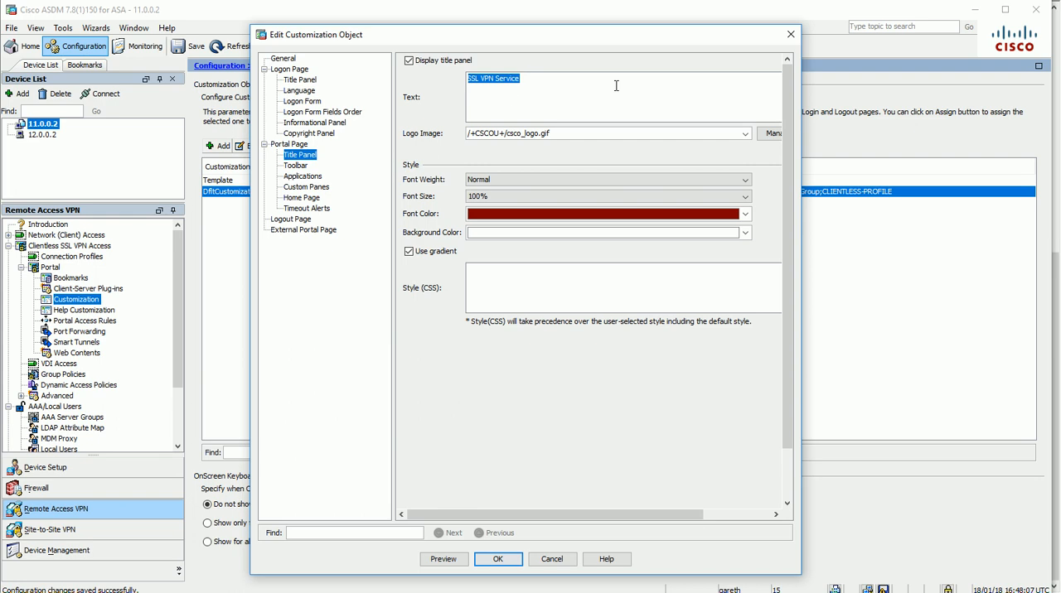
text(GazNet)
key(BackSpace)
key(BackSpace)
text(ET Portal Page Title)
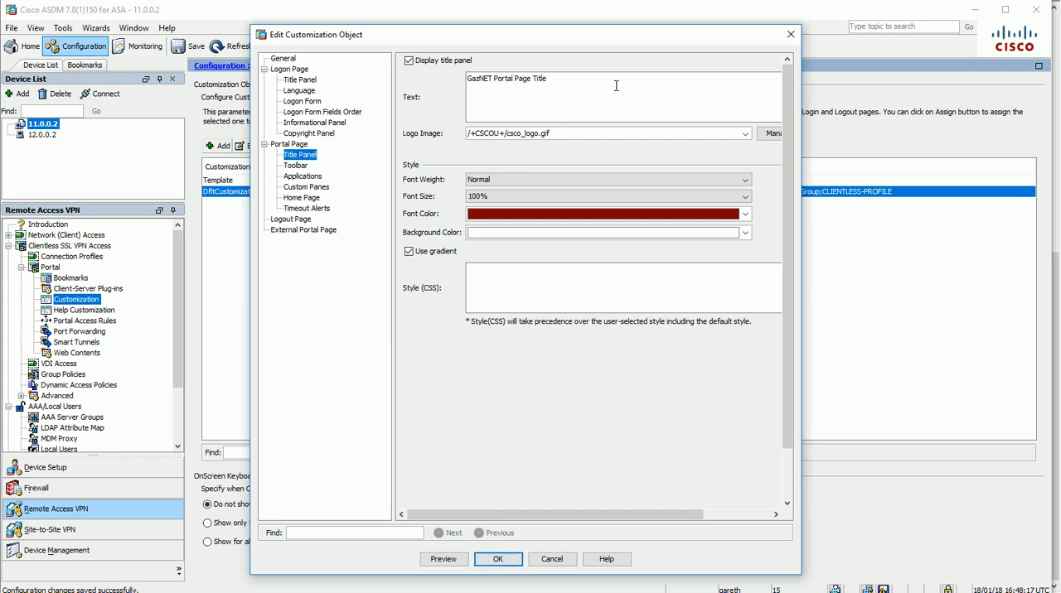
text( Panel)
Confirm the DfltCustomization edits, apply them, and send the generated commands to the ASA
click(498, 559)
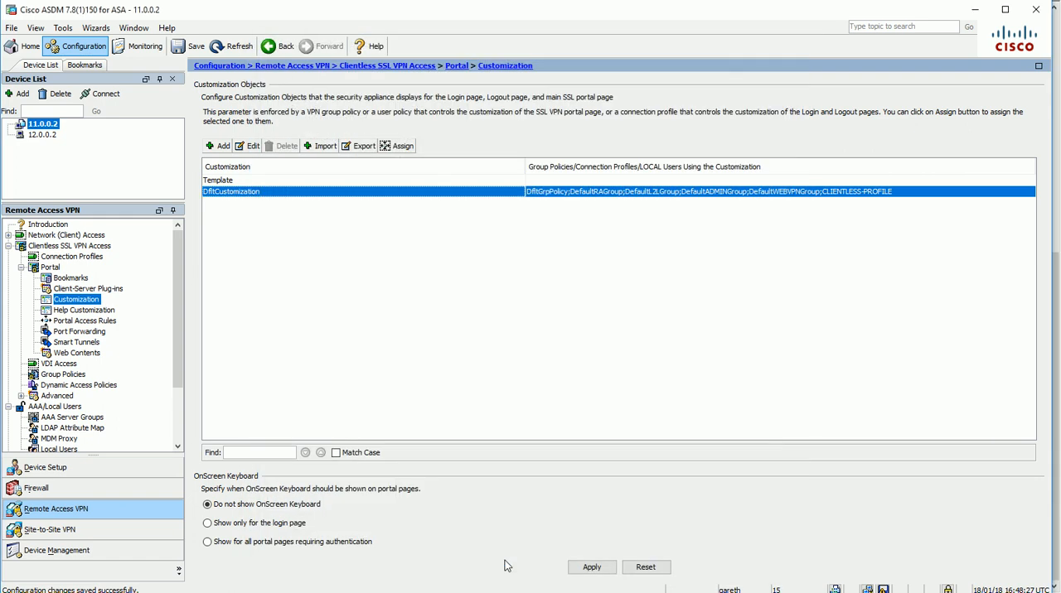
click(590, 567)
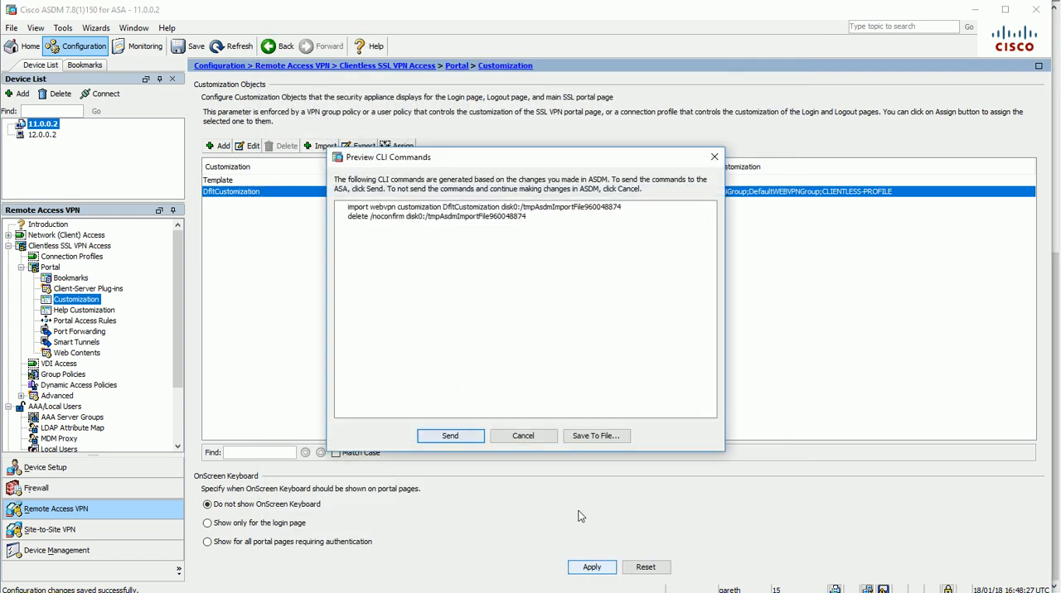
click(450, 436)
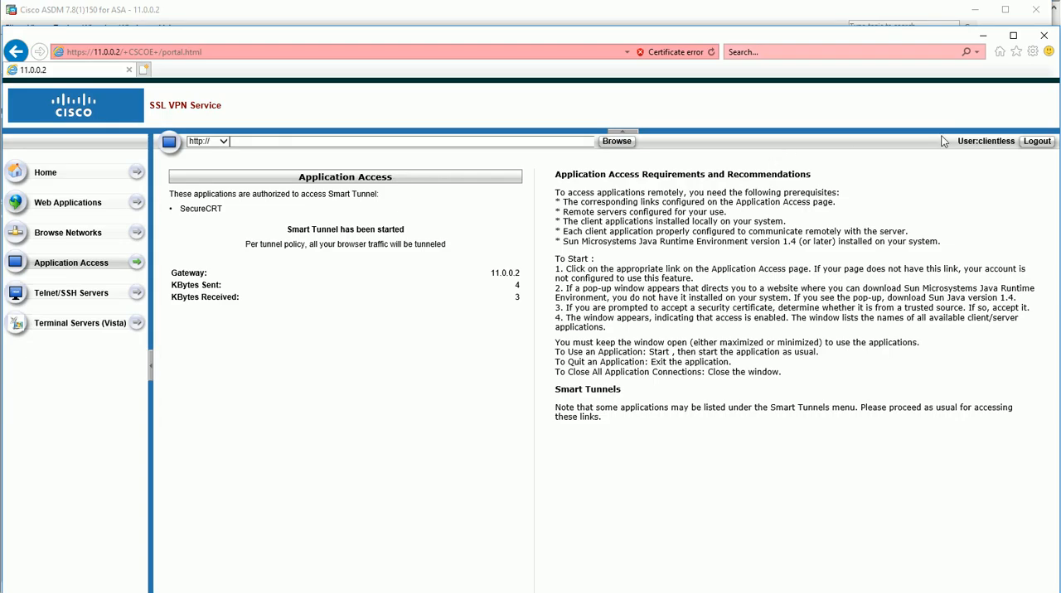
In the browser, log out of the SSL VPN portal, return to the logon page, and check its title and login message
click(1036, 141)
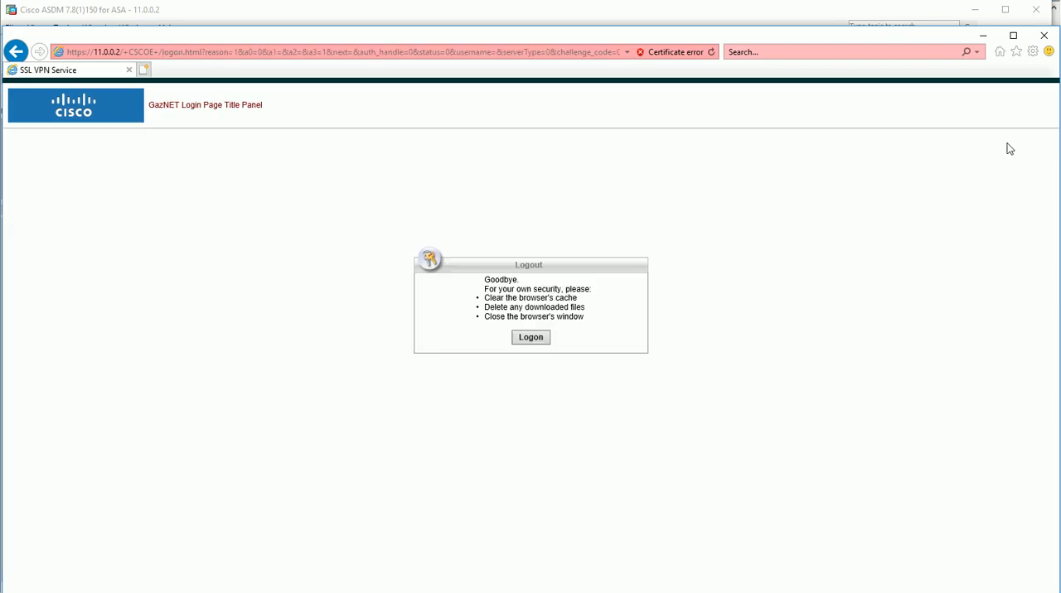
click(532, 338)
drag(266, 106, 181, 105)
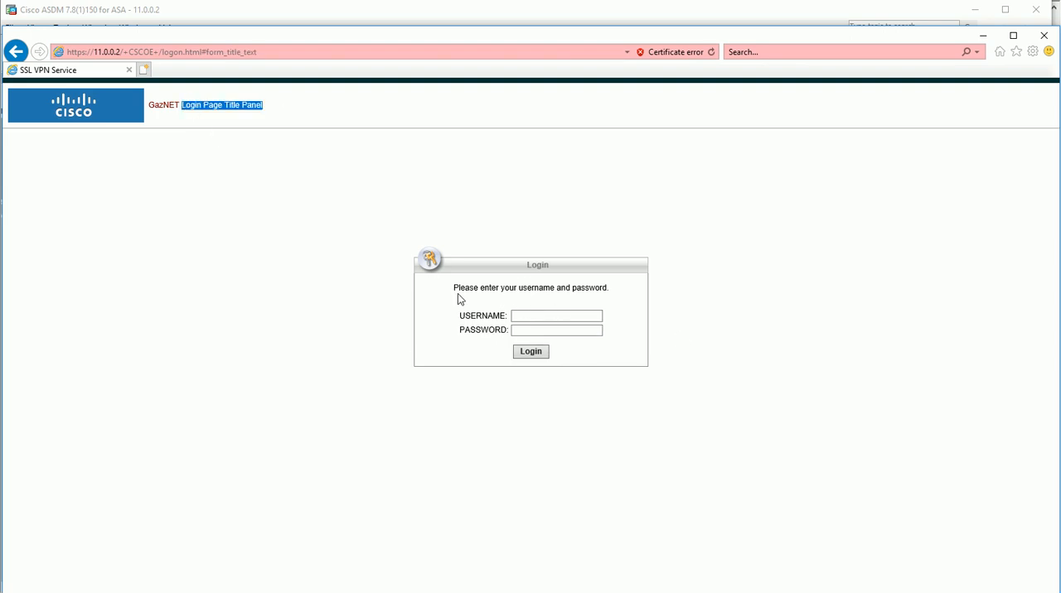
drag(454, 285, 576, 281)
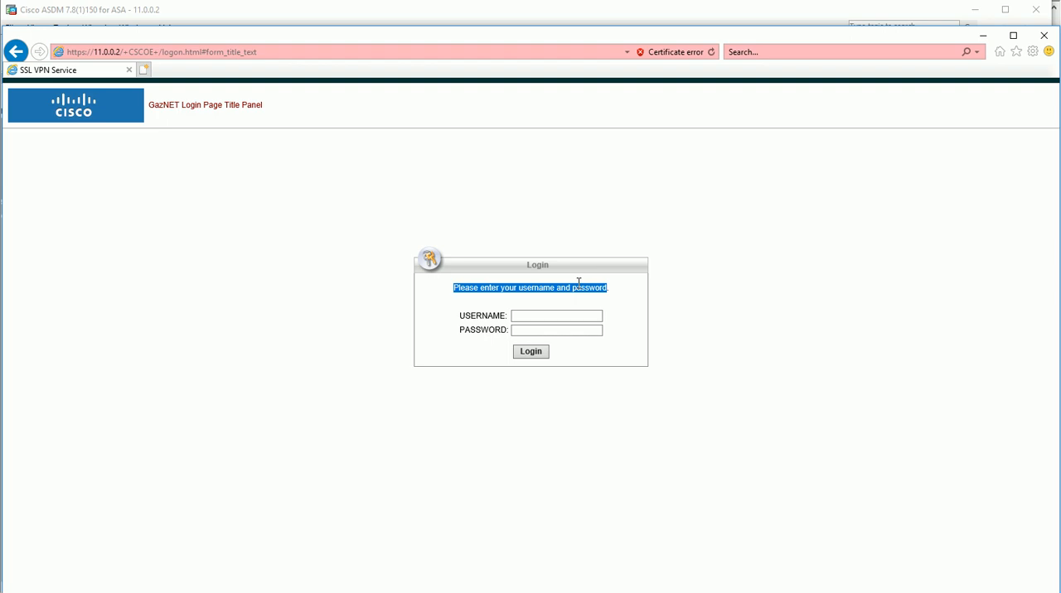
Log in to the SSL VPN portal as "clientless" with the account password, accept the welcome banner, and check the portal page's title
click(623, 301)
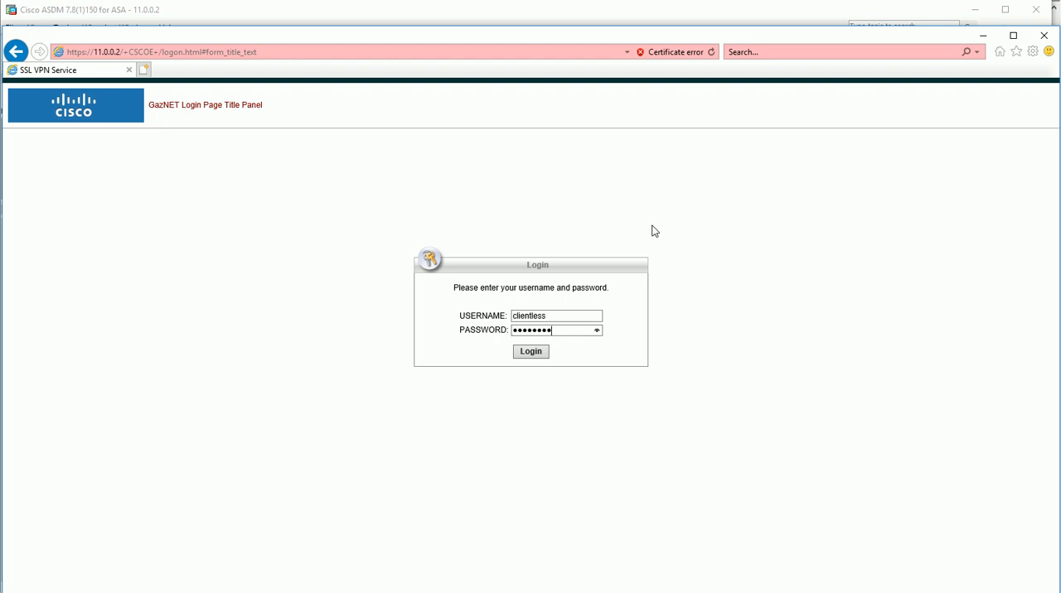
click(535, 354)
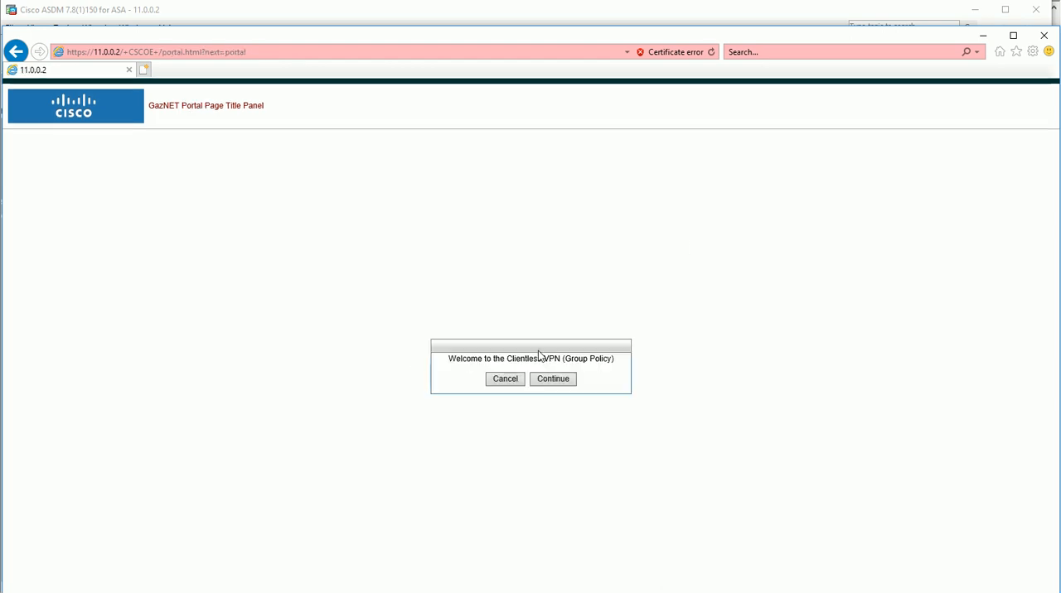
click(570, 386)
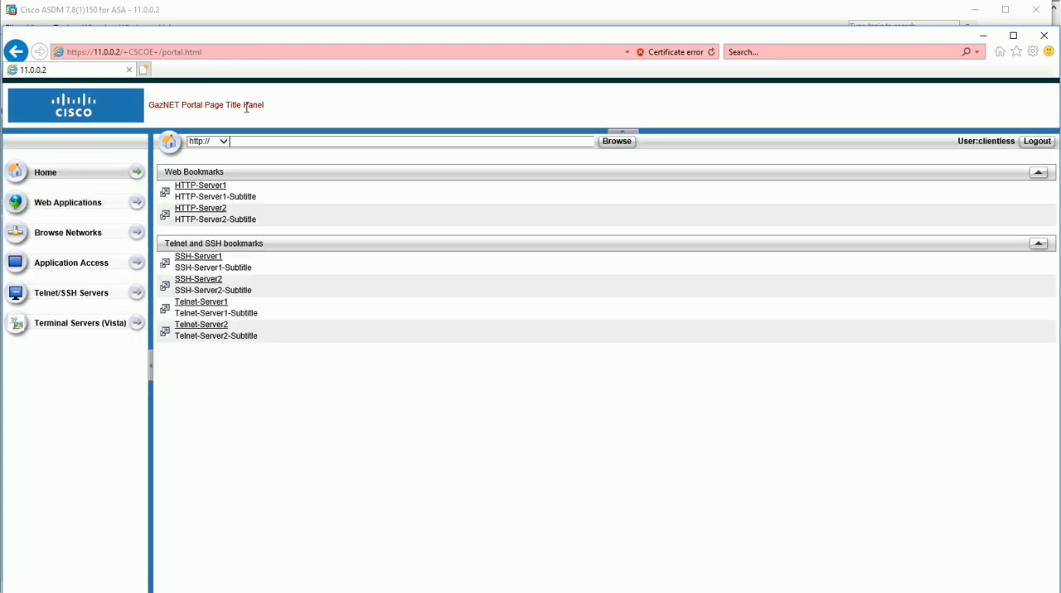
drag(263, 107, 219, 108)
Switch to ASDM, reopen the DfltCustomization object, and review the title panel texts of the portal page and logon page
click(440, 572)
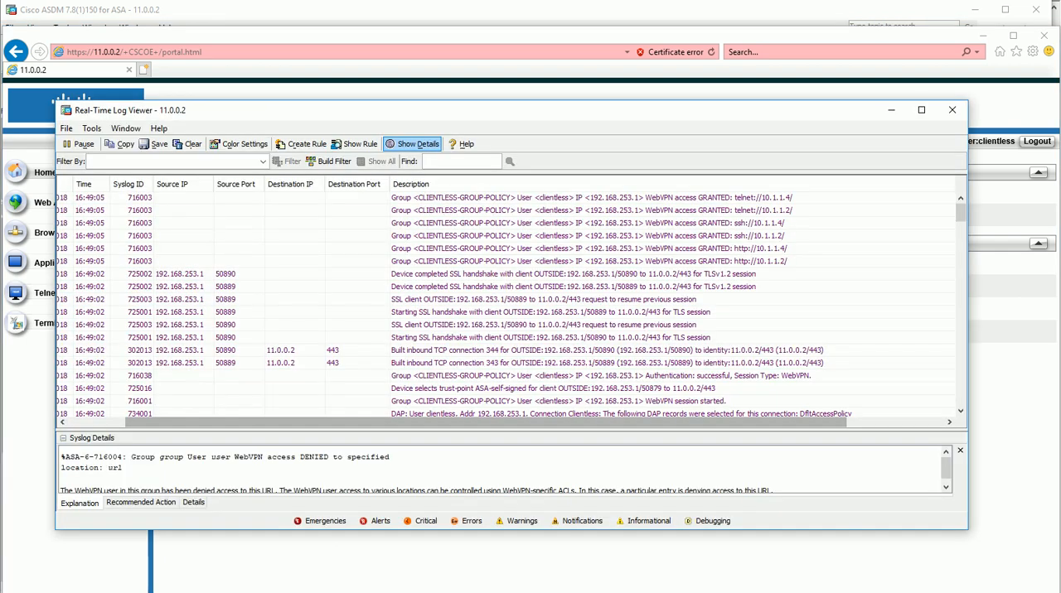
click(311, 572)
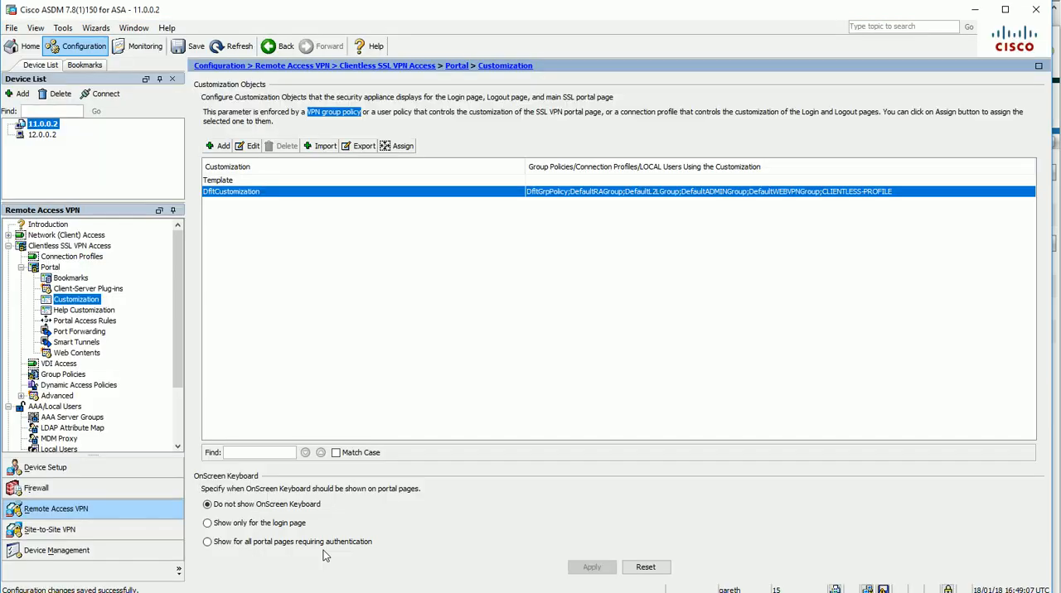
double_click(229, 197)
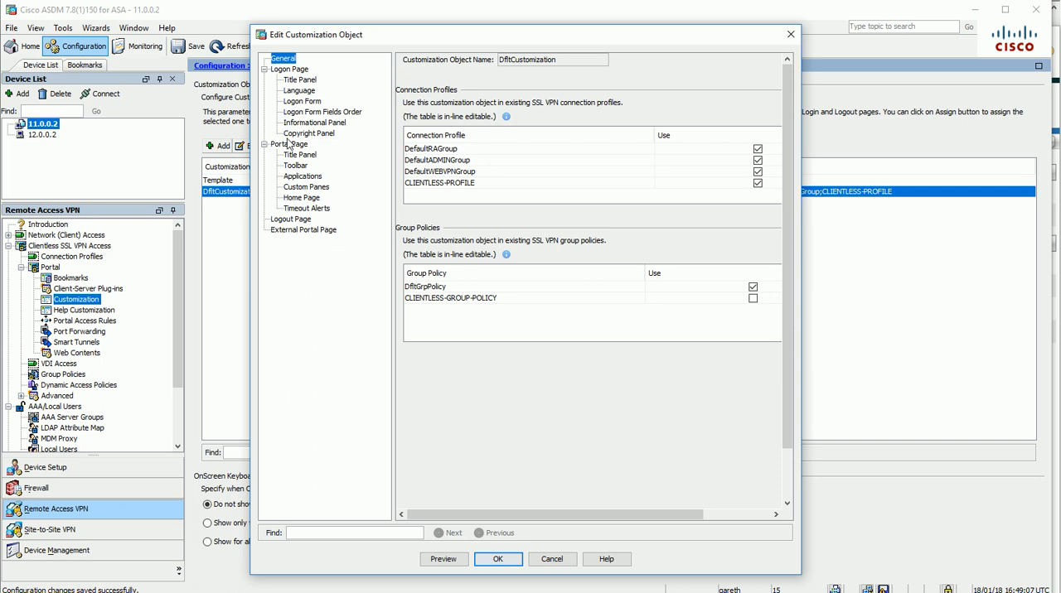
click(302, 145)
click(311, 155)
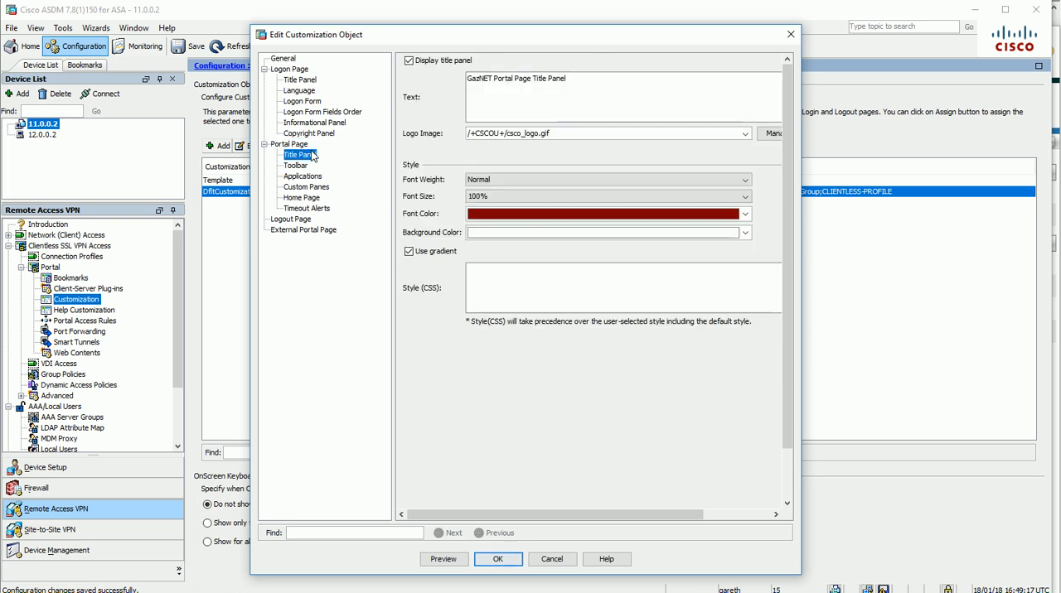
drag(645, 80, 336, 55)
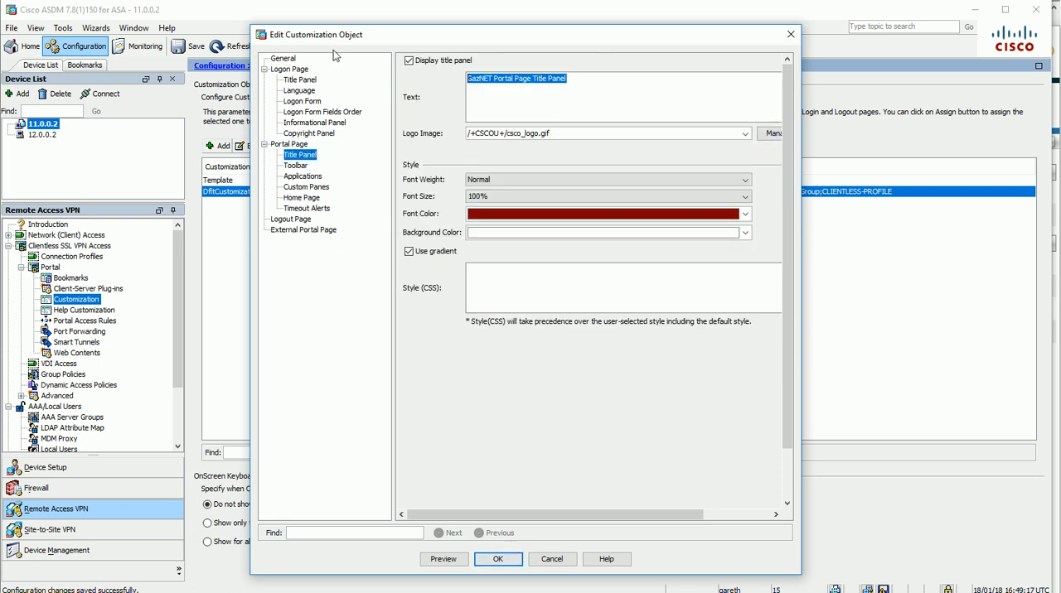
click(299, 80)
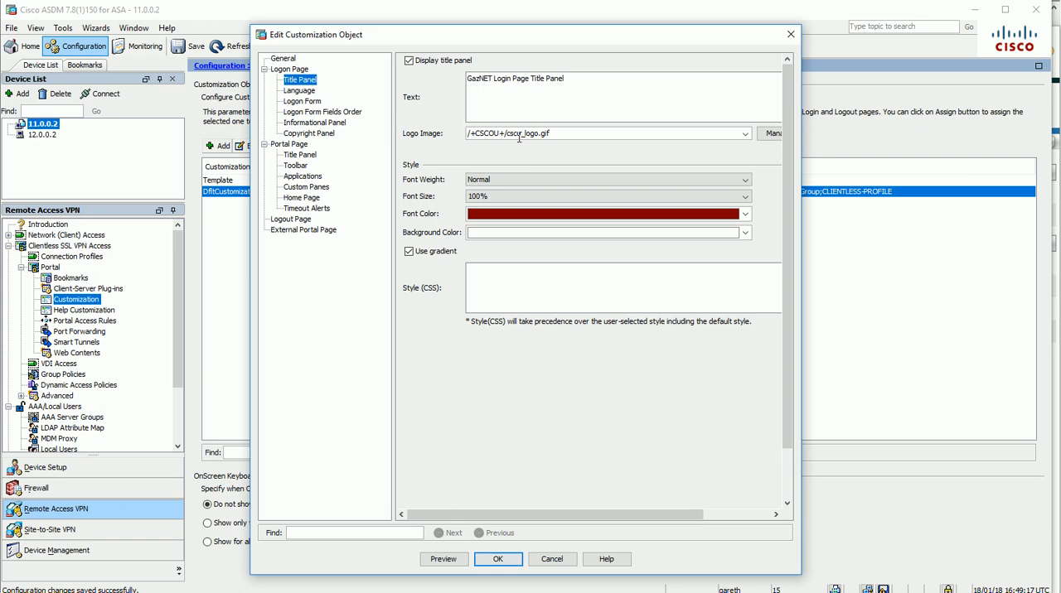
click(305, 157)
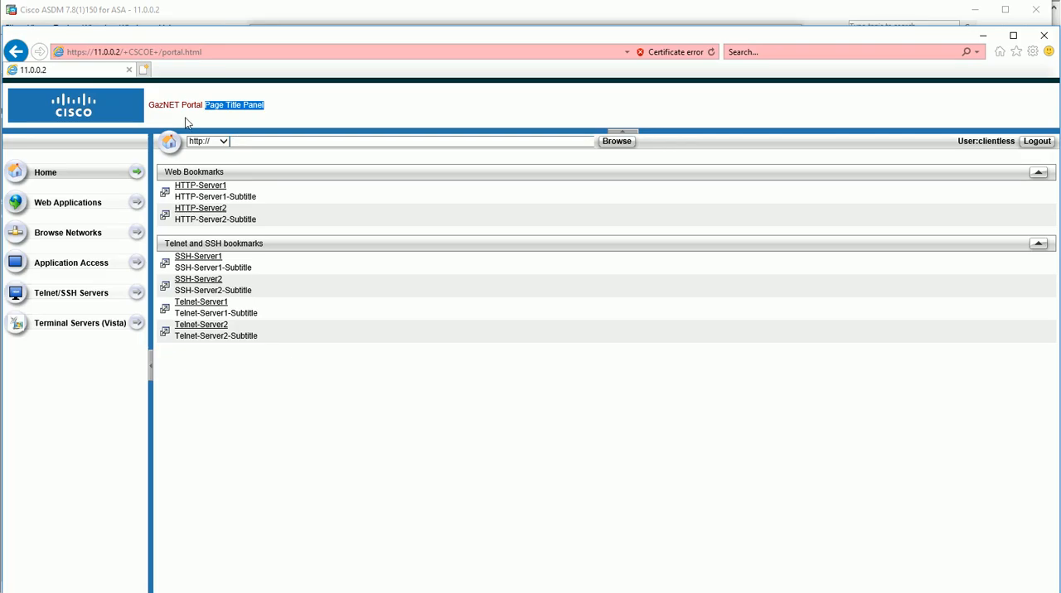
Return to the browser, log out of the SSL VPN portal, and check the title panel text on the logout page
click(1036, 141)
triple_click(179, 102)
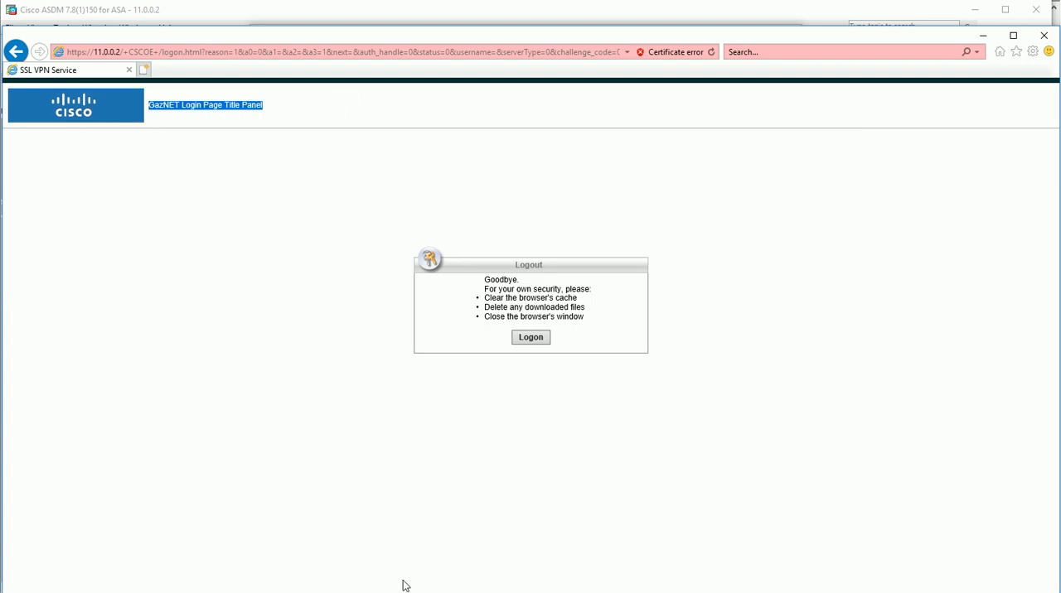
click(374, 592)
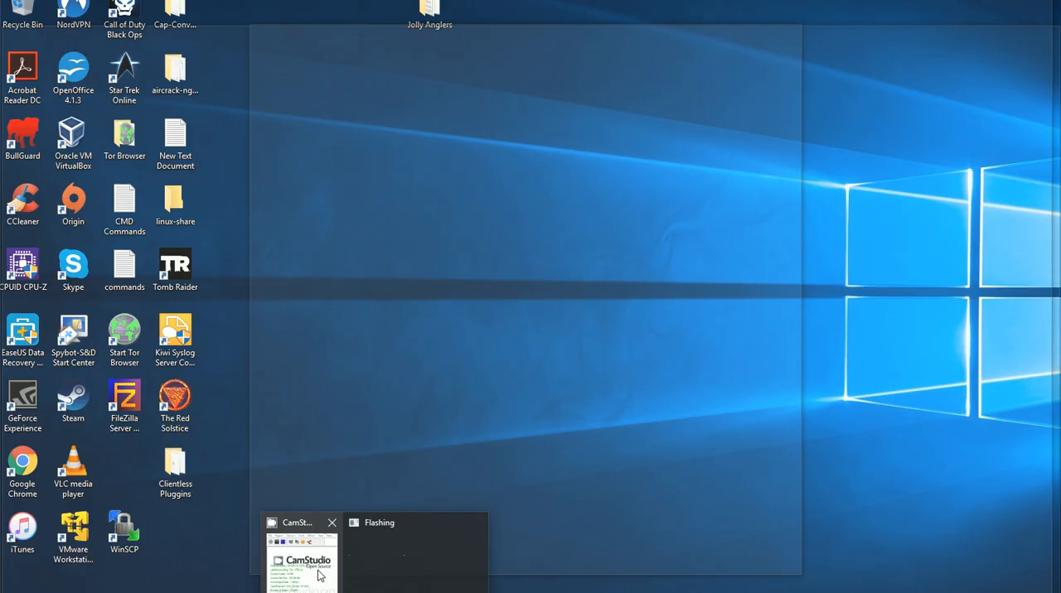
click(322, 574)
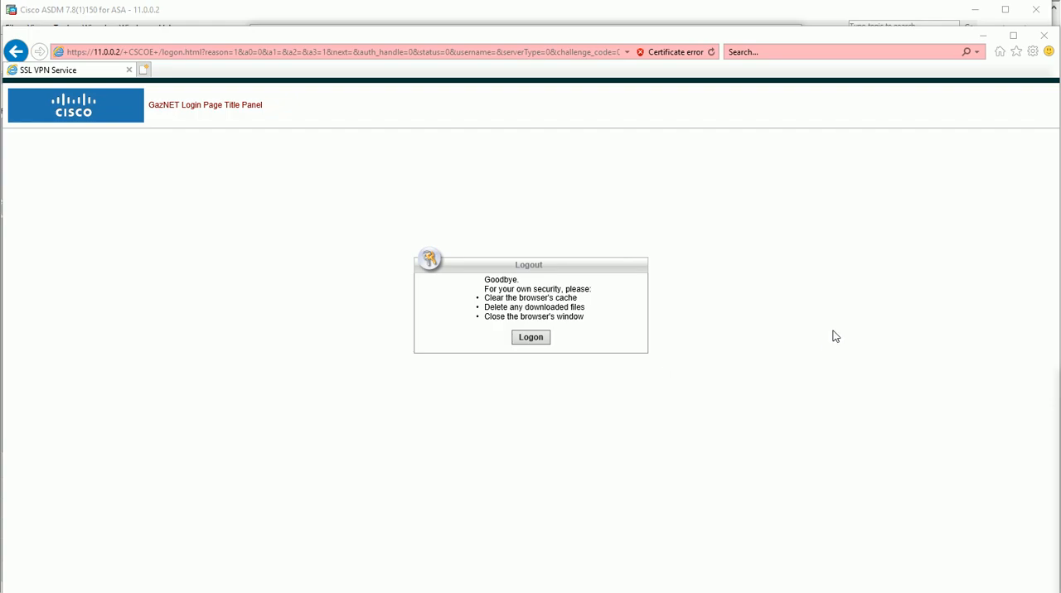